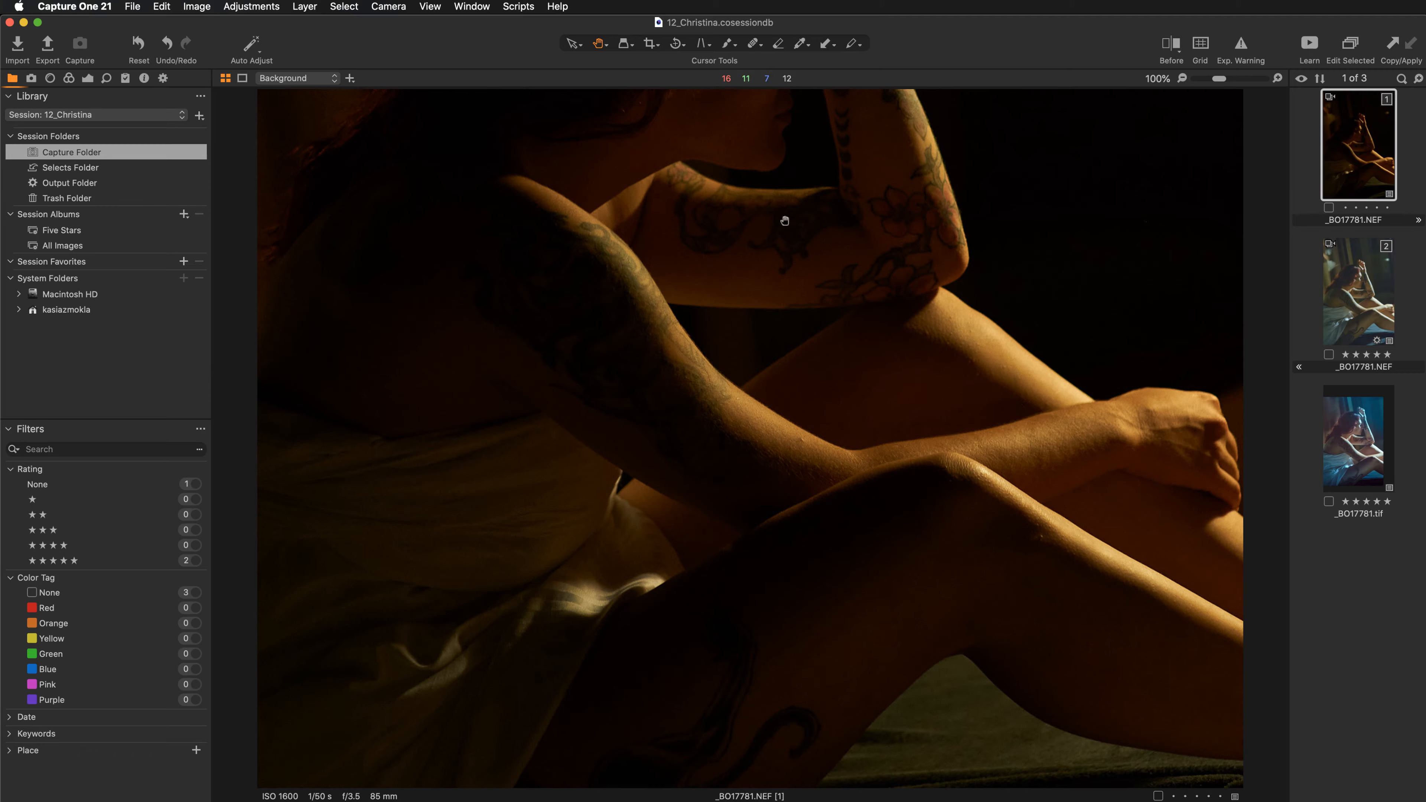
Examine the shadow detail in the face, hair and tattooed arms of the dark first variant at high magnification
{"action": "left_click_drag", "start_coordinate": [785, 222], "coordinate": [777, 528]}
{"action": "scroll", "coordinate": [745, 482], "scroll_direction": "up", "scroll_amount": 2}
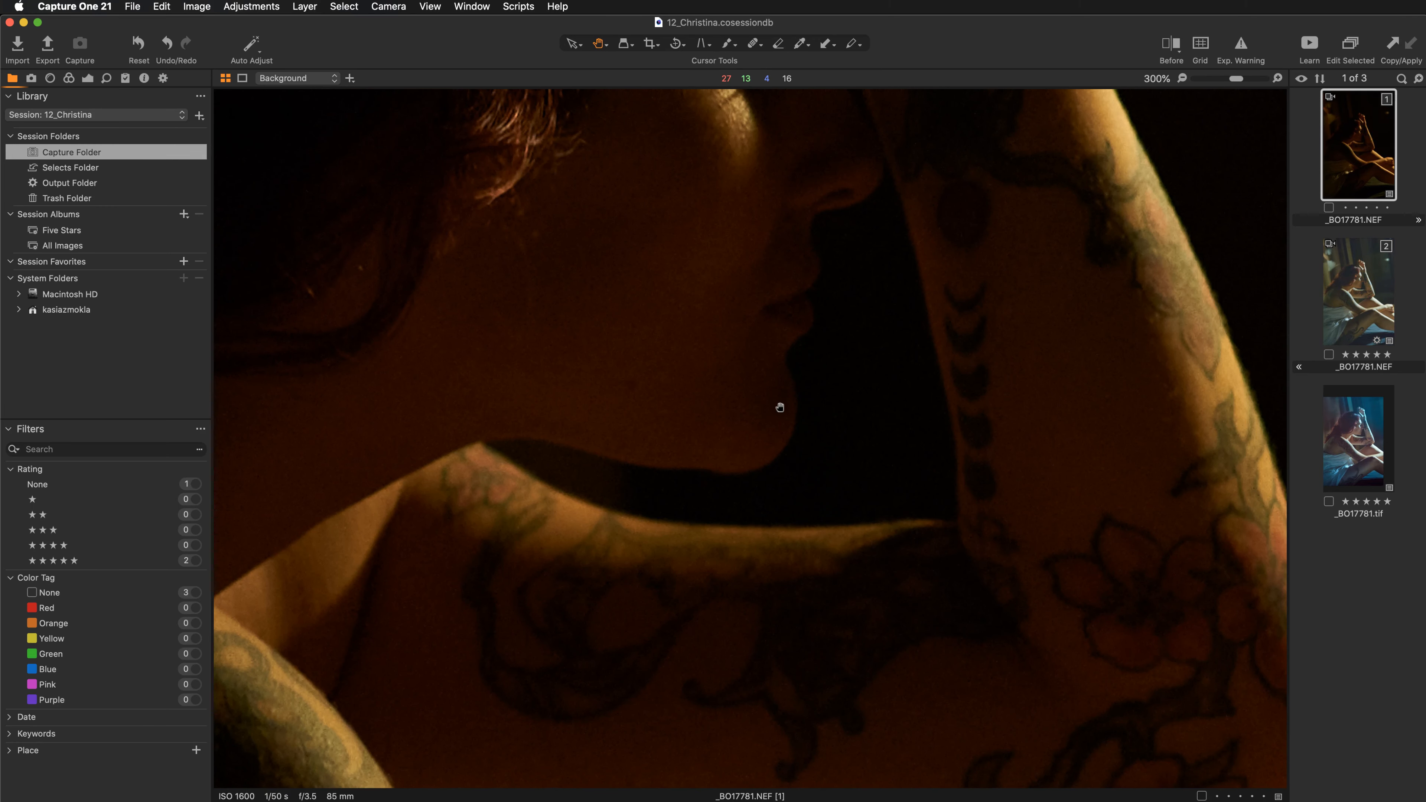
{"action": "scroll", "coordinate": [780, 407], "scroll_direction": "down", "scroll_amount": 2}
{"action": "scroll", "coordinate": [794, 403], "scroll_direction": "up", "scroll_amount": 1}
{"action": "left_click_drag", "start_coordinate": [794, 403], "coordinate": [822, 468]}
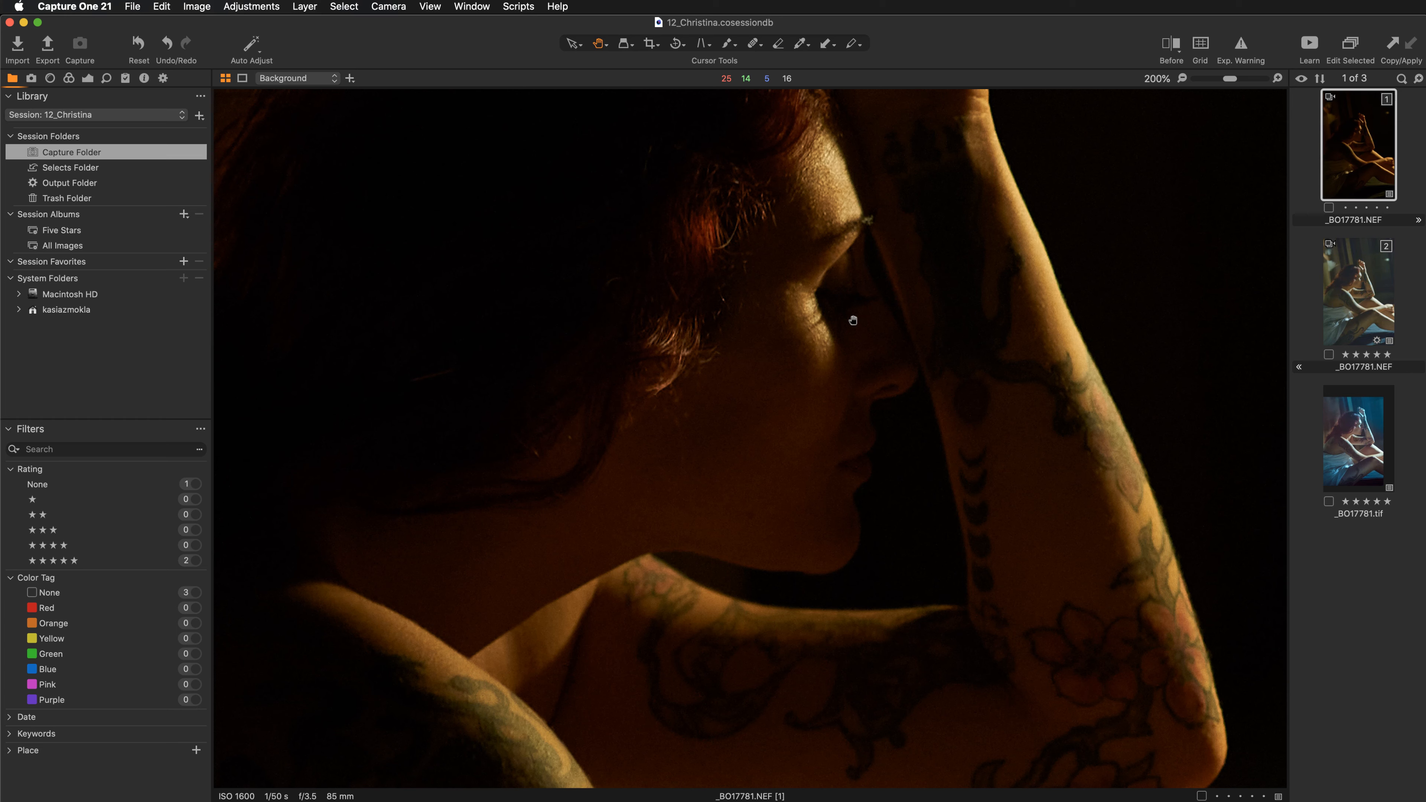
Try raising the High Dynamic Range Shadow value to 32 on the dark first variant and reset it to 0
{"action": "left_click", "coordinate": [87, 78]}
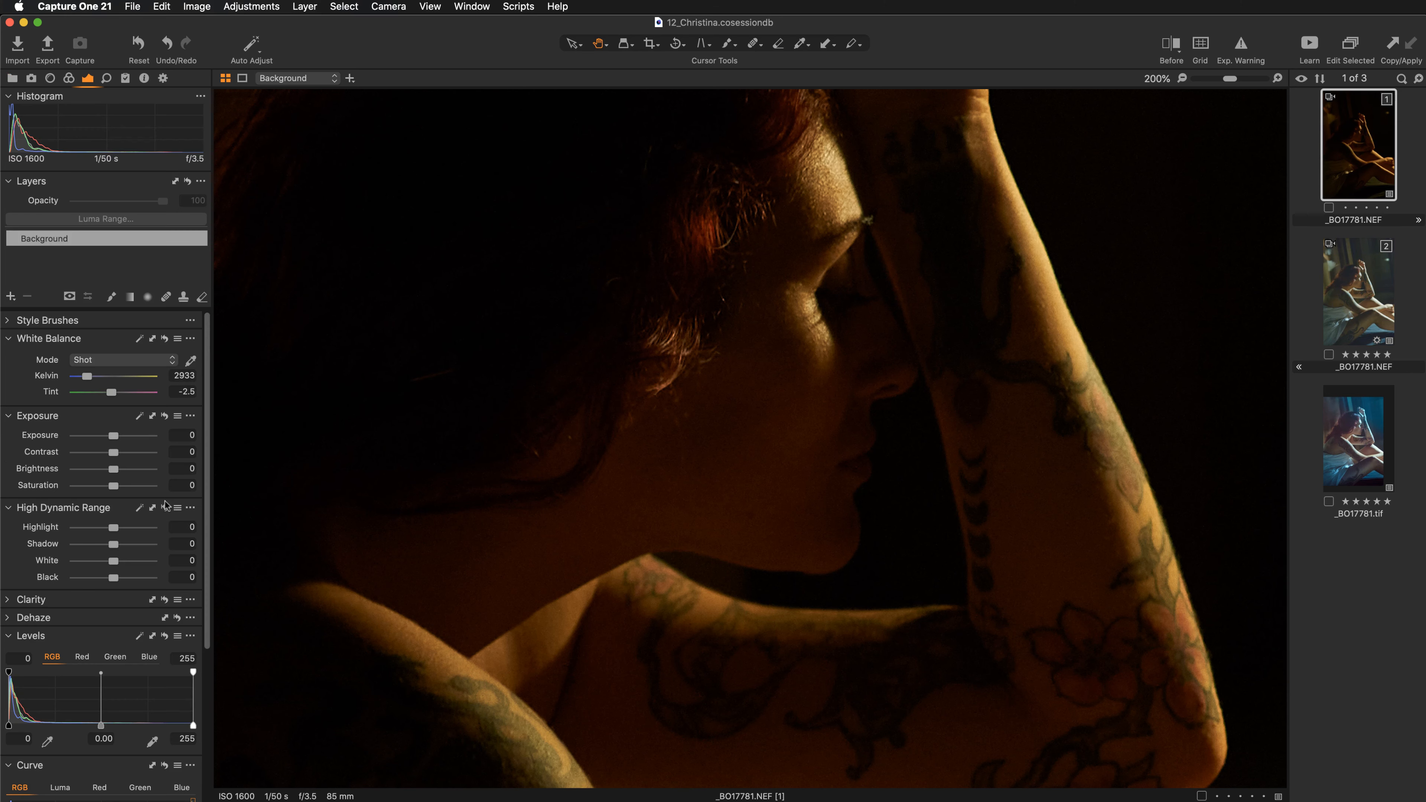
{"action": "left_click_drag", "start_coordinate": [114, 545], "coordinate": [122, 544]}
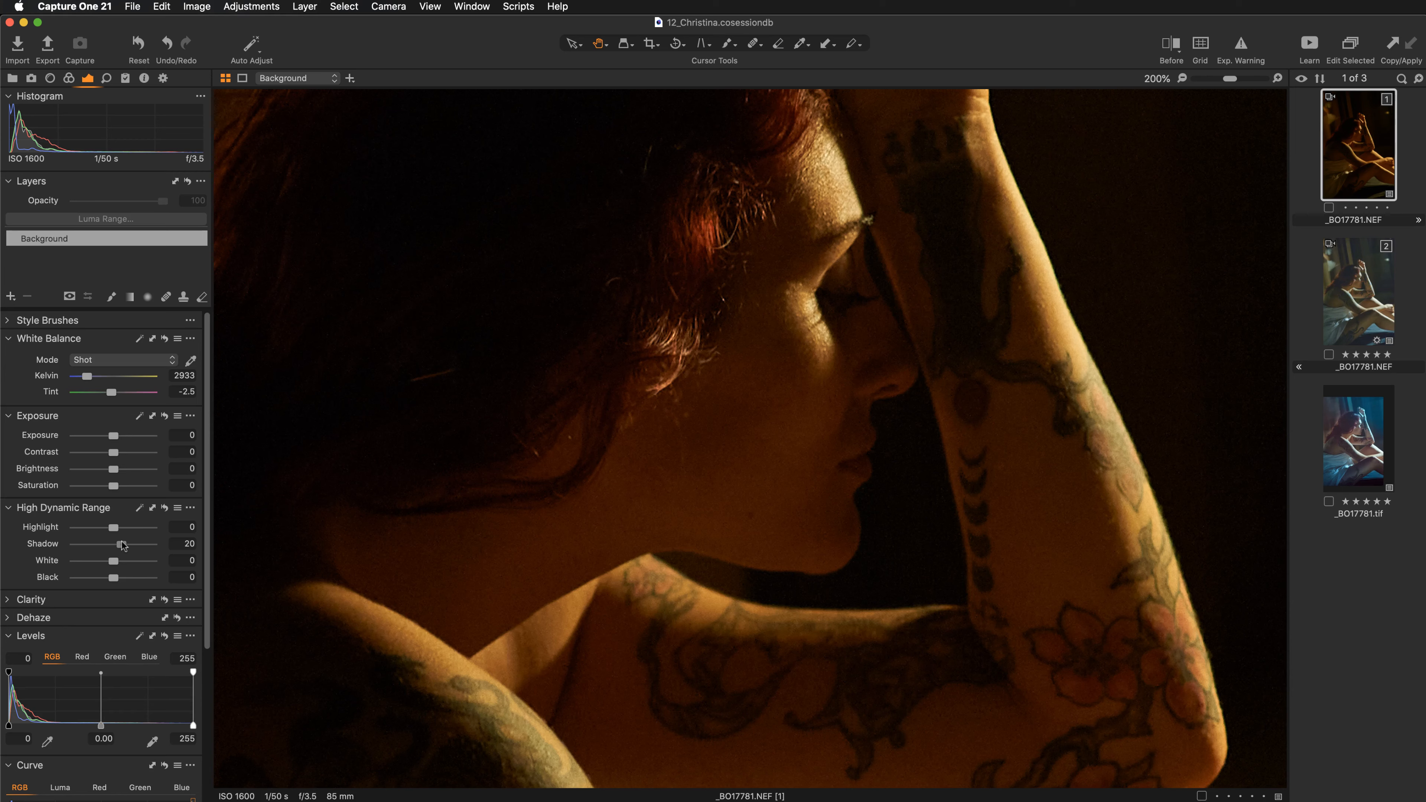
{"action": "left_click_drag", "start_coordinate": [122, 544], "coordinate": [127, 545]}
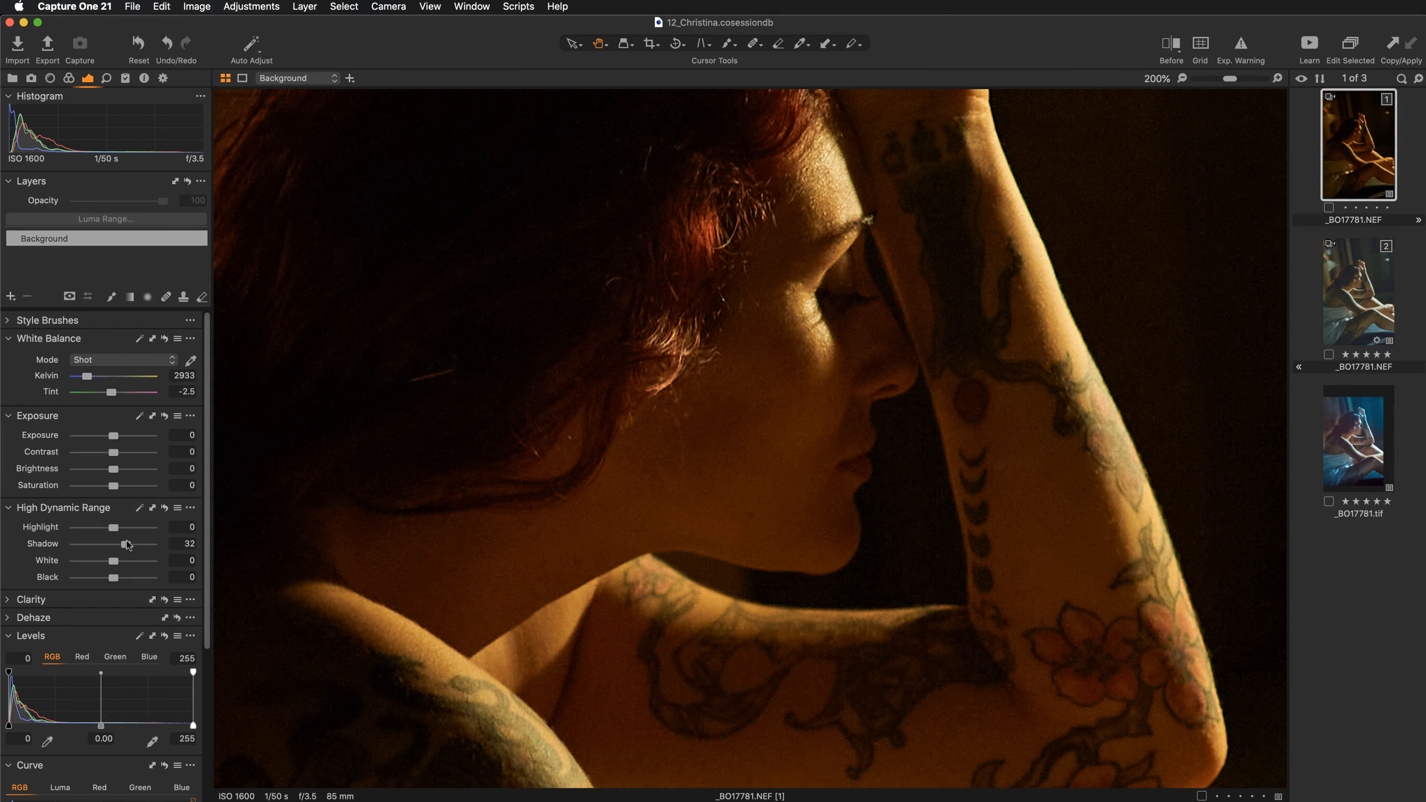
{"action": "double_click", "coordinate": [126, 545]}
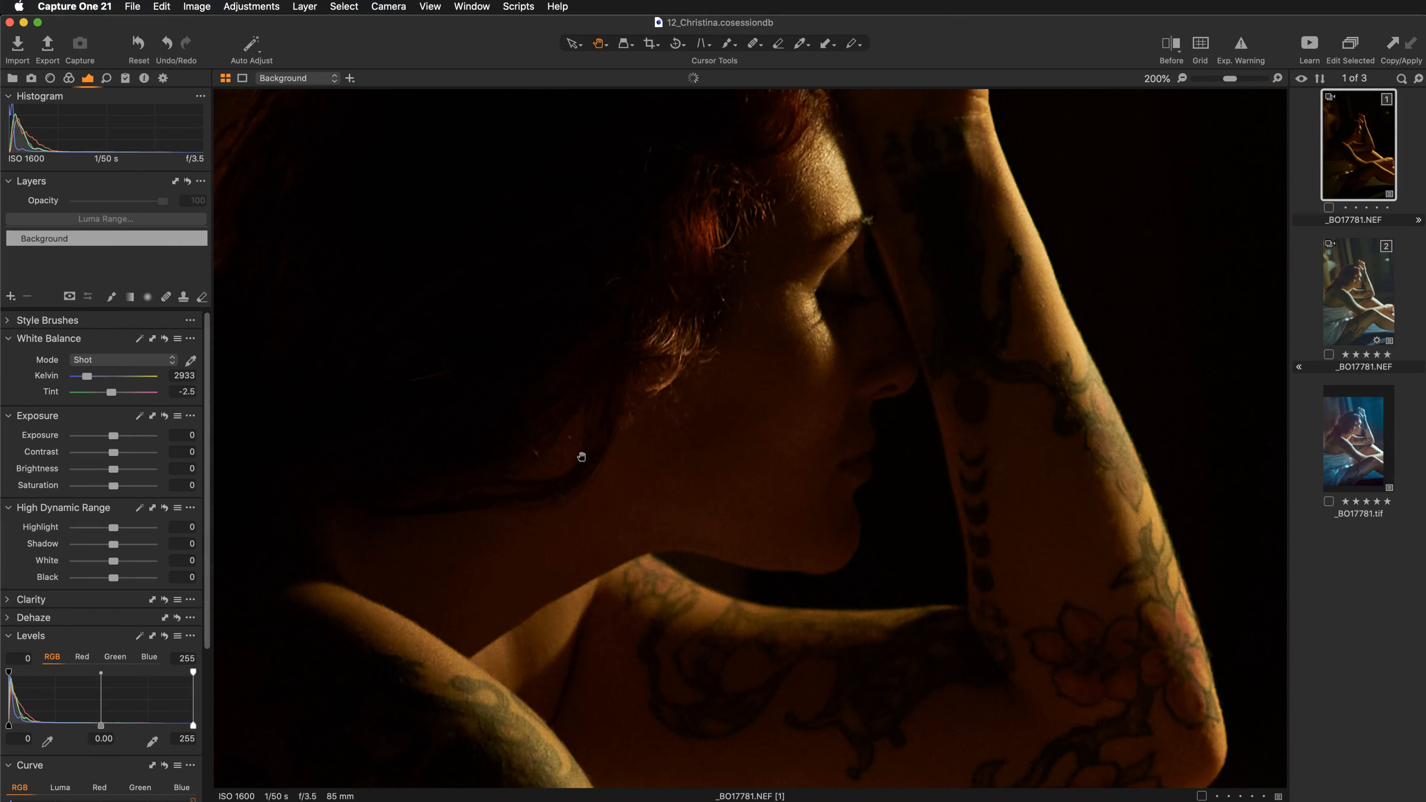
Select the edited second variant of _BO17781.NEF and turn off its luminosity layer
{"action": "key", "text": "super+0"}
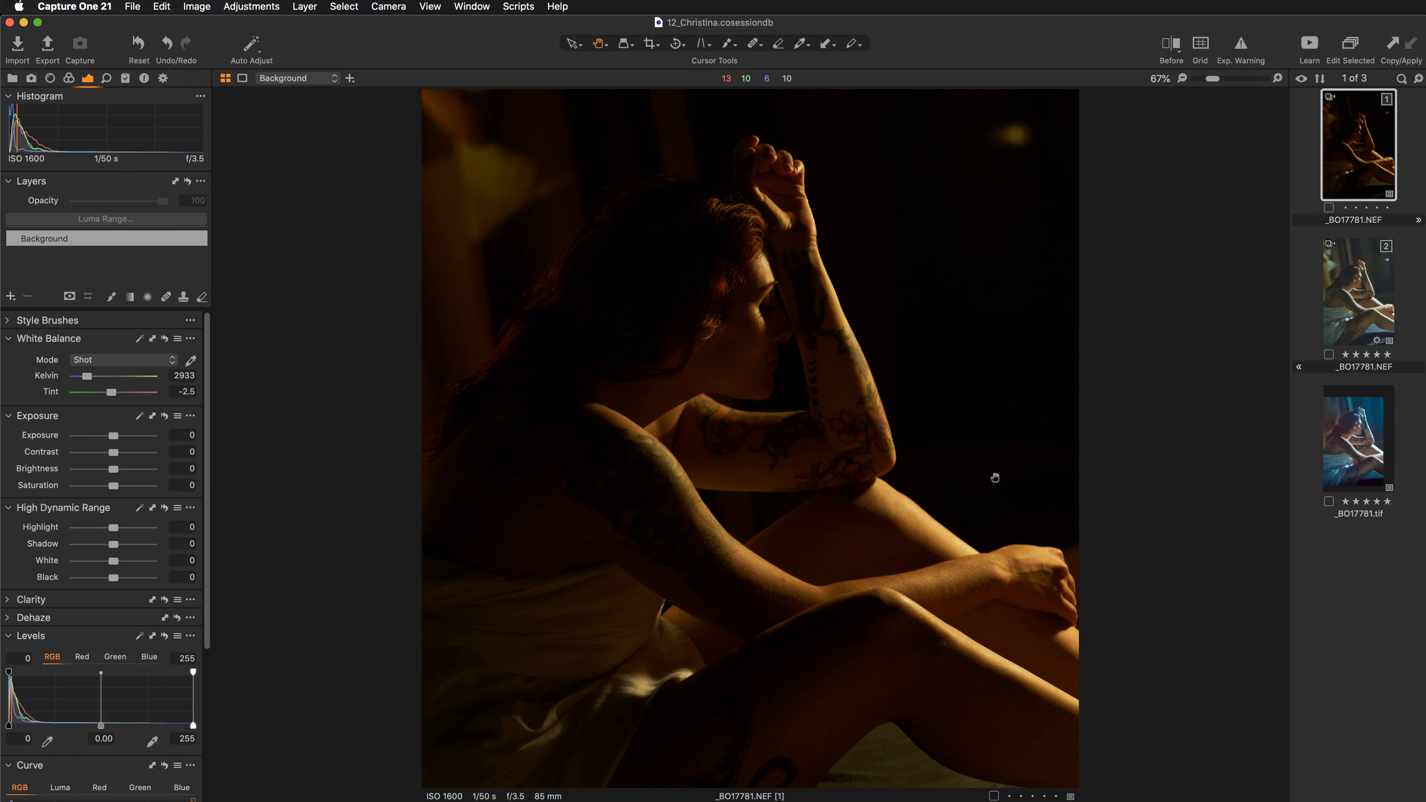
{"action": "left_click", "coordinate": [1350, 321]}
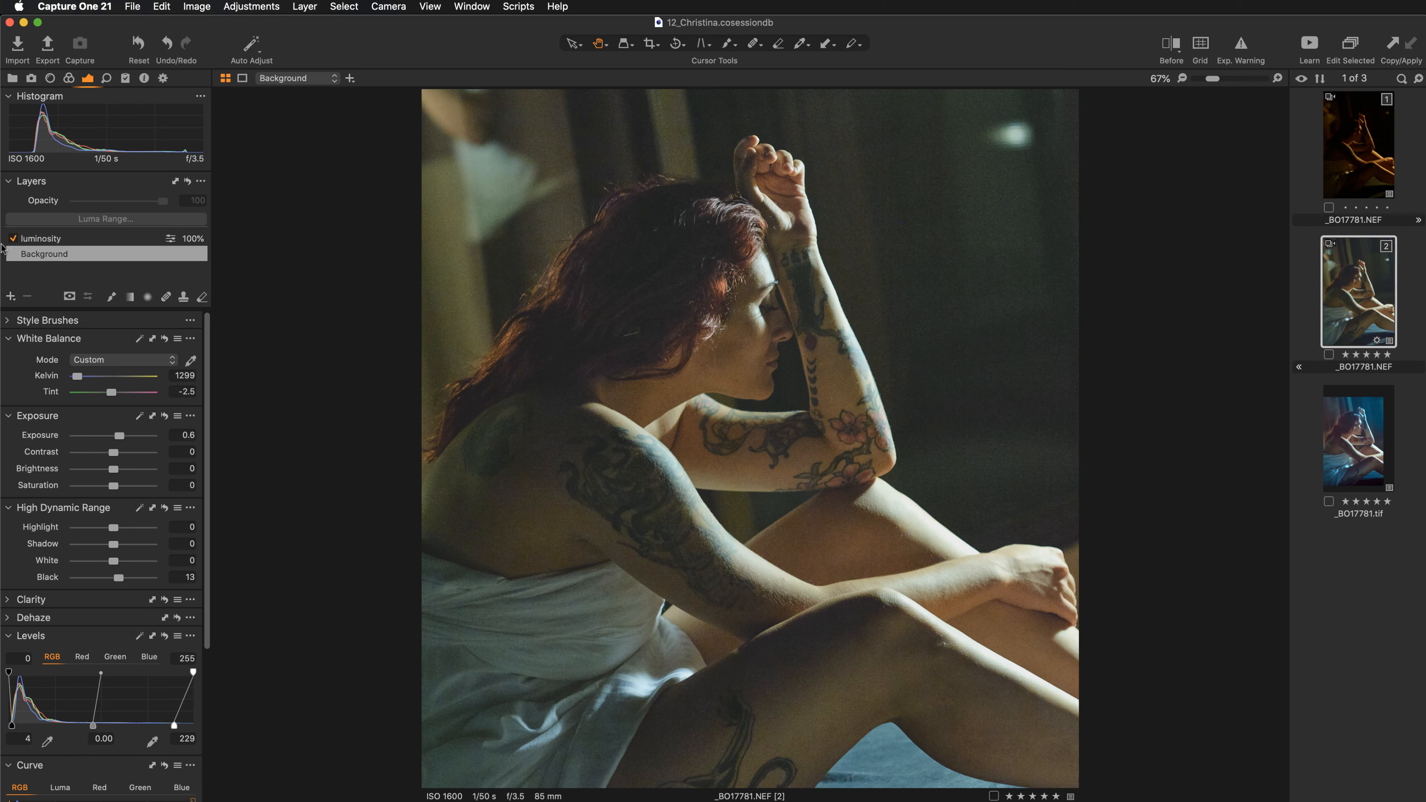
{"action": "left_click", "coordinate": [13, 238]}
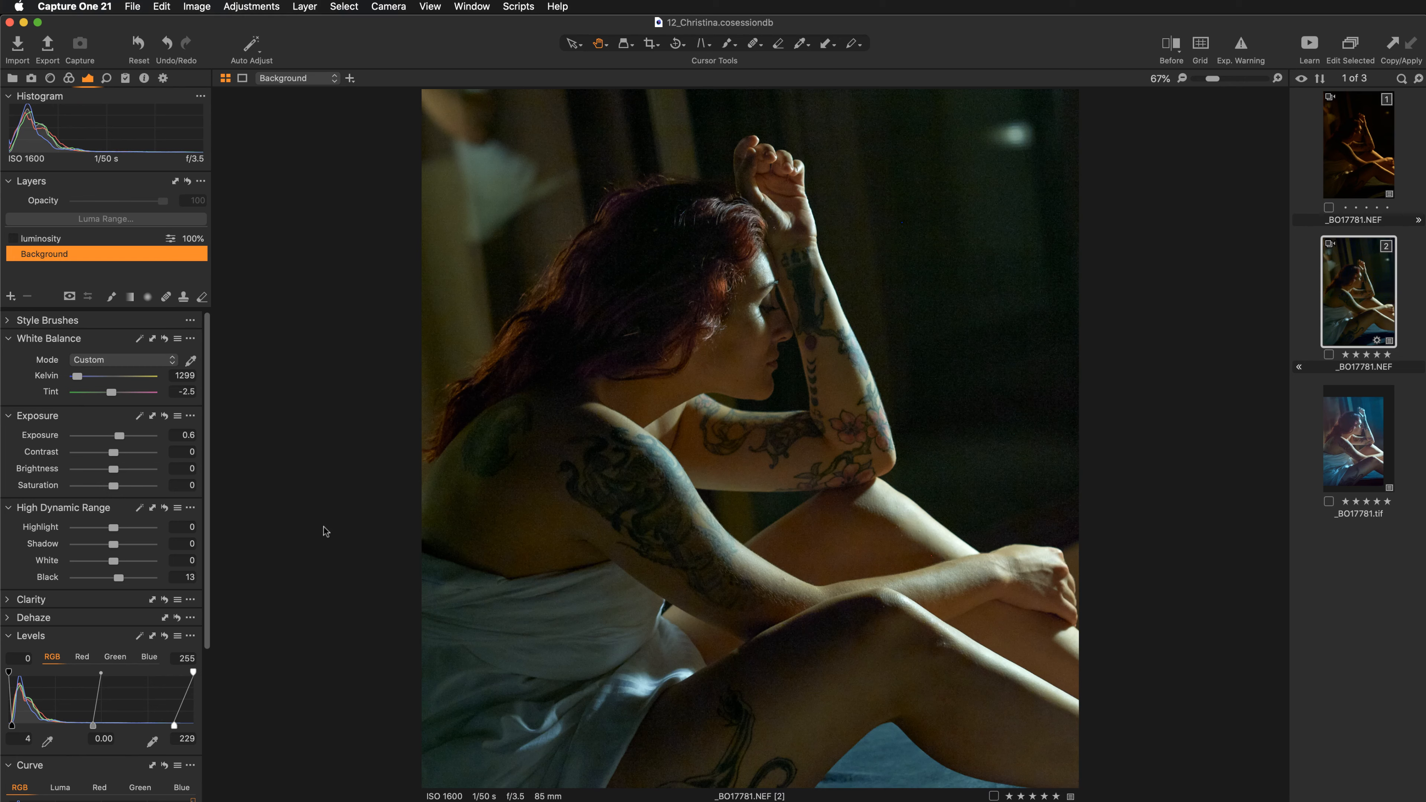
Review the Background layer's High Dynamic Range and Levels adjustments and its Luma and RGB curves
{"action": "scroll", "coordinate": [149, 553], "scroll_direction": "down", "scroll_amount": 4}
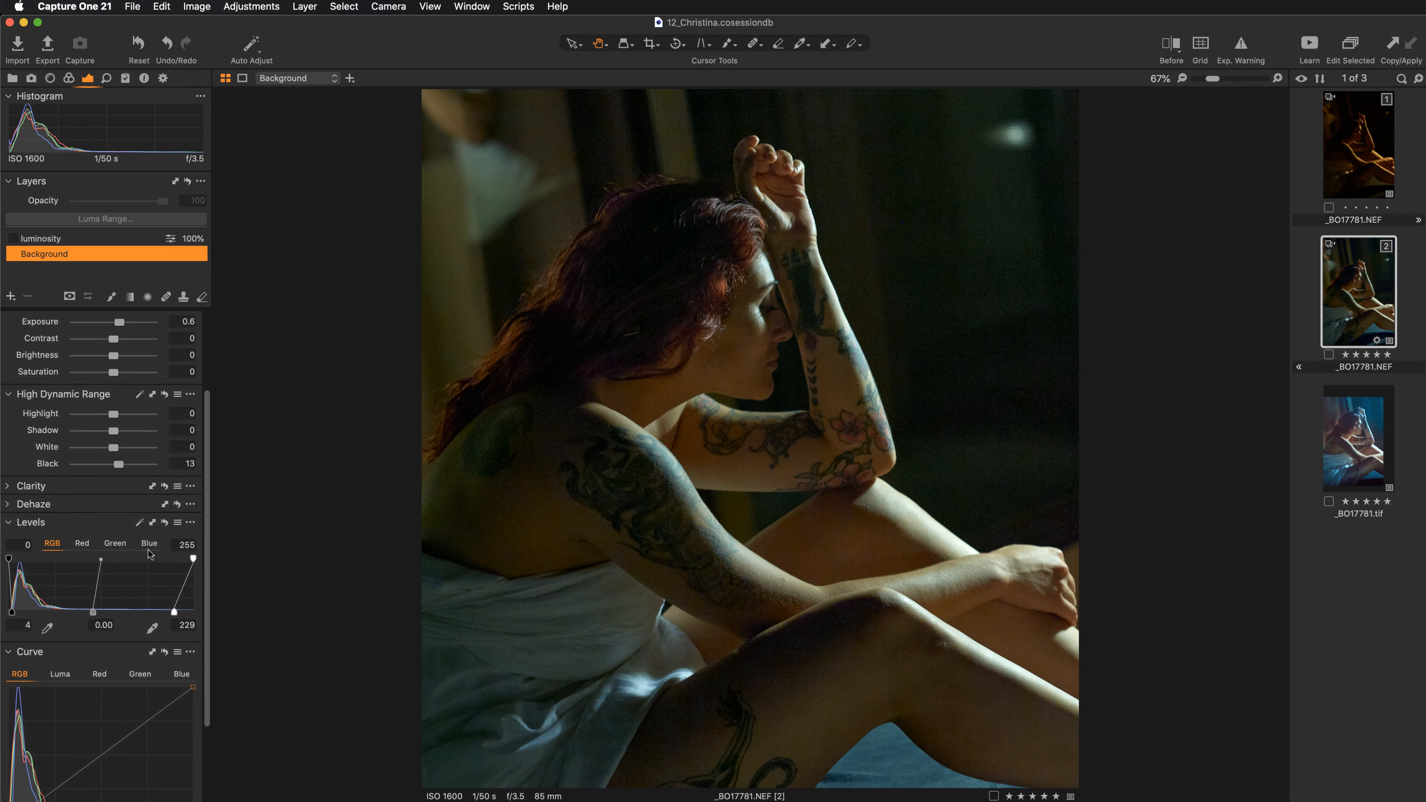
{"action": "scroll", "coordinate": [149, 553], "scroll_direction": "down", "scroll_amount": 3}
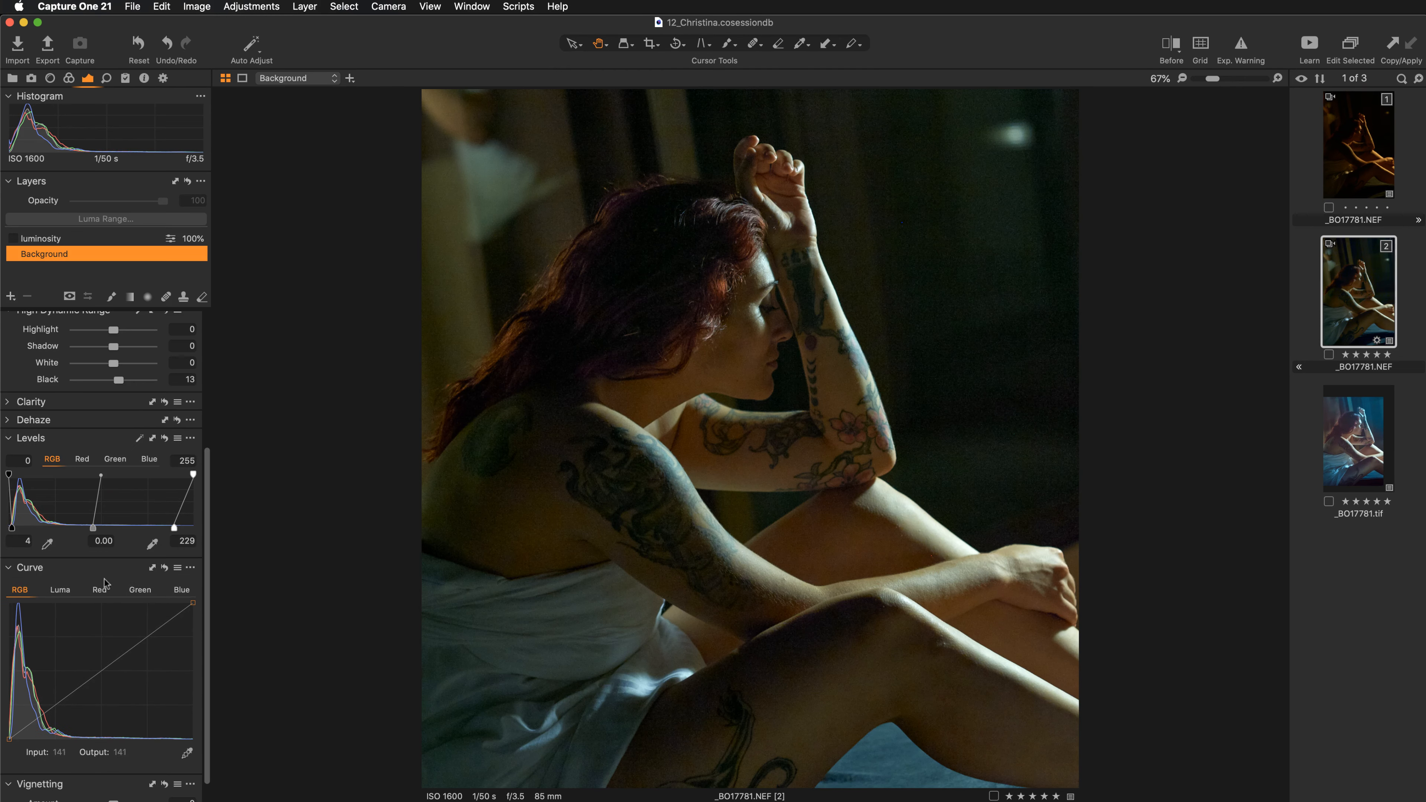
{"action": "left_click", "coordinate": [62, 591]}
{"action": "left_click", "coordinate": [25, 595]}
{"action": "scroll", "coordinate": [116, 634], "scroll_direction": "down", "scroll_amount": 1}
{"action": "scroll", "coordinate": [116, 635], "scroll_direction": "up", "scroll_amount": 2}
{"action": "scroll", "coordinate": [116, 634], "scroll_direction": "down", "scroll_amount": 1}
{"action": "scroll", "coordinate": [116, 635], "scroll_direction": "up", "scroll_amount": 2}
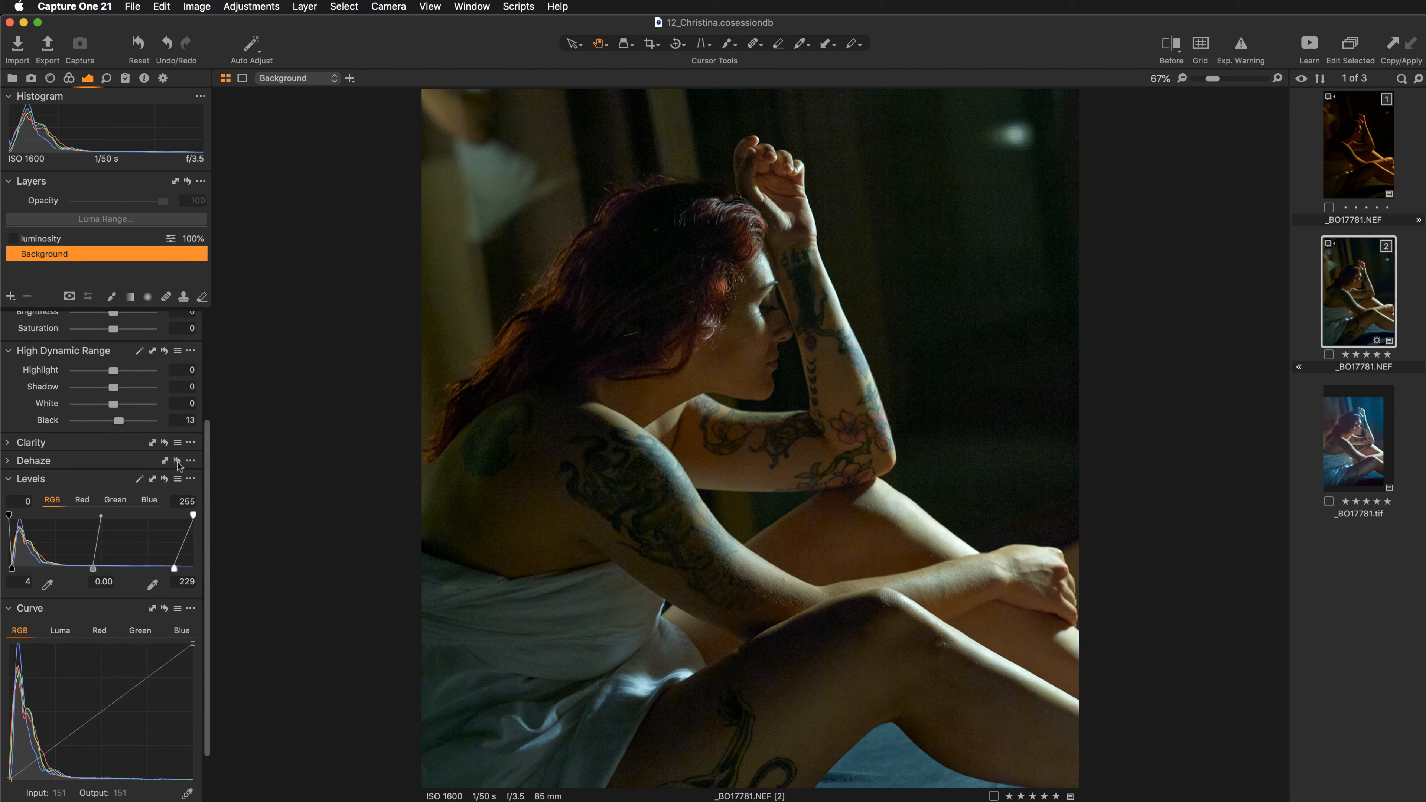
Reset the Background layer's Levels to compare the contrast and undo the reset
{"action": "left_click", "coordinate": [166, 481]}
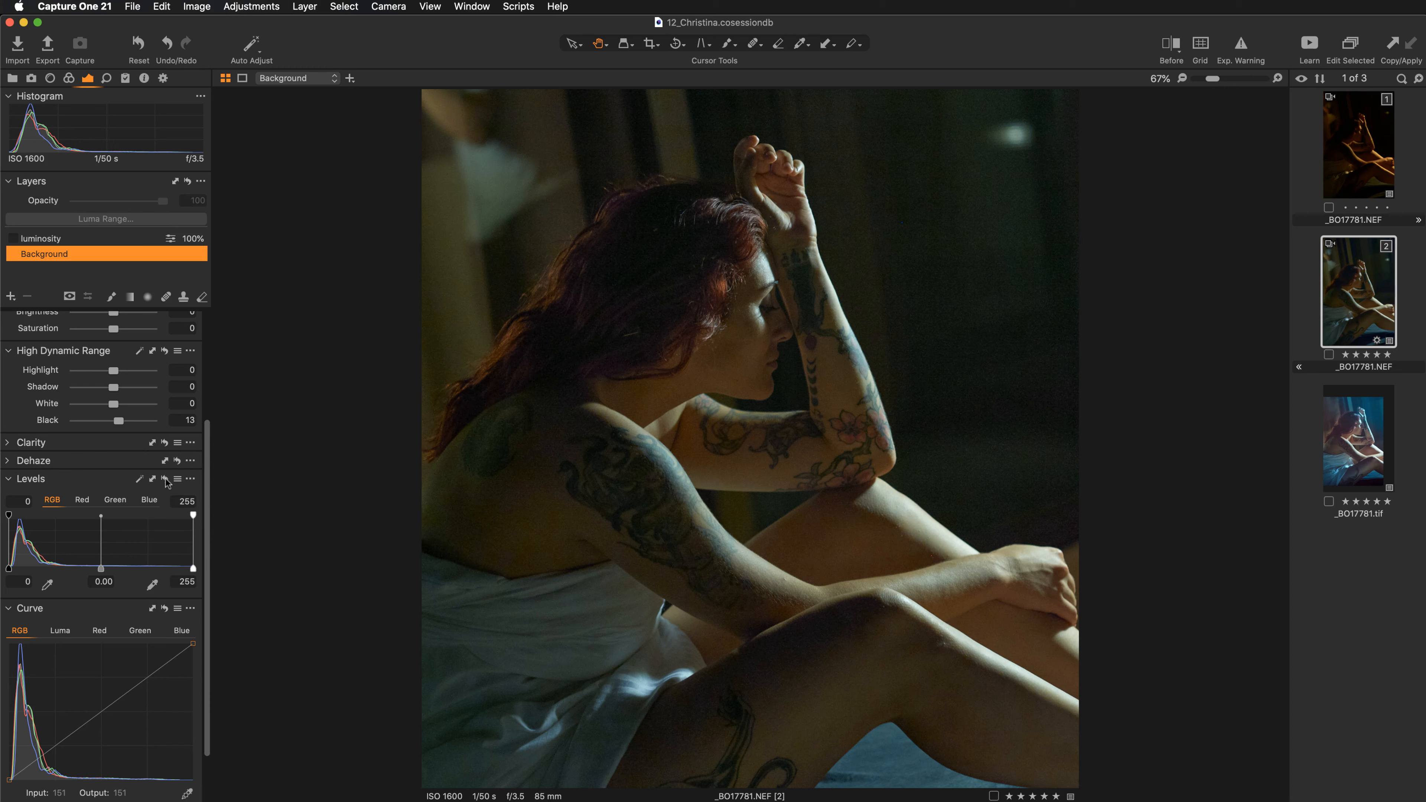
{"action": "key", "text": "super+z"}
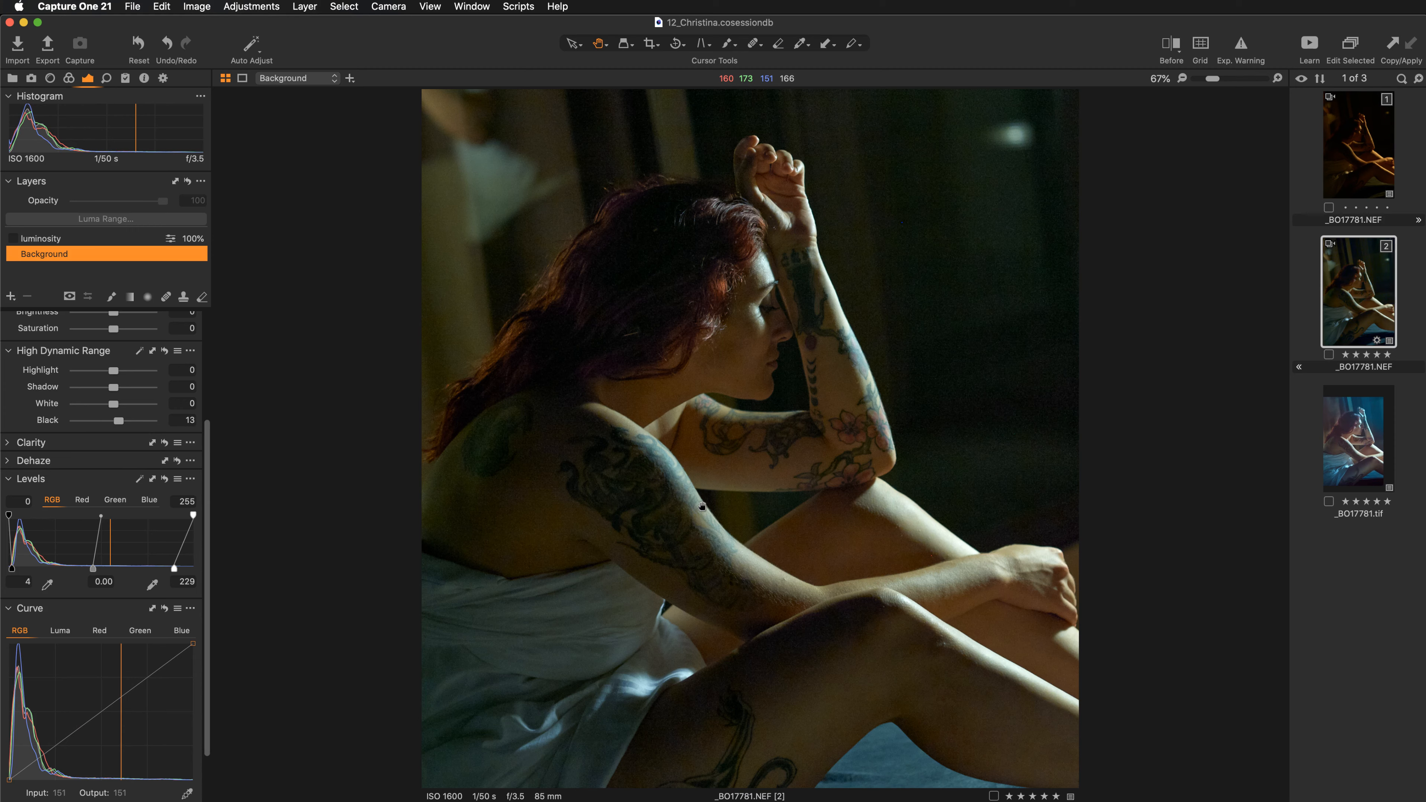
Compare the woman's upper body and the dark background with and without the Noise Reduction settings
{"action": "double_click", "coordinate": [701, 505]}
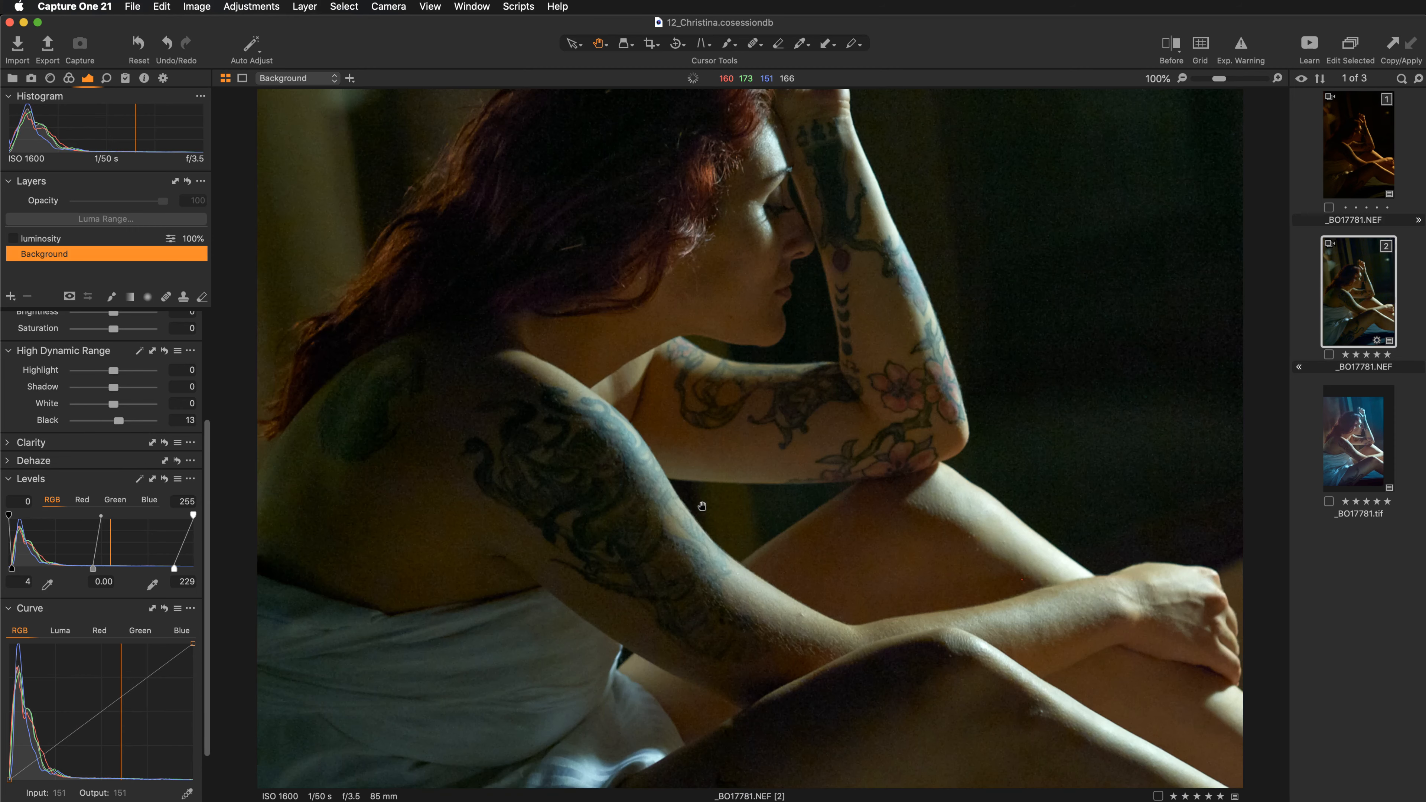
{"action": "left_click_drag", "start_coordinate": [1075, 217], "coordinate": [1063, 471]}
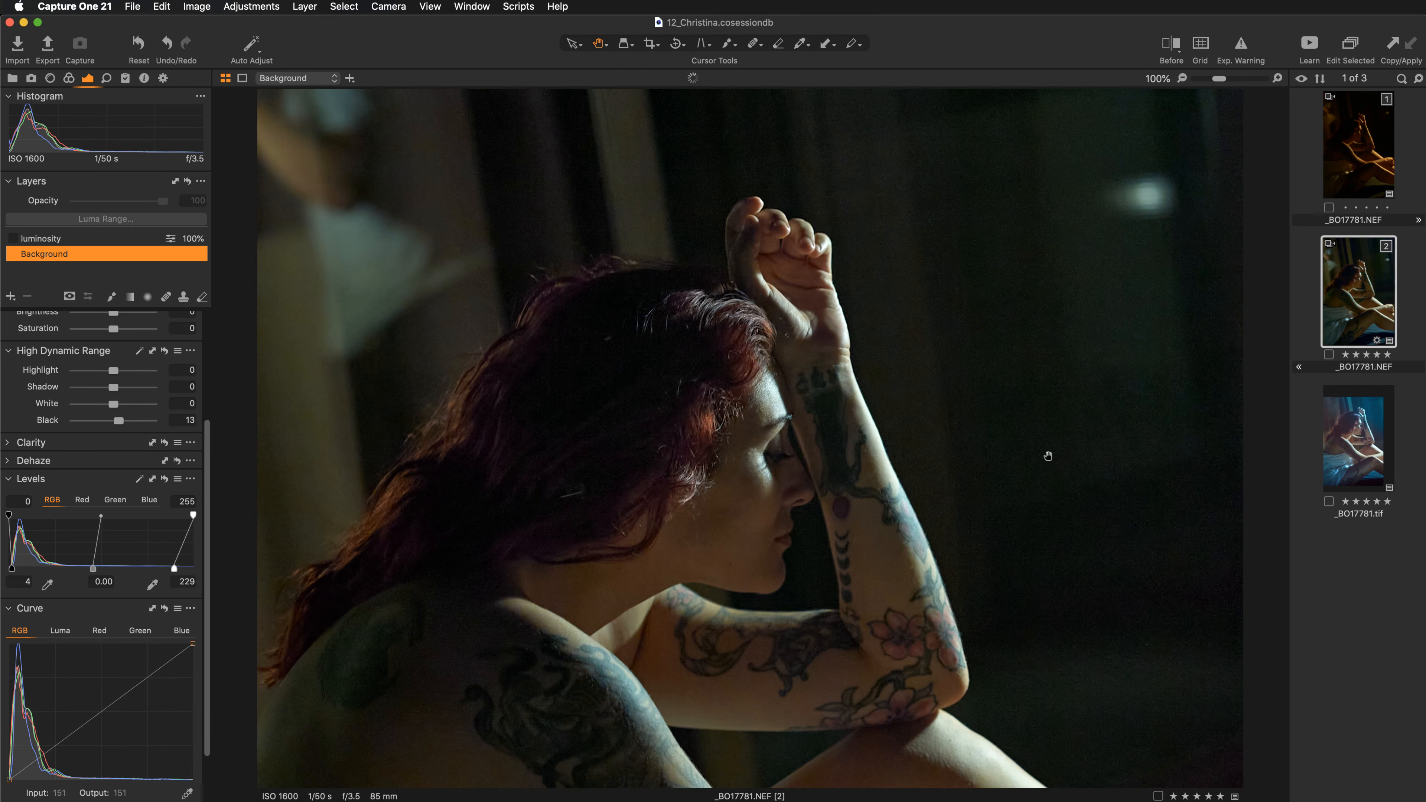
{"action": "left_click_drag", "start_coordinate": [980, 596], "coordinate": [1068, 507]}
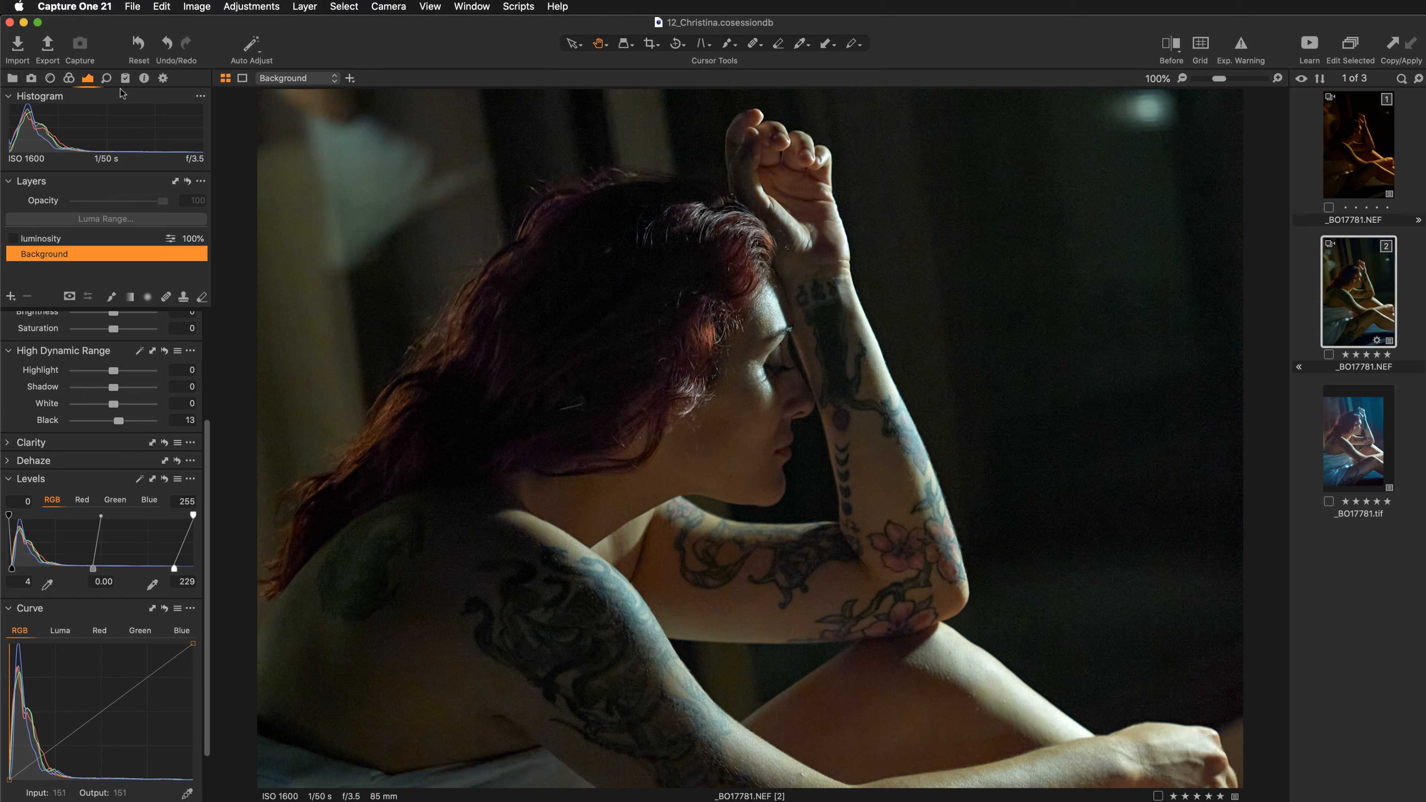
{"action": "left_click", "coordinate": [107, 79]}
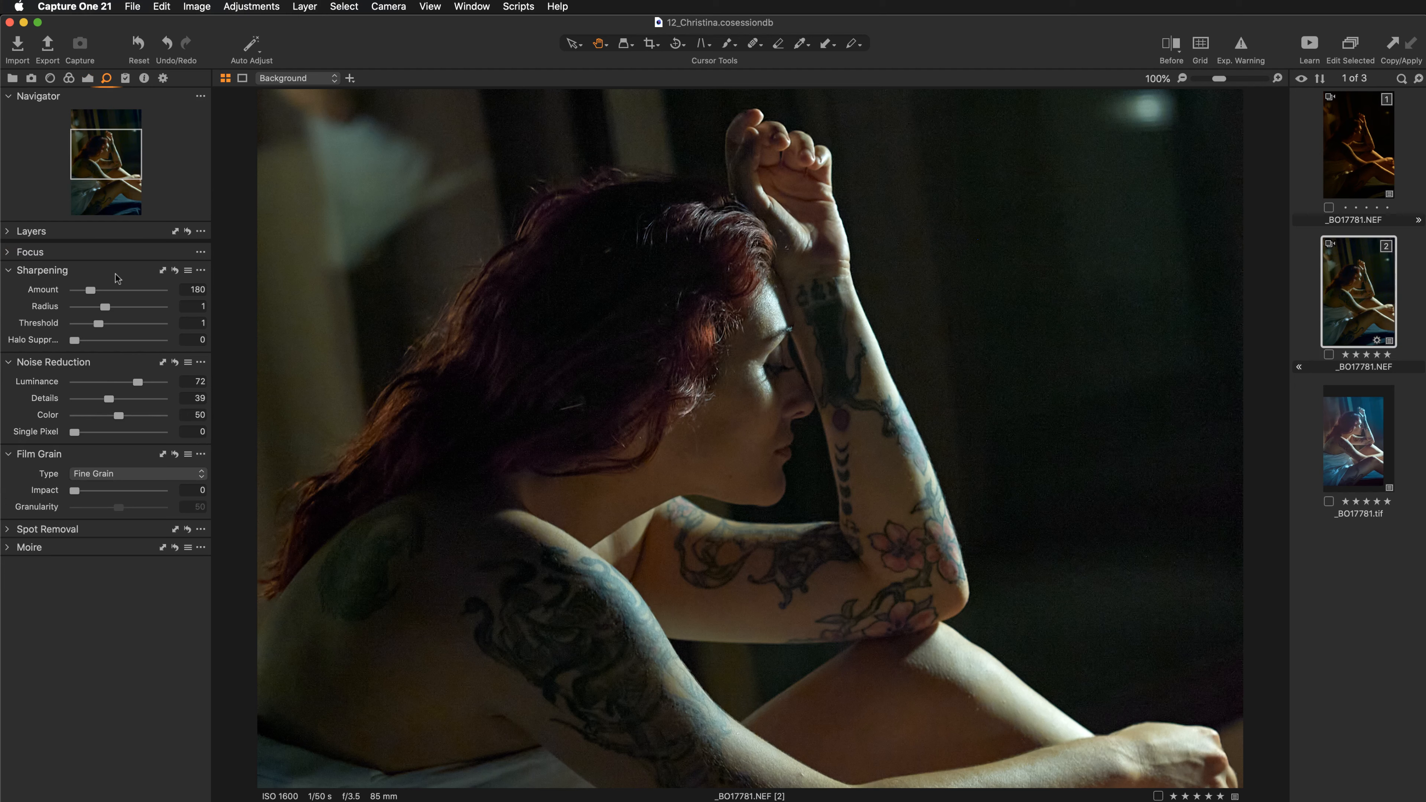
{"action": "left_click", "coordinate": [176, 364]}
{"action": "left_click", "coordinate": [176, 363]}
Examine the remaining noise on the face, raised arm and dark background, up close and at 100%
{"action": "scroll", "coordinate": [921, 421], "scroll_direction": "up", "scroll_amount": 3}
{"action": "scroll", "coordinate": [921, 421], "scroll_direction": "down", "scroll_amount": 1}
{"action": "left_click_drag", "start_coordinate": [828, 342], "coordinate": [779, 489]}
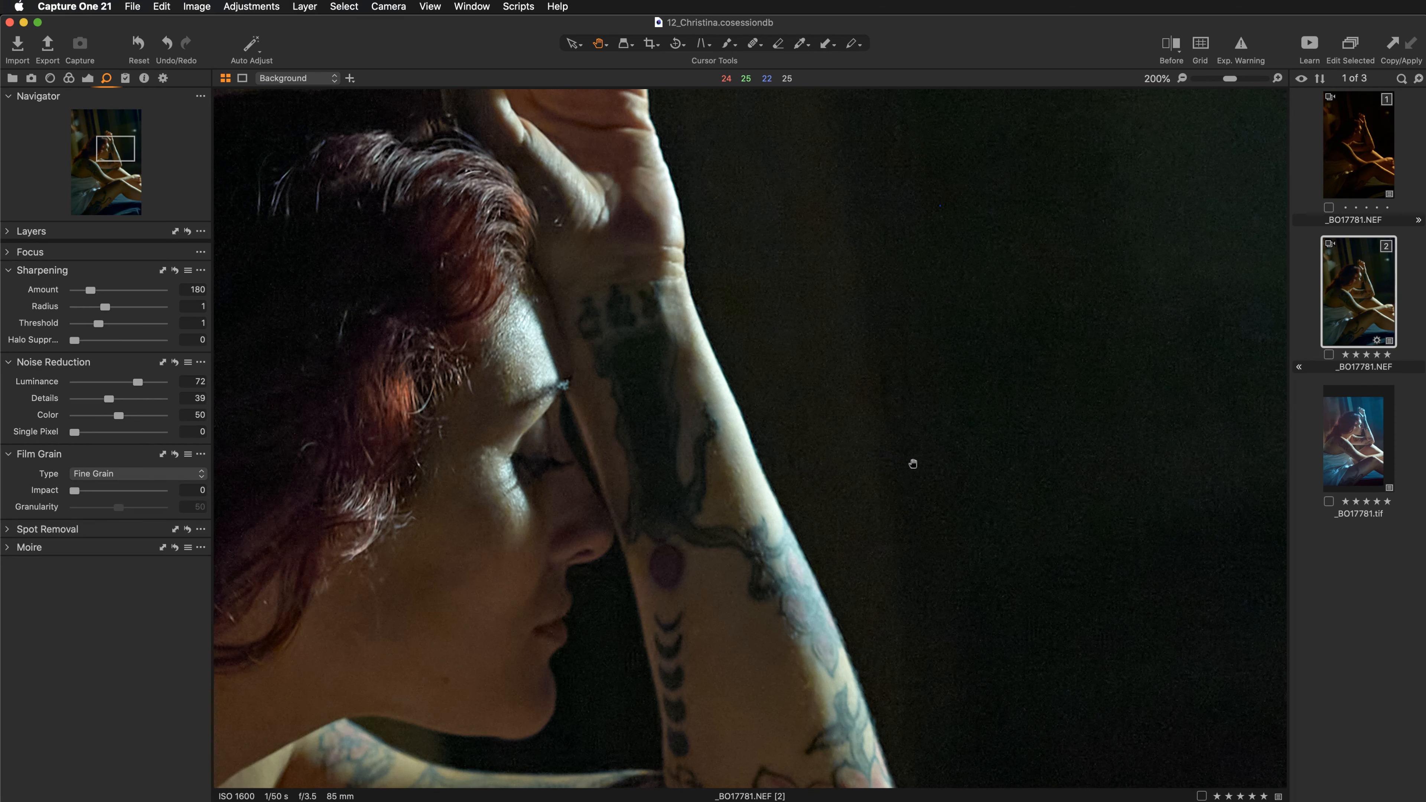
{"action": "left_click_drag", "start_coordinate": [863, 462], "coordinate": [929, 461]}
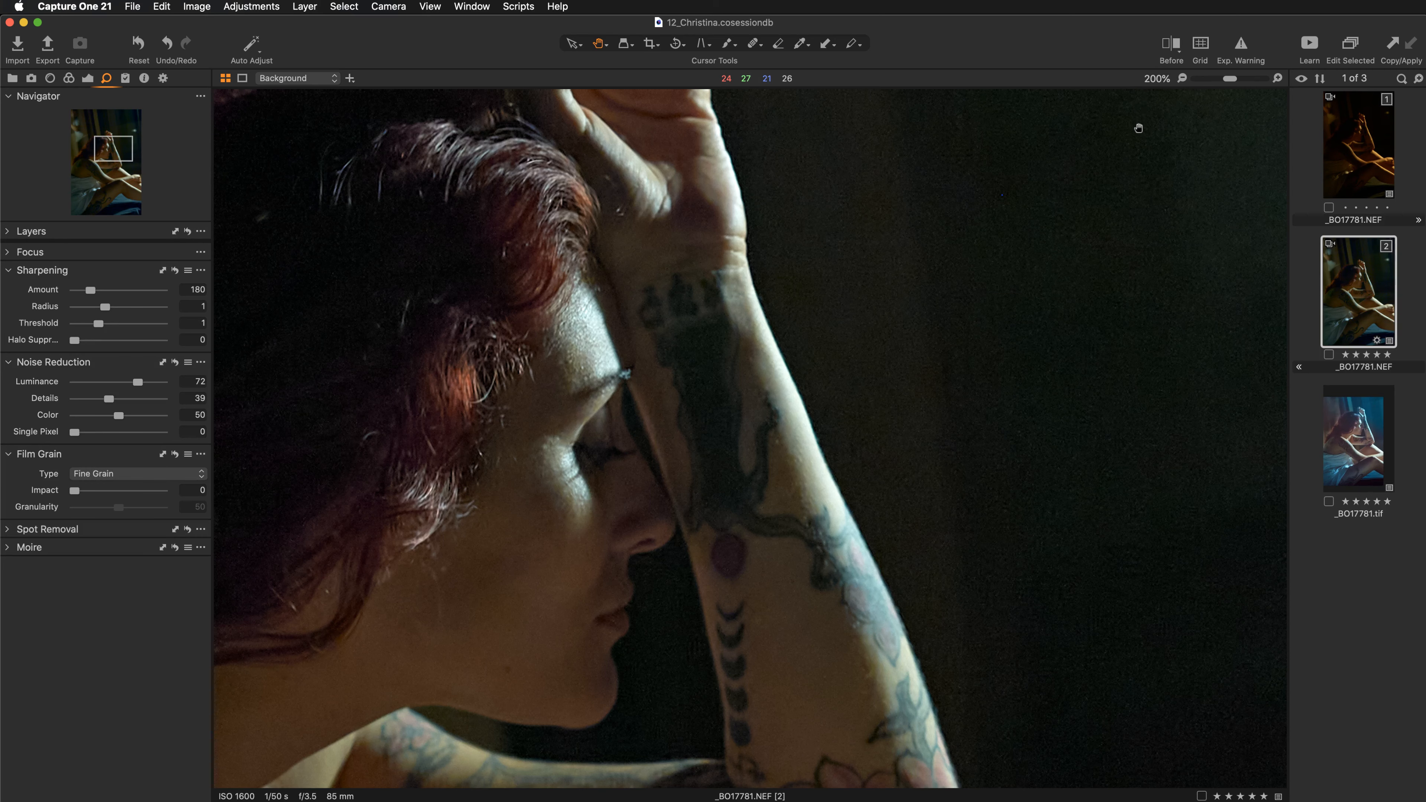
{"action": "left_click", "coordinate": [1182, 77]}
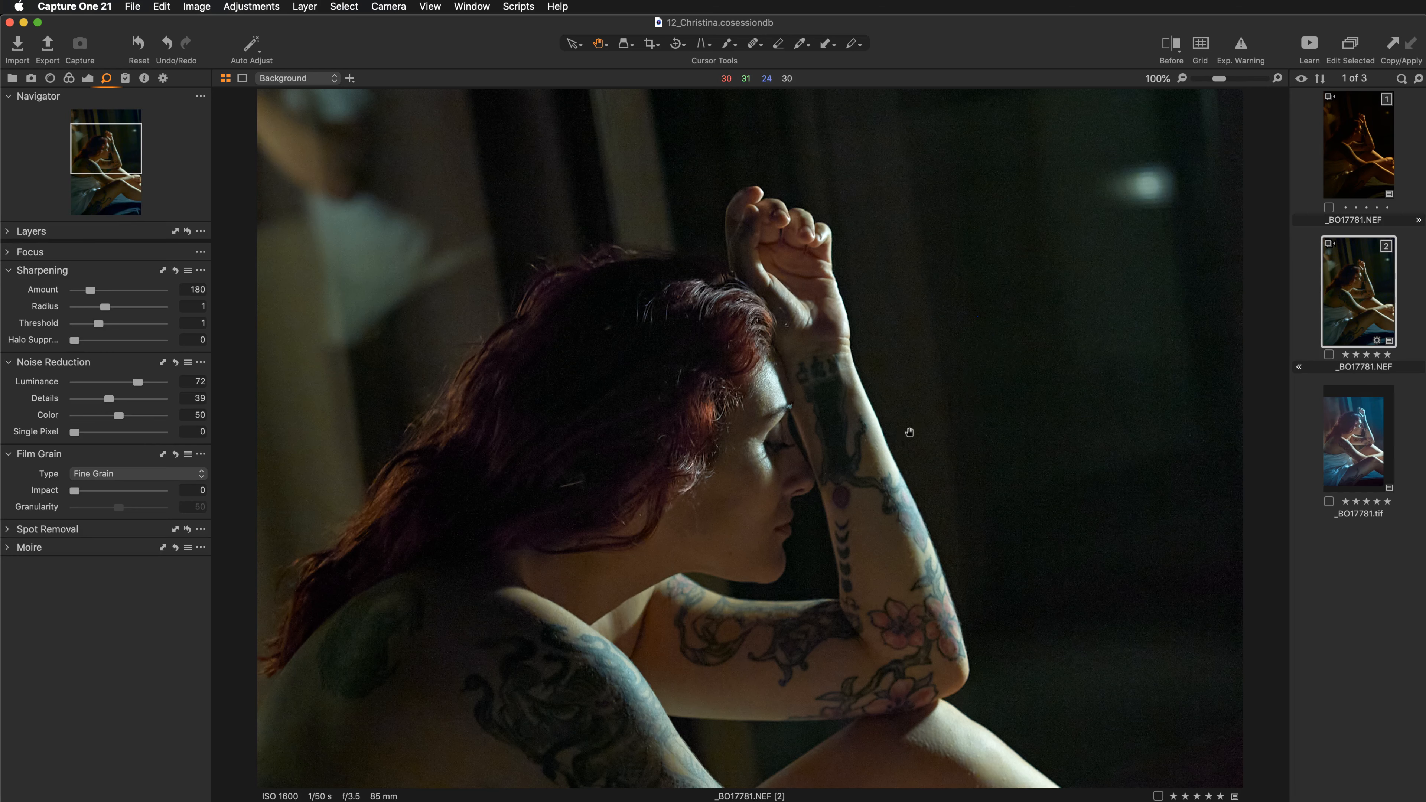
{"action": "scroll", "coordinate": [907, 433], "scroll_direction": "down", "scroll_amount": 3}
{"action": "scroll", "coordinate": [947, 407], "scroll_direction": "down", "scroll_amount": 2}
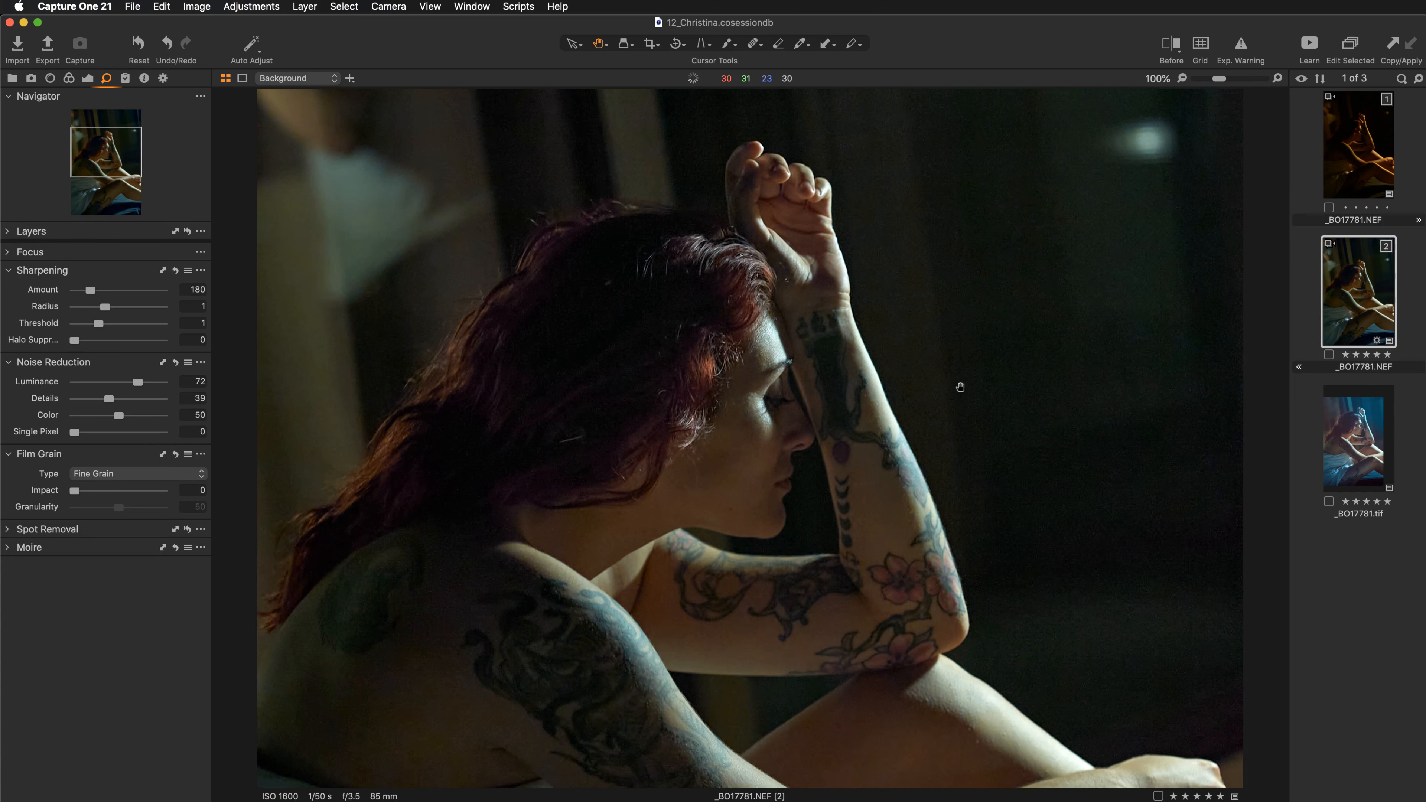
{"action": "scroll", "coordinate": [955, 389], "scroll_direction": "down", "scroll_amount": 2}
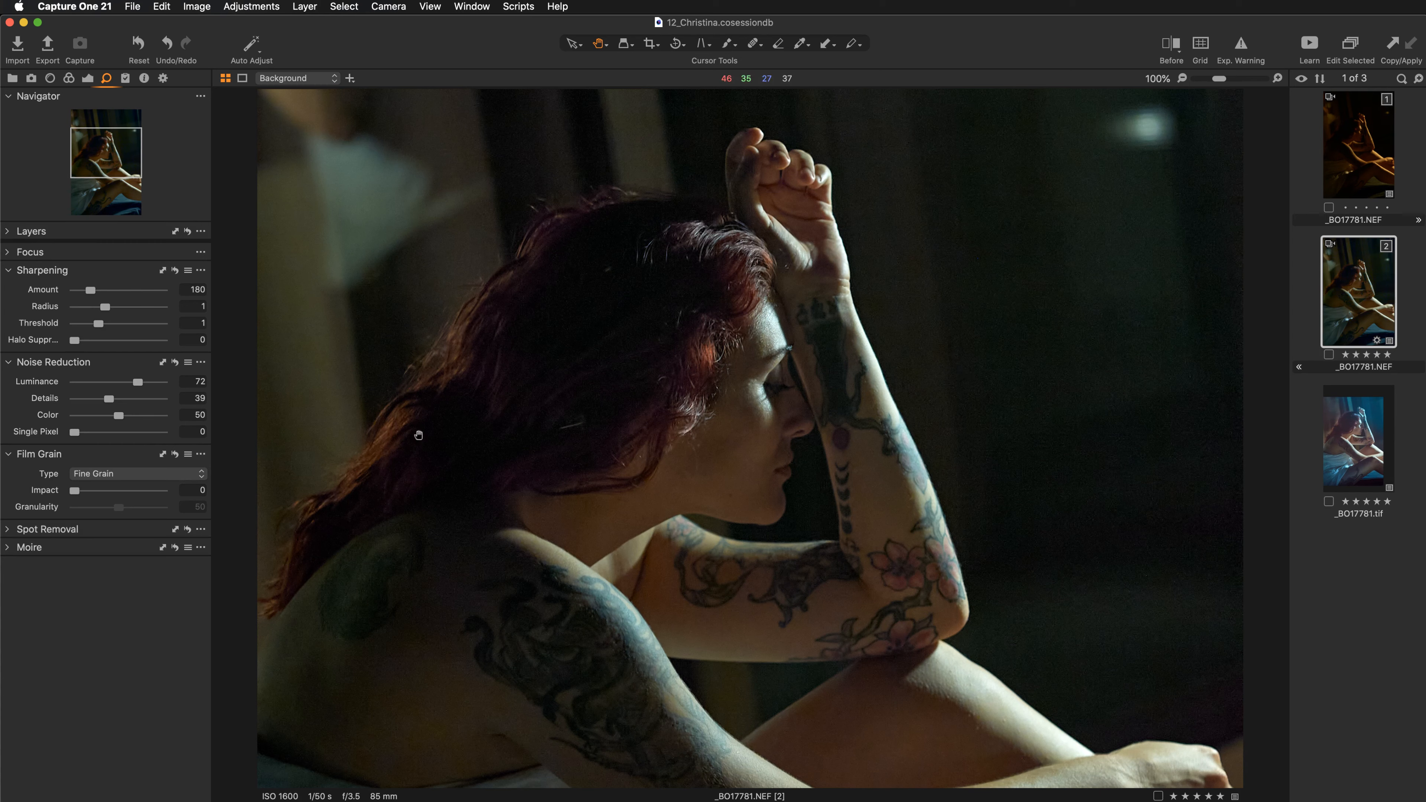
Return to the exposure adjustments, reset the Levels for comparison and undo that reset
{"action": "left_click", "coordinate": [87, 78]}
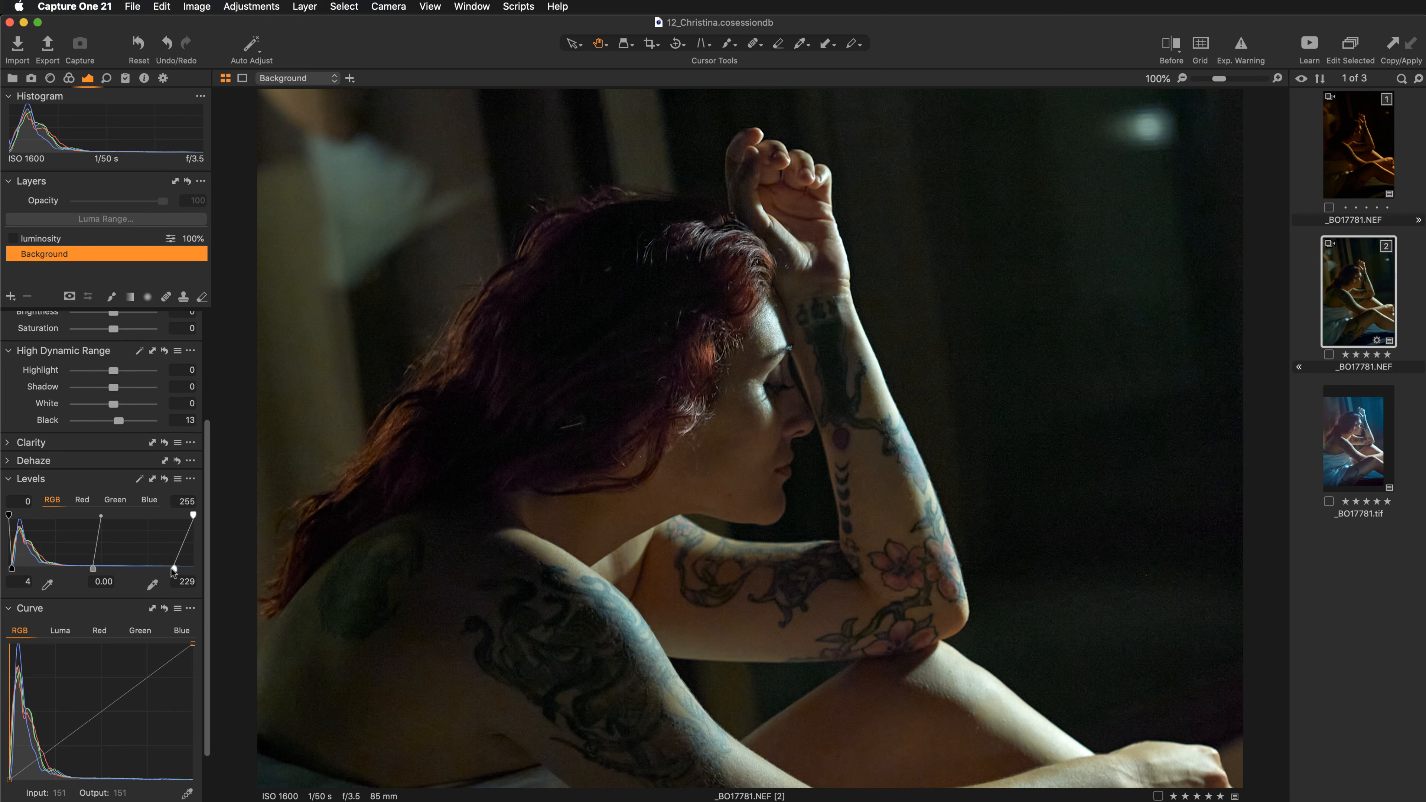
{"action": "left_click", "coordinate": [166, 480]}
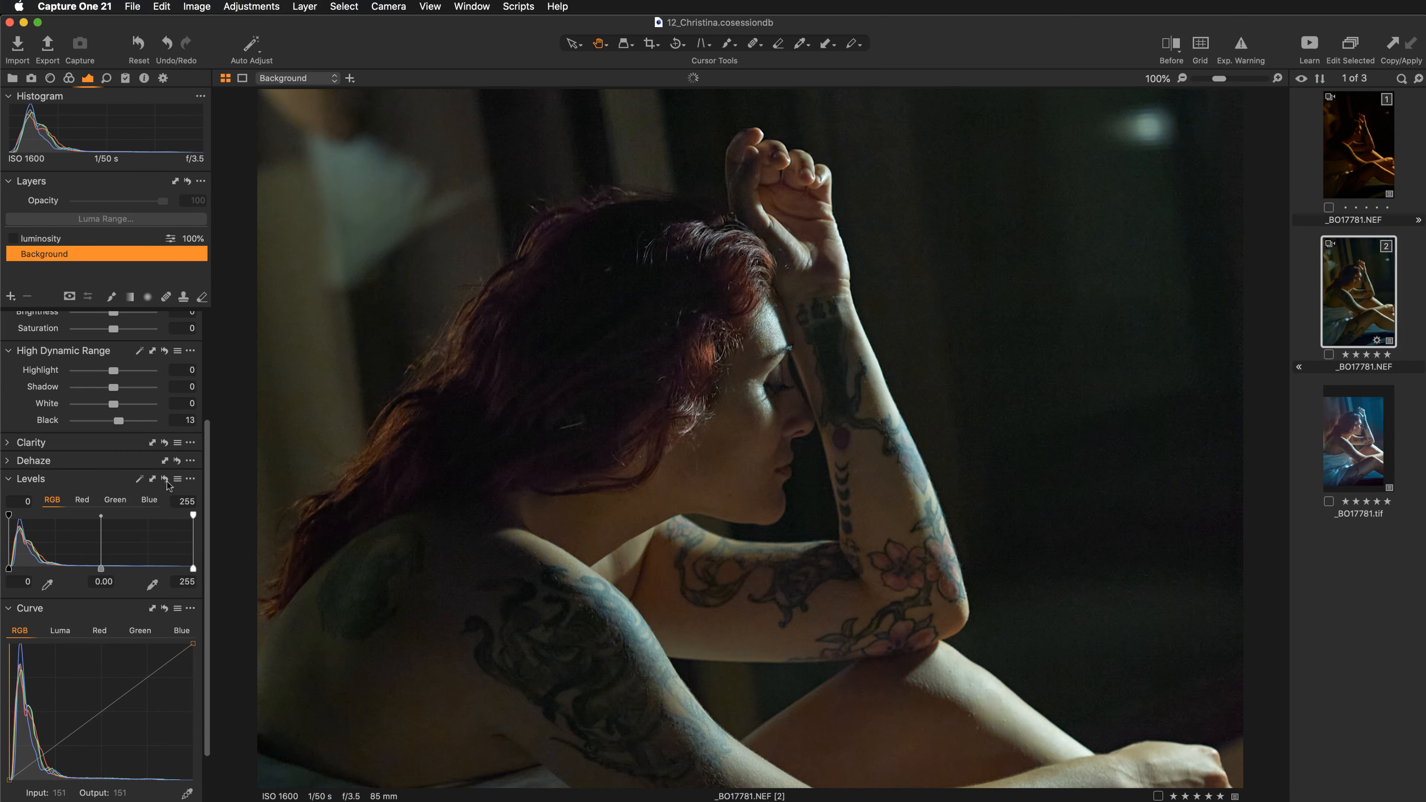
{"action": "key", "text": "super+z"}
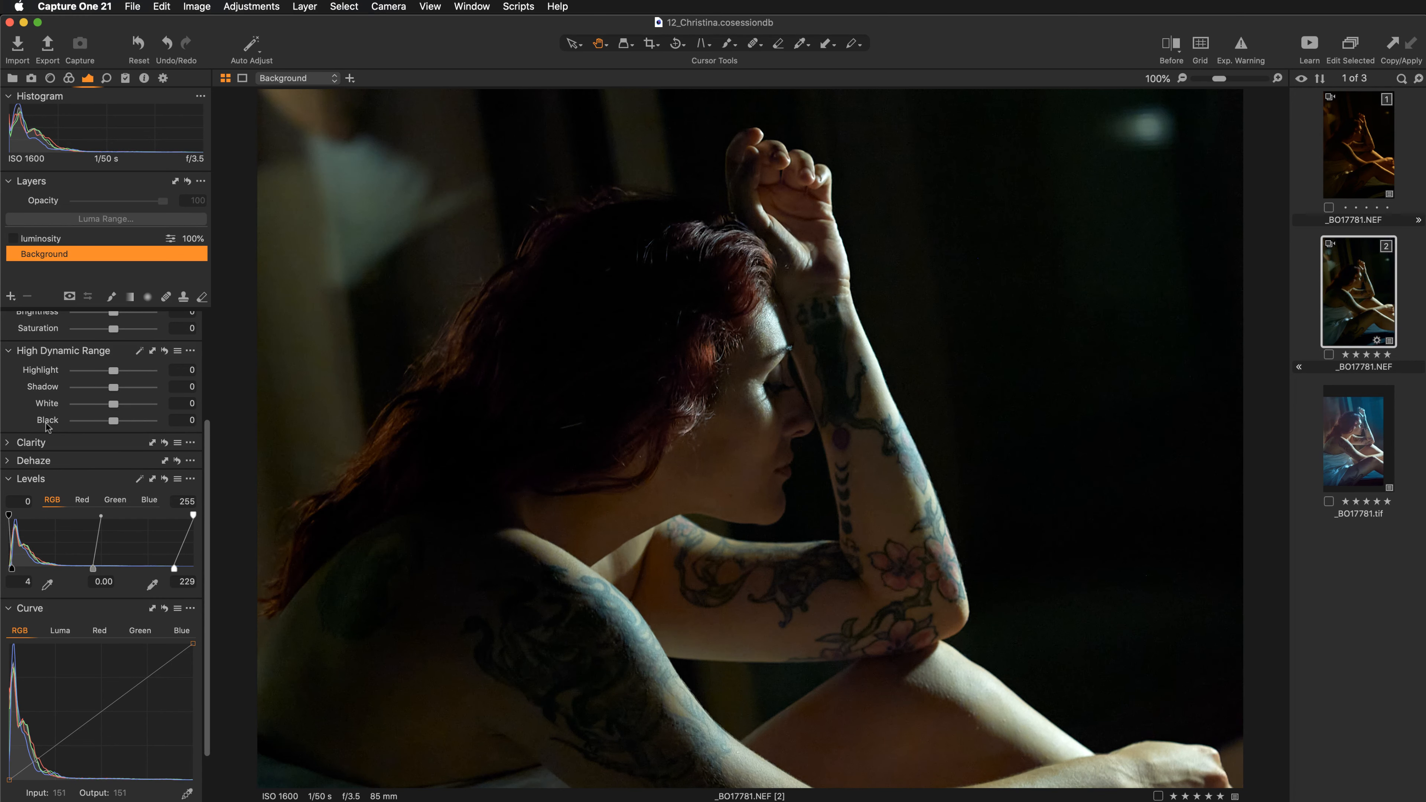
Switch the High Dynamic Range Black value between 0 and 13 to compare the dark areas
{"action": "left_click", "coordinate": [46, 424]}
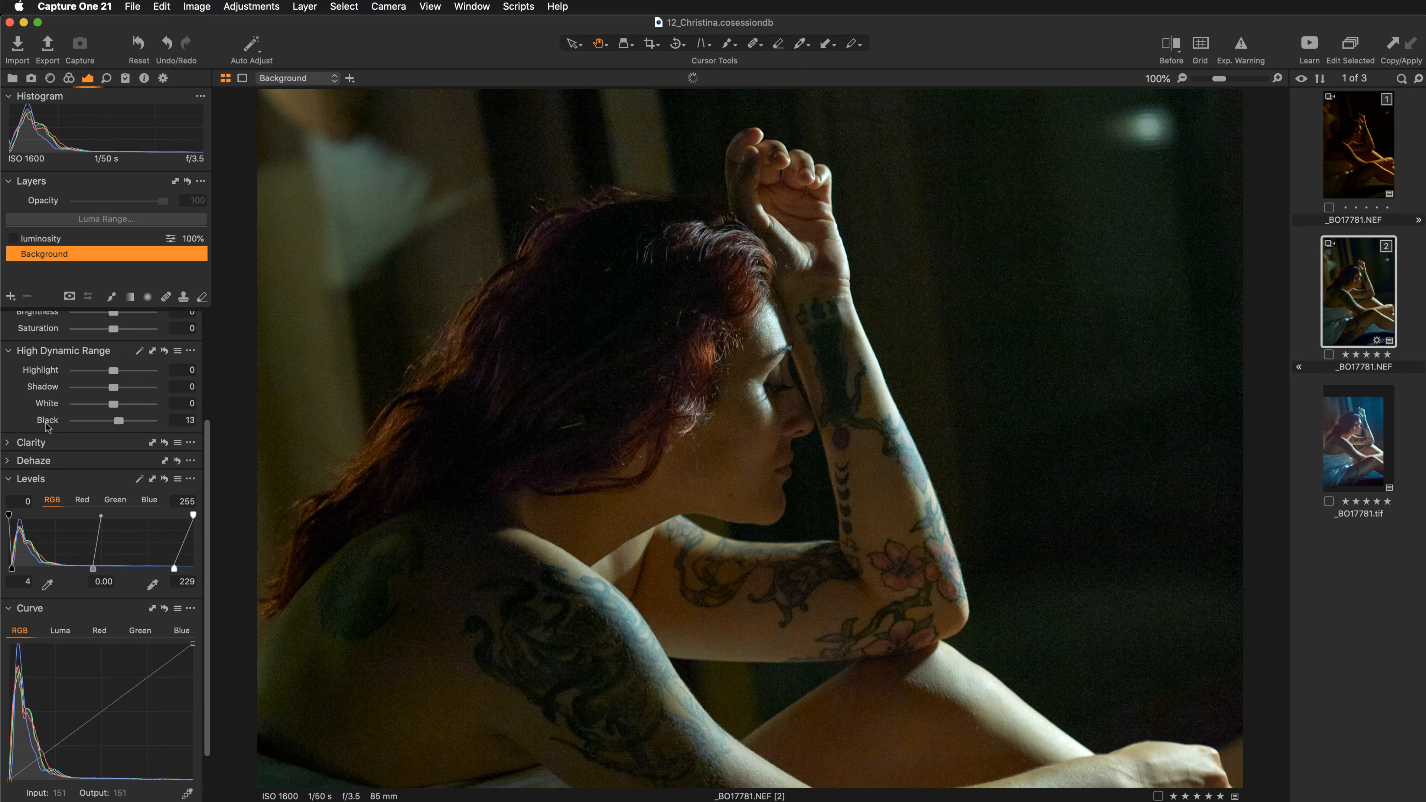
{"action": "left_click", "coordinate": [47, 425]}
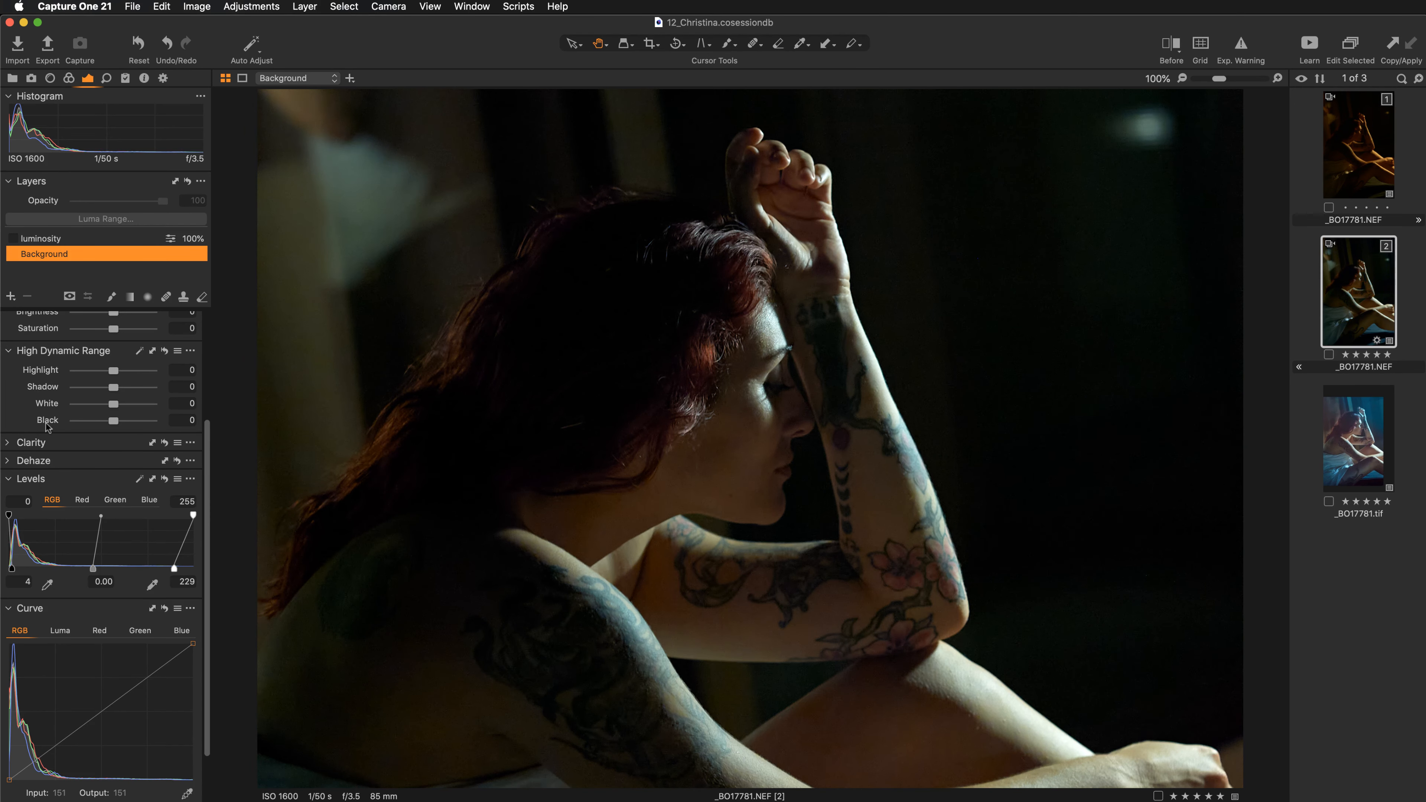
{"action": "left_click", "coordinate": [47, 426]}
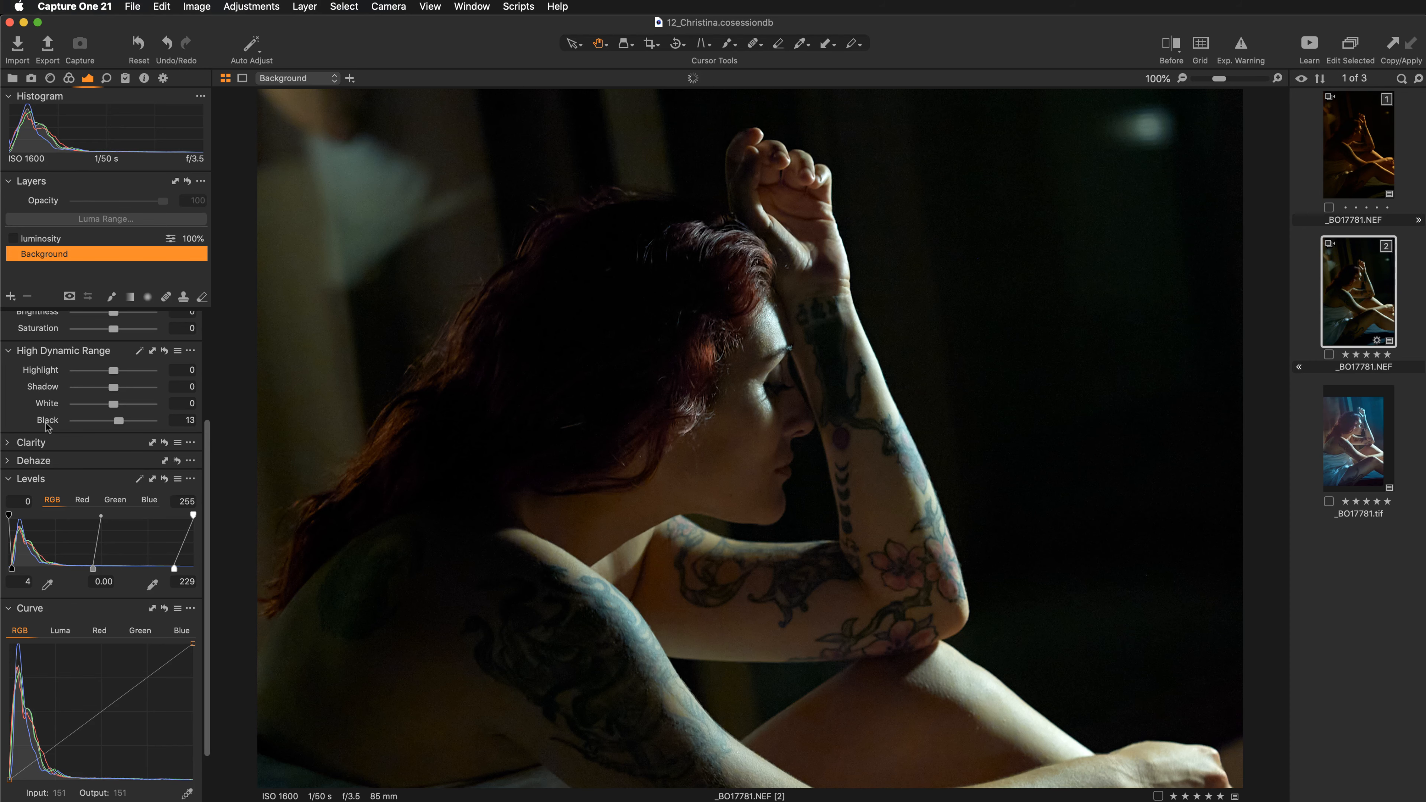
Turn on the exposure warning and check the image for clipped areas, resetting the High Dynamic Range Black value to 0
{"action": "left_click", "coordinate": [1241, 44]}
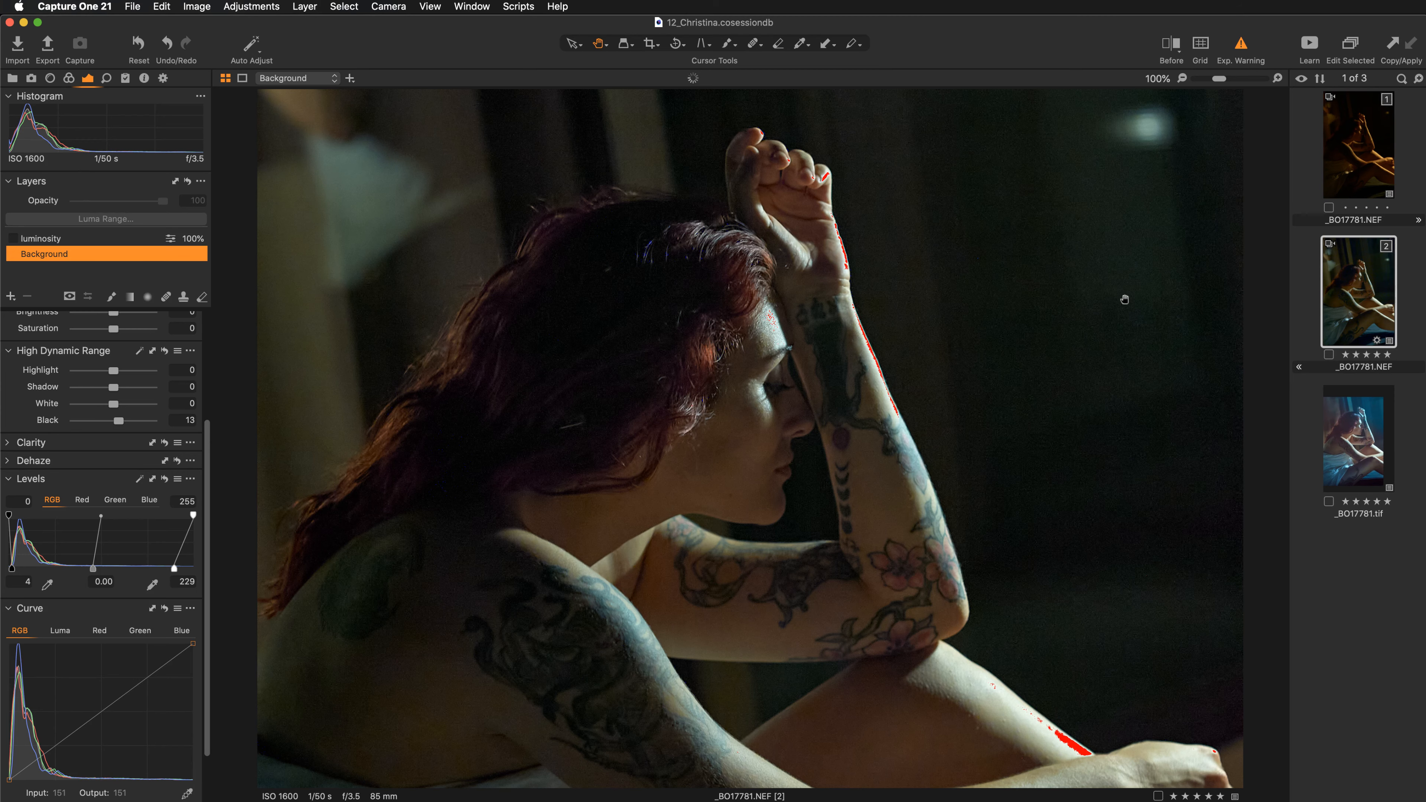
{"action": "key", "text": "super+0"}
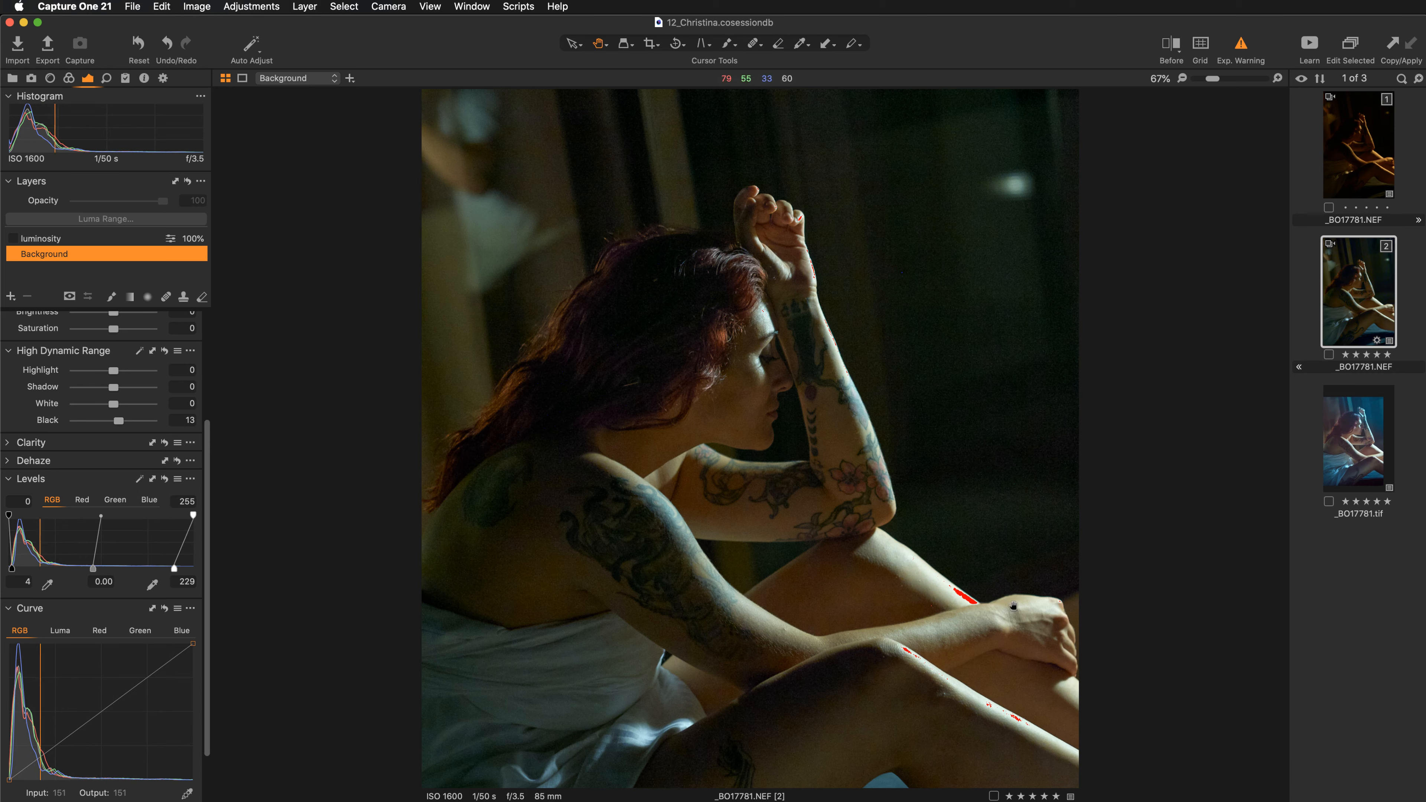
{"action": "left_click", "coordinate": [837, 560]}
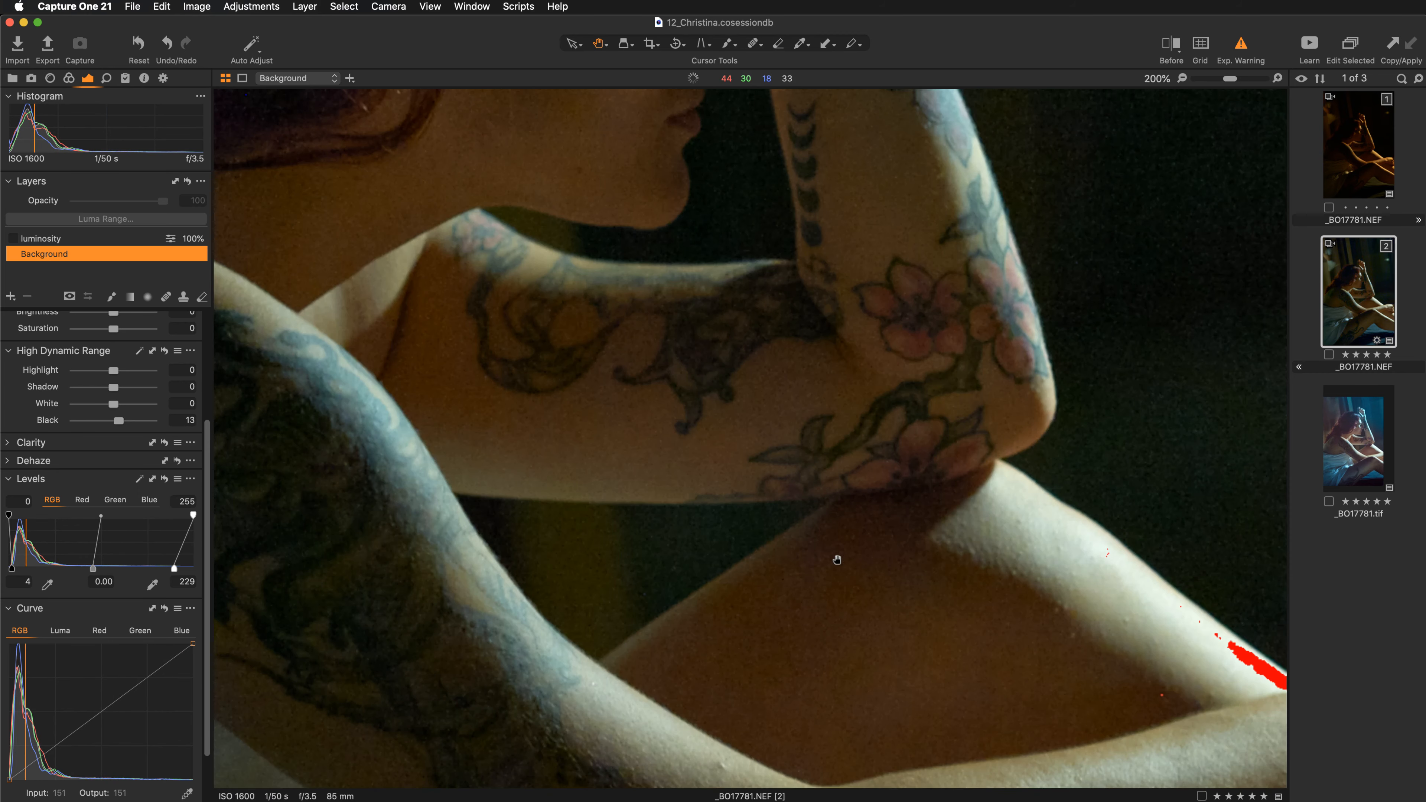
{"action": "scroll", "coordinate": [837, 560], "scroll_direction": "down", "scroll_amount": 2}
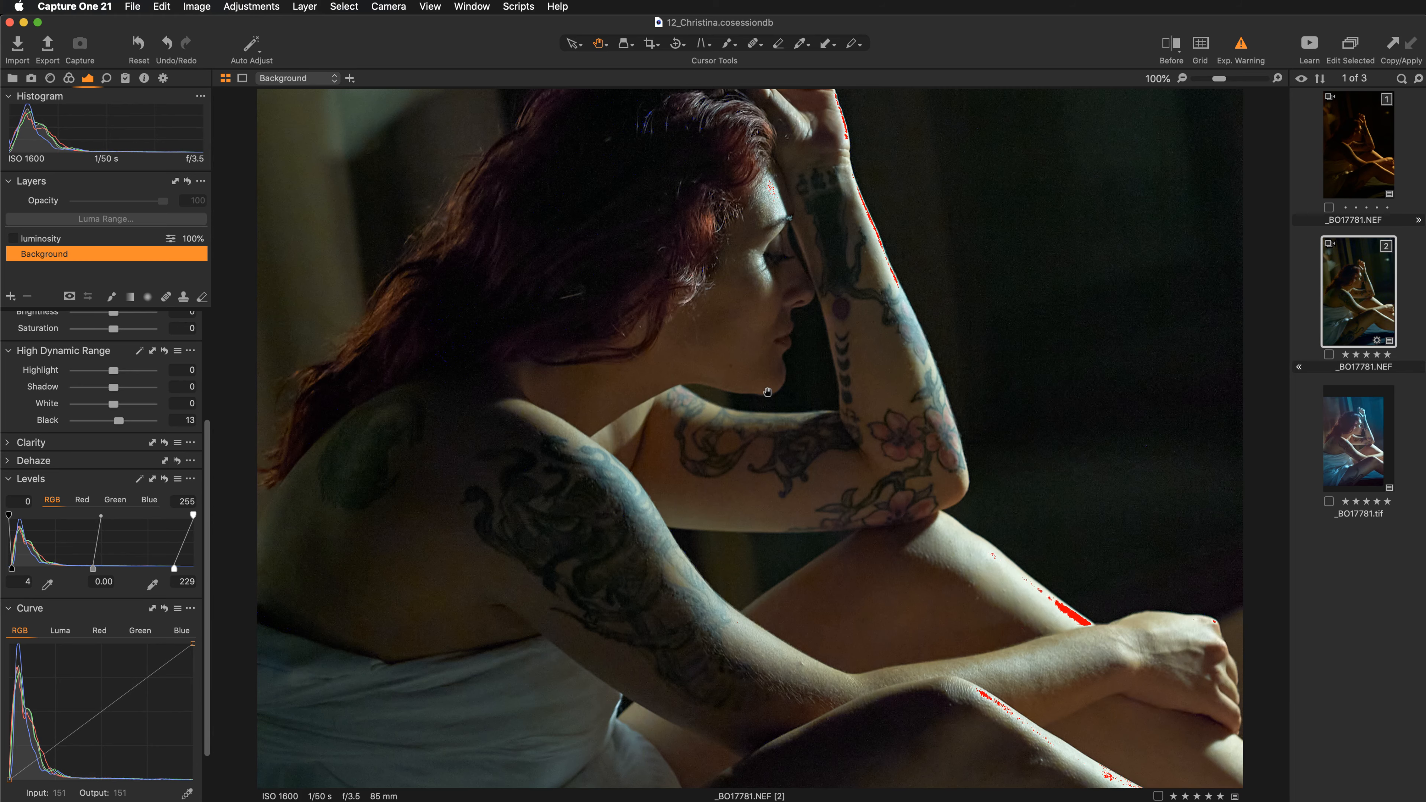
{"action": "left_click_drag", "start_coordinate": [758, 322], "coordinate": [802, 425]}
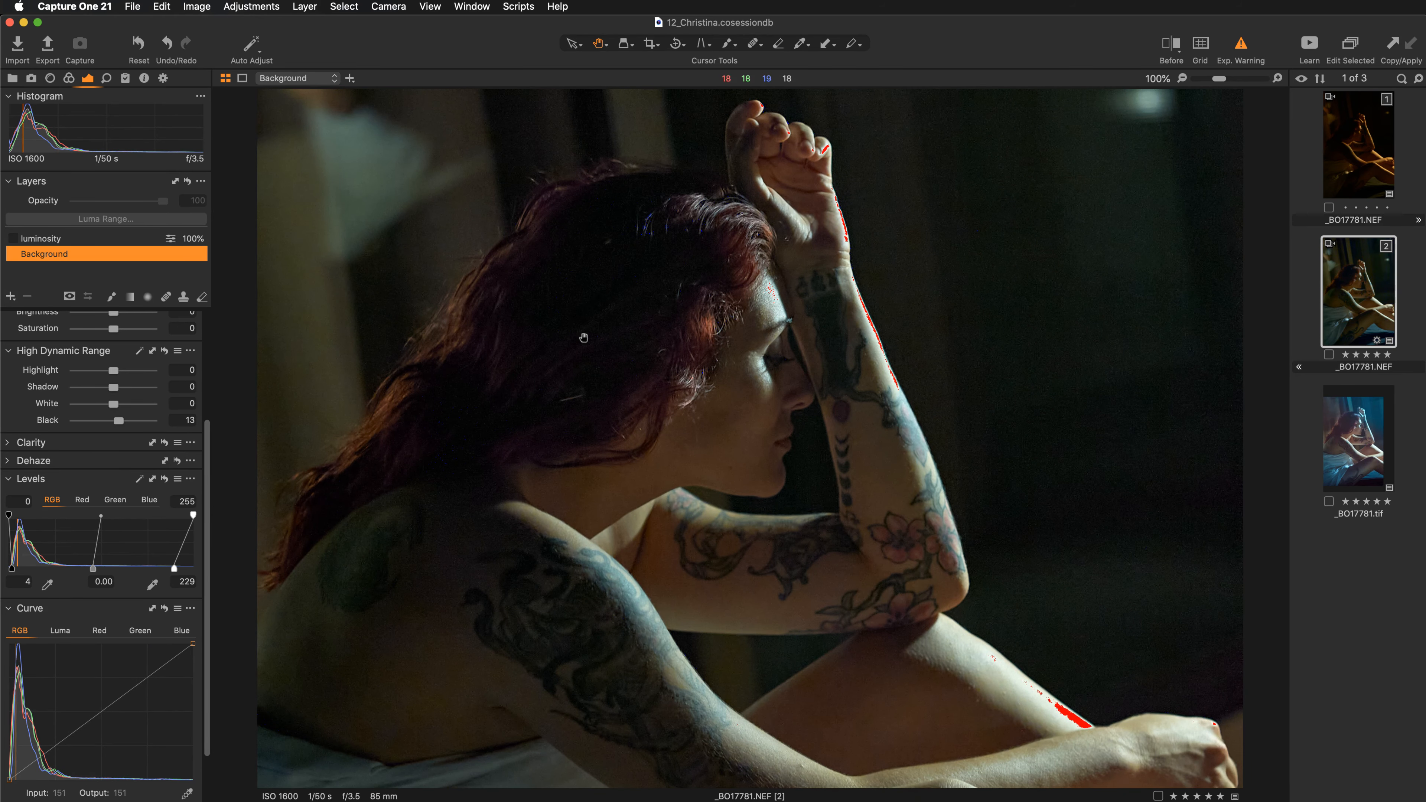
{"action": "double_click", "coordinate": [48, 420]}
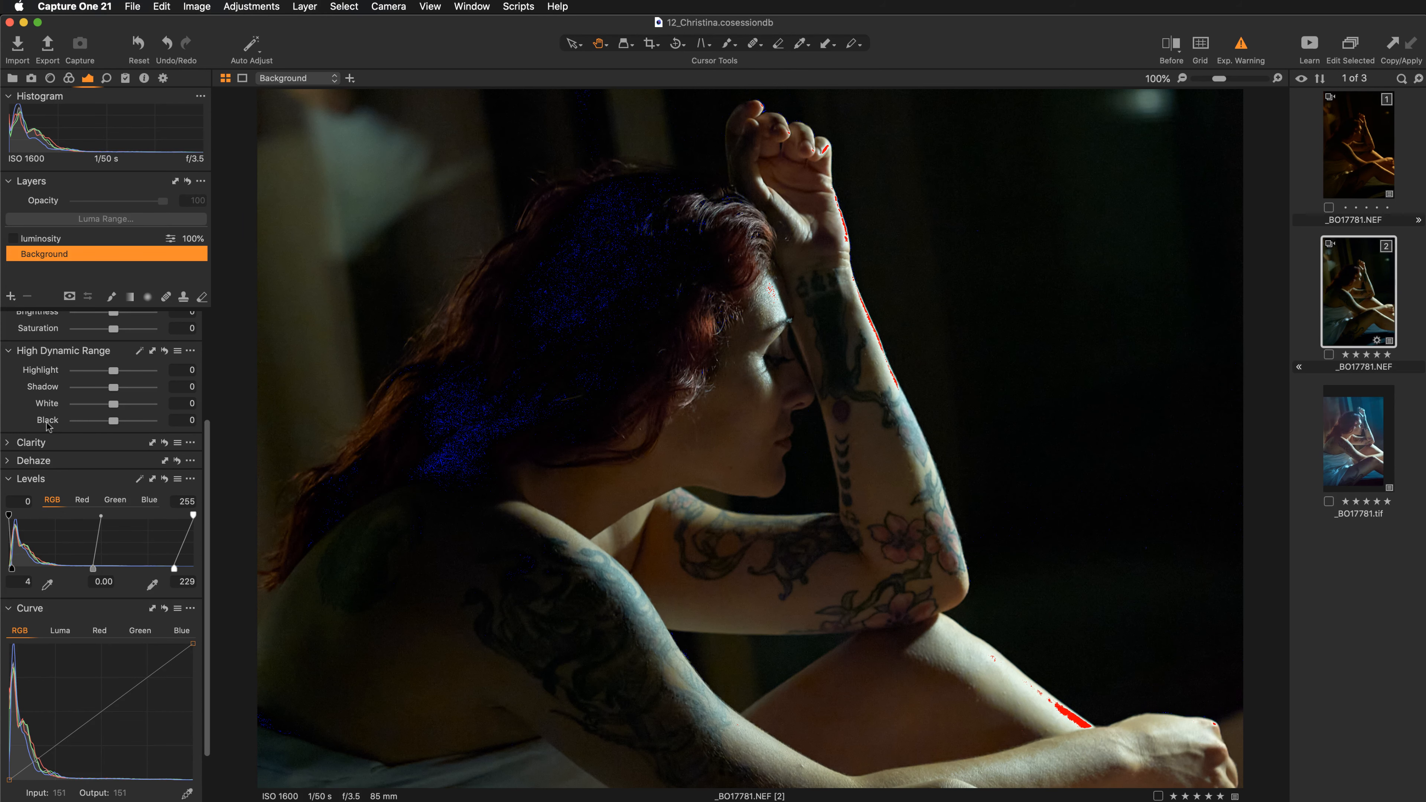
Undo the High Dynamic Range Black reset and return to the White Balance settings
{"action": "key", "text": "super+z"}
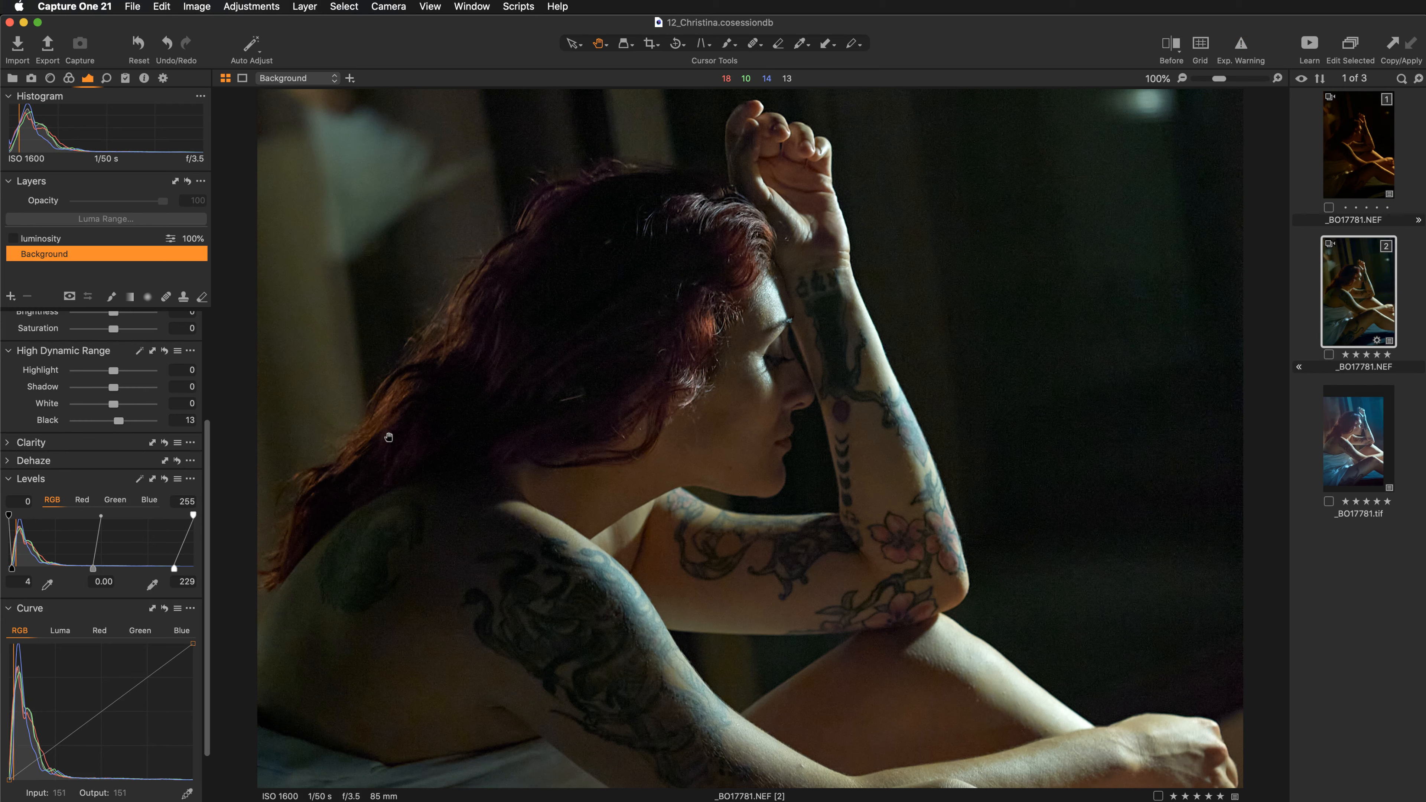
{"action": "scroll", "coordinate": [171, 485], "scroll_direction": "up", "scroll_amount": 3}
{"action": "scroll", "coordinate": [171, 486], "scroll_direction": "up", "scroll_amount": 2}
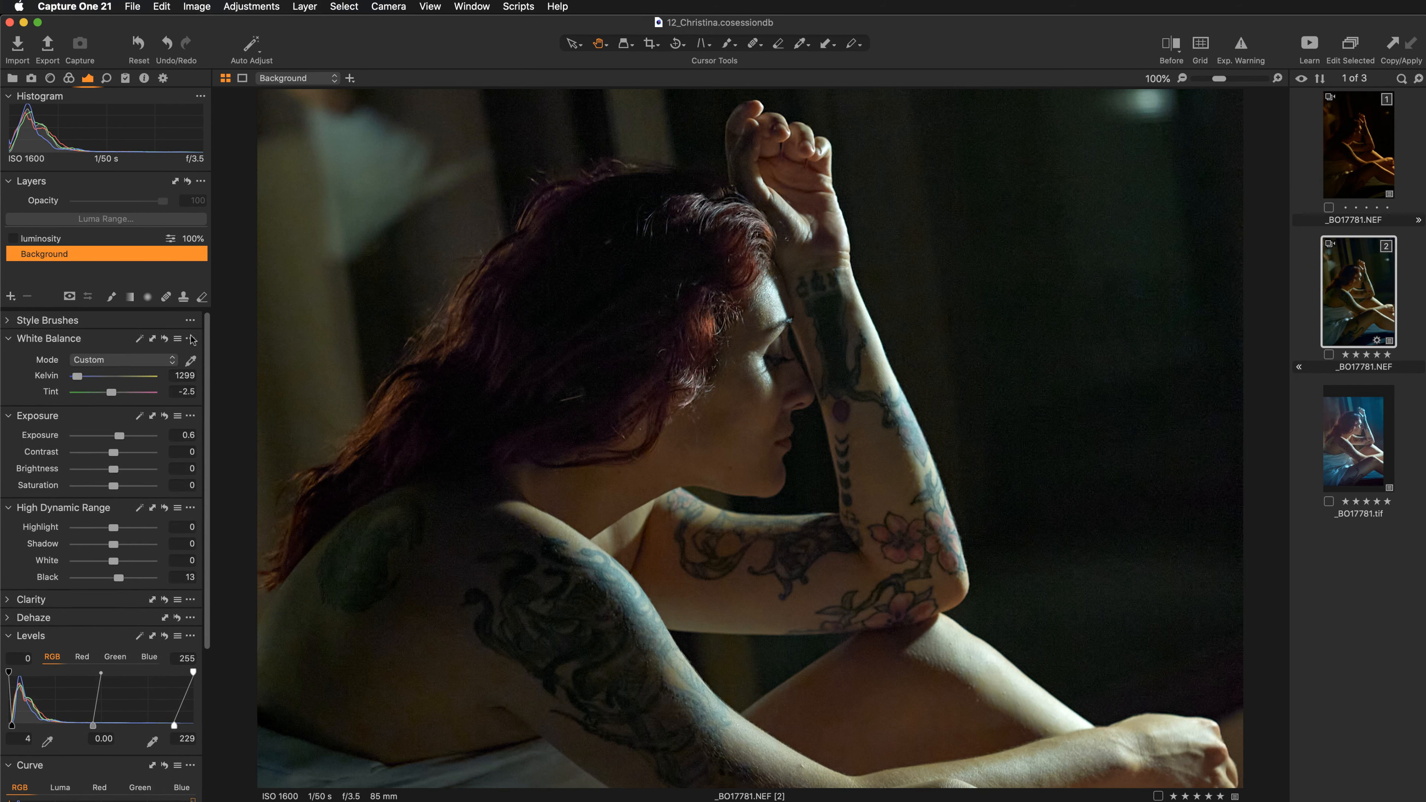
Repeatedly reset the Background layer's White Balance and Kelvin value, undoing each reset, to compare the original colours with the custom setting
{"action": "left_click", "coordinate": [163, 339]}
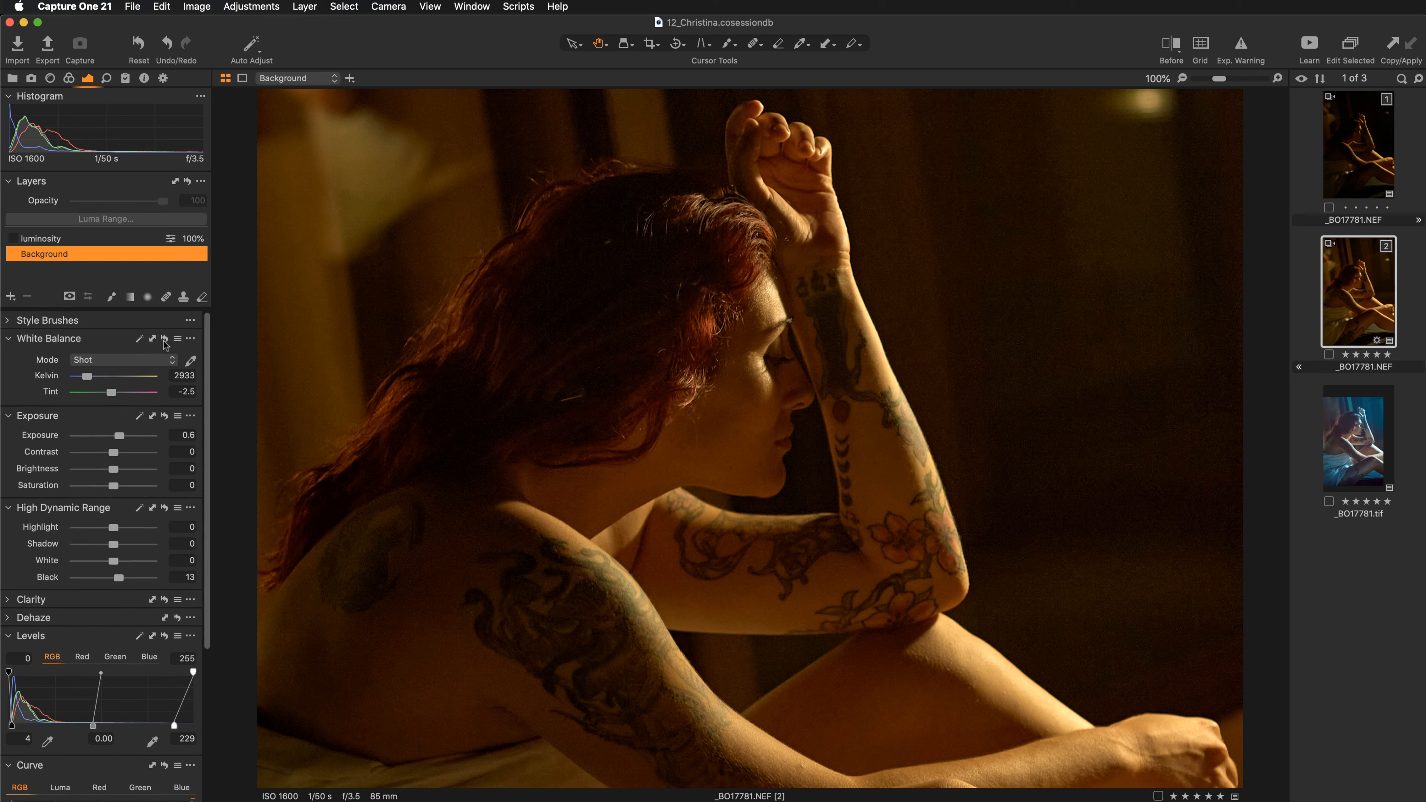
{"action": "key", "text": "super+z"}
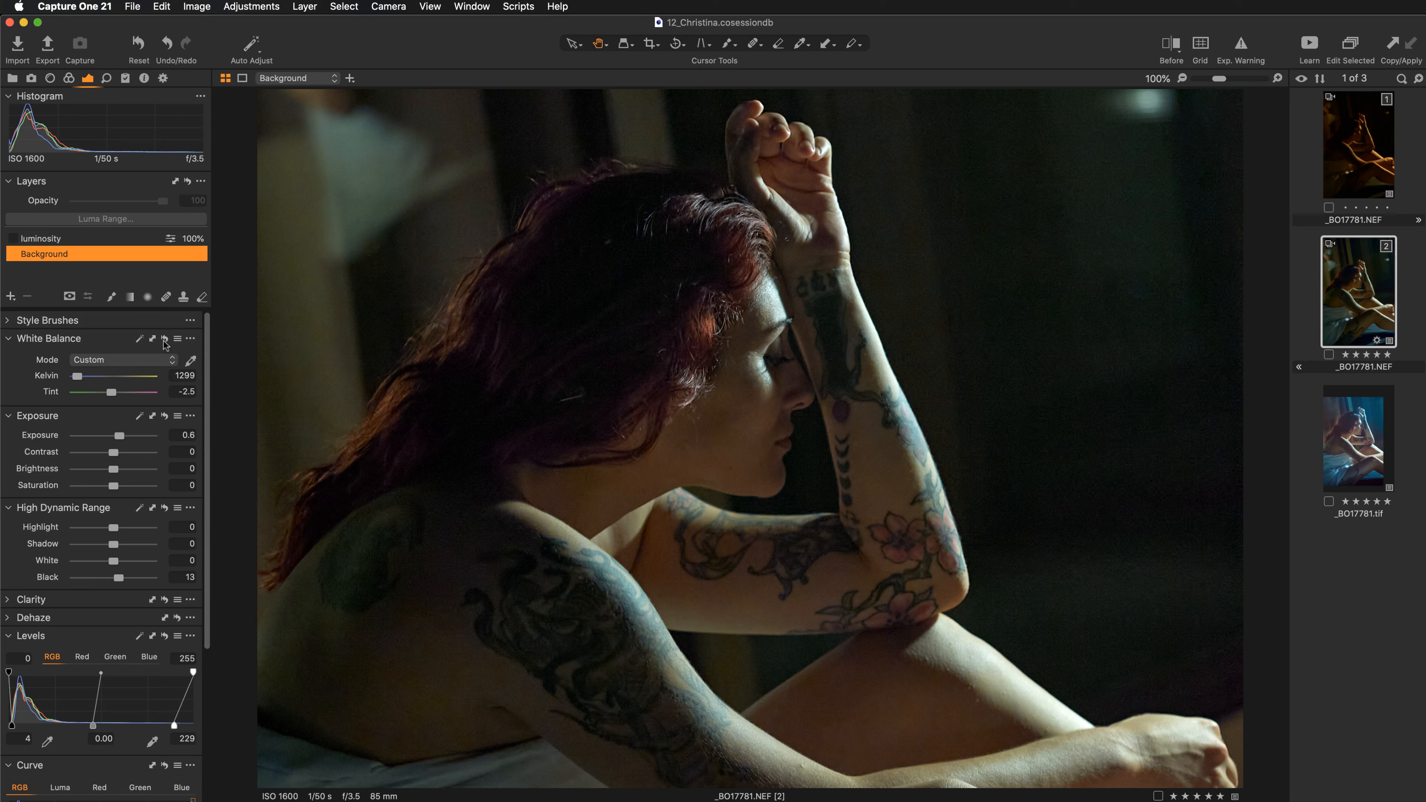
{"action": "left_click", "coordinate": [165, 339]}
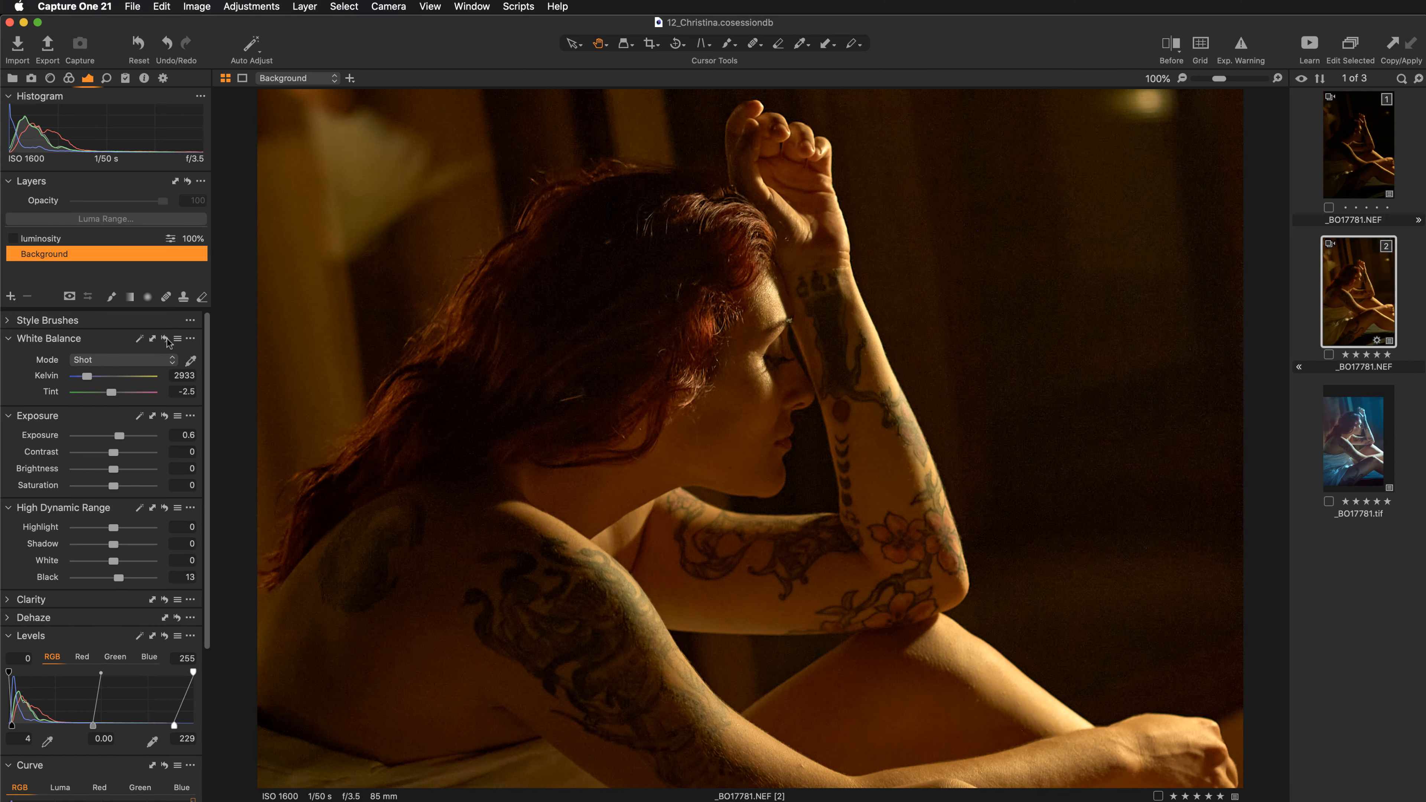
{"action": "key", "text": "super+z"}
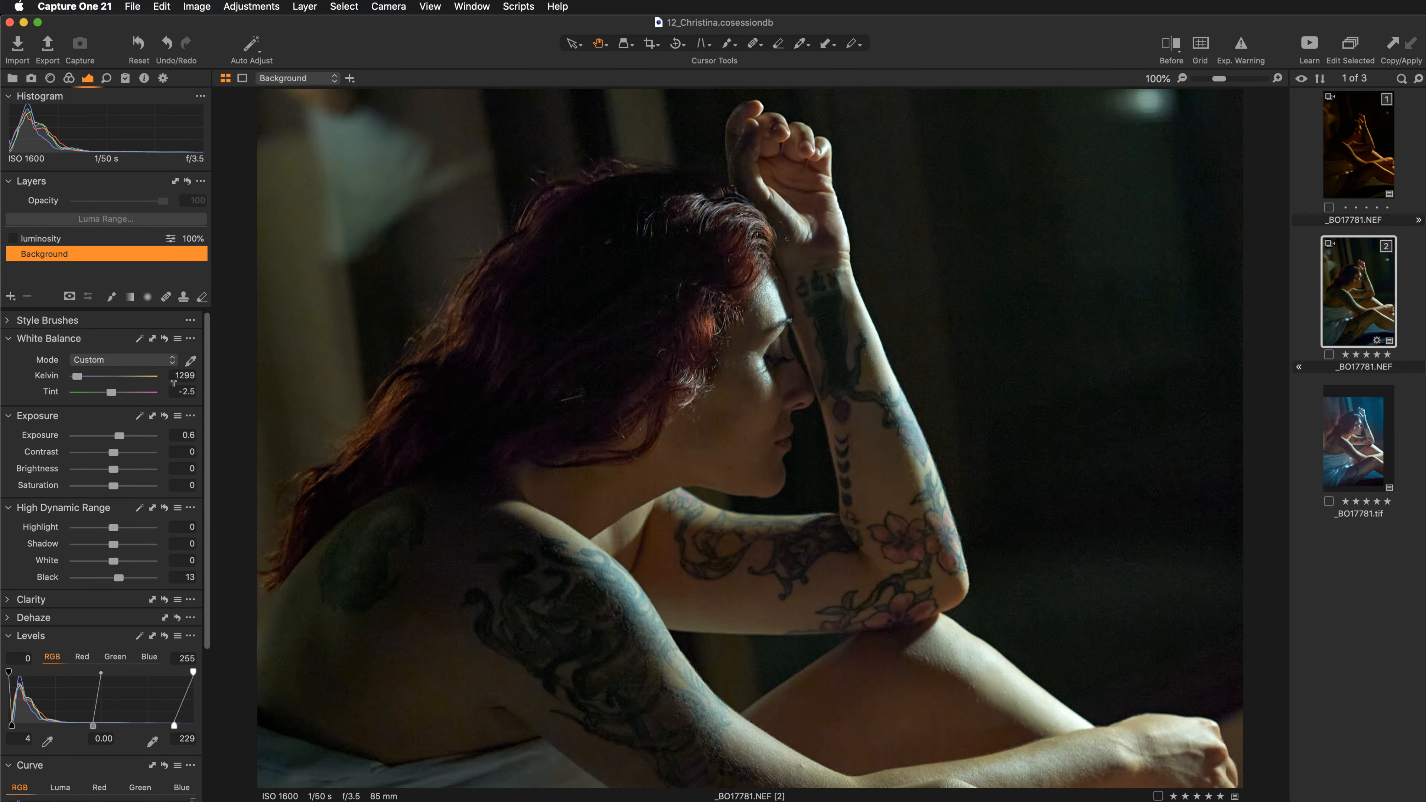
{"action": "left_click", "coordinate": [165, 338]}
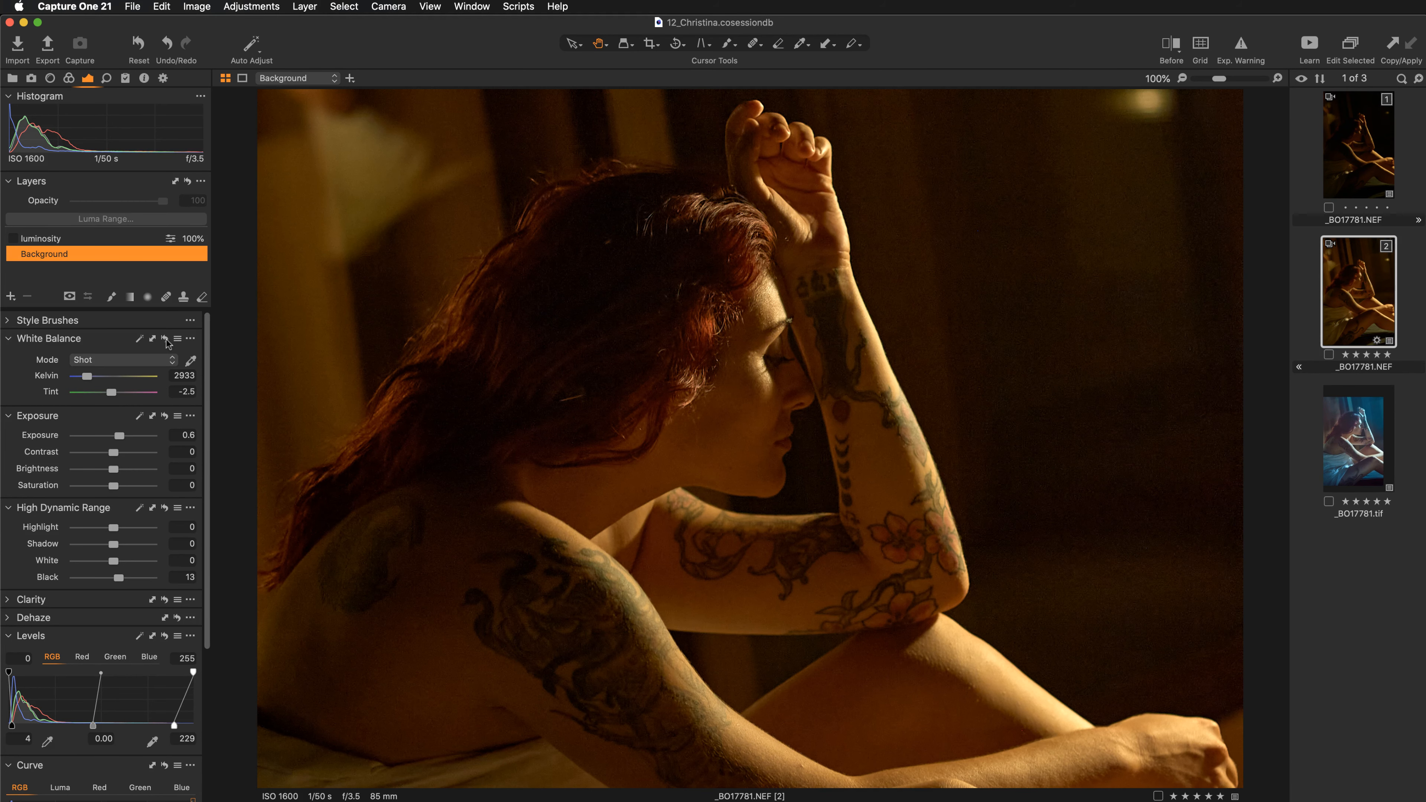
{"action": "key", "text": "super+z"}
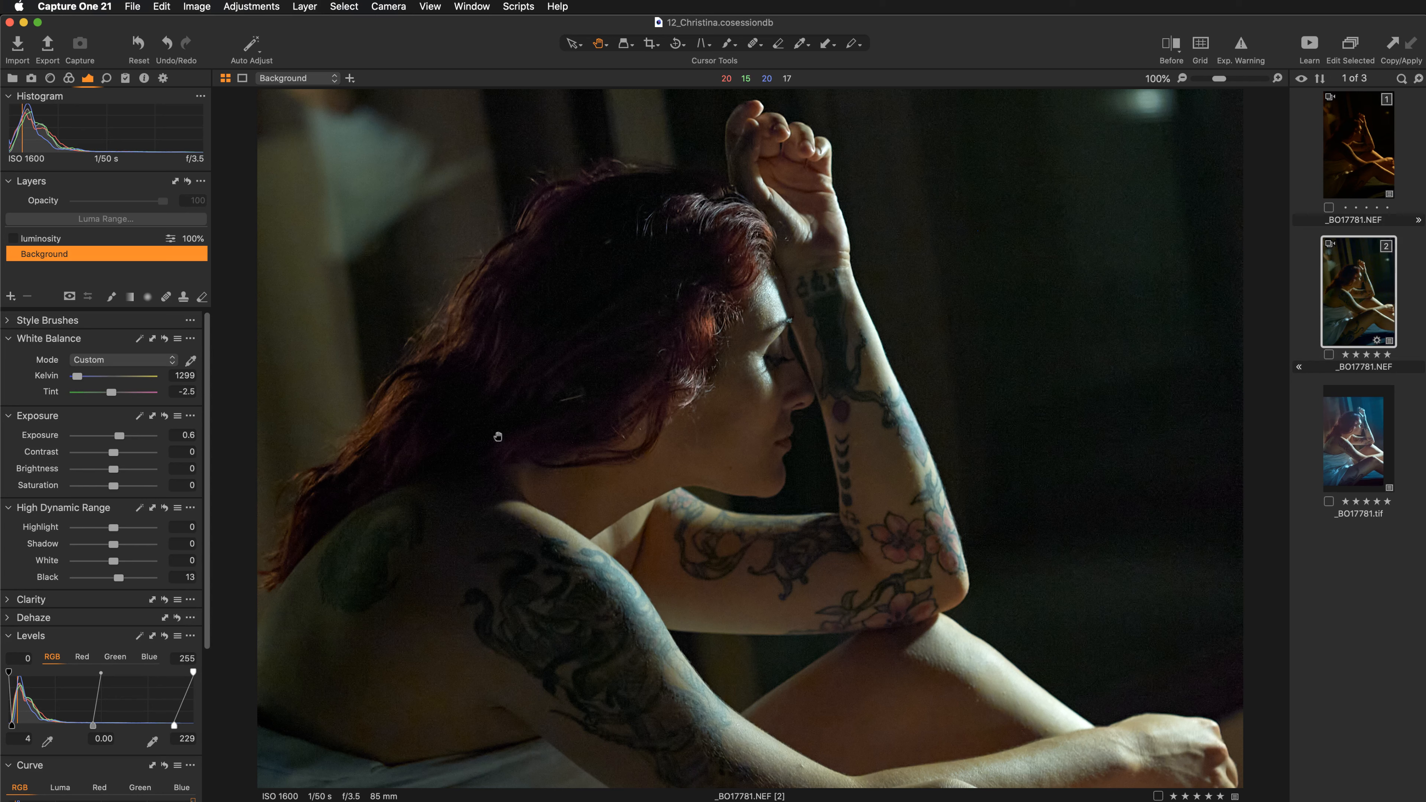
{"action": "double_click", "coordinate": [47, 376]}
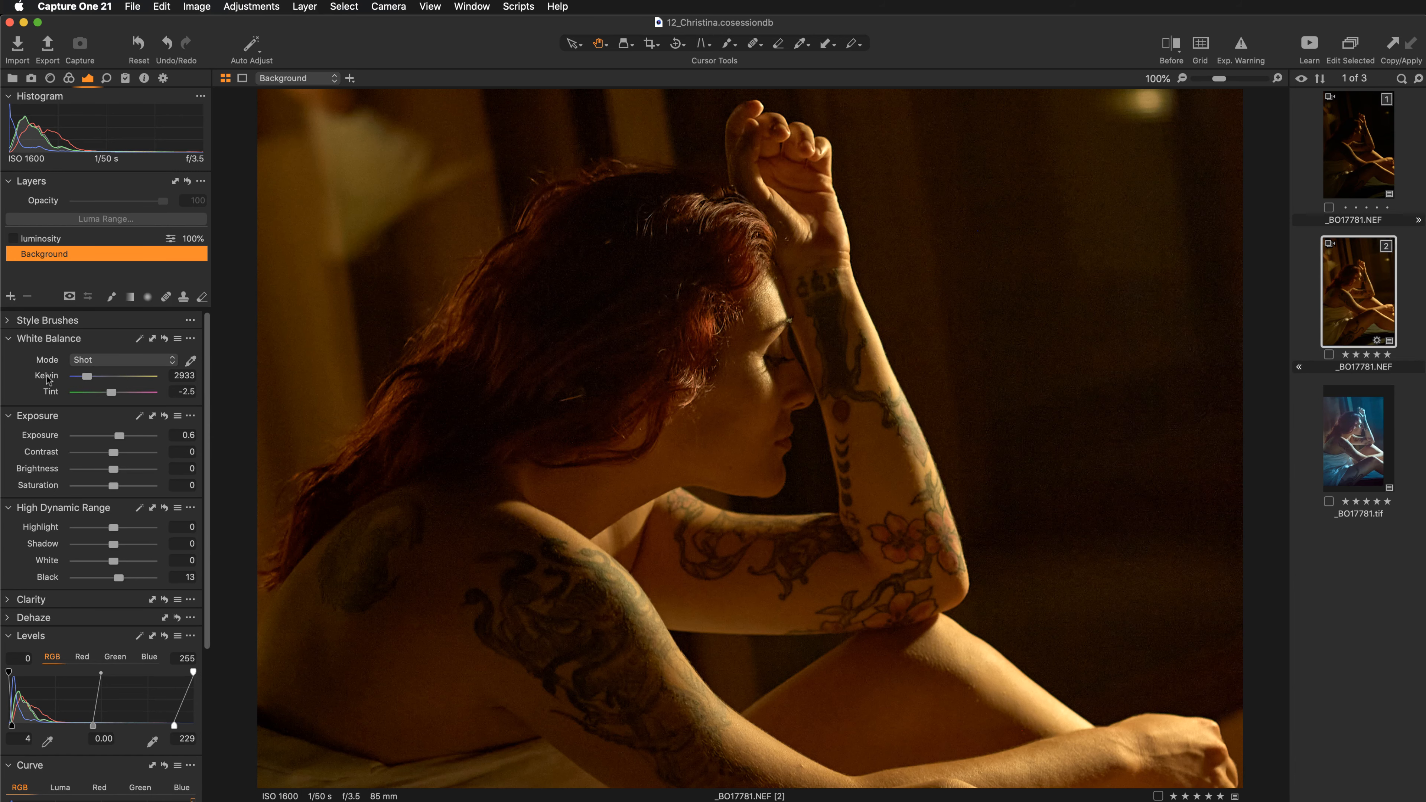
{"action": "left_click", "coordinate": [46, 376]}
{"action": "left_click", "coordinate": [47, 375]}
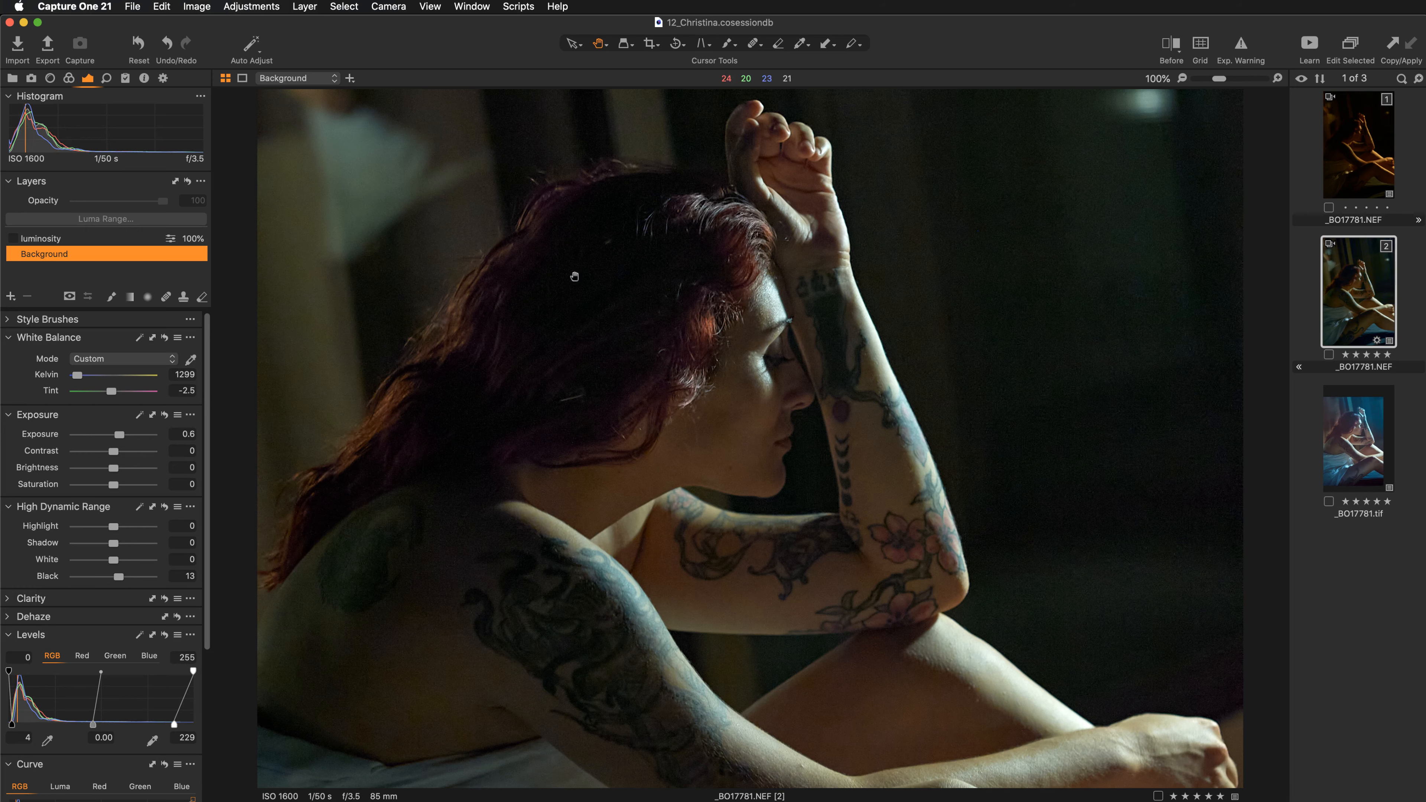
Select the luminosity layer and turn it on
{"action": "scroll", "coordinate": [564, 292], "scroll_direction": "up", "scroll_amount": 3}
{"action": "left_click_drag", "start_coordinate": [564, 291], "coordinate": [574, 271]}
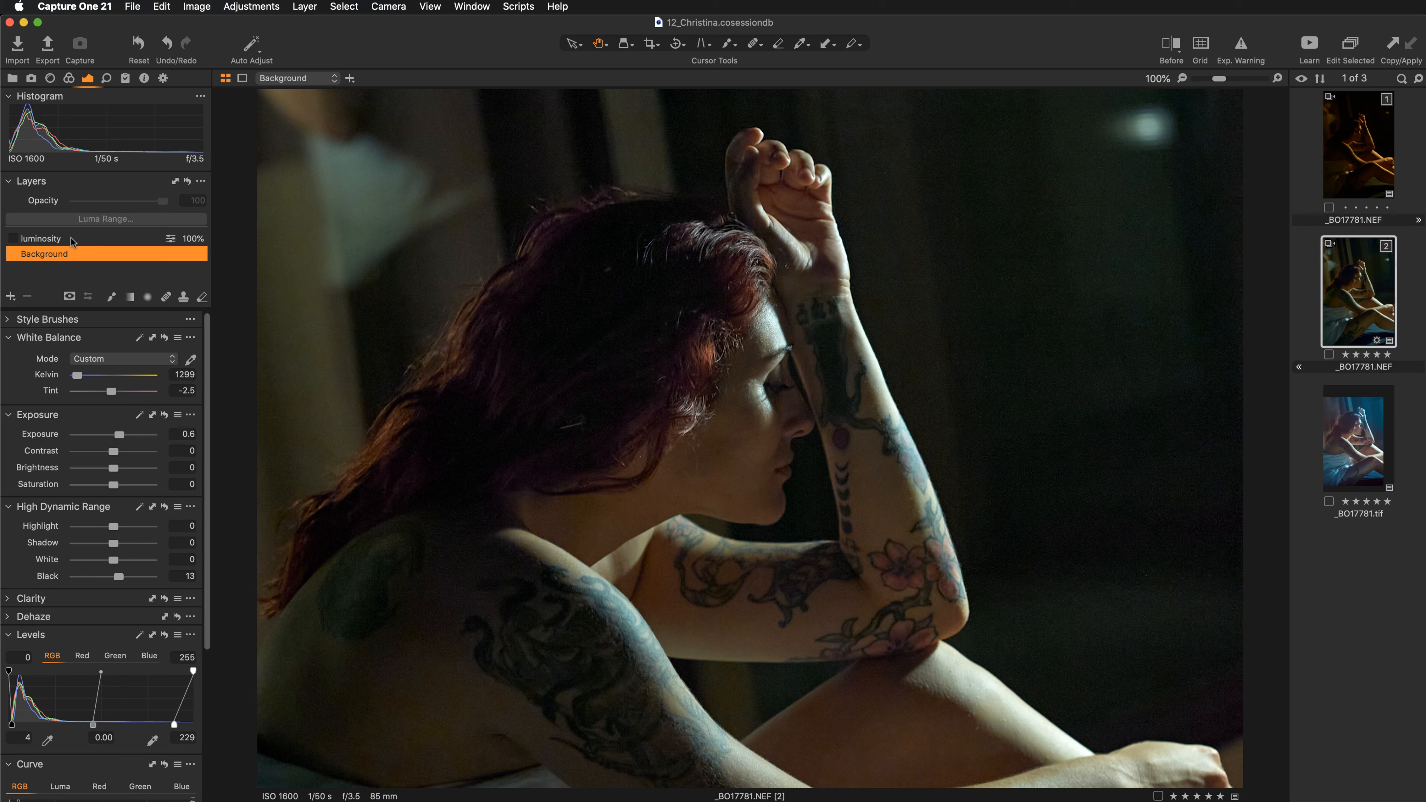
{"action": "left_click", "coordinate": [65, 243]}
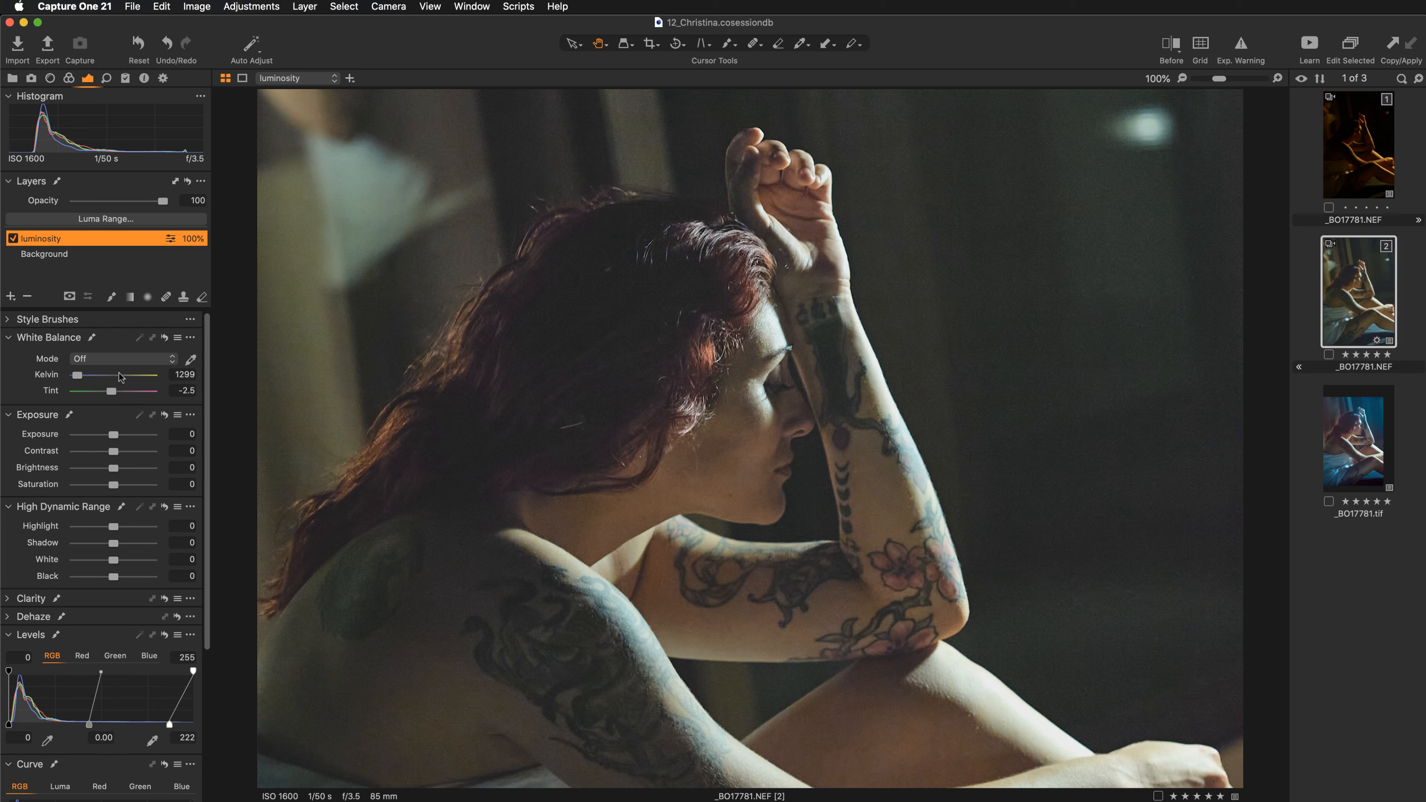
Detach the luminosity layer's Curve tool into a floating window, enlarge it and move it clear of the woman's face
{"action": "scroll", "coordinate": [104, 448], "scroll_direction": "down", "scroll_amount": 5}
{"action": "scroll", "coordinate": [104, 448], "scroll_direction": "down", "scroll_amount": 1}
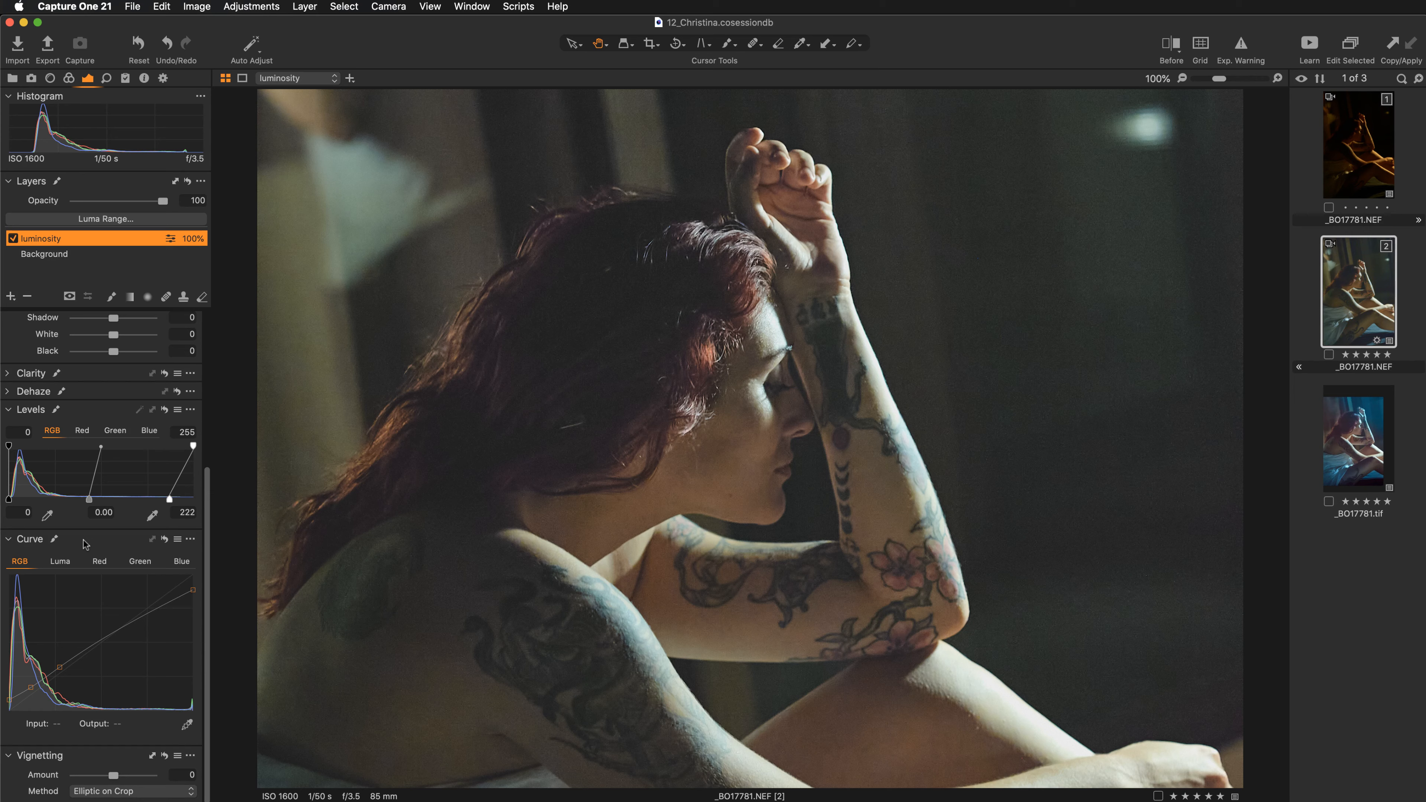
{"action": "left_click_drag", "start_coordinate": [84, 543], "coordinate": [957, 123]}
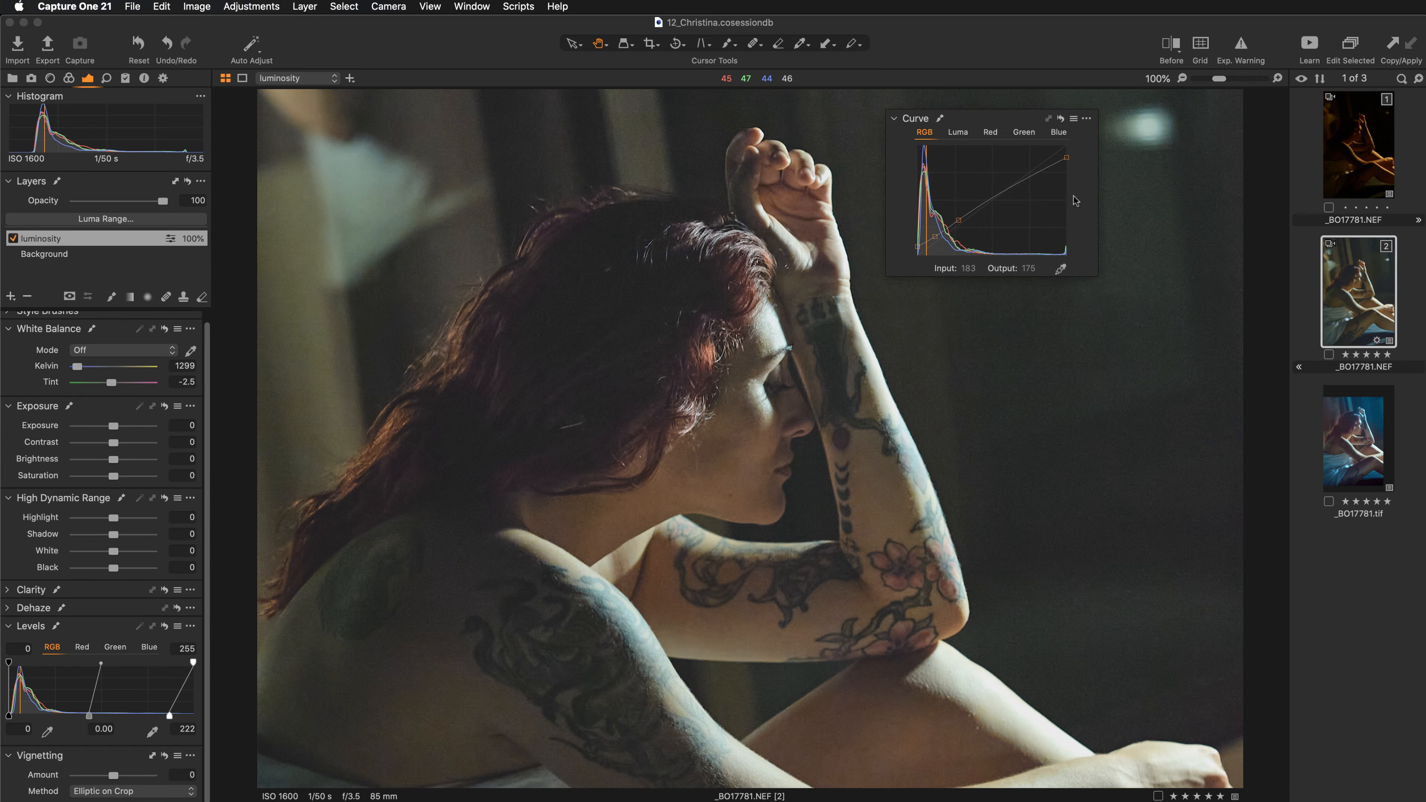
{"action": "left_click_drag", "start_coordinate": [1094, 277], "coordinate": [1303, 497]}
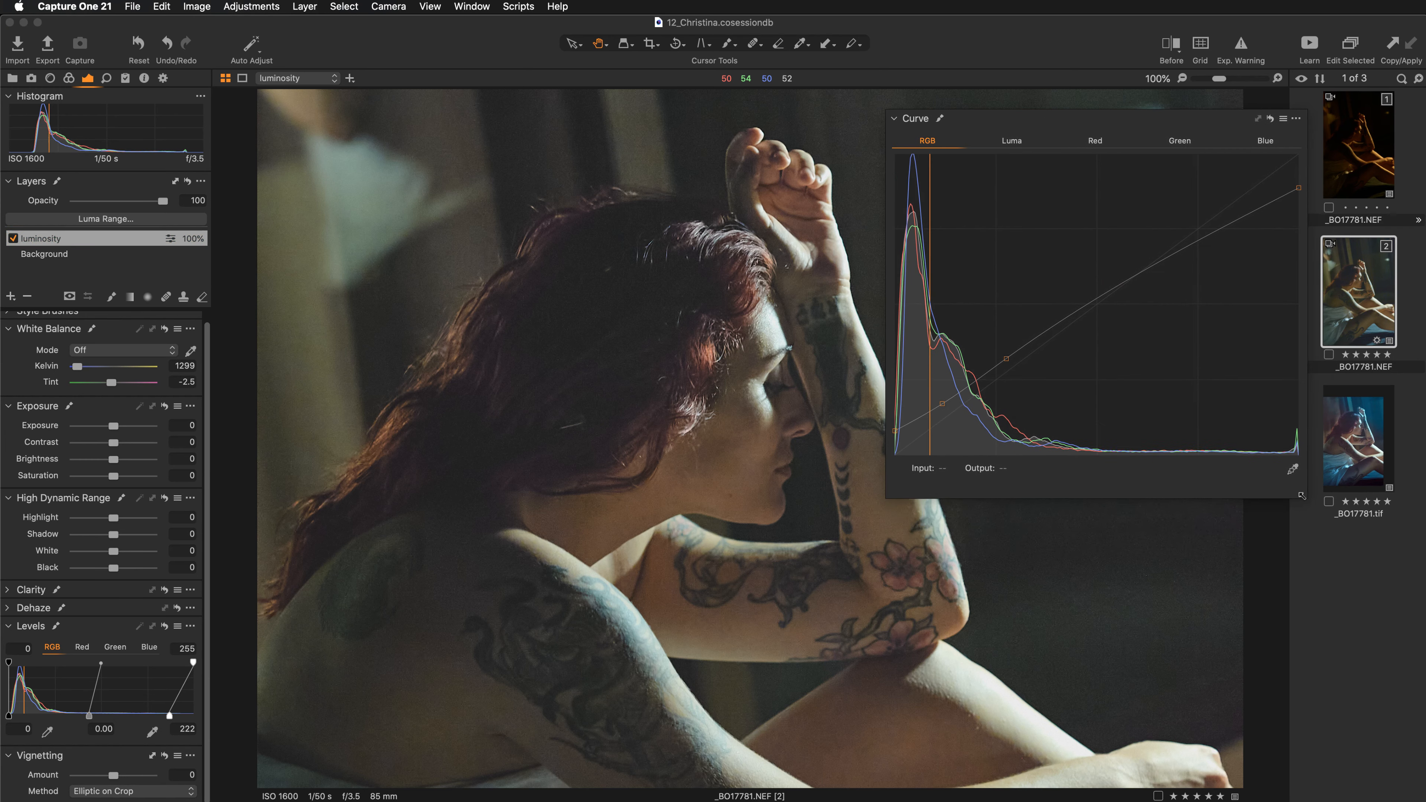
{"action": "left_click_drag", "start_coordinate": [1149, 125], "coordinate": [1265, 35]}
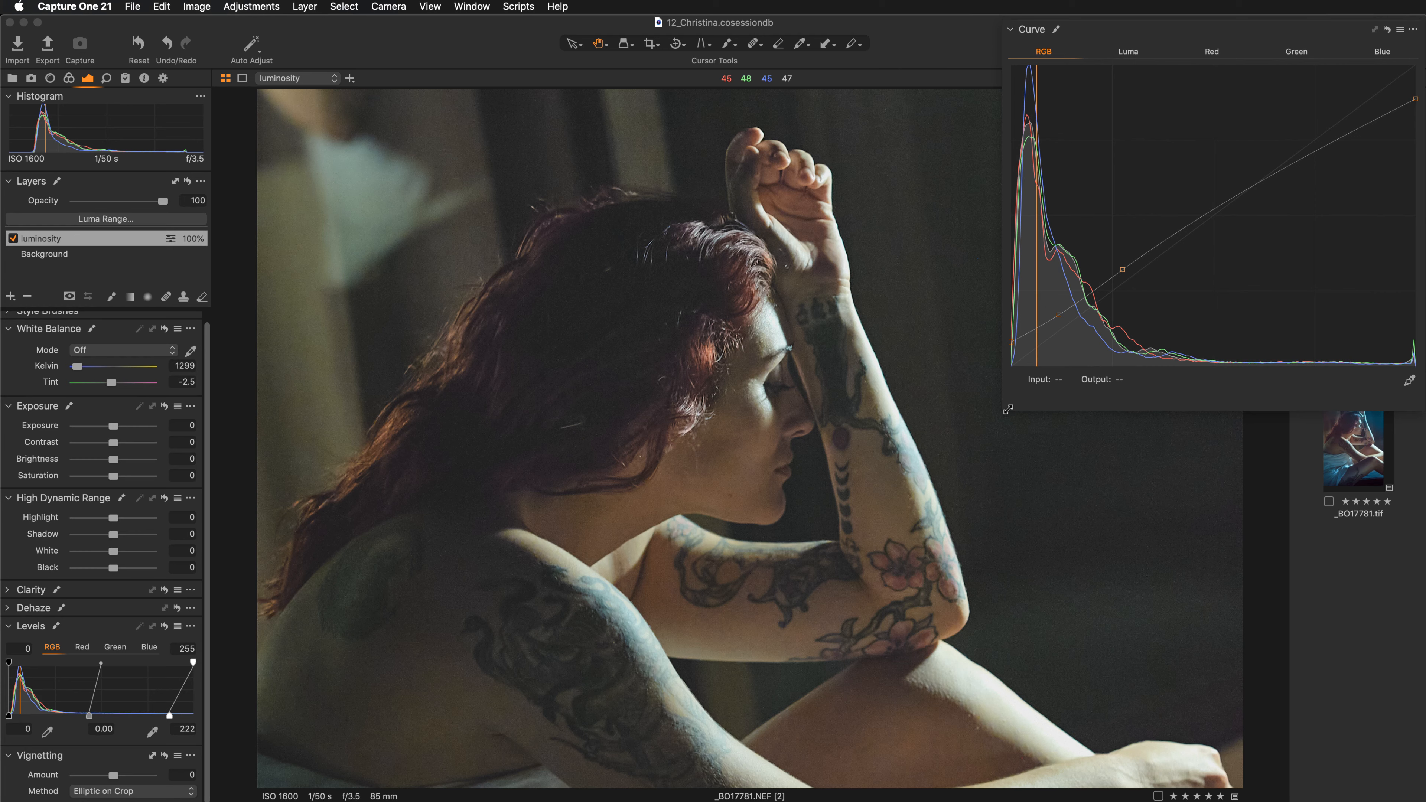
{"action": "left_click_drag", "start_coordinate": [1007, 410], "coordinate": [948, 443]}
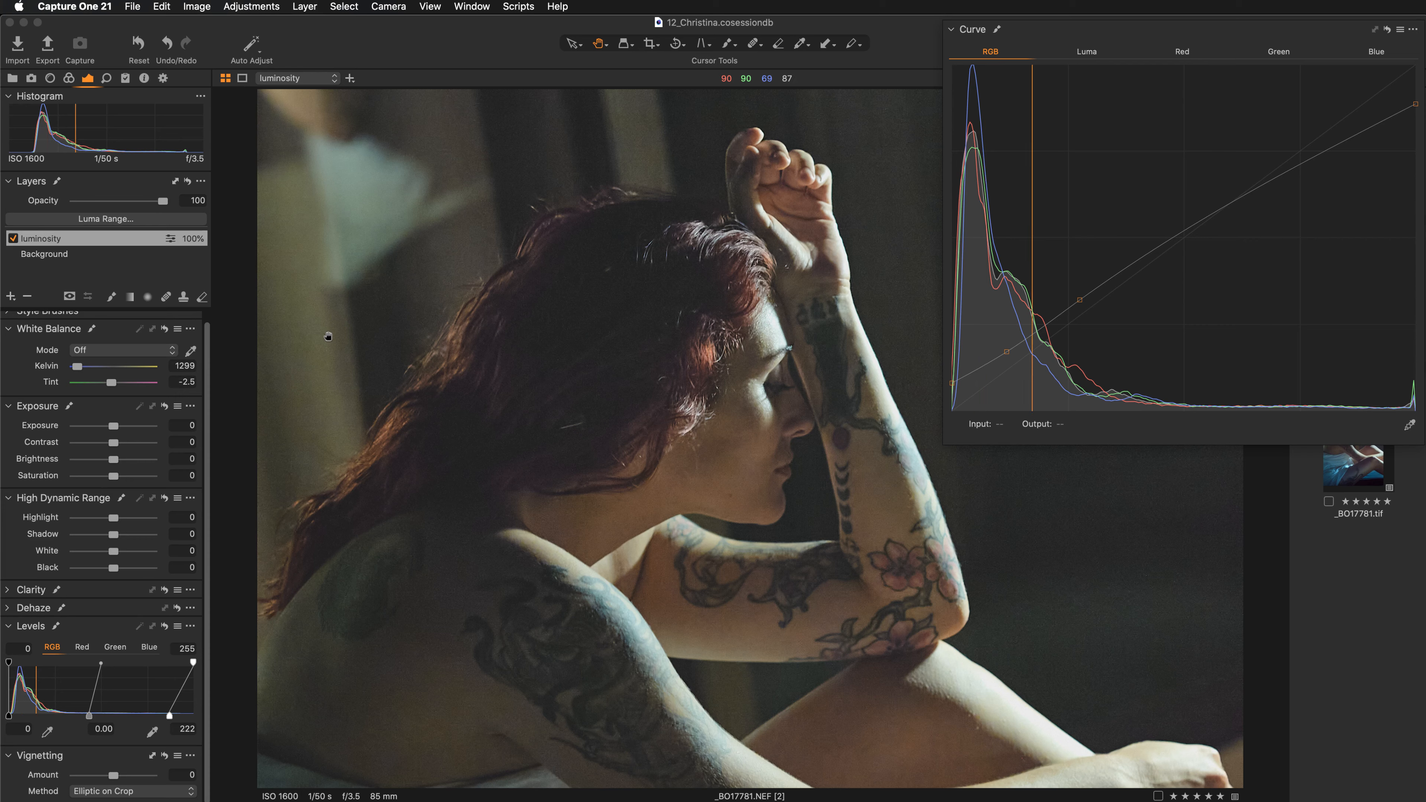
Add another Curve tool to the Exposure tool tab and bring it into view below Vignetting
{"action": "scroll", "coordinate": [111, 361], "scroll_direction": "up", "scroll_amount": 2}
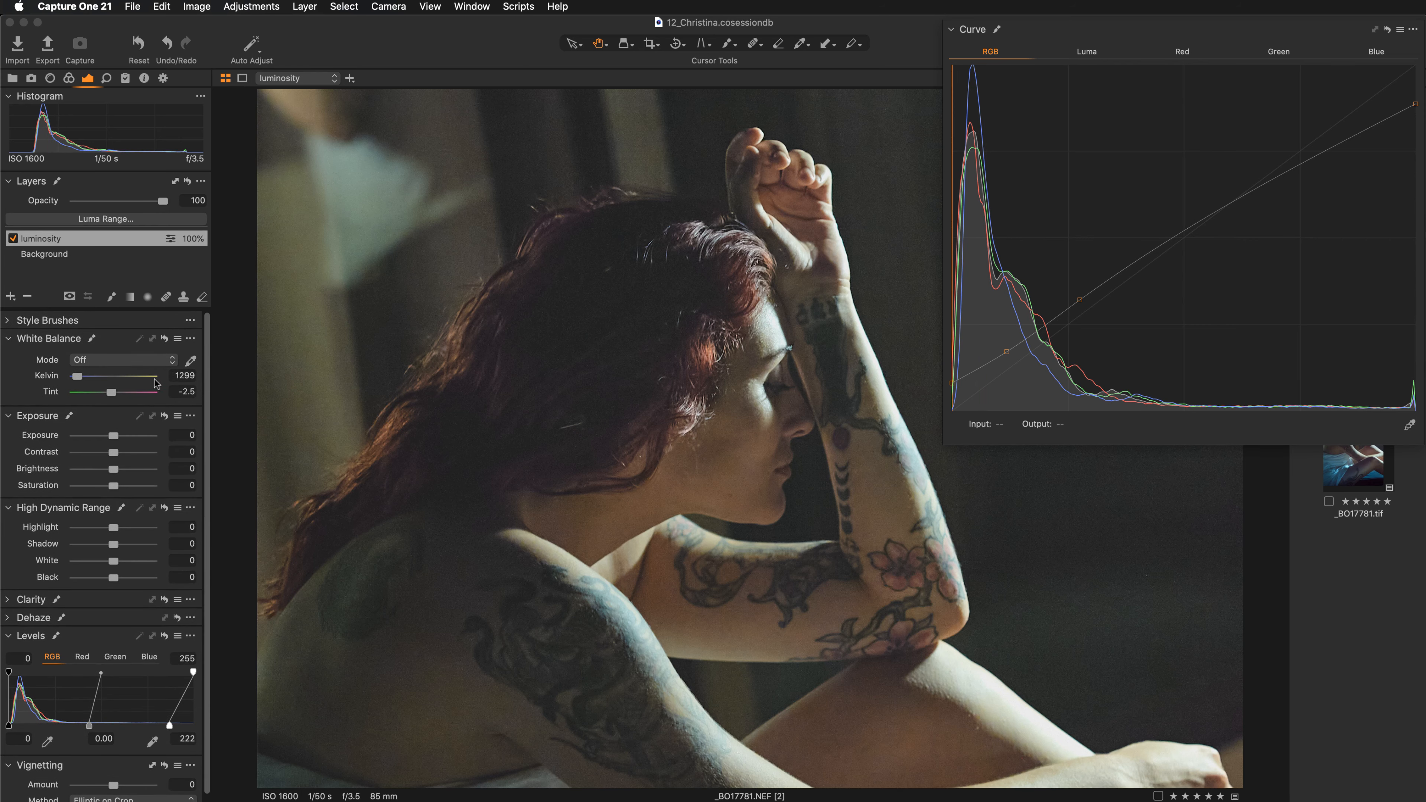
{"action": "right_click", "coordinate": [115, 348]}
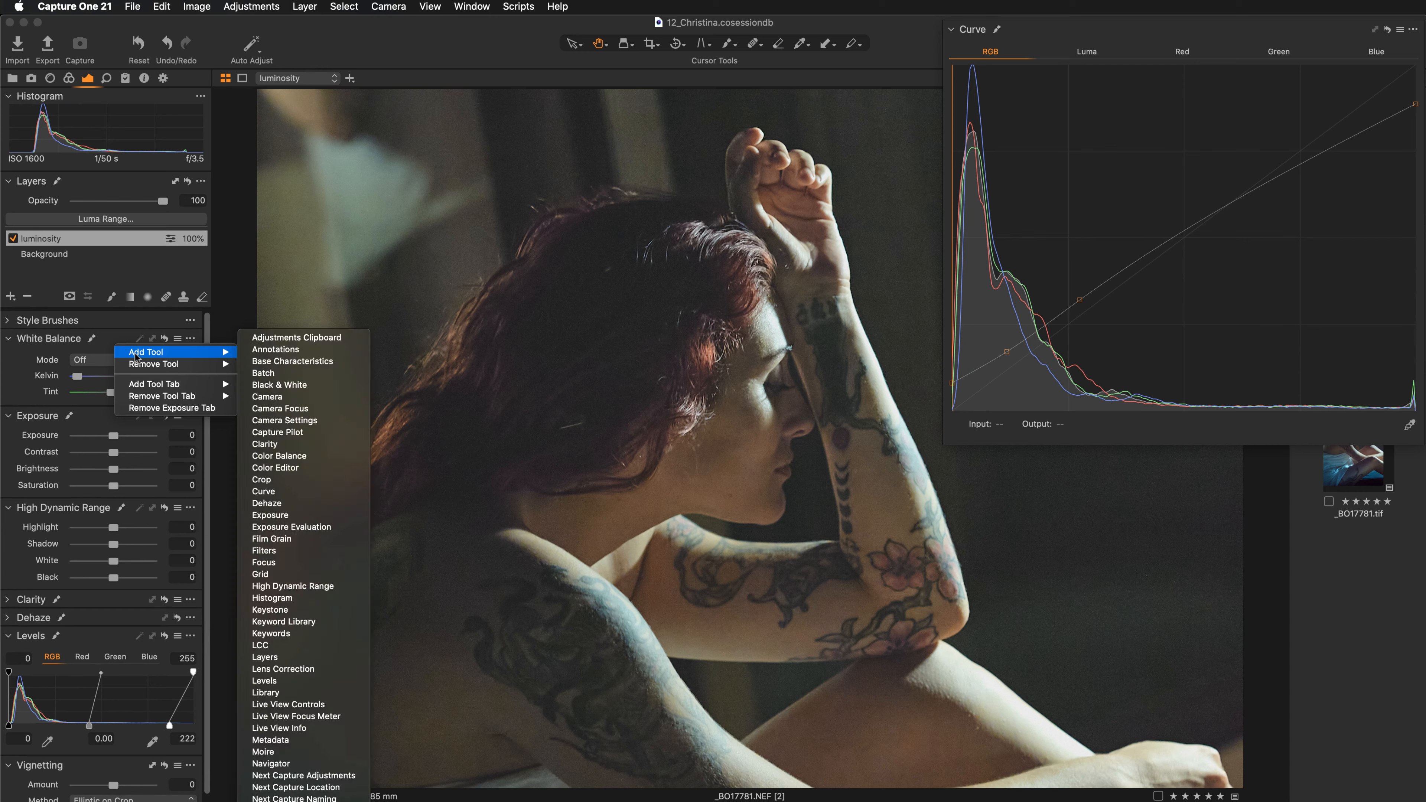
{"action": "key", "text": "Escape"}
{"action": "right_click", "coordinate": [120, 341]}
{"action": "mouse_move", "coordinate": [149, 349]}
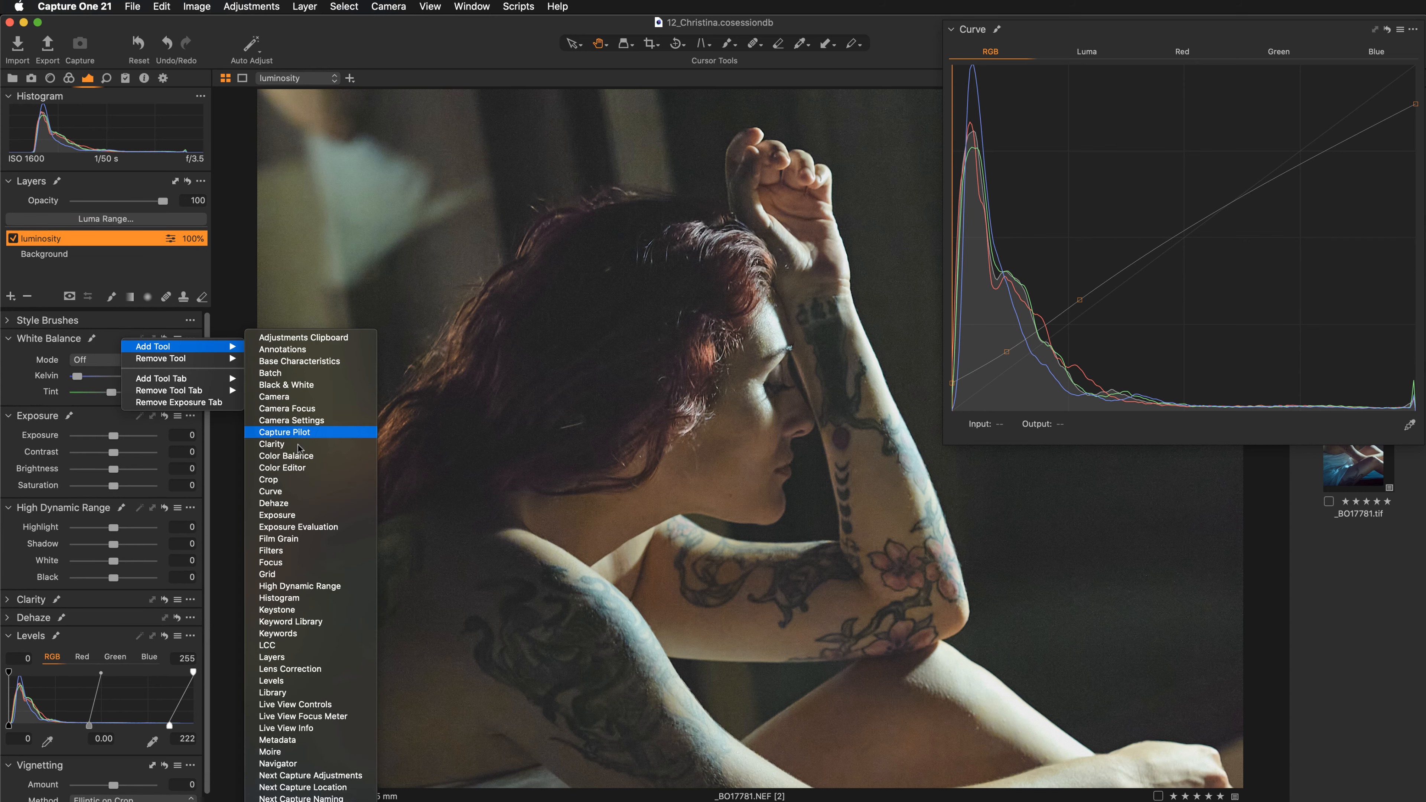
{"action": "left_click", "coordinate": [294, 491]}
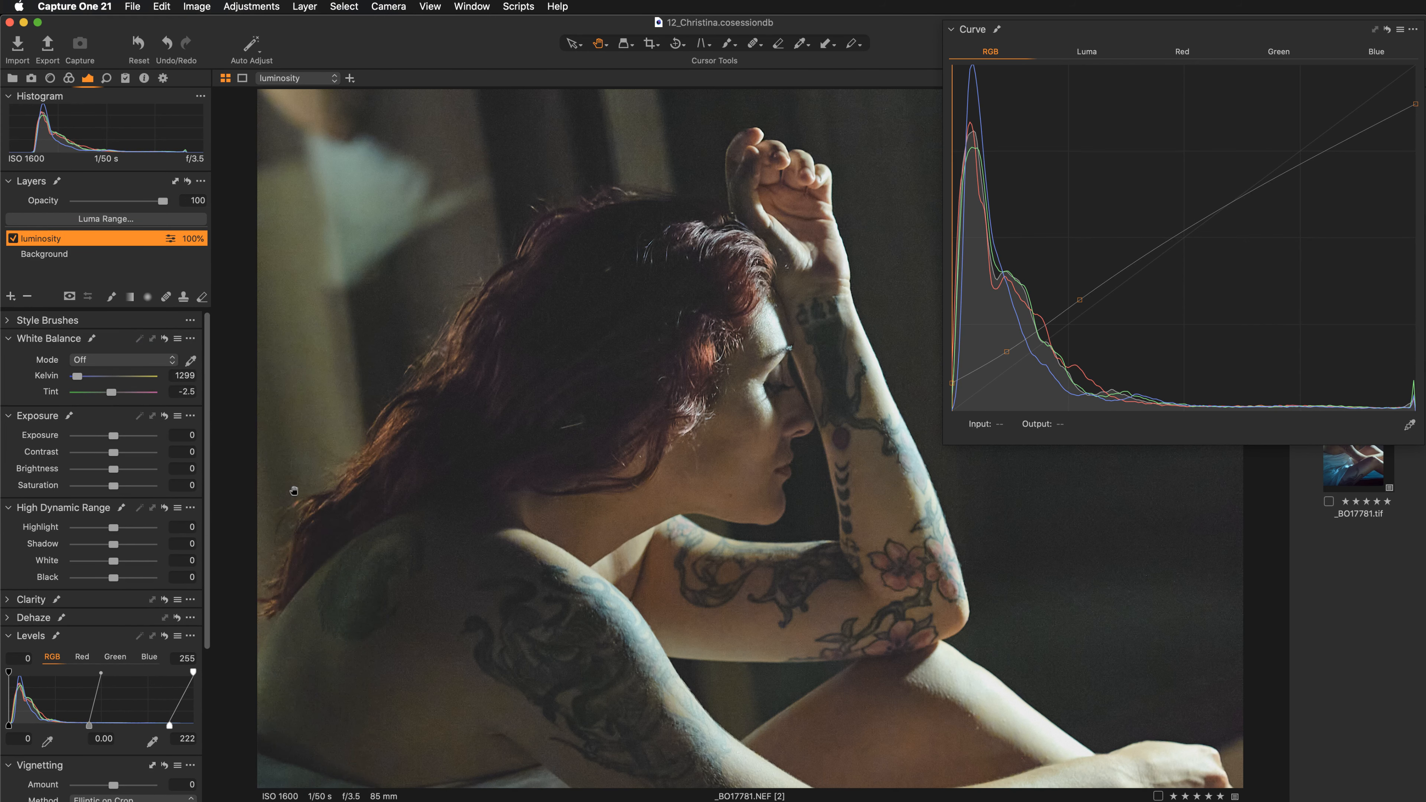
{"action": "scroll", "coordinate": [119, 587], "scroll_direction": "down", "scroll_amount": 8}
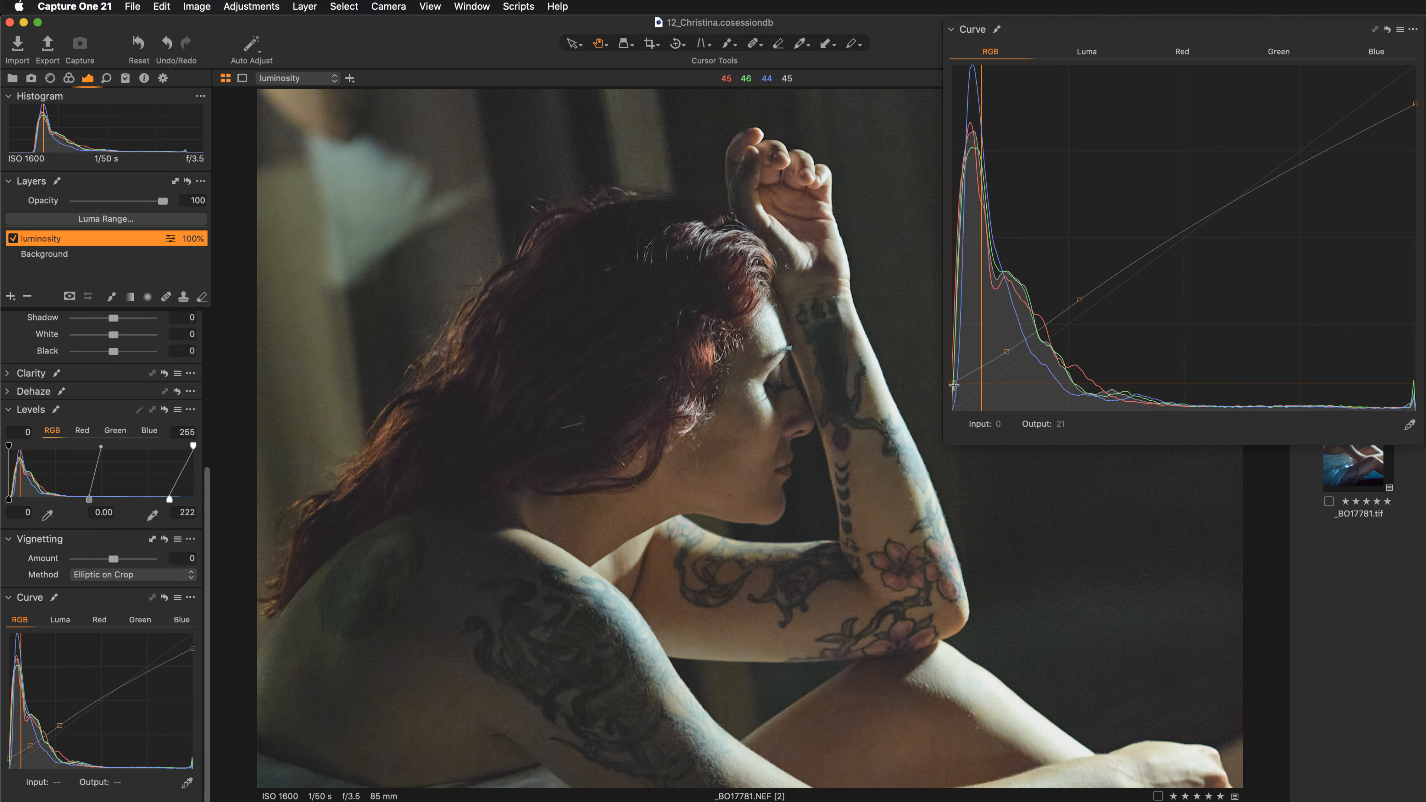
Select the black endpoint of the RGB curve at input 0 and nudge it slightly upward
{"action": "left_click", "coordinate": [952, 382]}
{"action": "left_click_drag", "start_coordinate": [952, 382], "coordinate": [951, 384]}
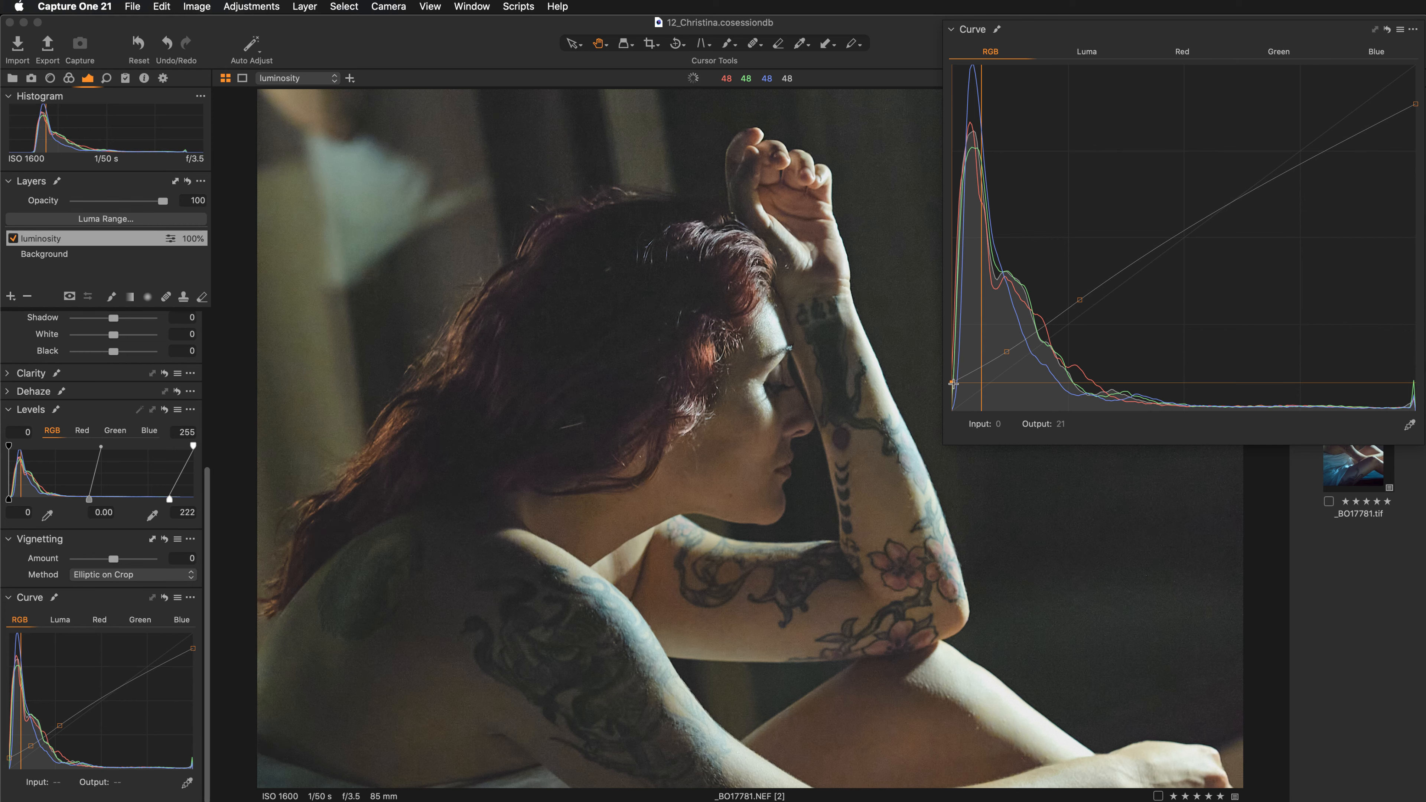
{"action": "left_click_drag", "start_coordinate": [952, 383], "coordinate": [951, 380]}
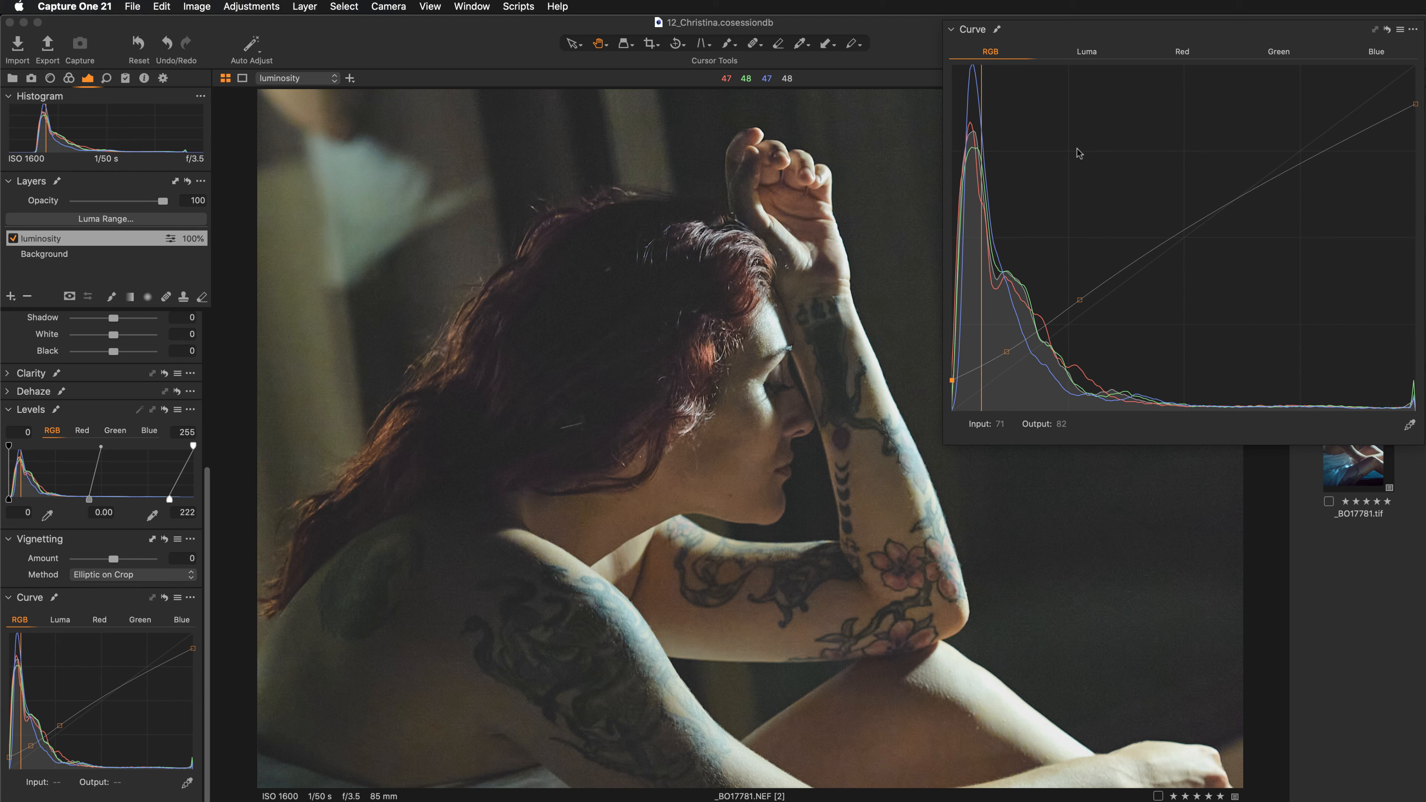
Collapse and expand the floating Curve tool, look at the Luma curve and return to the RGB curve
{"action": "left_click", "coordinate": [1074, 29]}
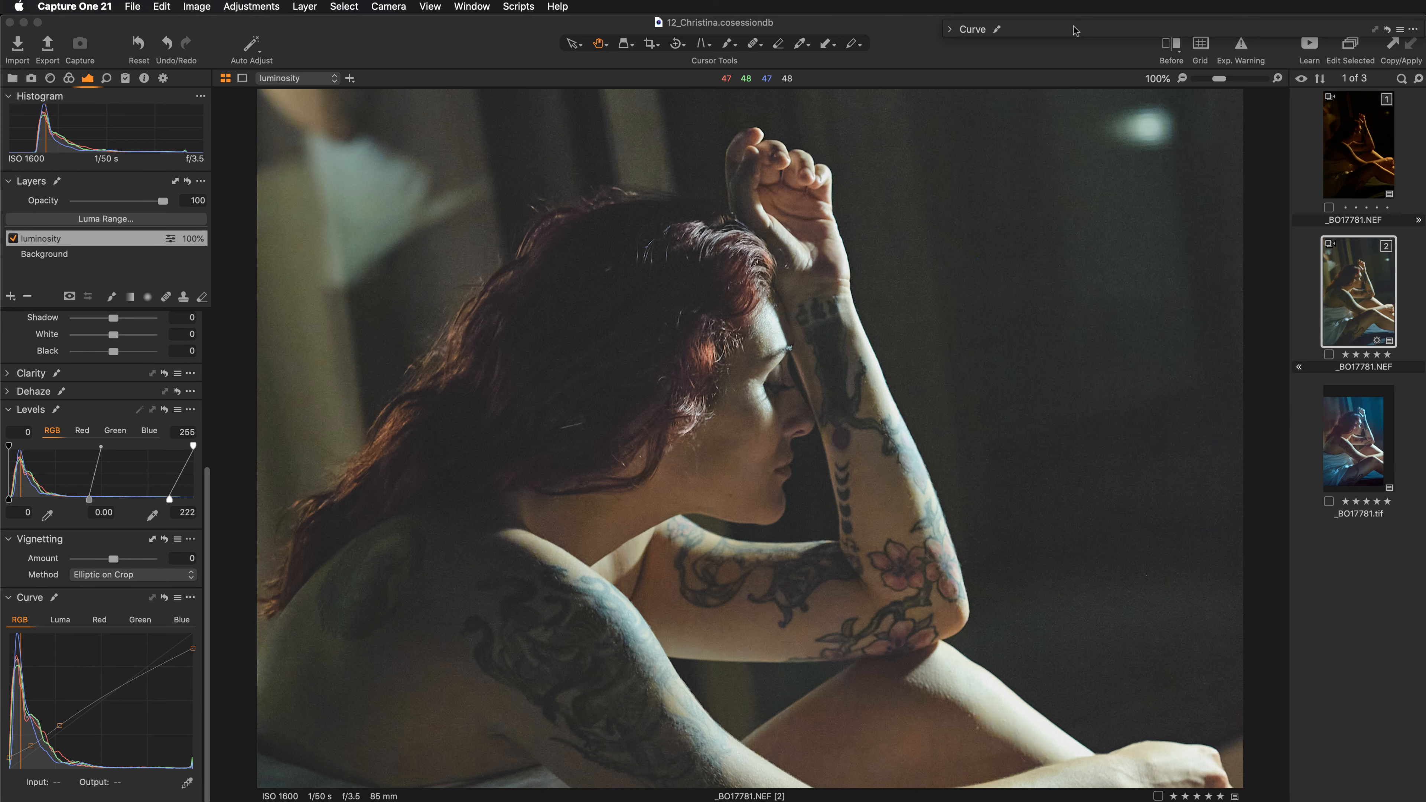
{"action": "left_click", "coordinate": [1074, 29]}
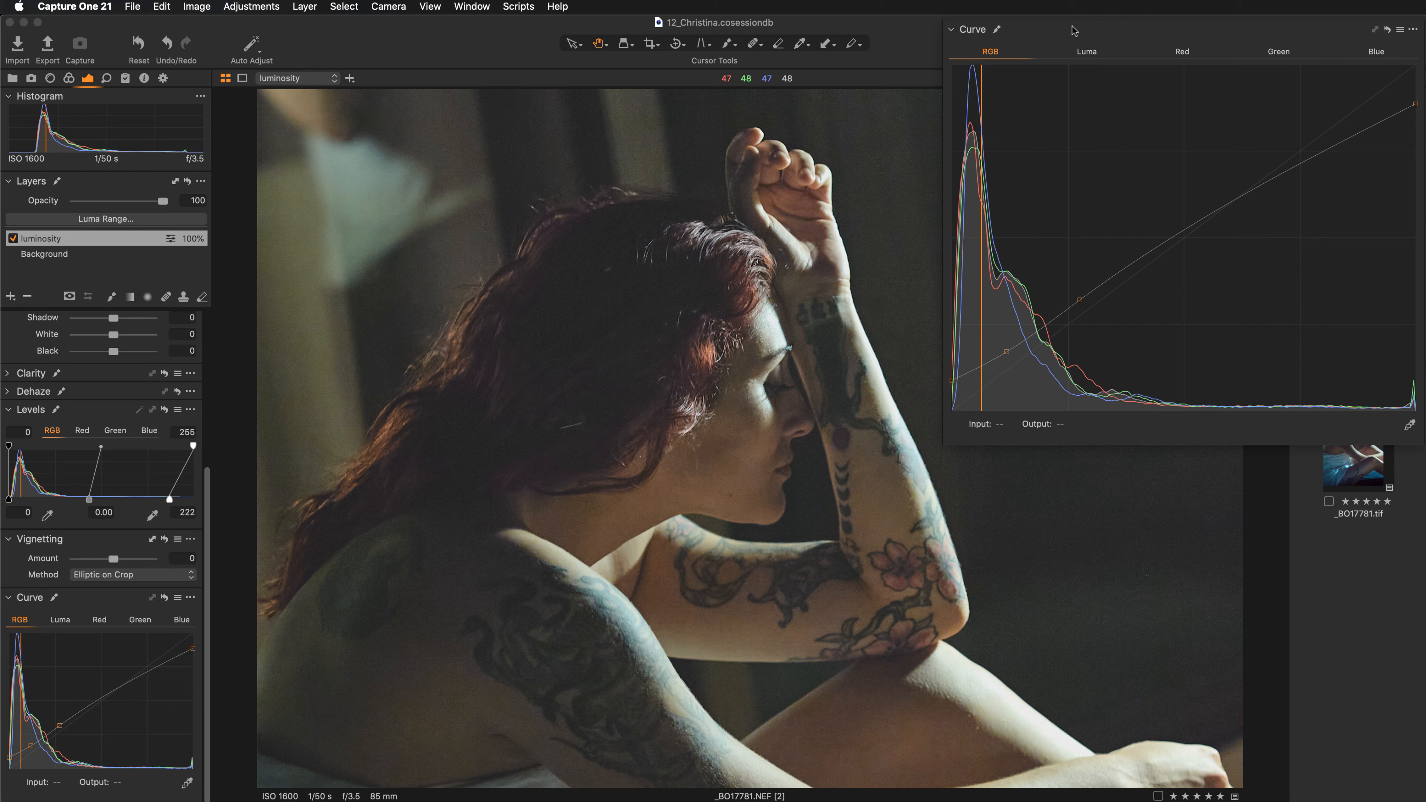
{"action": "left_click", "coordinate": [1087, 53]}
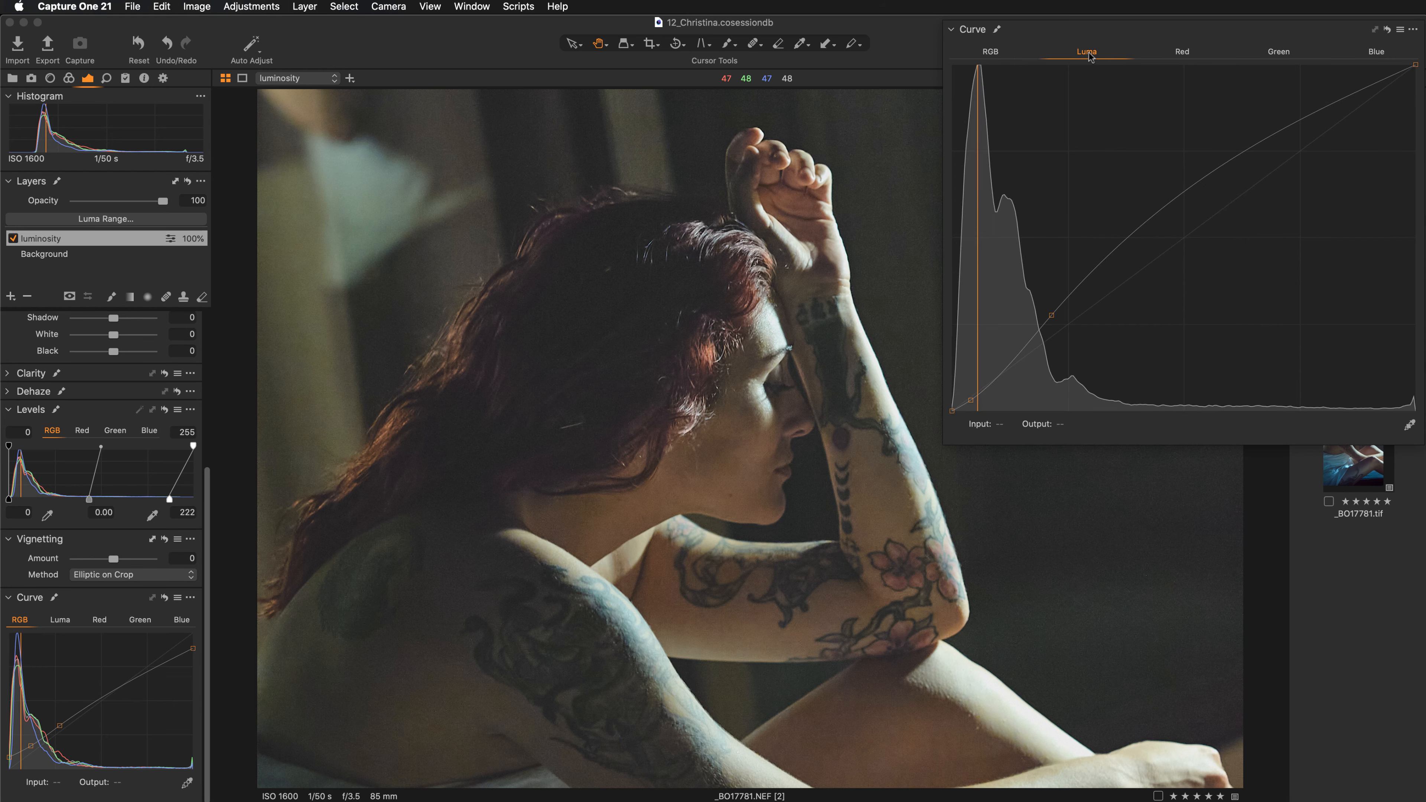
{"action": "left_click", "coordinate": [992, 54]}
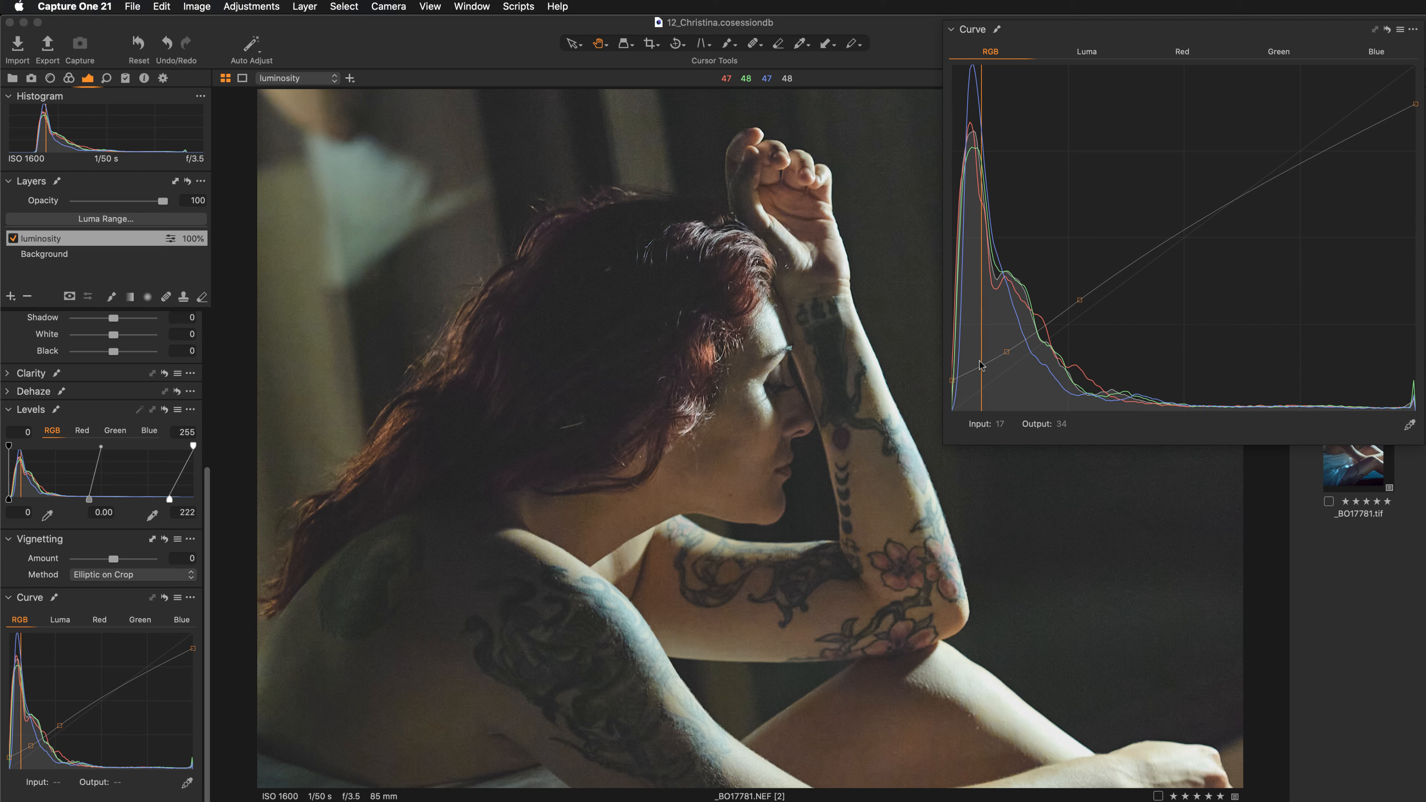
Raise the RGB curve's white endpoint to the maximum to compare the skin highlights, and lower it back to its reduced level
{"action": "left_click", "coordinate": [828, 362]}
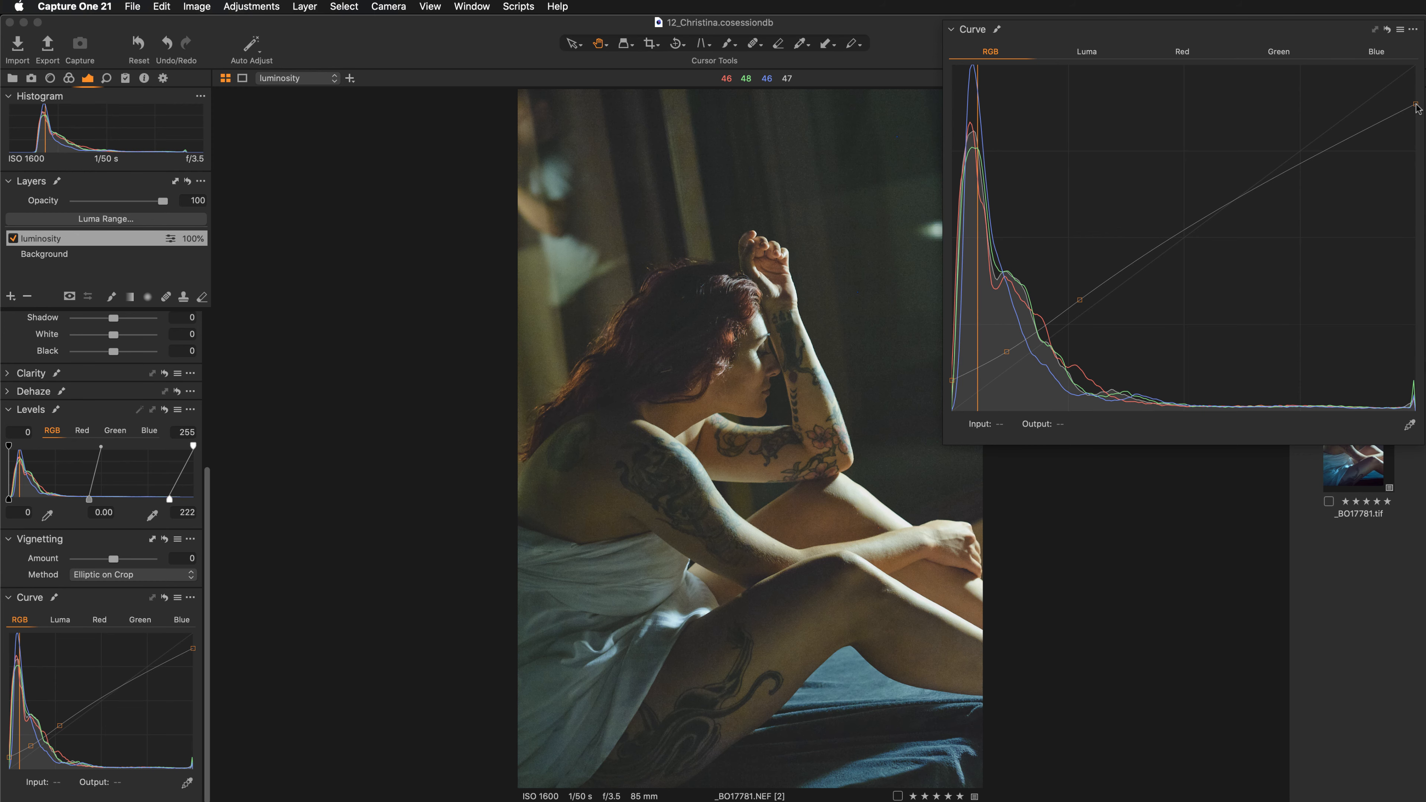
{"action": "scroll", "coordinate": [789, 456], "scroll_direction": "up", "scroll_amount": 3}
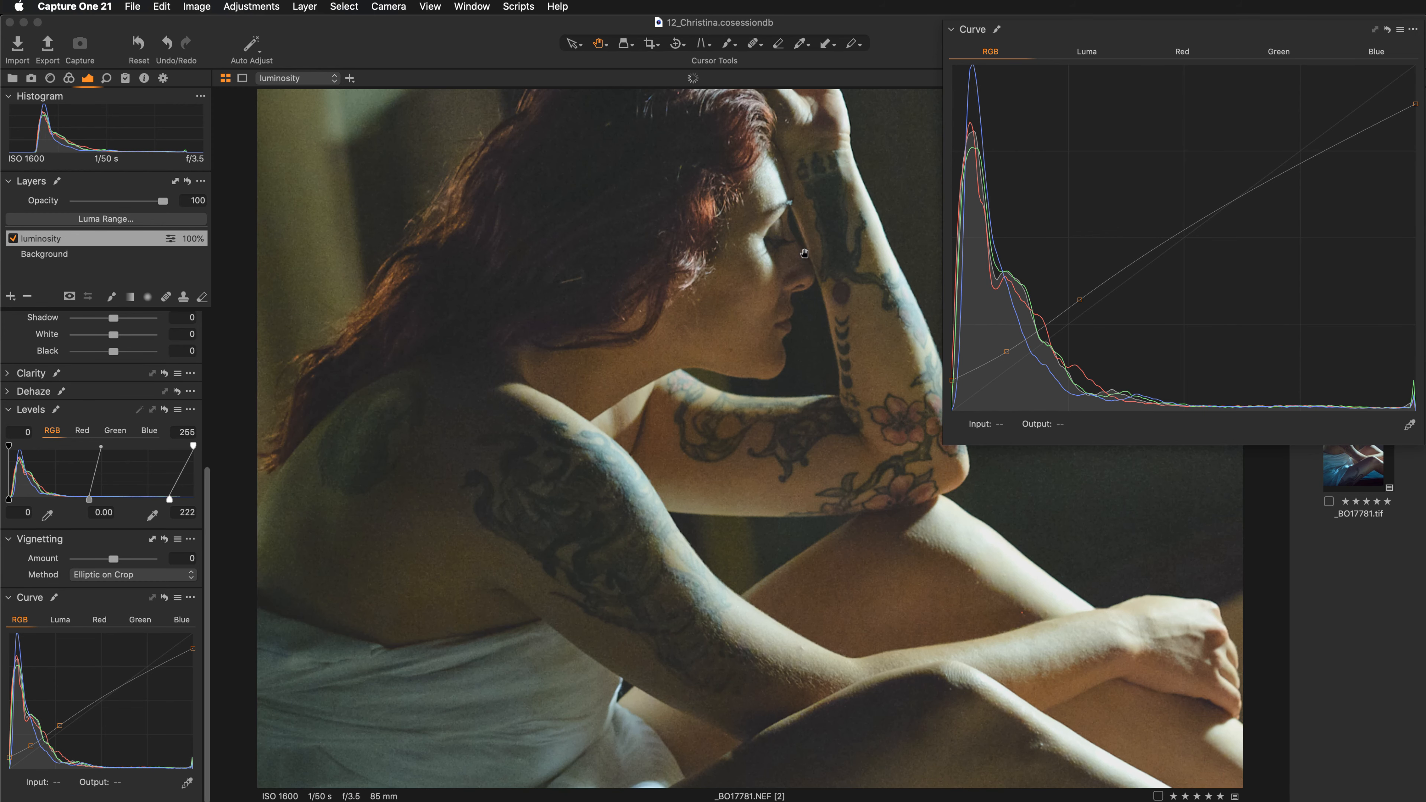
{"action": "left_click_drag", "start_coordinate": [803, 246], "coordinate": [804, 295]}
{"action": "left_click_drag", "start_coordinate": [1416, 104], "coordinate": [1420, 61]}
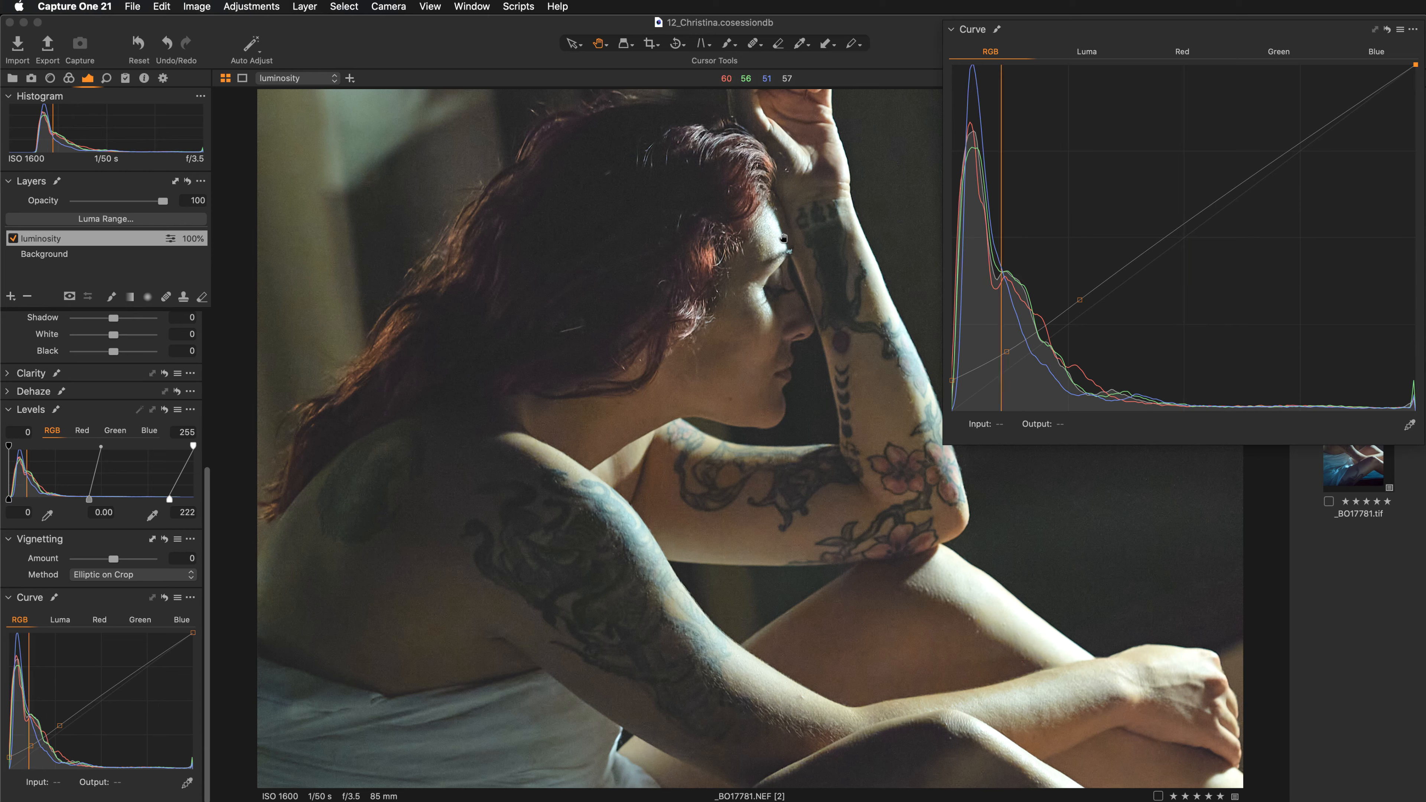
{"action": "left_click_drag", "start_coordinate": [761, 237], "coordinate": [762, 313]}
{"action": "left_click_drag", "start_coordinate": [835, 341], "coordinate": [836, 261]}
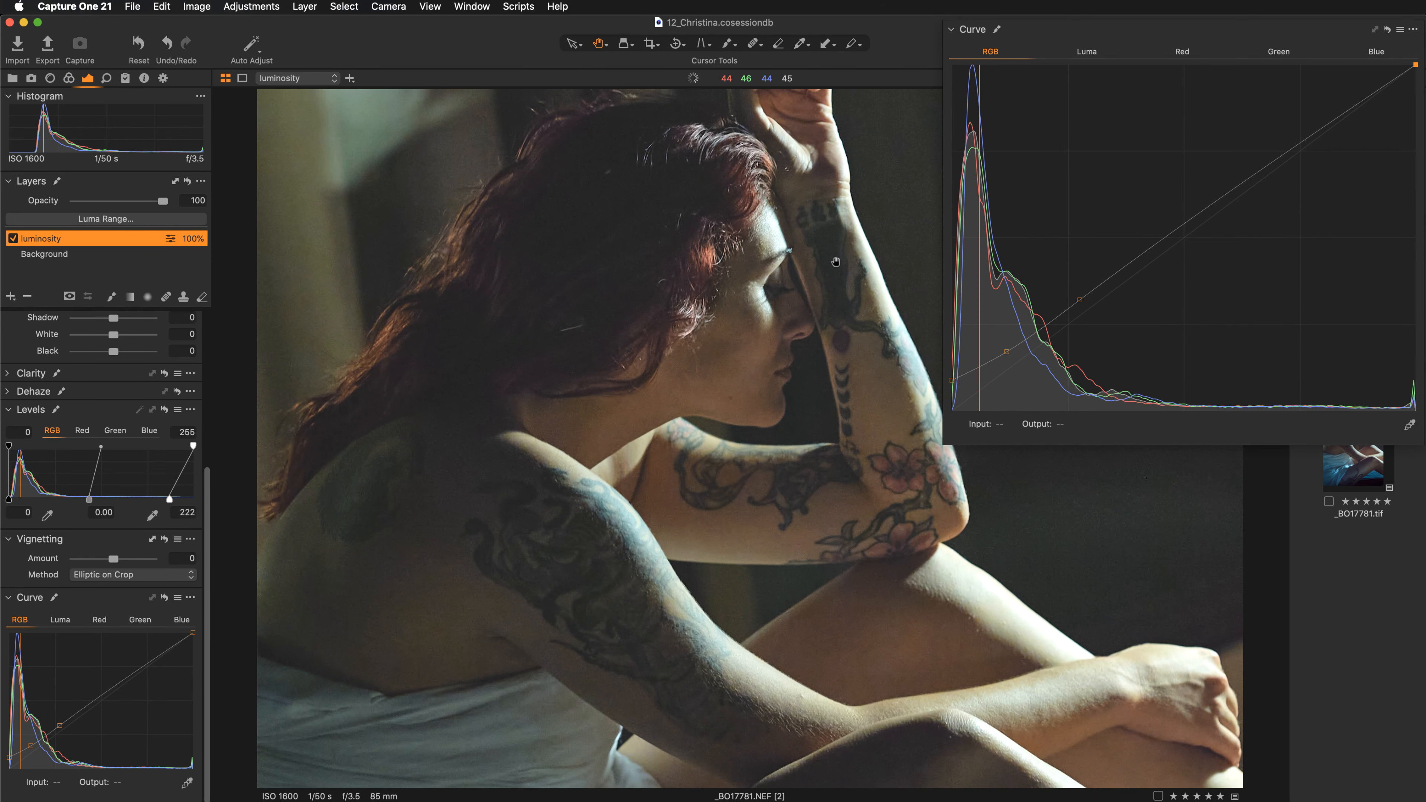
{"action": "left_click", "coordinate": [1416, 66]}
{"action": "left_click_drag", "start_coordinate": [1419, 70], "coordinate": [1415, 105]}
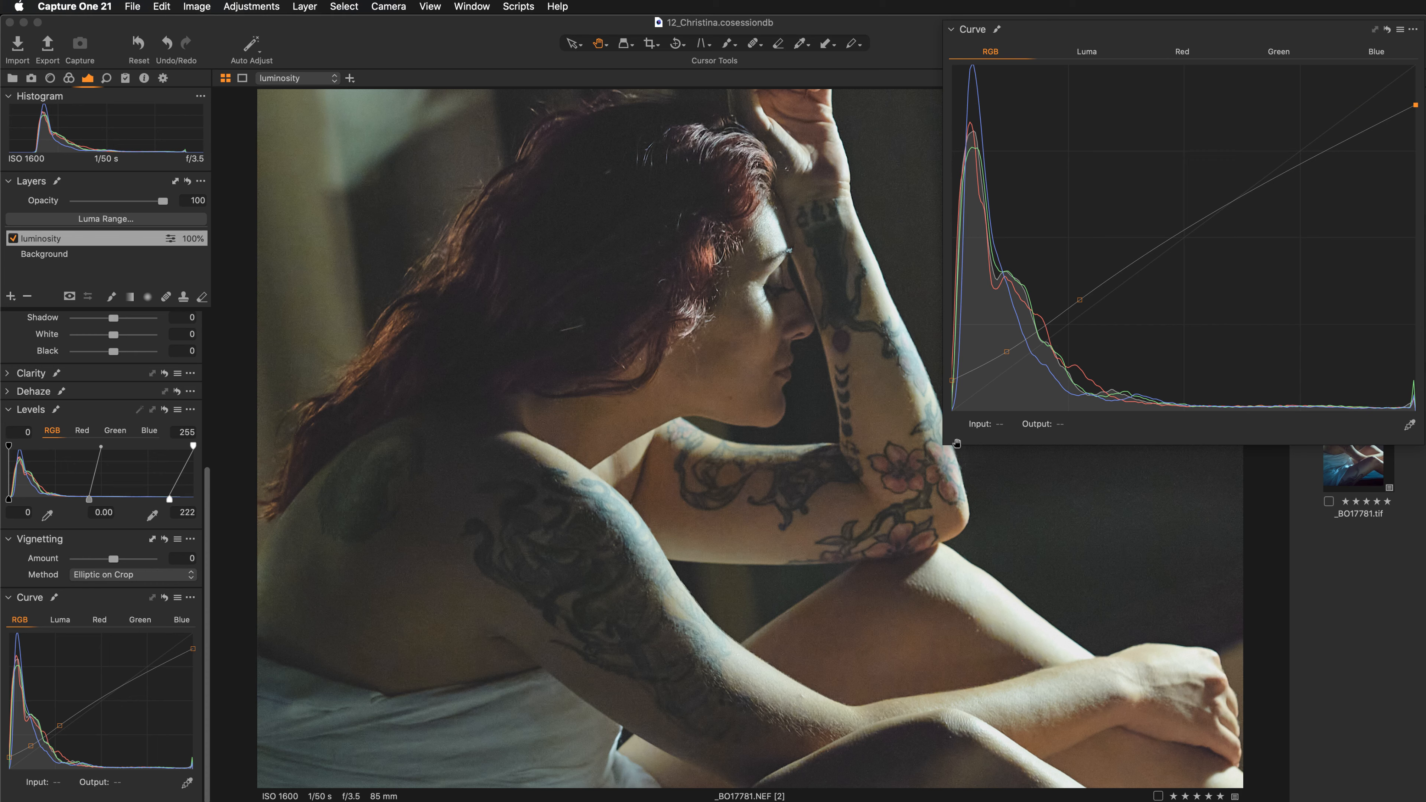
Shrink the floating Curve tool and display the Luma curve
{"action": "left_click_drag", "start_coordinate": [944, 444], "coordinate": [1002, 425]}
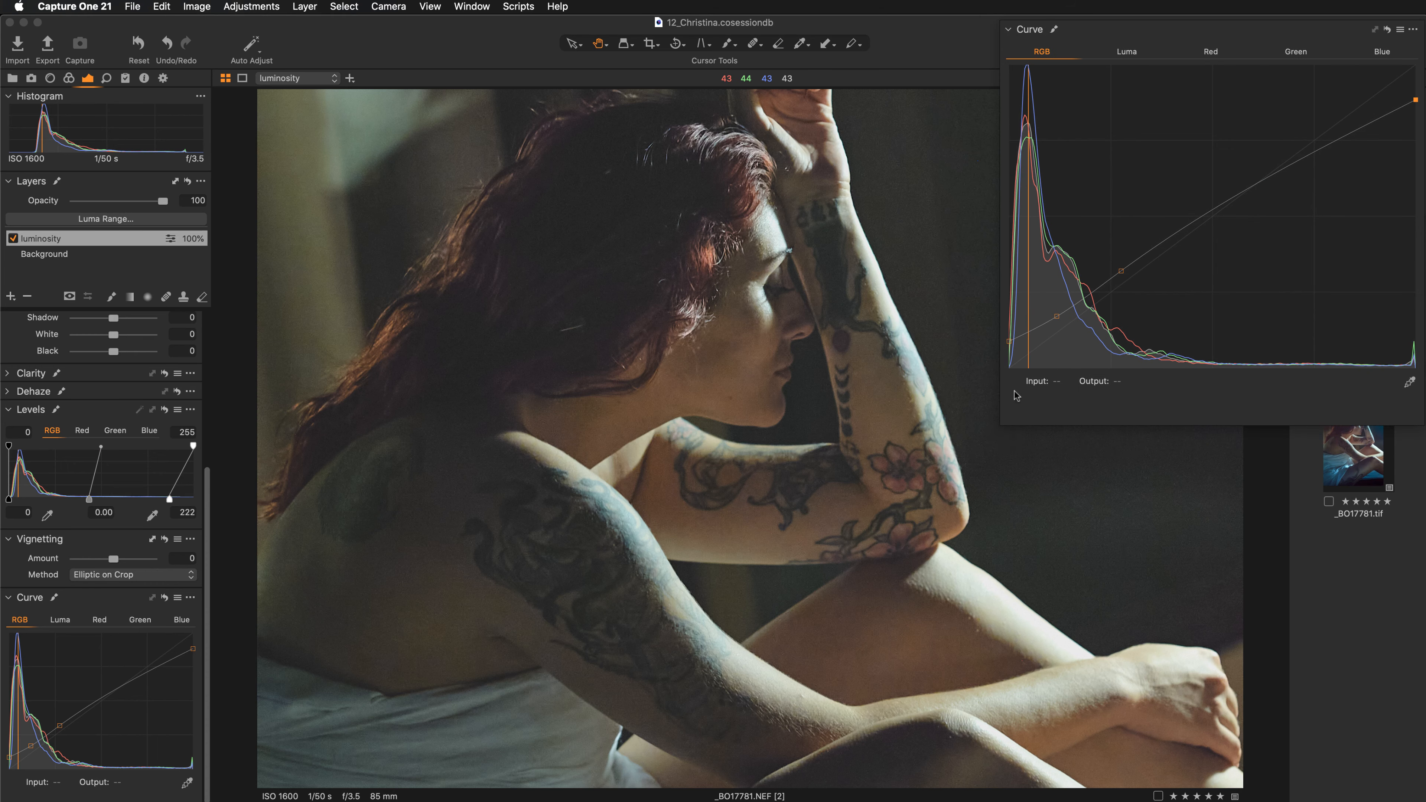
{"action": "left_click", "coordinate": [1125, 52]}
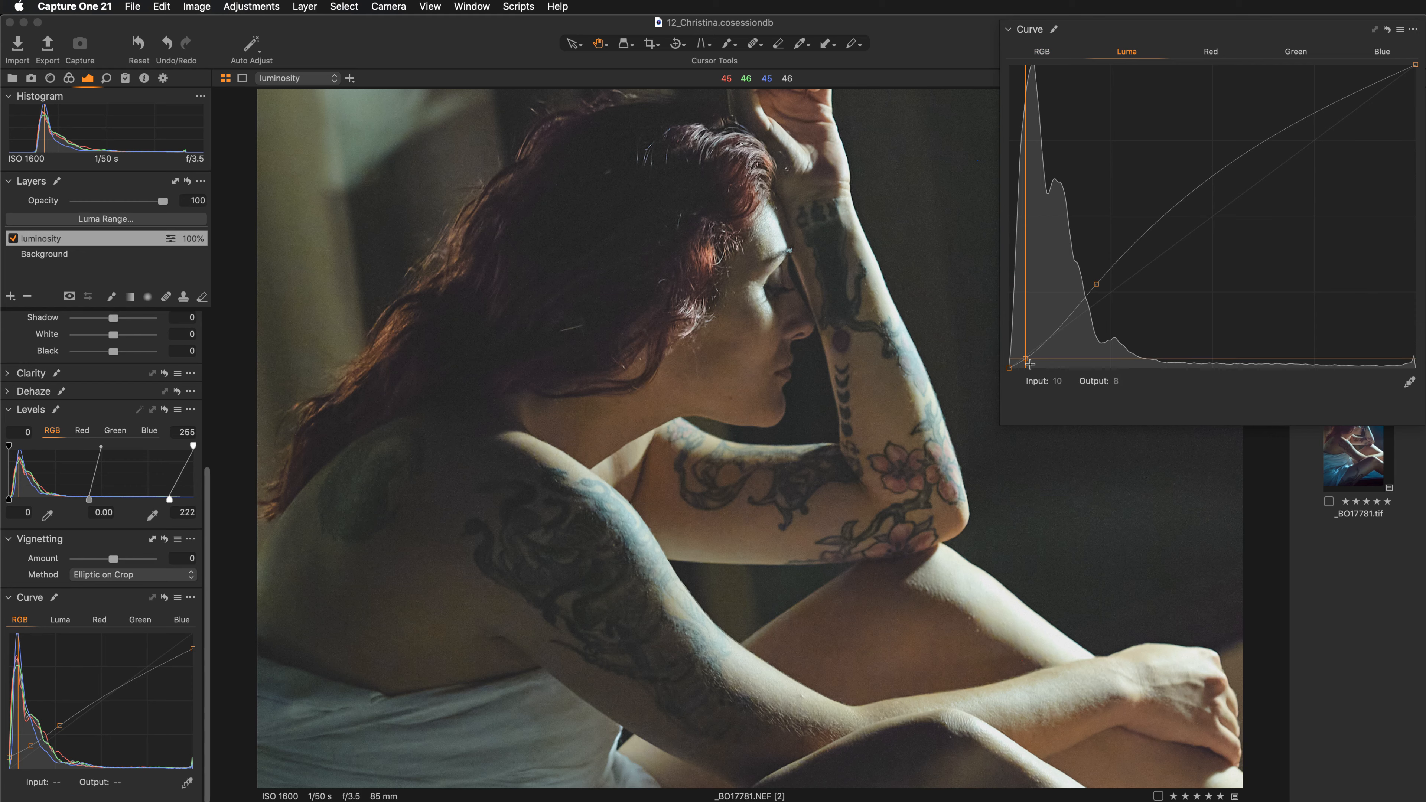
Resize the floating Curve tool and look at the Red, Green and Blue channel curves of the luminosity layer
{"action": "left_click_drag", "start_coordinate": [996, 428], "coordinate": [584, 606]}
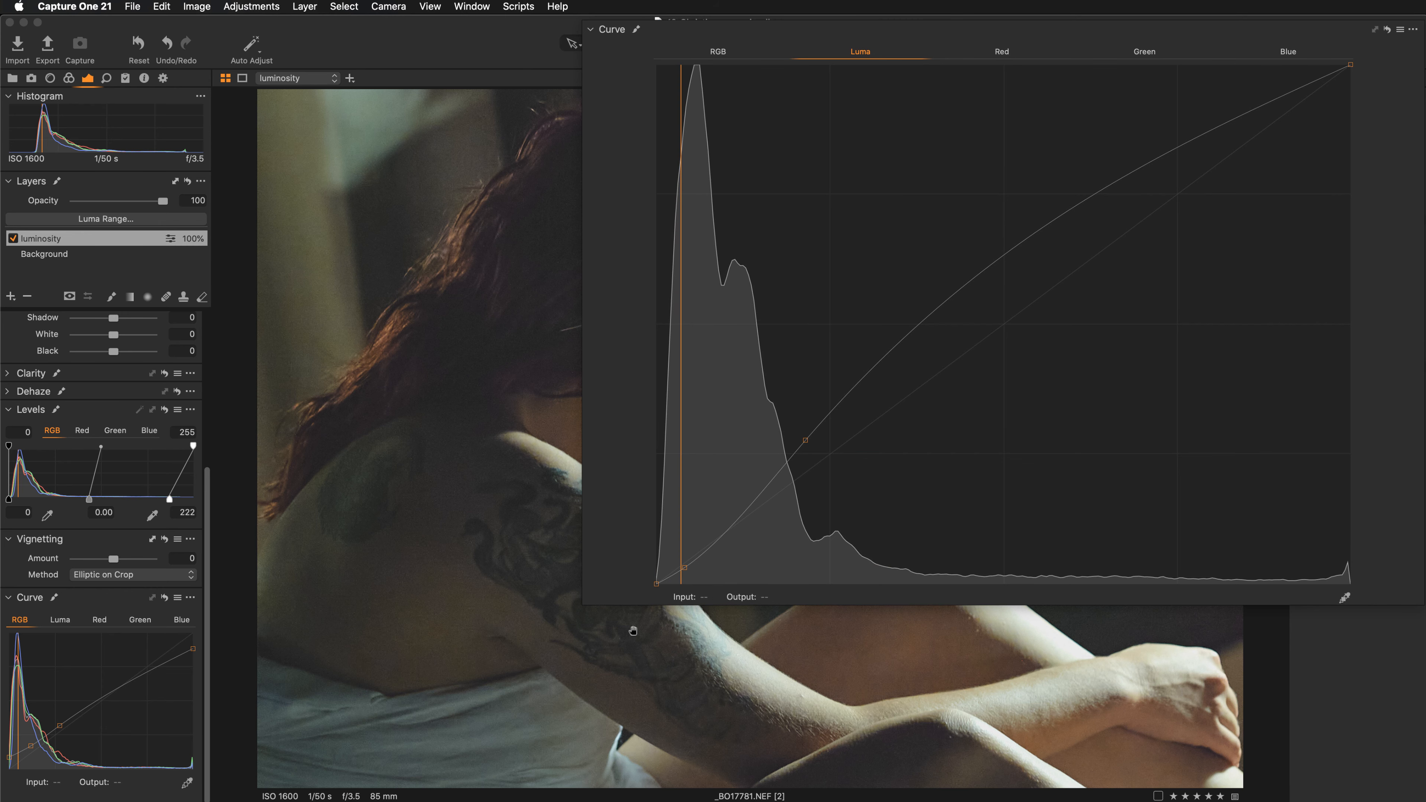
{"action": "left_click_drag", "start_coordinate": [592, 604], "coordinate": [944, 409]}
{"action": "left_click", "coordinate": [1181, 51]}
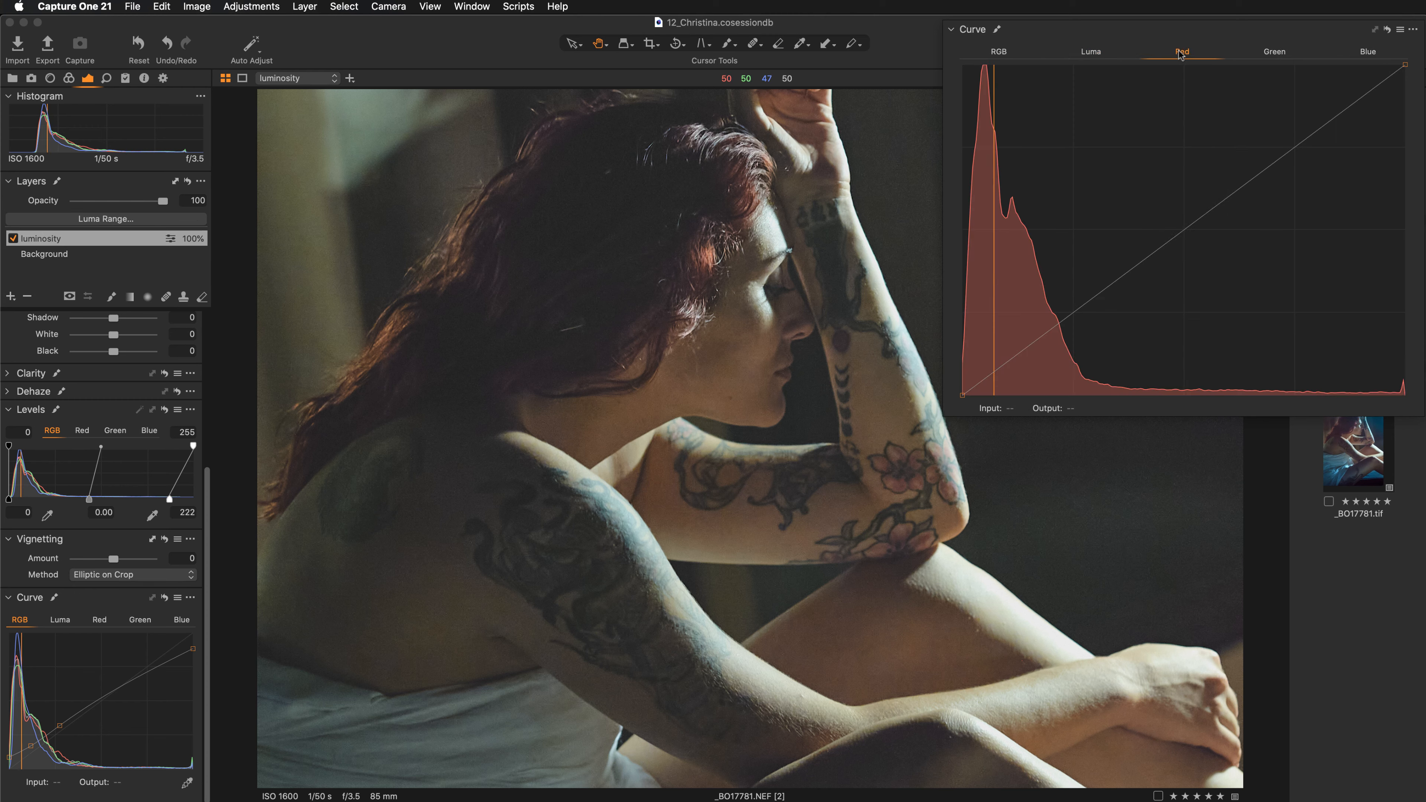
{"action": "left_click", "coordinate": [1275, 52]}
{"action": "left_click", "coordinate": [1368, 53]}
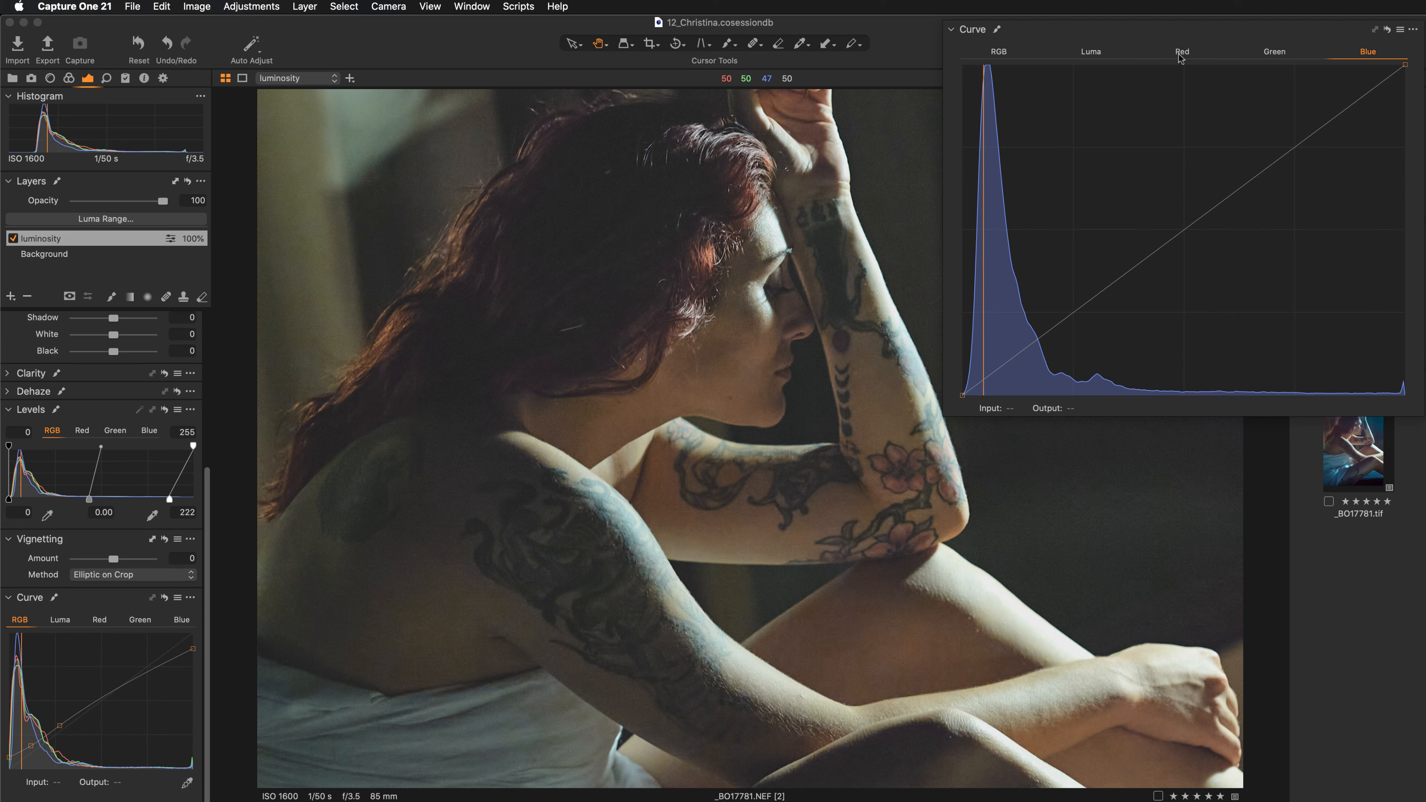
Look at the Luma and RGB curves again, and shrink and collapse the floating Curve tool
{"action": "left_click", "coordinate": [1088, 53]}
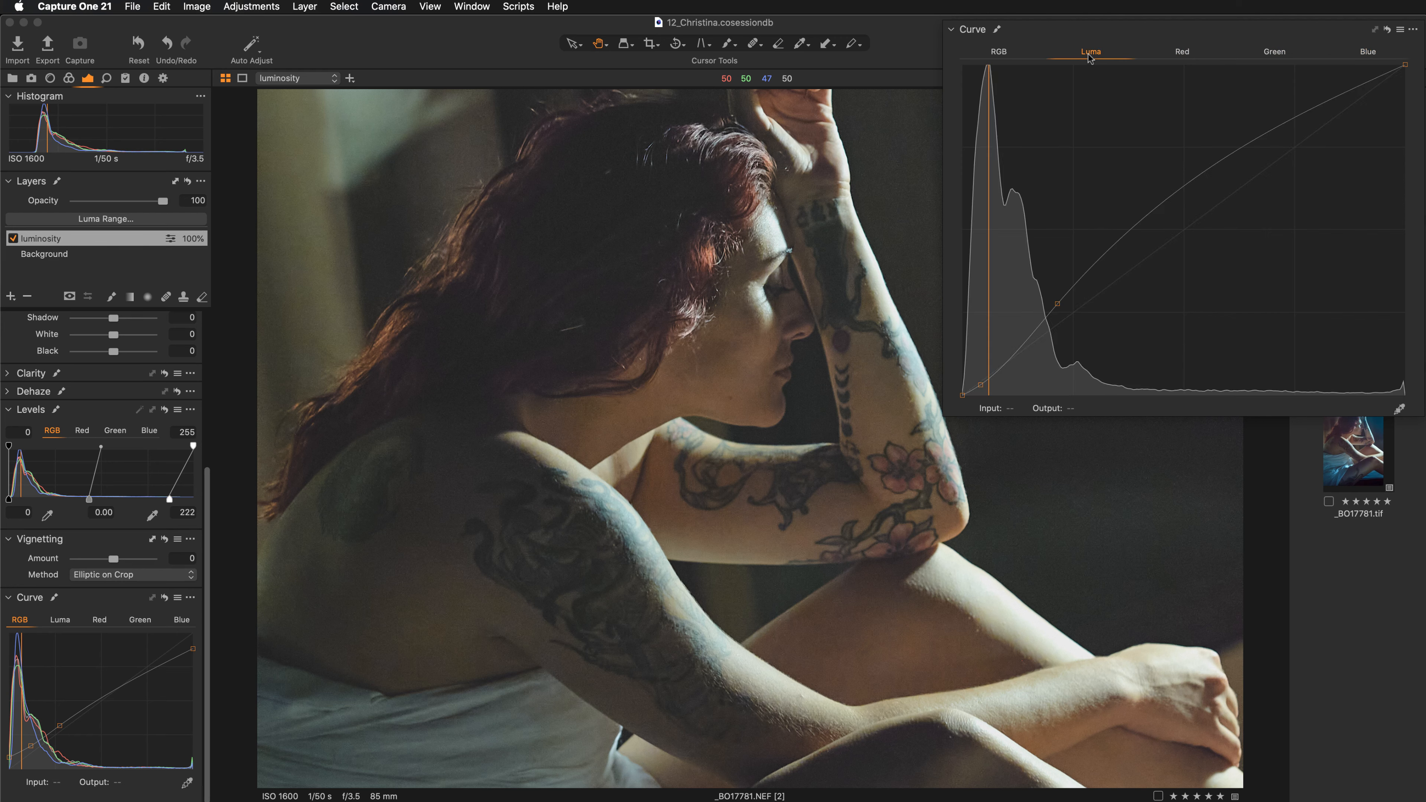
{"action": "left_click", "coordinate": [996, 55]}
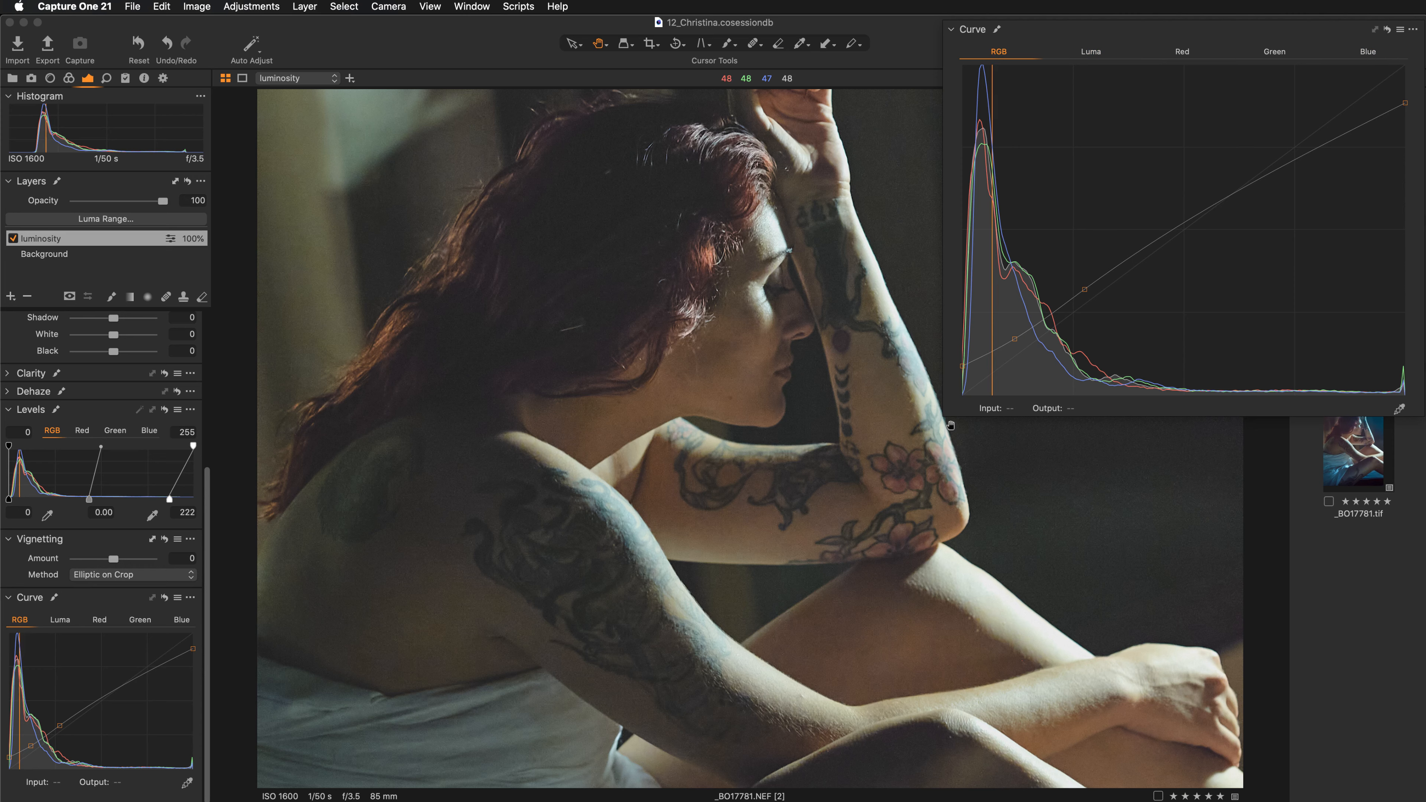
{"action": "left_click_drag", "start_coordinate": [944, 416], "coordinate": [993, 389]}
{"action": "double_click", "coordinate": [1088, 30]}
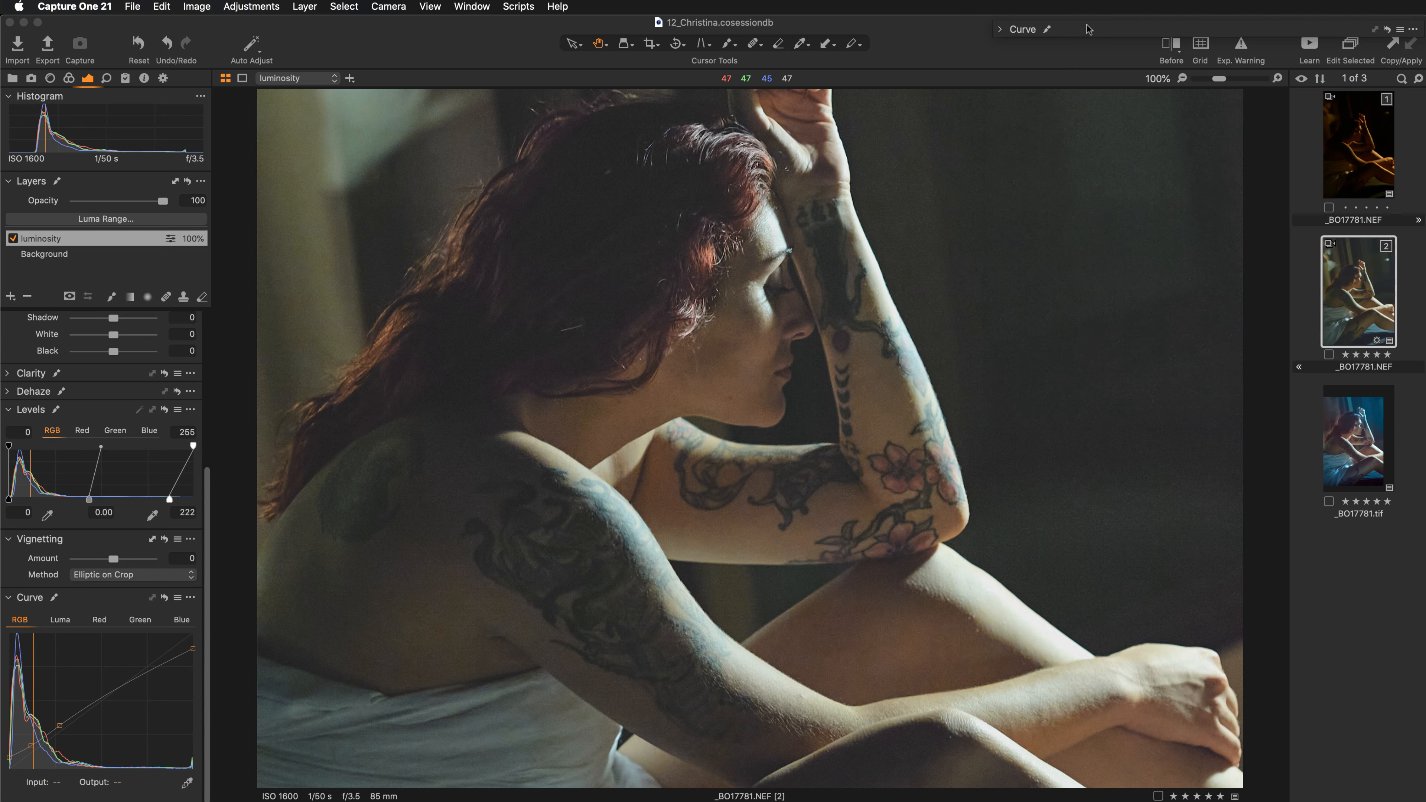
Fit the whole image in the viewer and switch the luminosity layer off and on to compare its effect
{"action": "left_click", "coordinate": [13, 238]}
{"action": "key", "text": "super+0"}
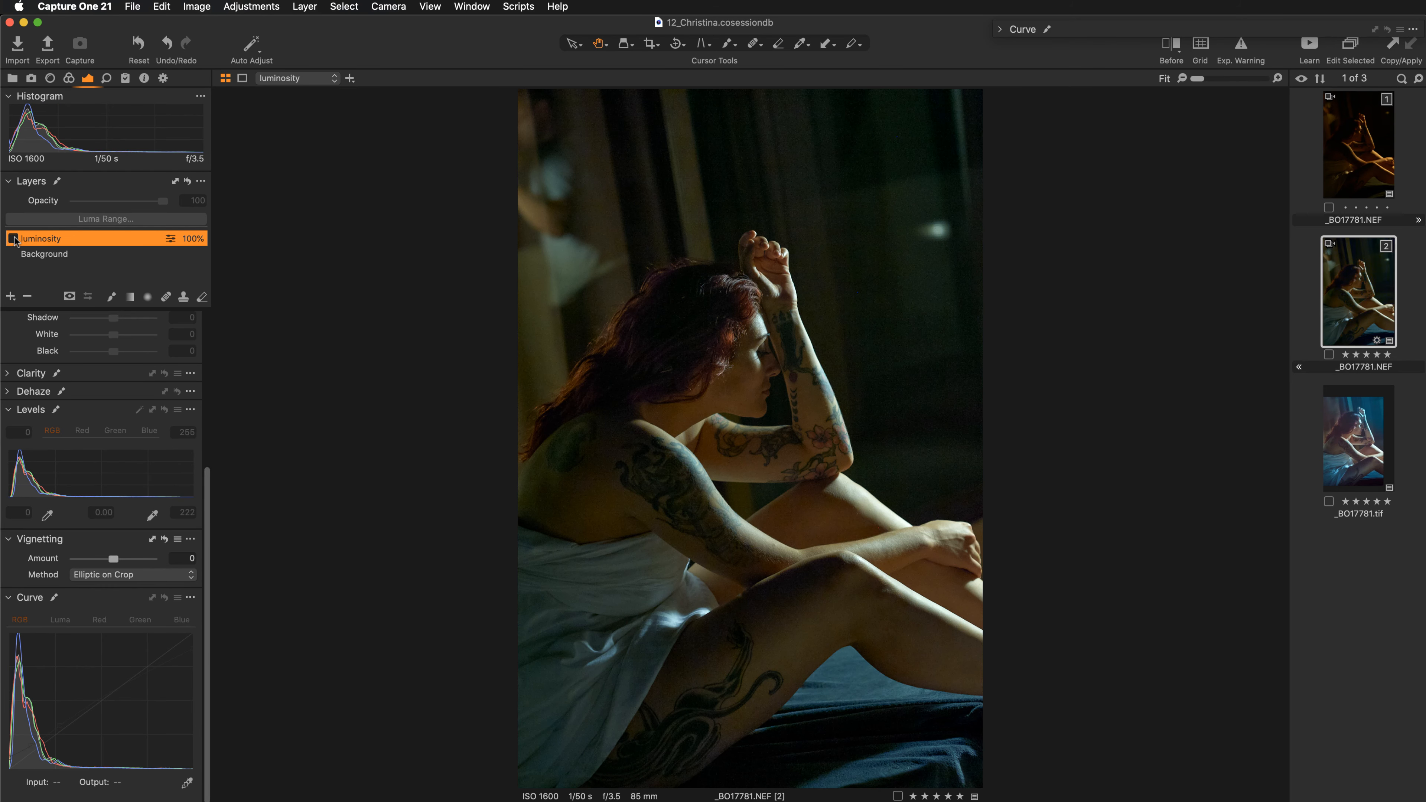
{"action": "left_click", "coordinate": [13, 239]}
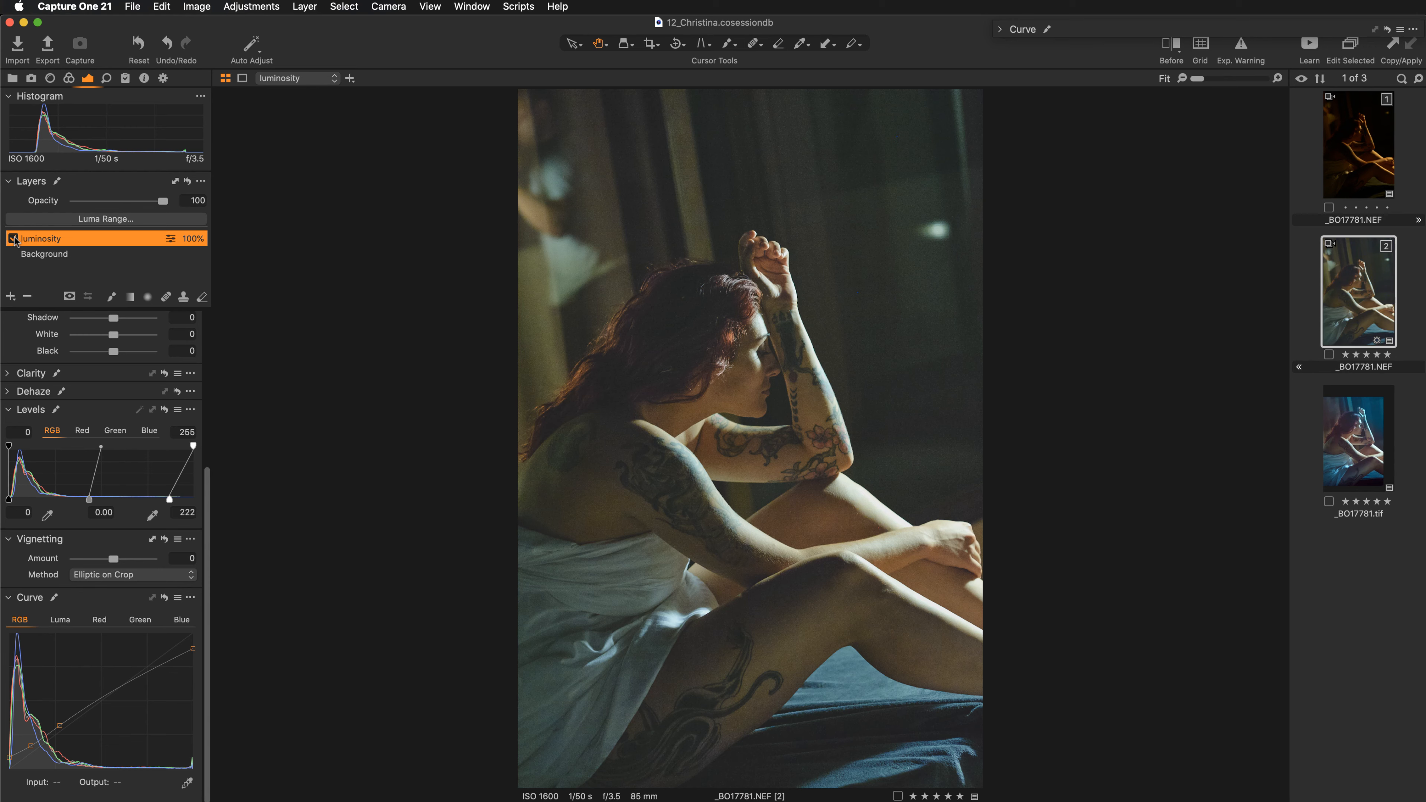
{"action": "left_click", "coordinate": [13, 239]}
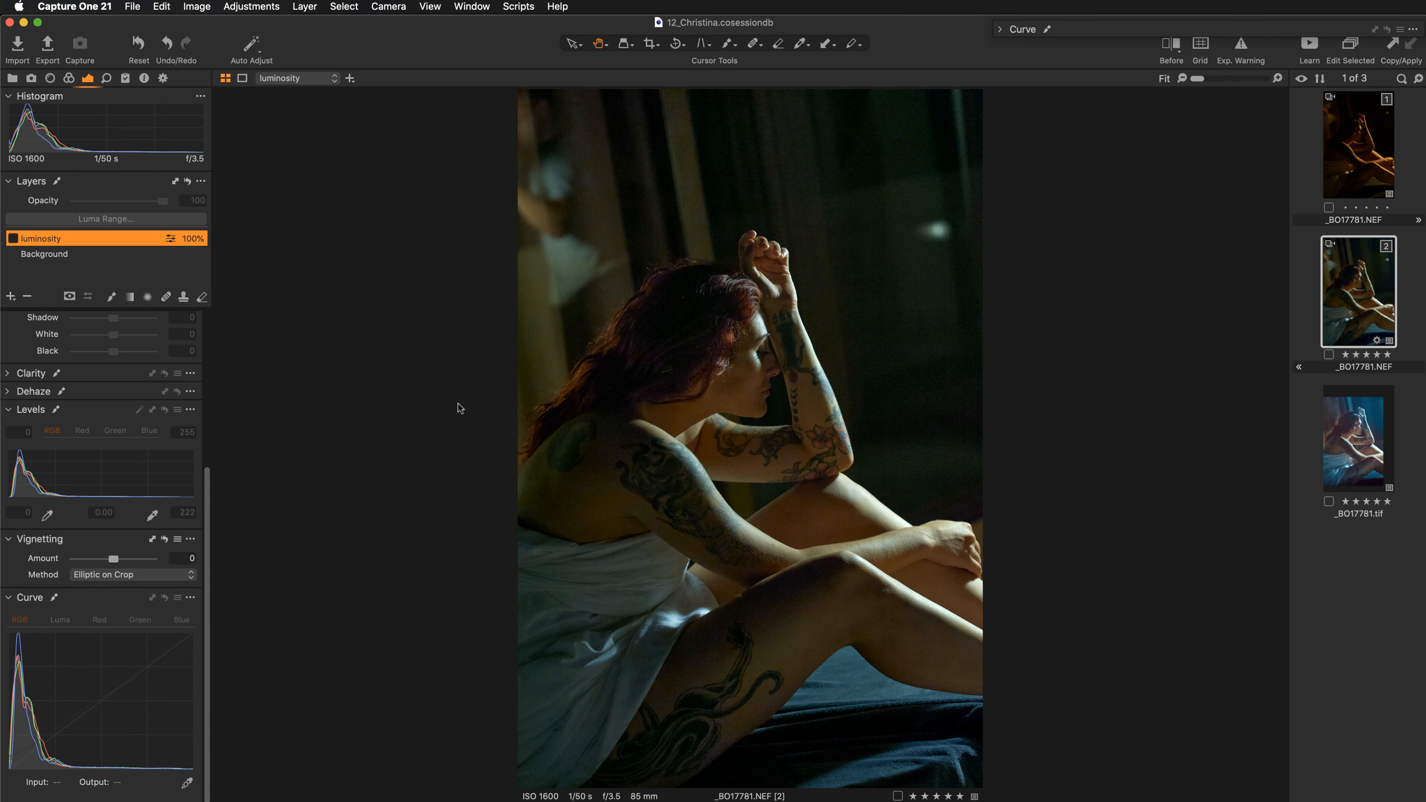
{"action": "left_click", "coordinate": [13, 239]}
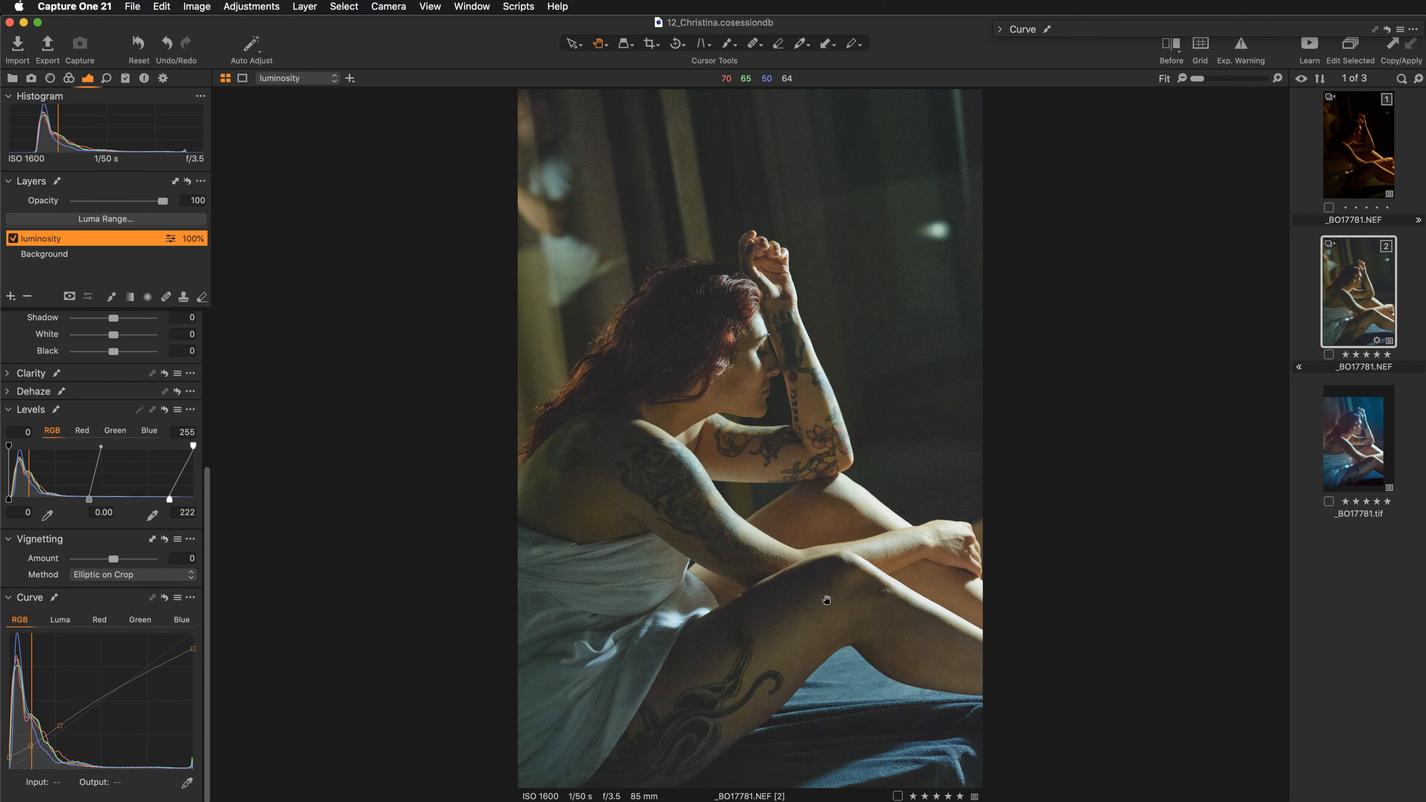
Compare the graded portrait at 67% zoom with its unedited Before version and return to the edited view
{"action": "scroll", "coordinate": [826, 600], "scroll_direction": "up", "scroll_amount": 2}
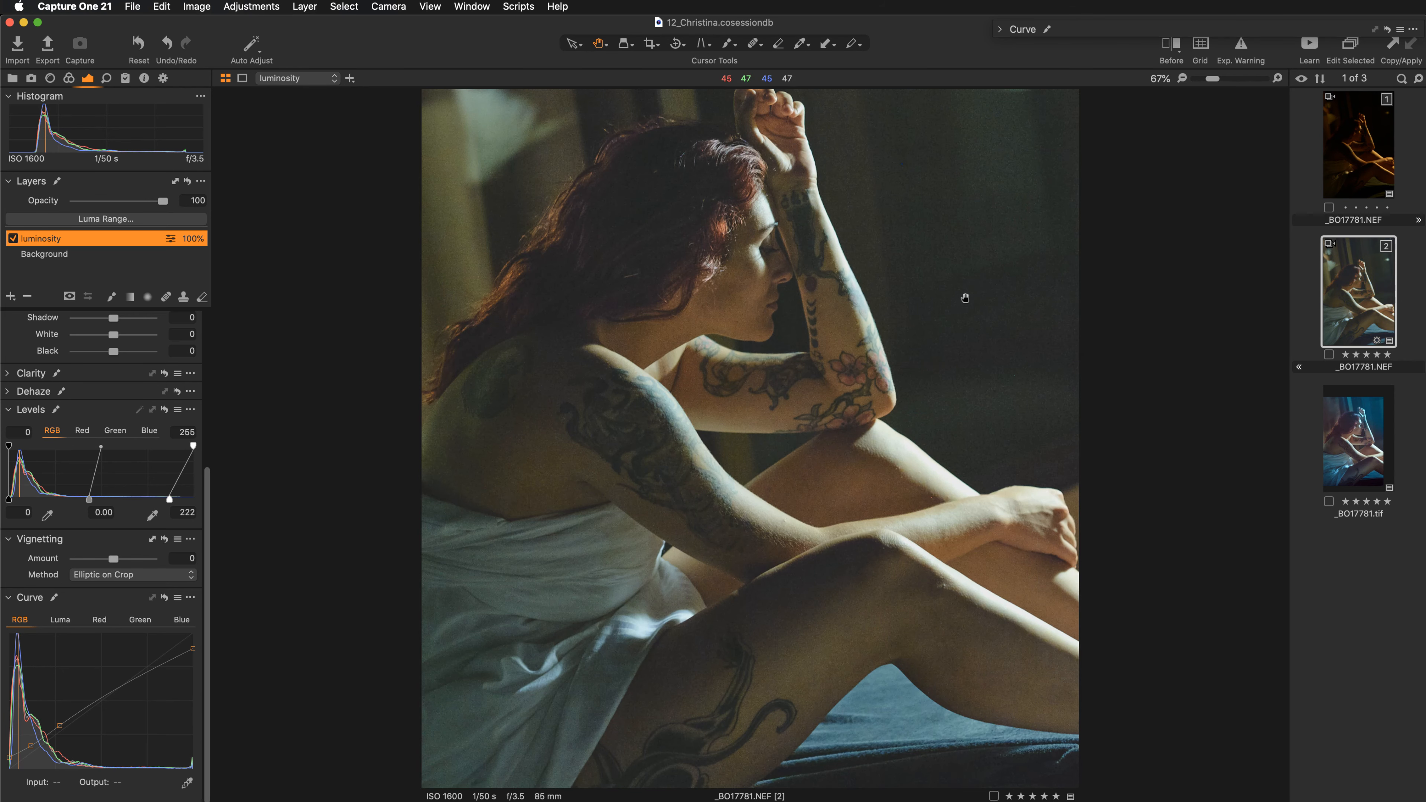
{"action": "left_click_drag", "start_coordinate": [964, 298], "coordinate": [1005, 415]}
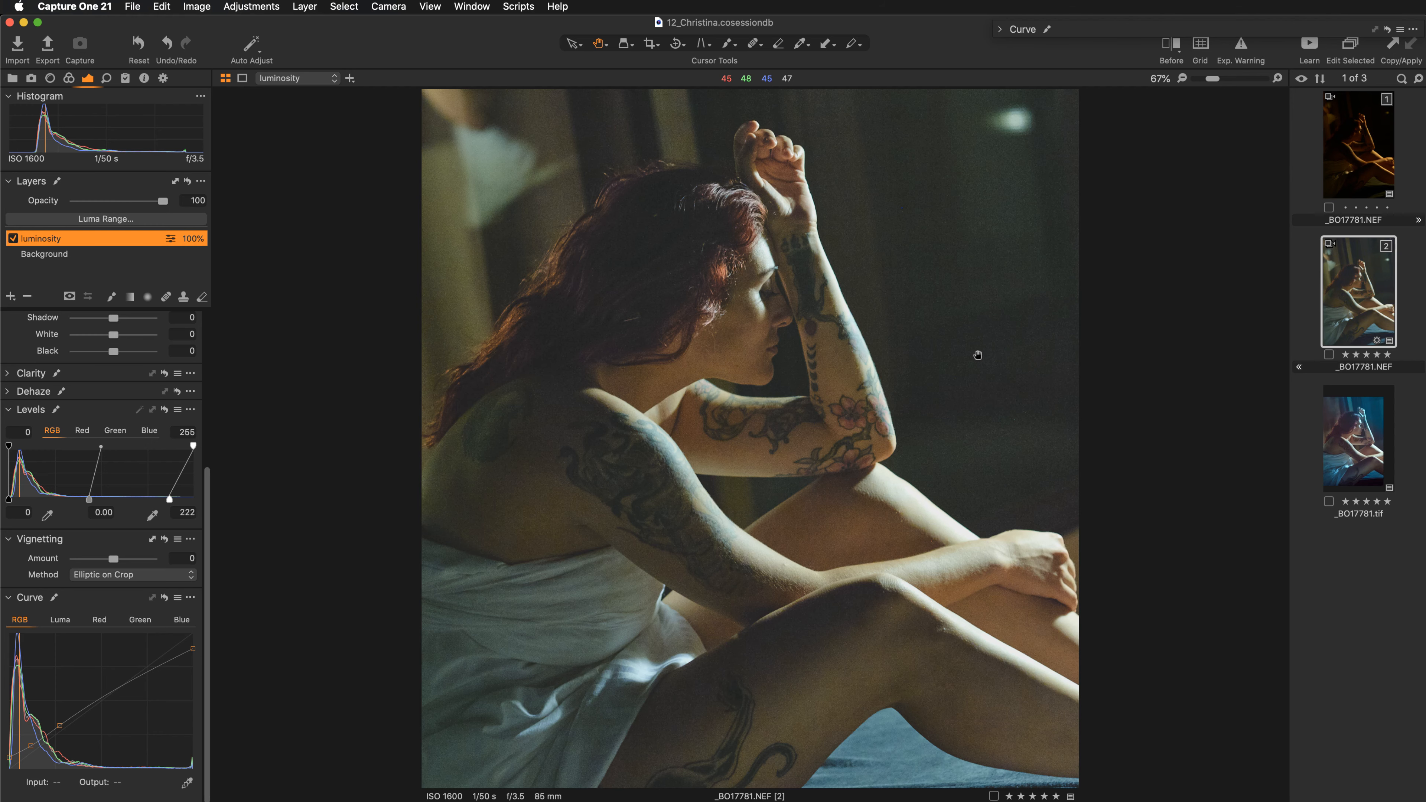
{"action": "mouse_move", "coordinate": [978, 356]}
{"action": "left_mouse_down"}
{"action": "mouse_move", "coordinate": [981, 404]}
{"action": "mouse_move", "coordinate": [980, 359]}
{"action": "left_mouse_up"}
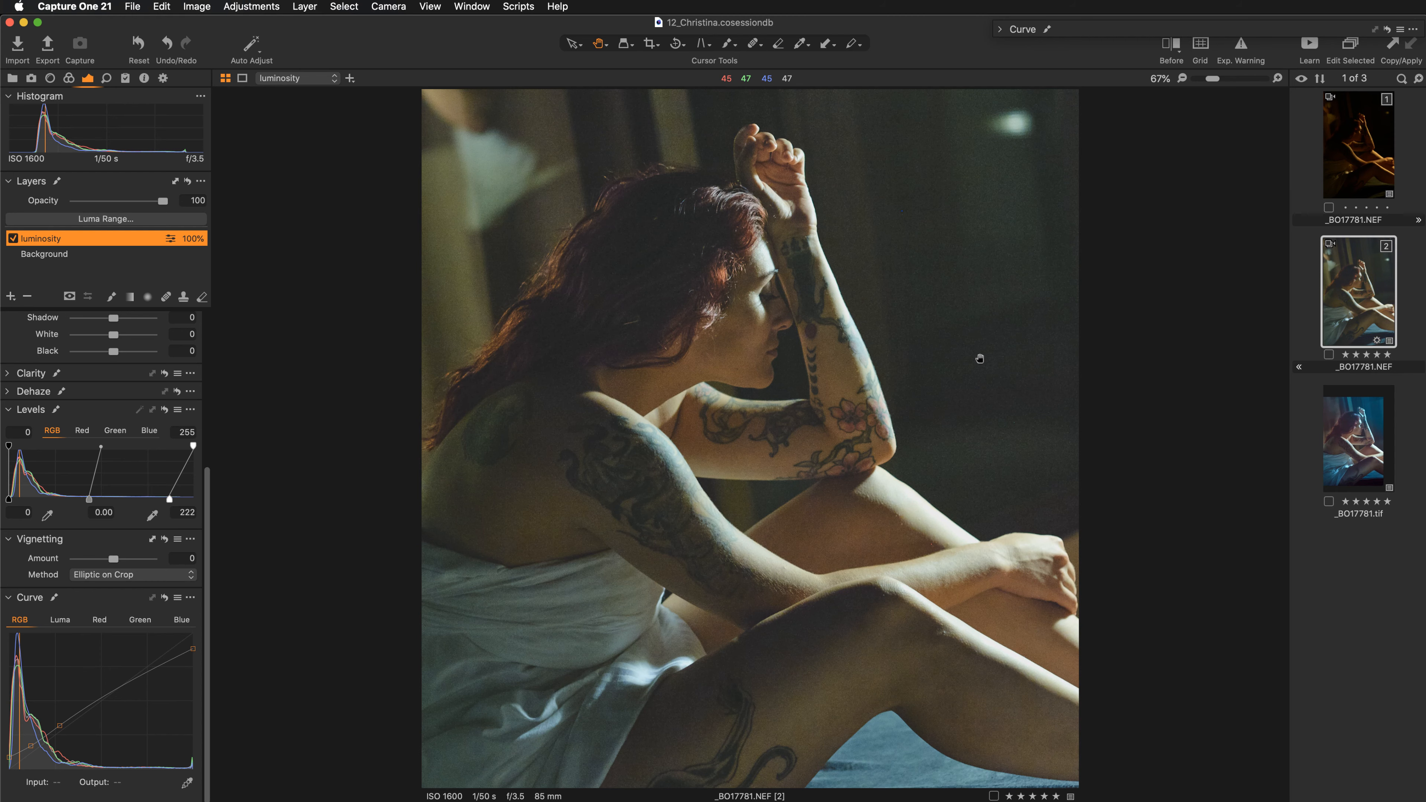
{"action": "key", "text": "y"}
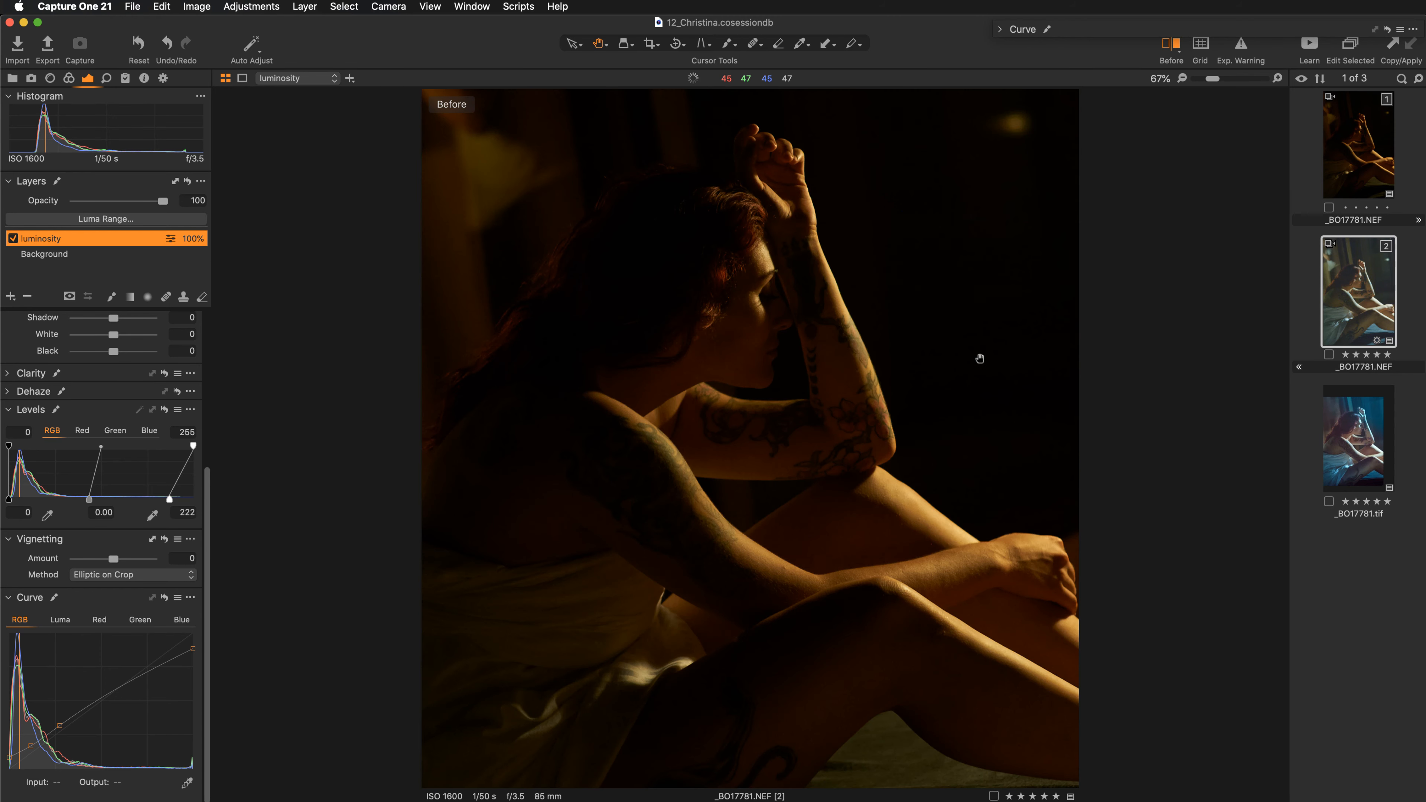
{"action": "key", "text": "y"}
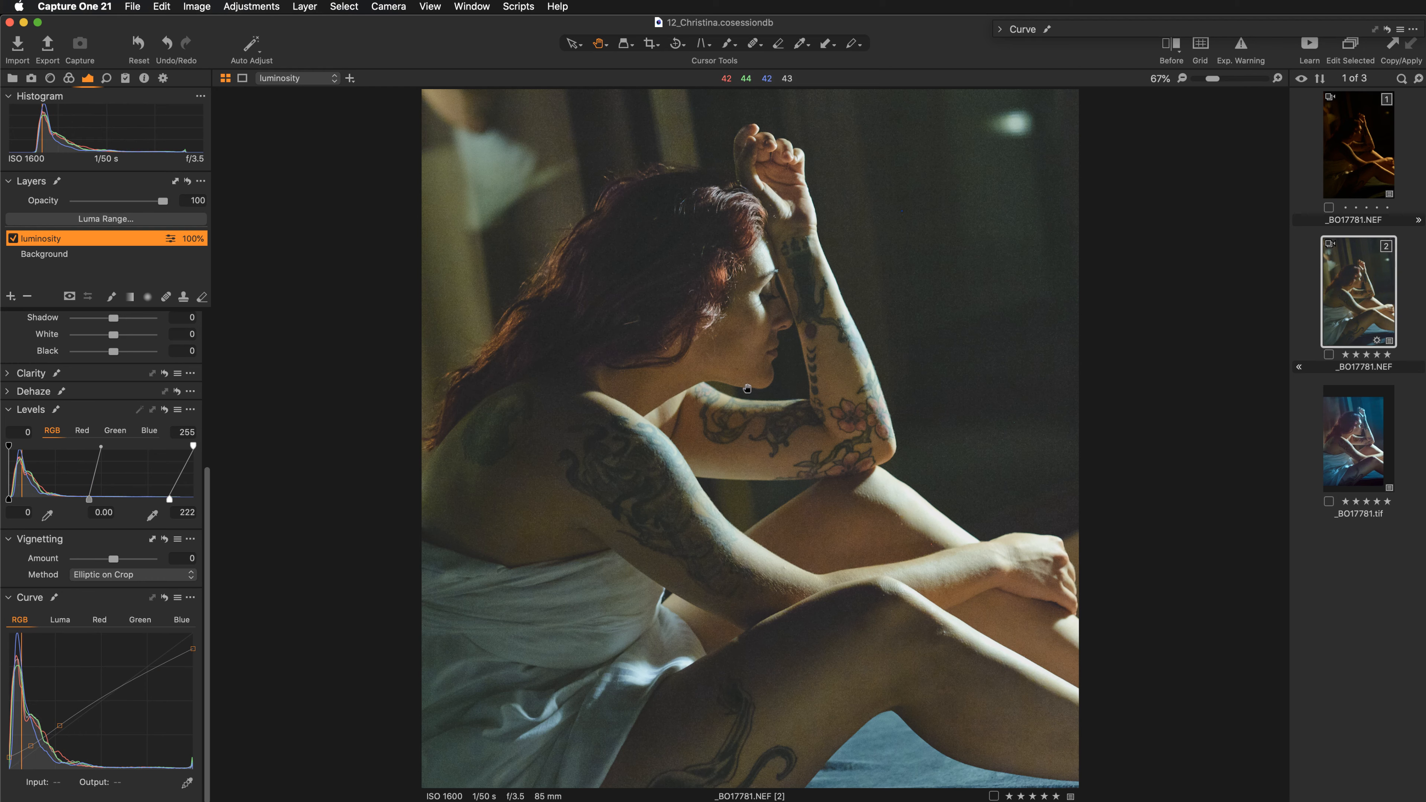
Switch to Photoshop, activate the Move tool and frame the face and arms of _BO17781.tif at 100%
{"action": "key", "text": "alt+super+2"}
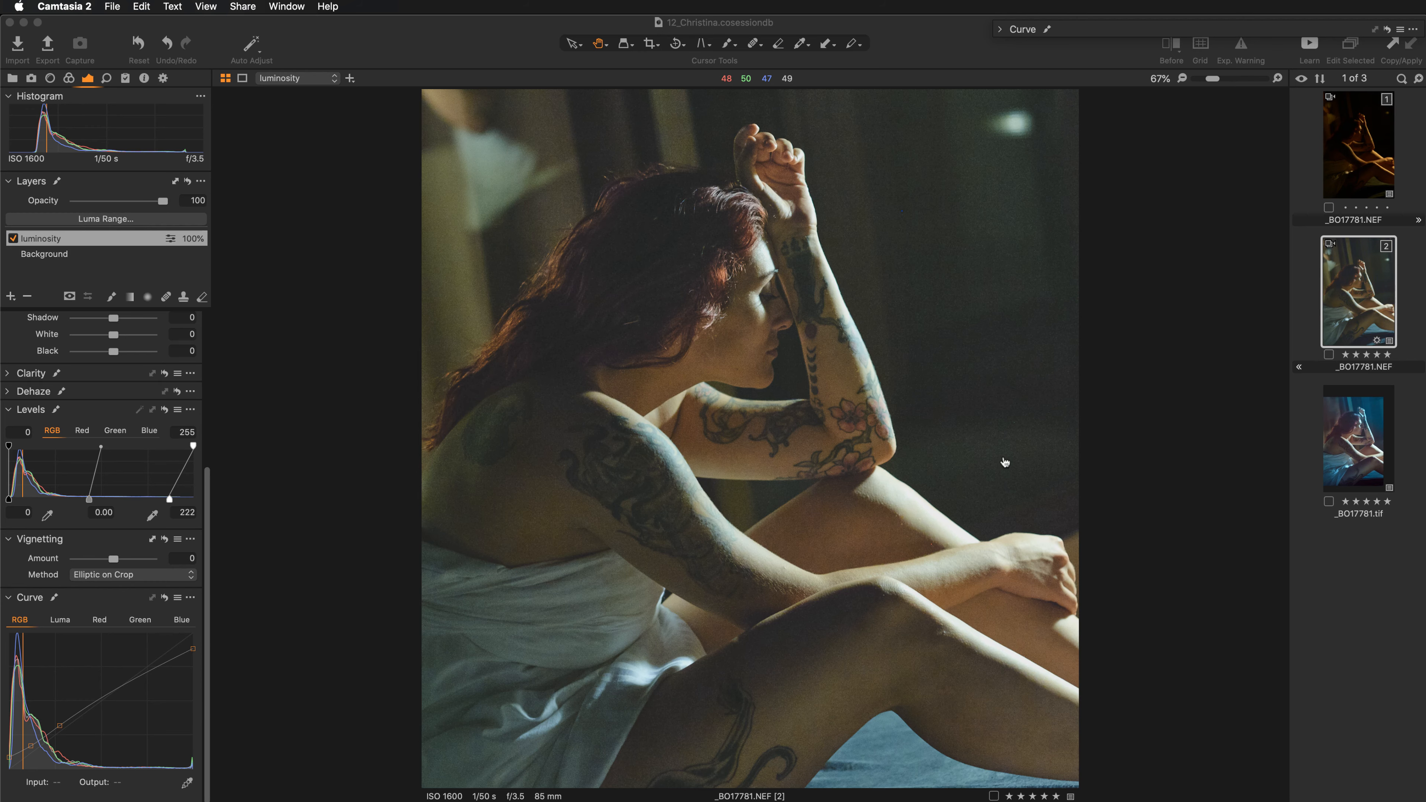
{"action": "key", "text": "super+Tab"}
{"action": "left_click", "coordinate": [598, 493]}
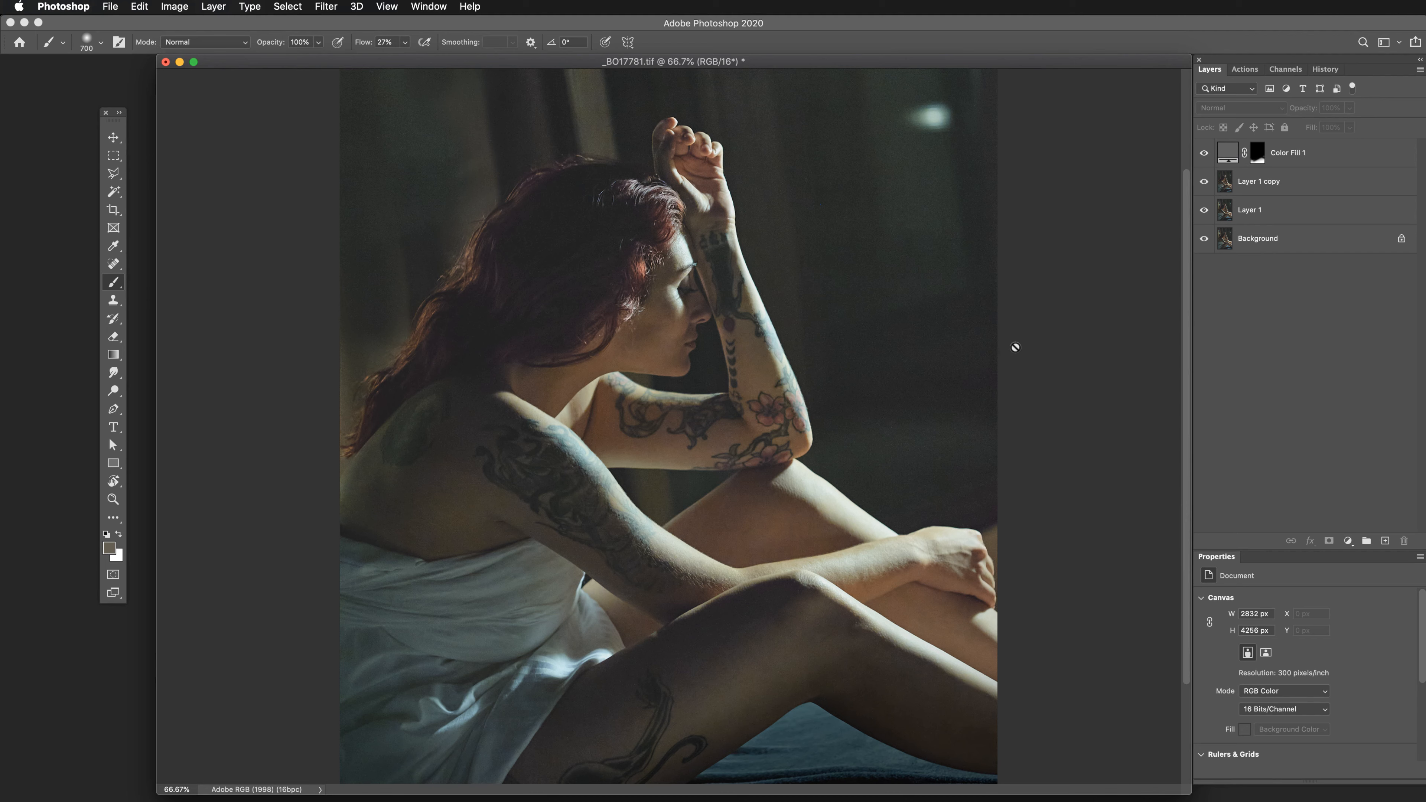
{"action": "scroll", "coordinate": [872, 405], "scroll_direction": "up", "scroll_amount": 2}
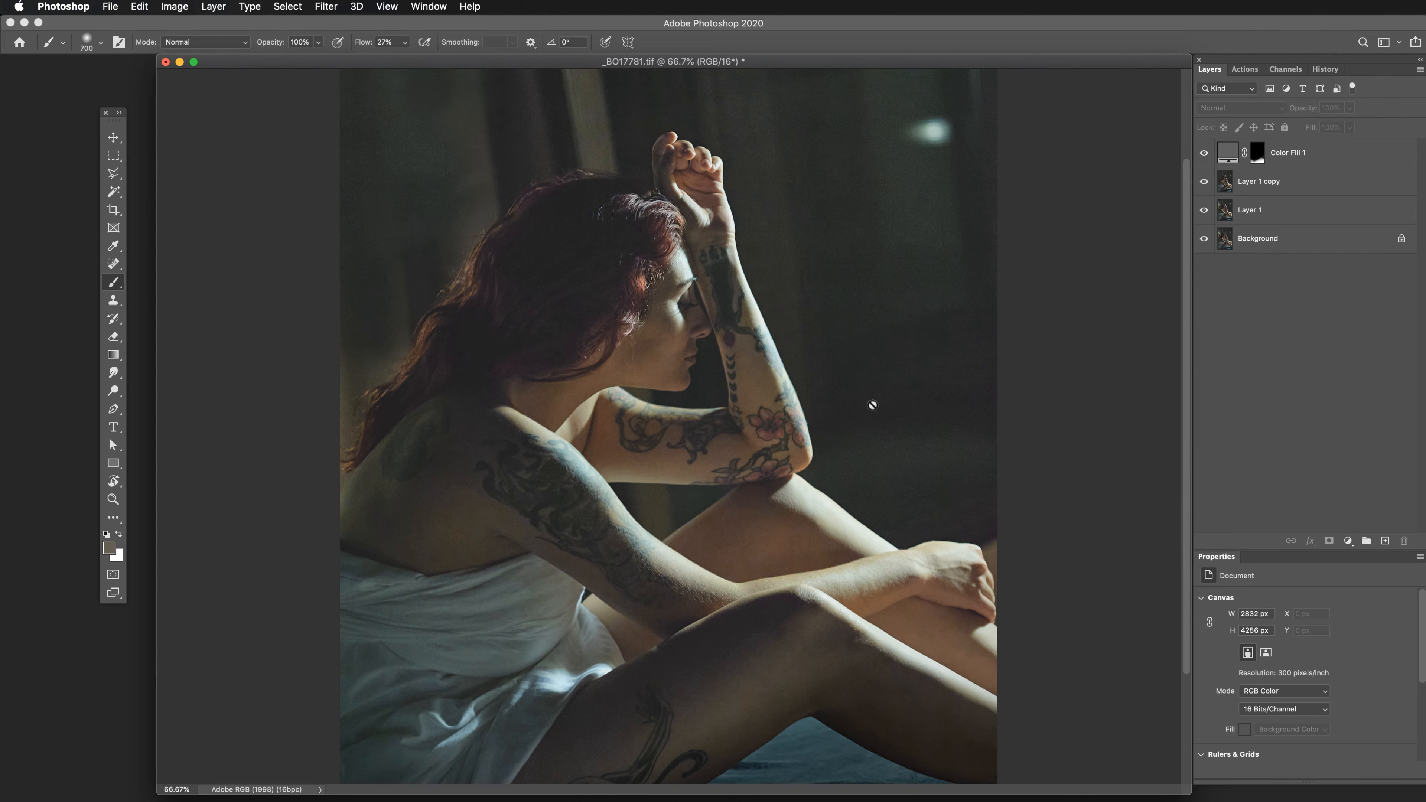
{"action": "key", "text": "super+equal"}
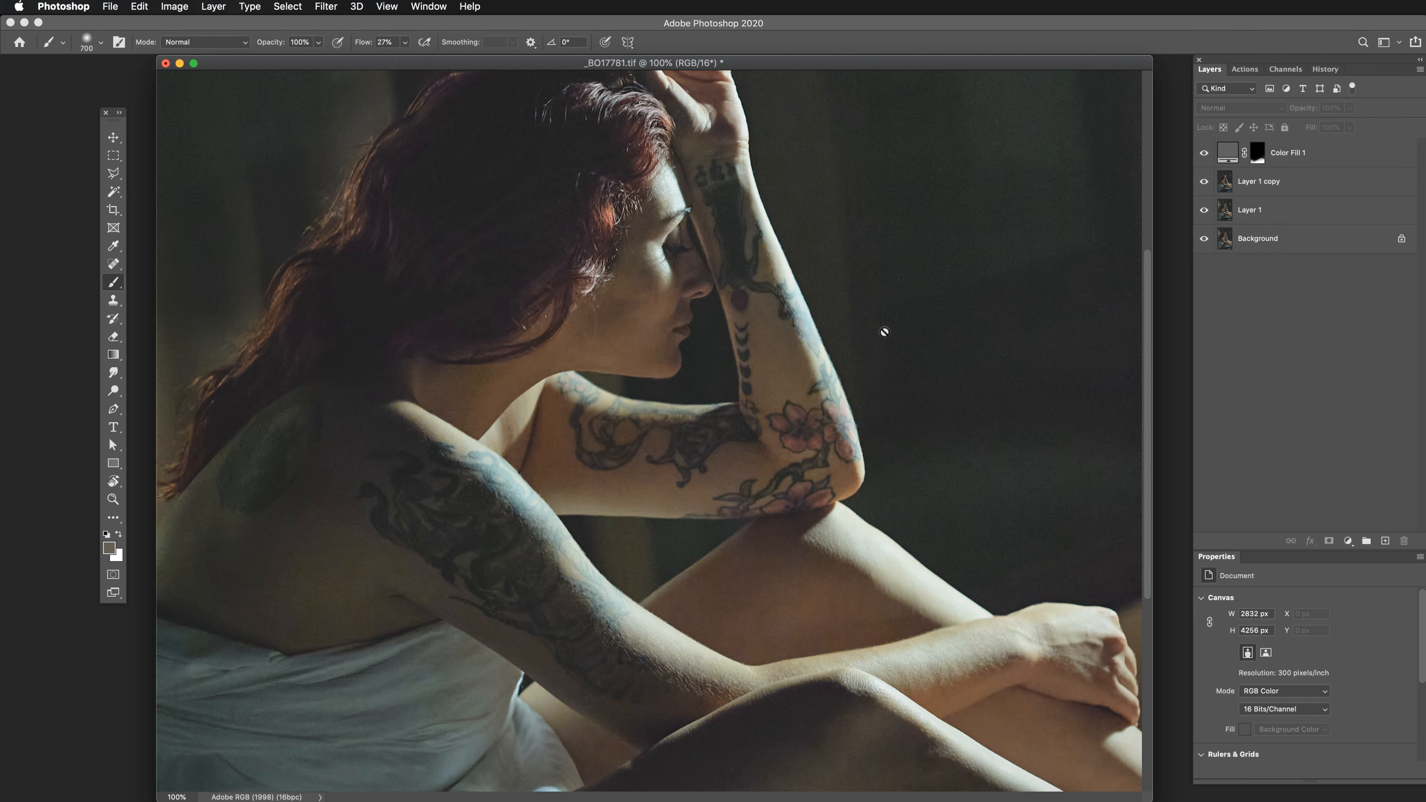
{"action": "left_click", "coordinate": [907, 323]}
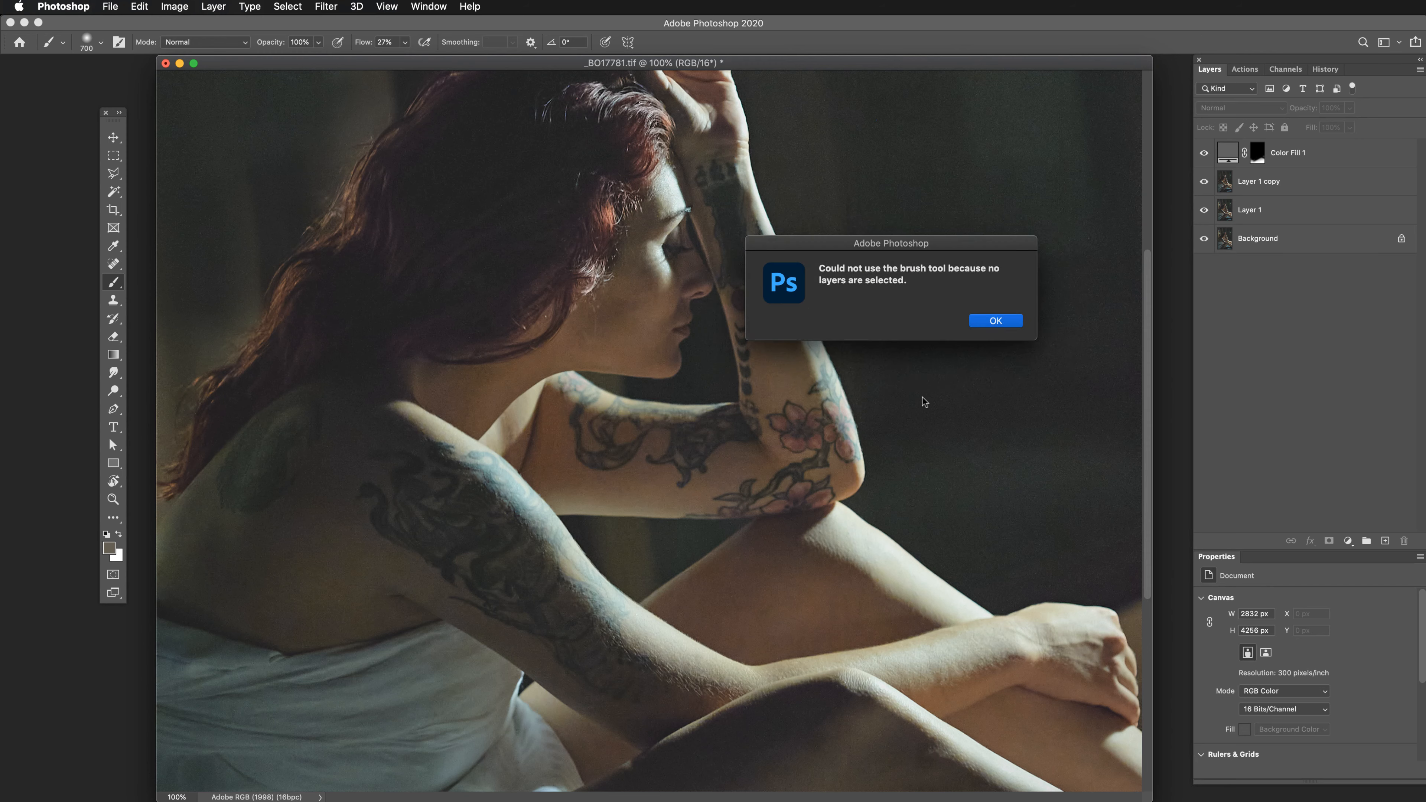
{"action": "left_click", "coordinate": [991, 320]}
{"action": "key", "text": "v"}
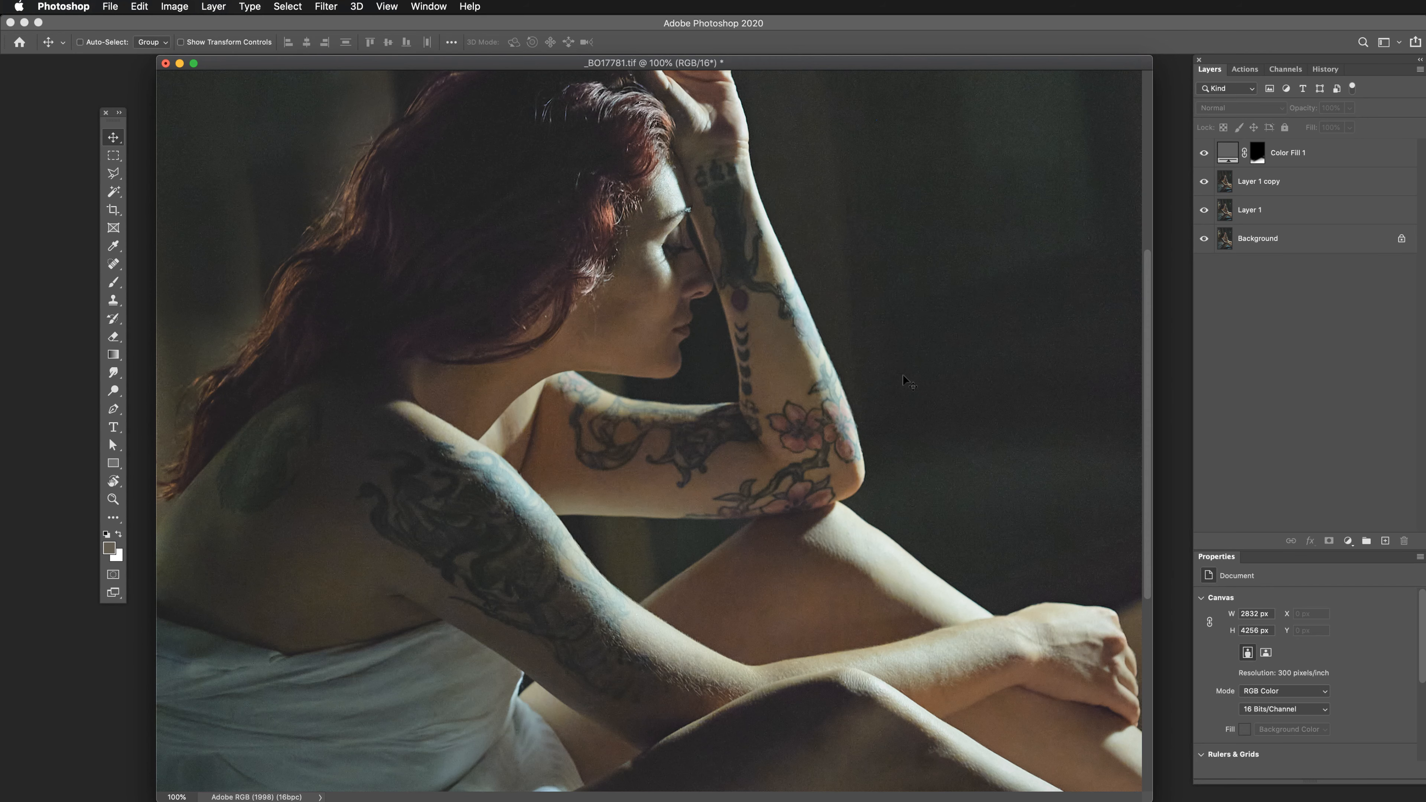
{"action": "left_click_drag", "start_coordinate": [784, 217], "coordinate": [794, 315]}
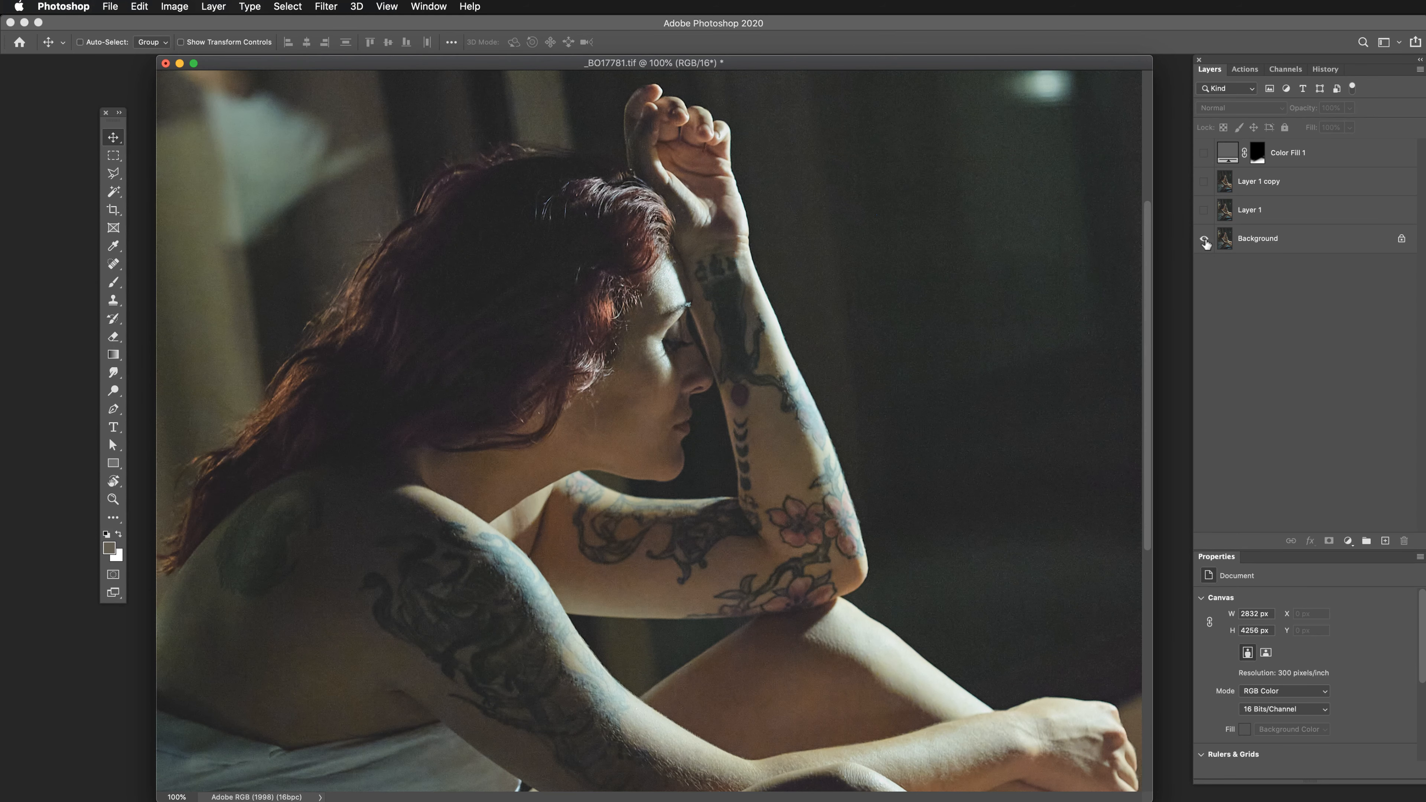
Alternate between the Background layer alone and all layers to compare the retouching, ending with only Background visible
{"action": "left_click", "coordinate": [1204, 240], "text": "alt"}
{"action": "left_click", "coordinate": [1204, 241], "text": "alt"}
{"action": "left_click", "coordinate": [1204, 240], "text": "alt"}
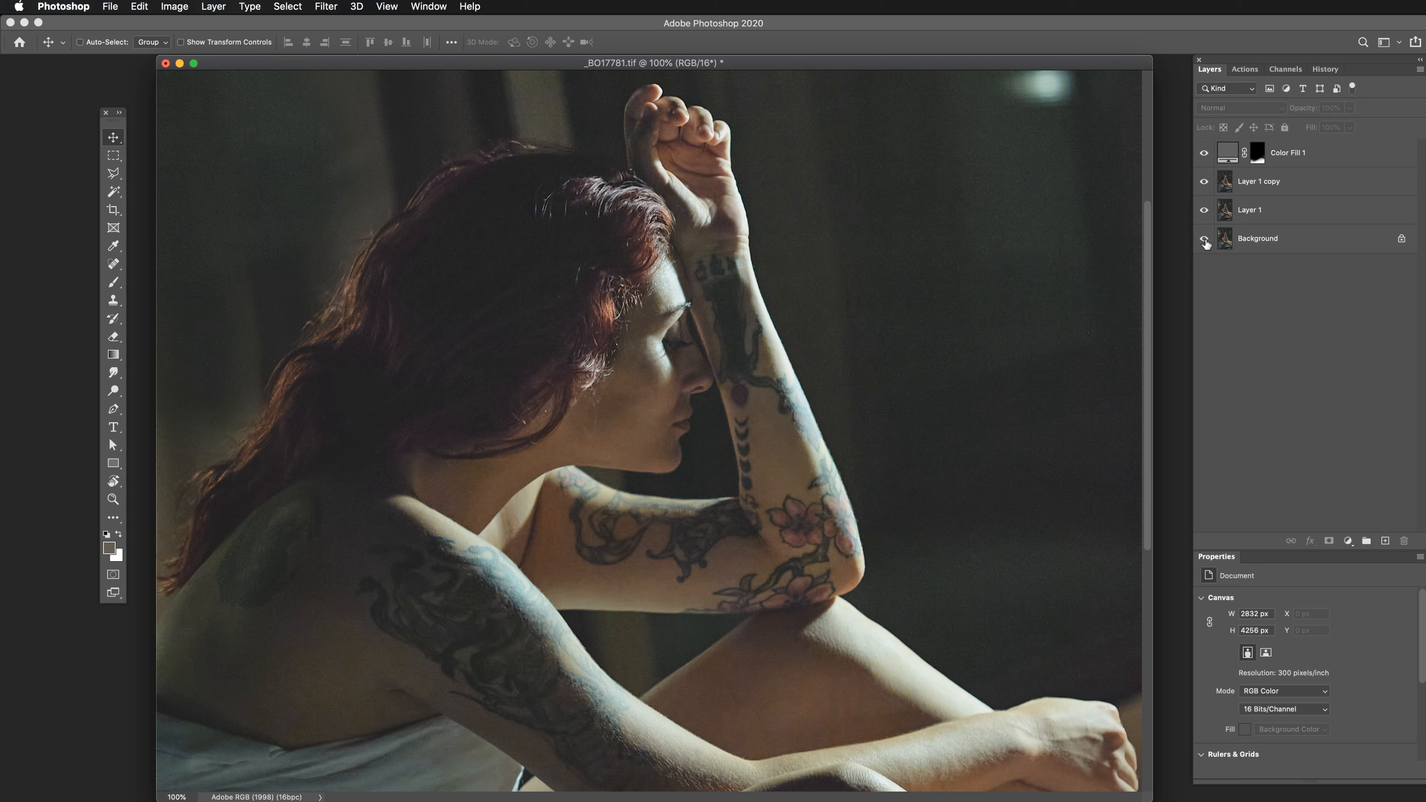
{"action": "left_click", "coordinate": [1204, 241], "text": "alt"}
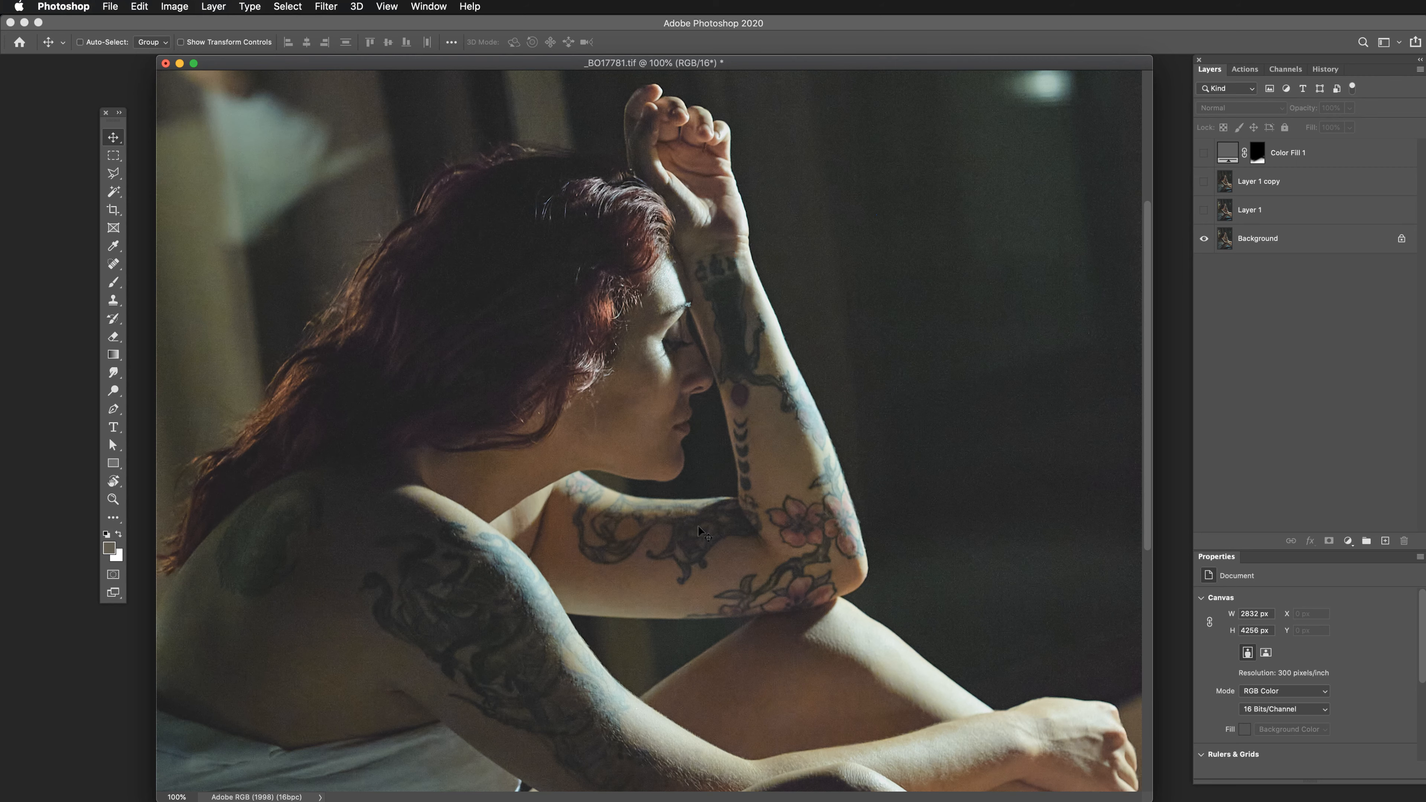
{"action": "key", "text": "super+minus"}
{"action": "left_click_drag", "start_coordinate": [611, 545], "coordinate": [661, 418]}
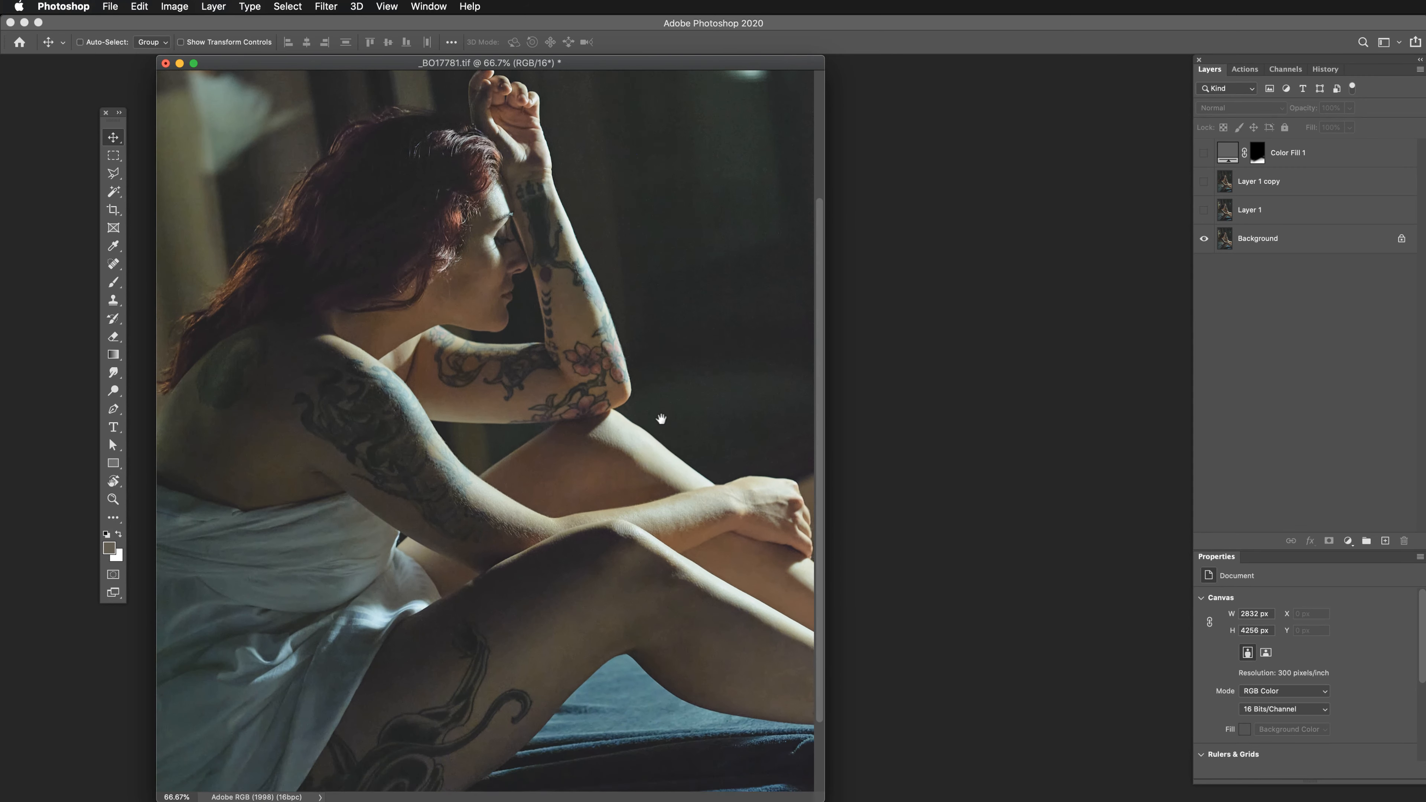
{"action": "scroll", "coordinate": [661, 418], "scroll_direction": "up", "scroll_amount": 1}
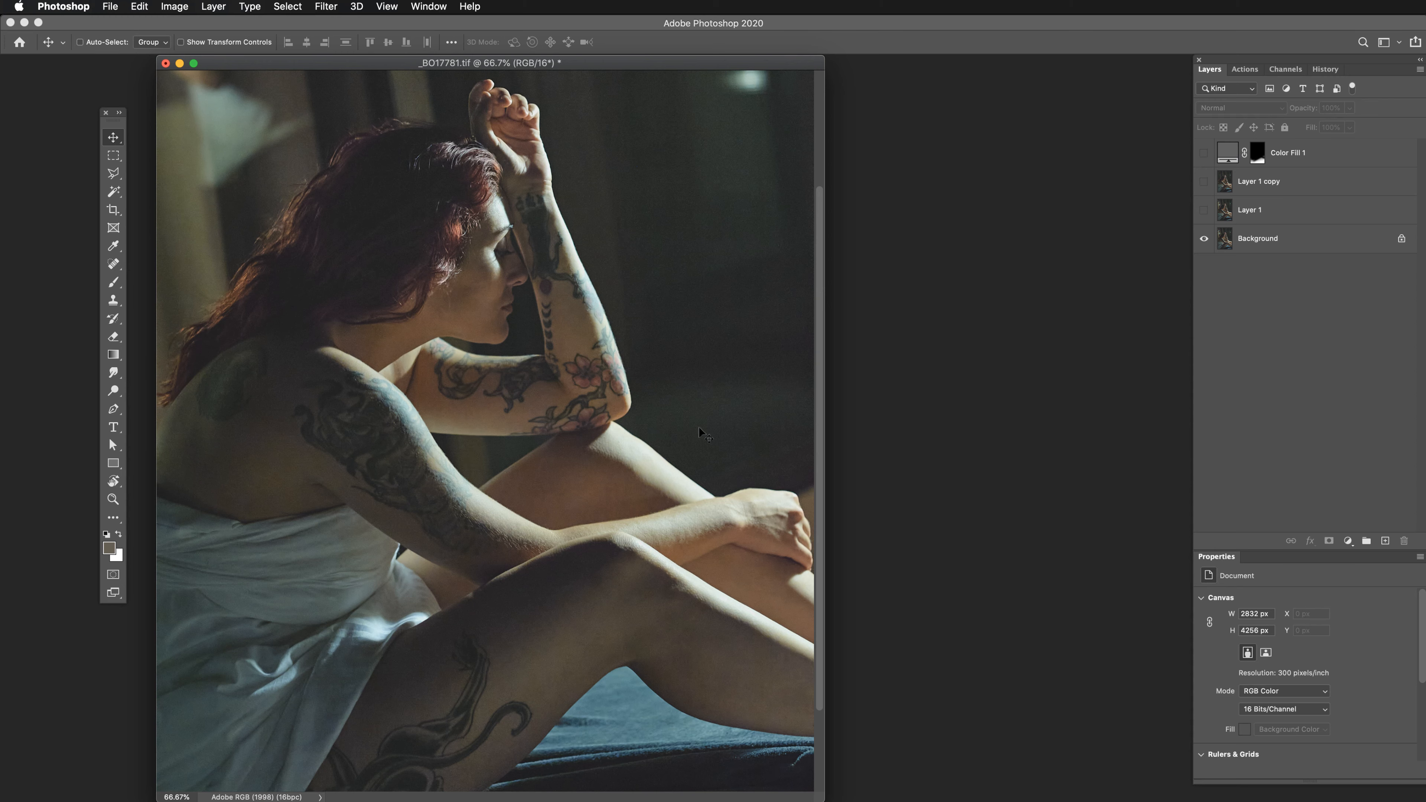
Show all layers again, and hide and reshow the Color Fill 1 layer to check its effect
{"action": "left_click", "coordinate": [1204, 240], "text": "alt"}
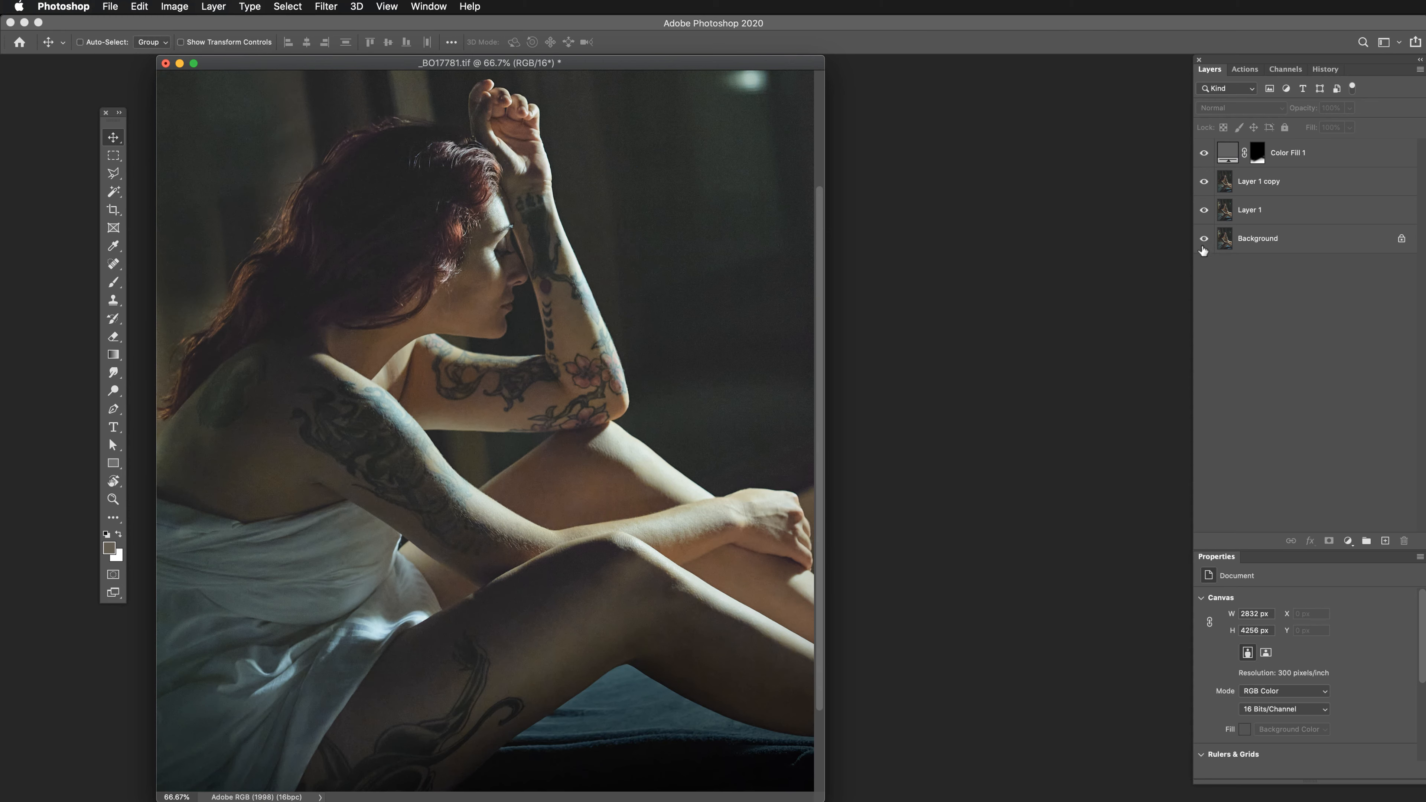
{"action": "left_click", "coordinate": [1204, 153]}
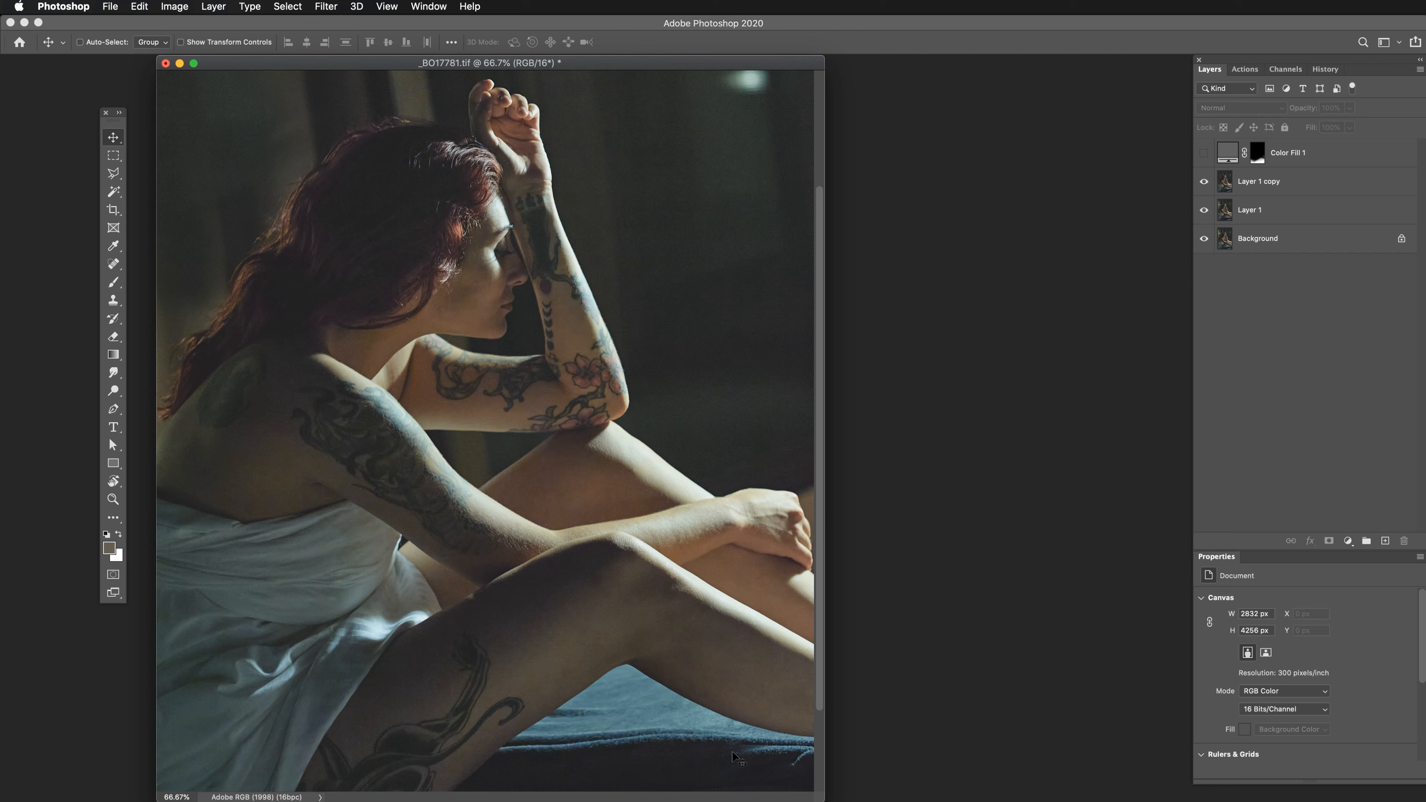
{"action": "left_click", "coordinate": [1203, 153]}
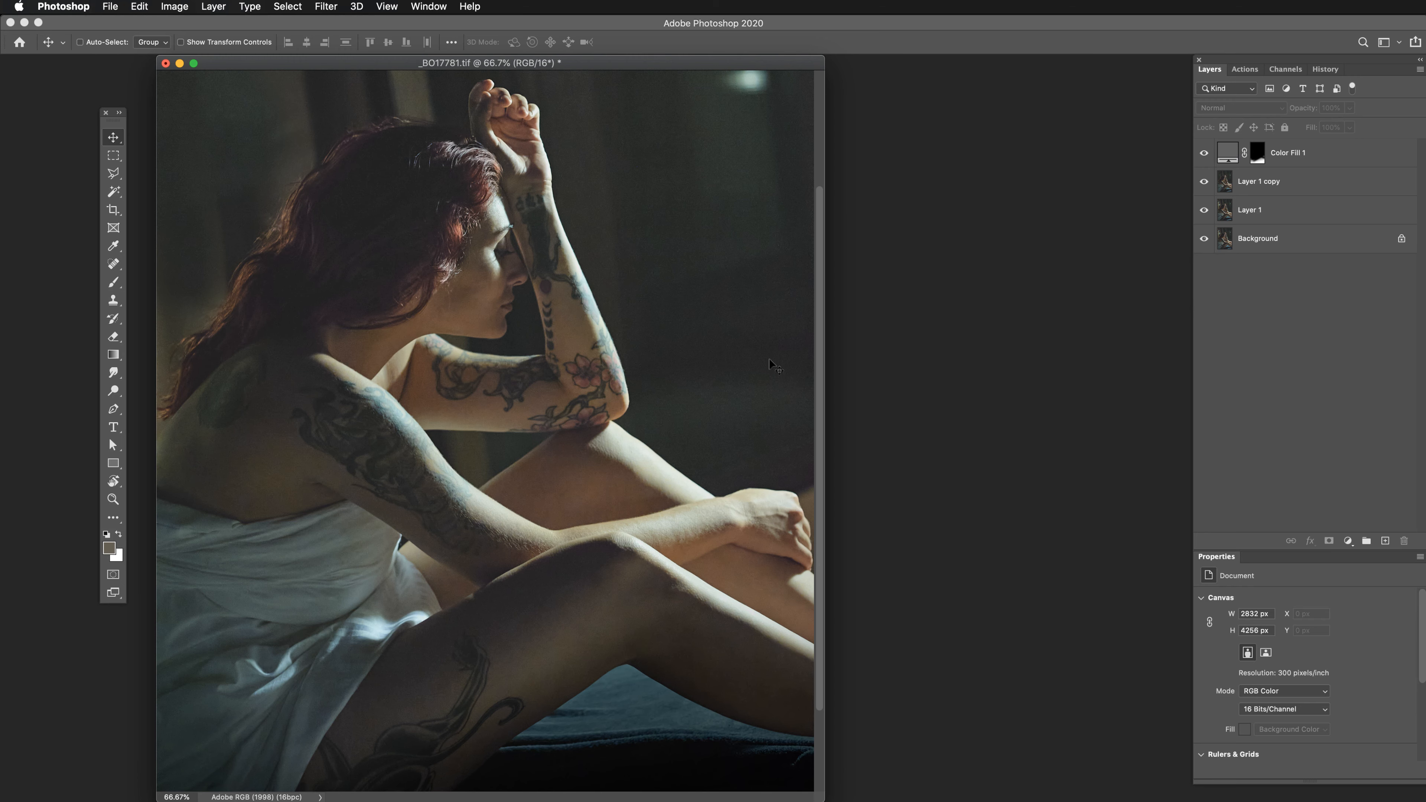
Switch to Capture One 21 and use Edit With to send the selected second variant to Adobe Photoshop 2020
{"action": "key", "text": "super+Tab"}
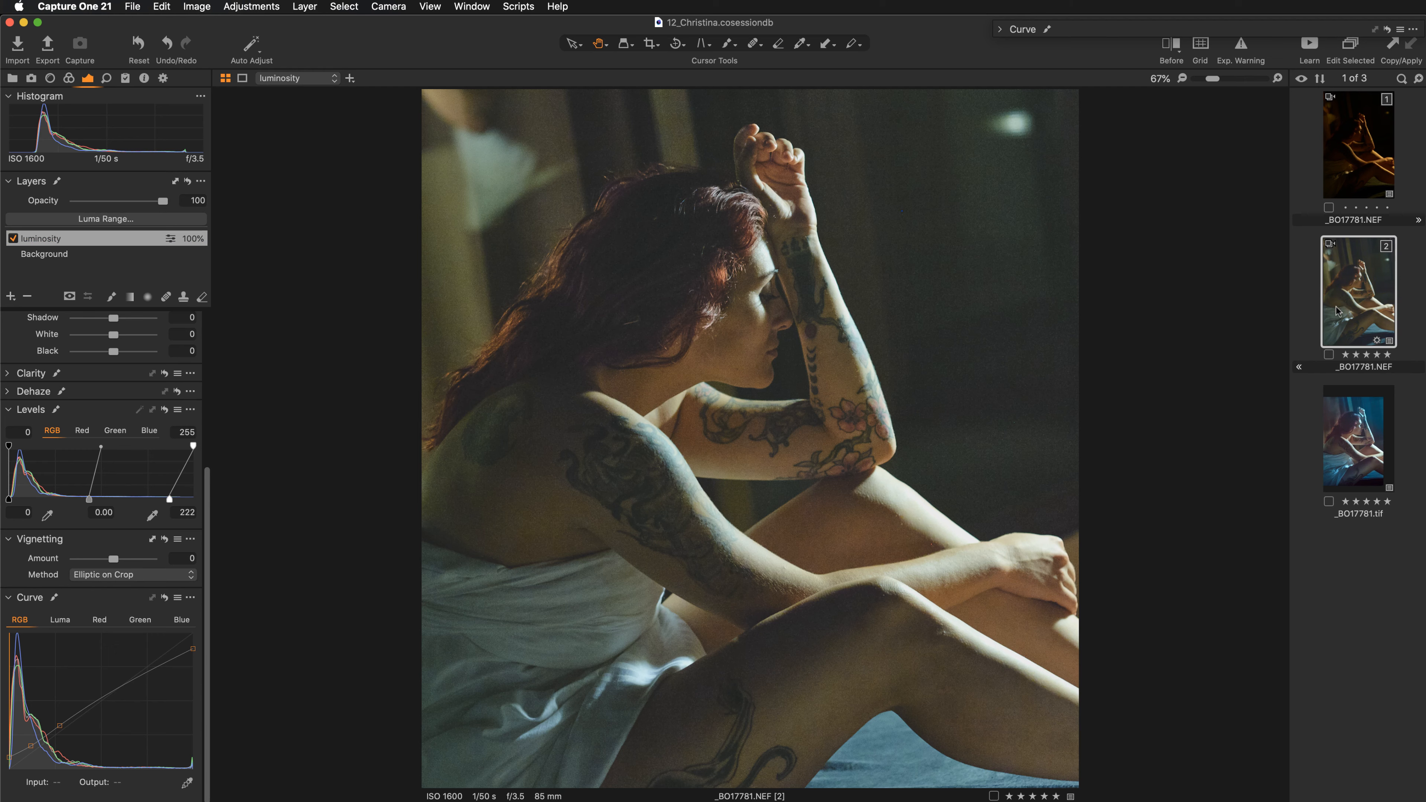
{"action": "right_click", "coordinate": [1340, 298]}
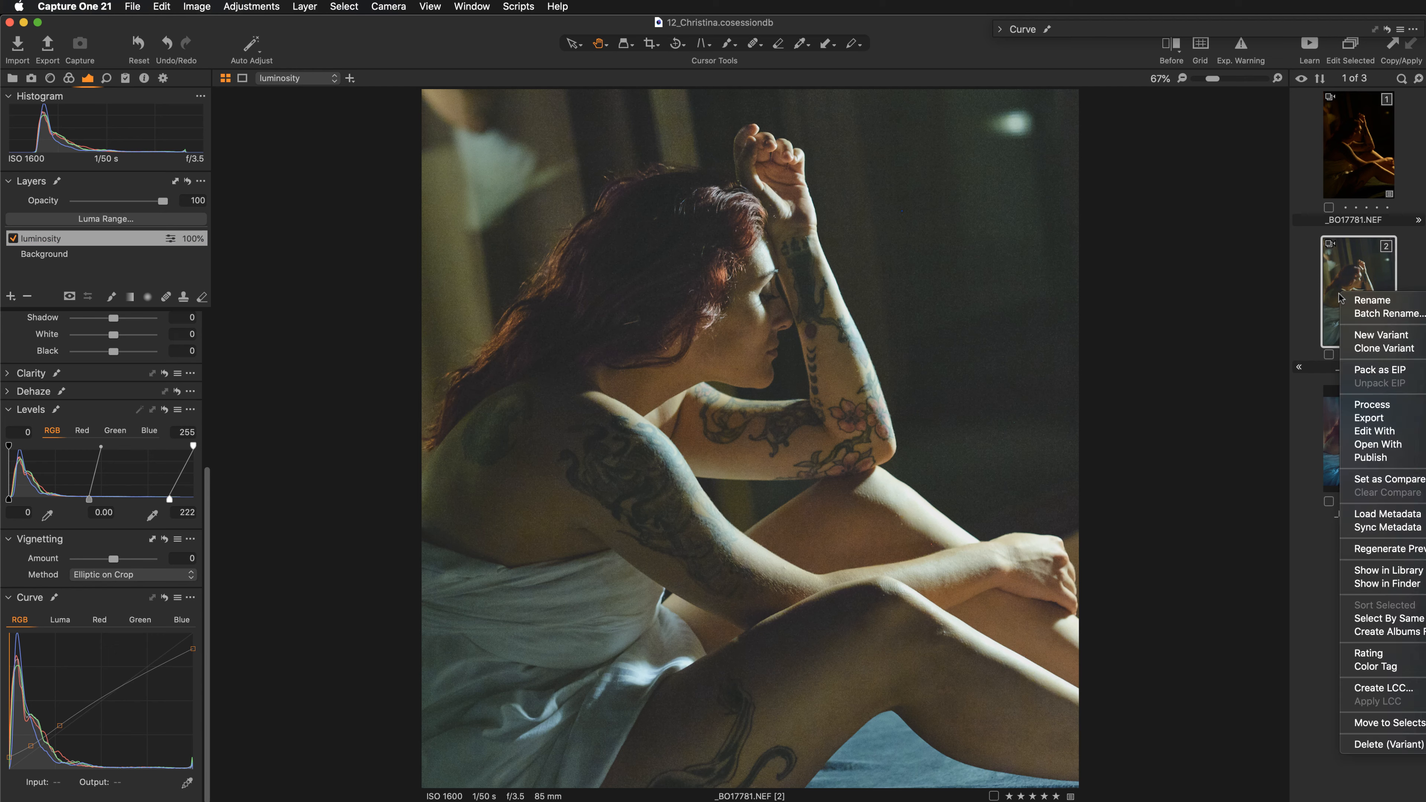
{"action": "left_click", "coordinate": [1287, 310]}
{"action": "key", "text": "v"}
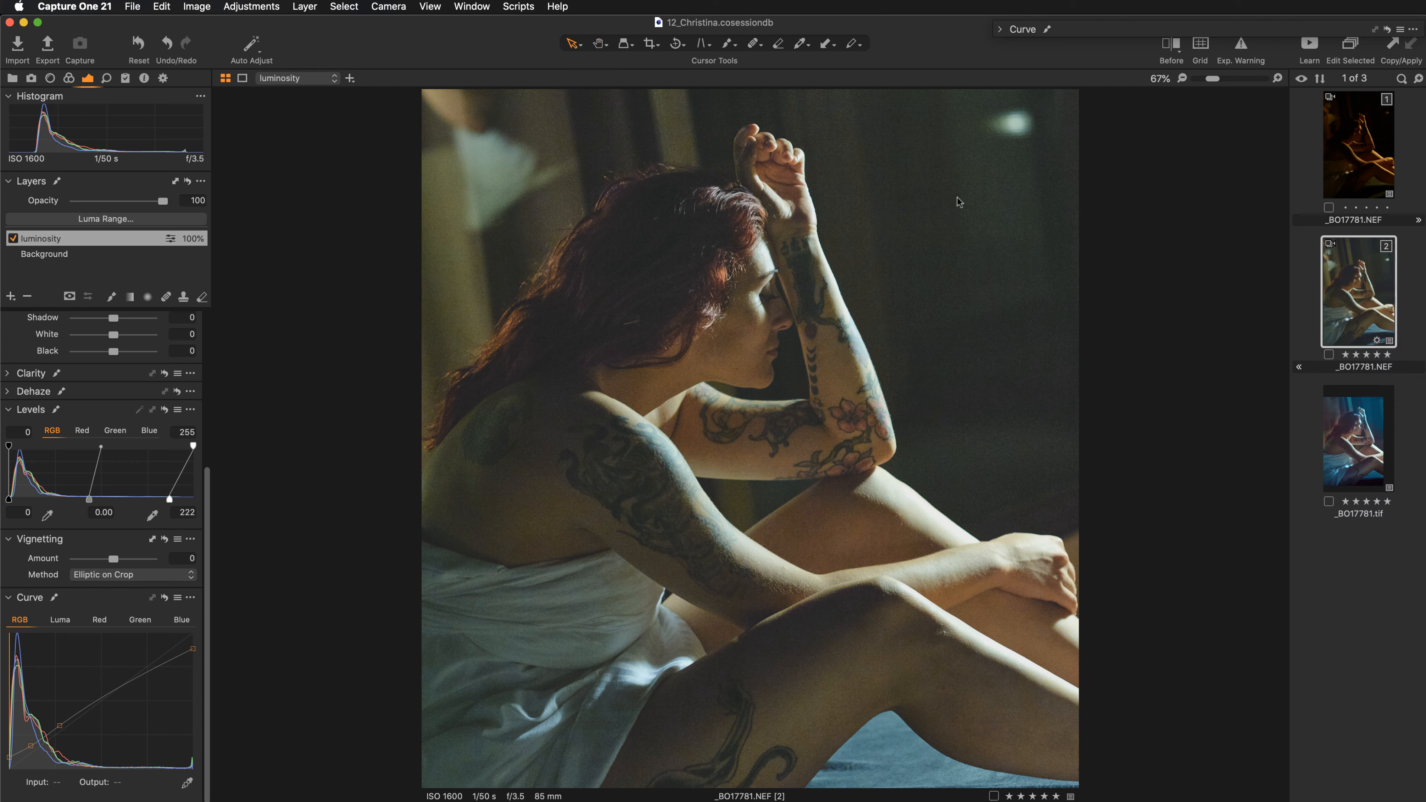
{"action": "right_click", "coordinate": [654, 160]}
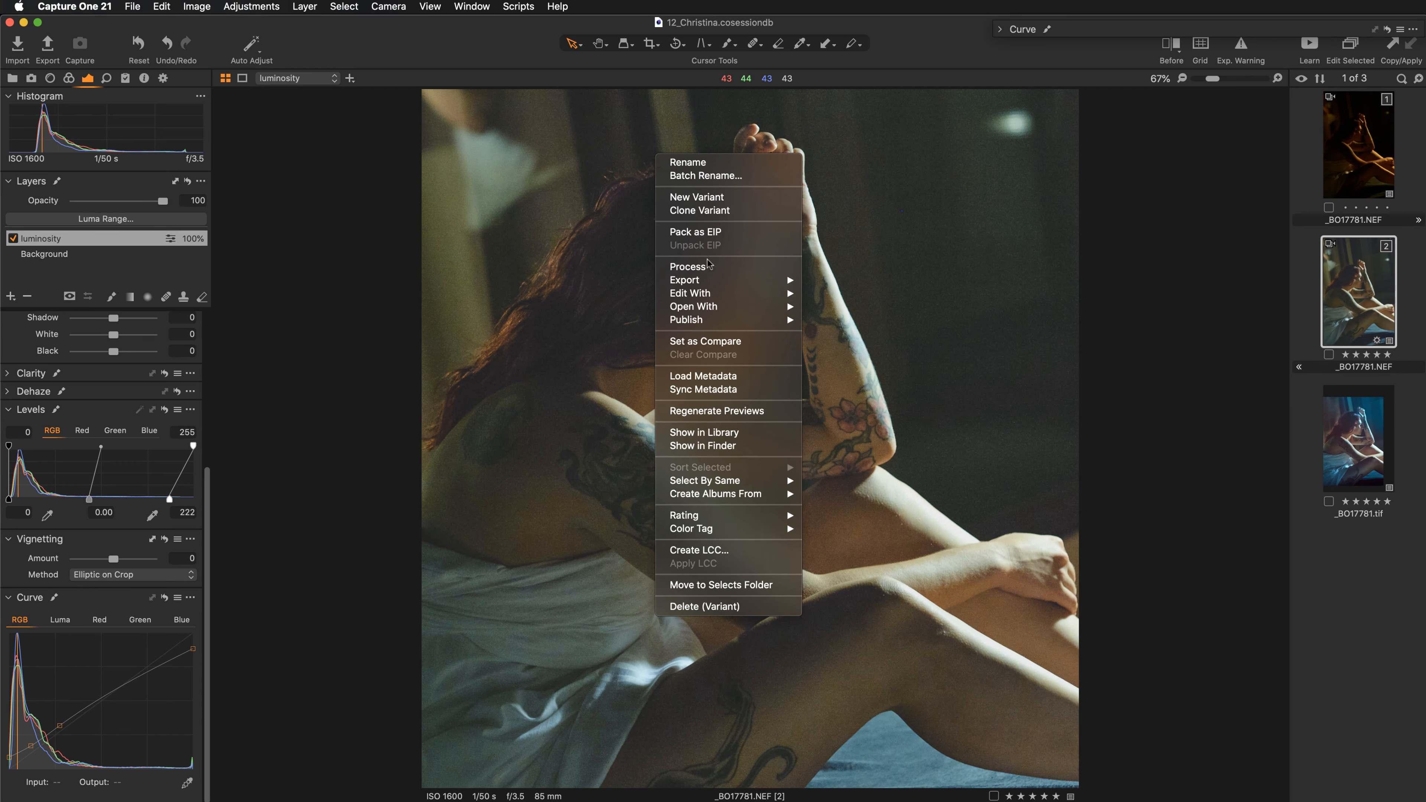
{"action": "mouse_move", "coordinate": [715, 302]}
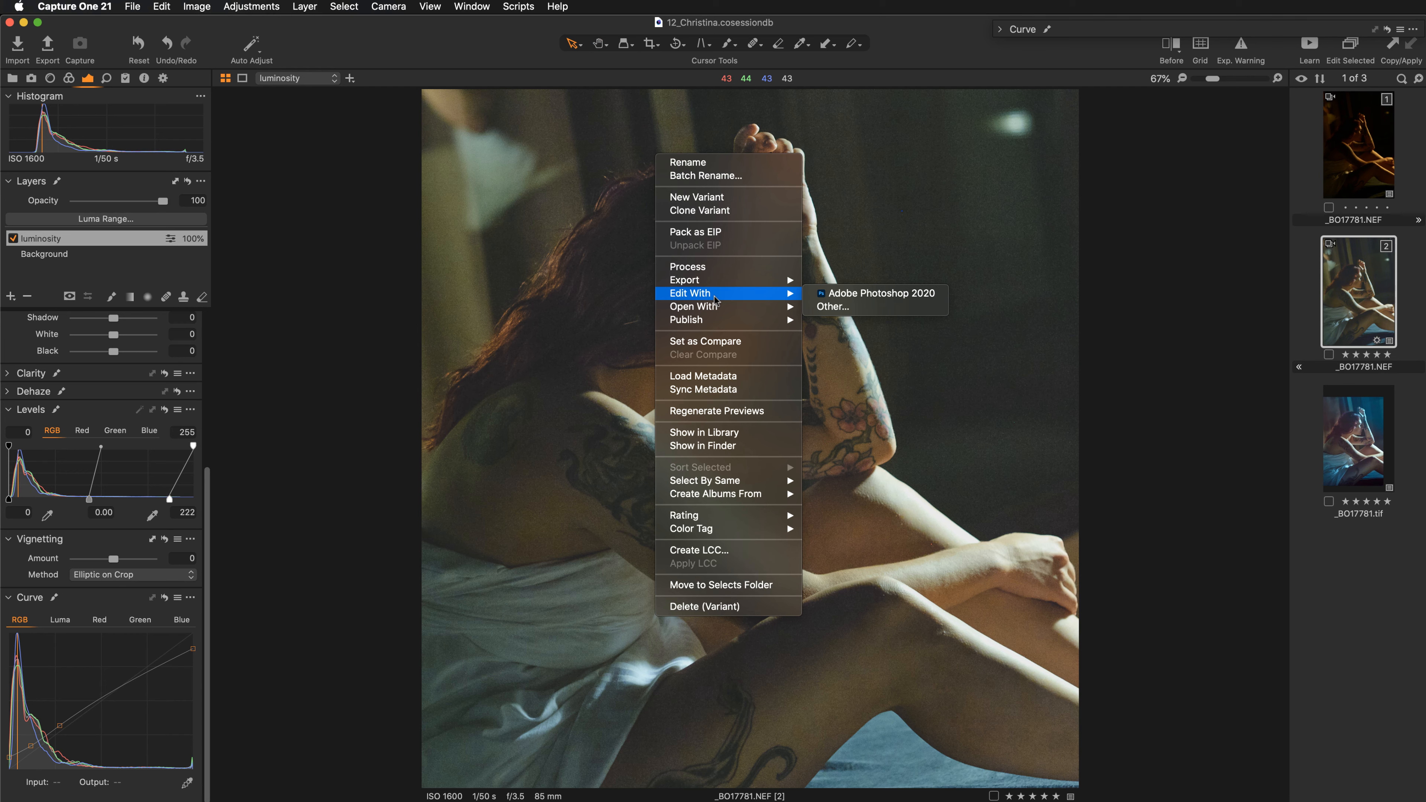
{"action": "left_click", "coordinate": [906, 299]}
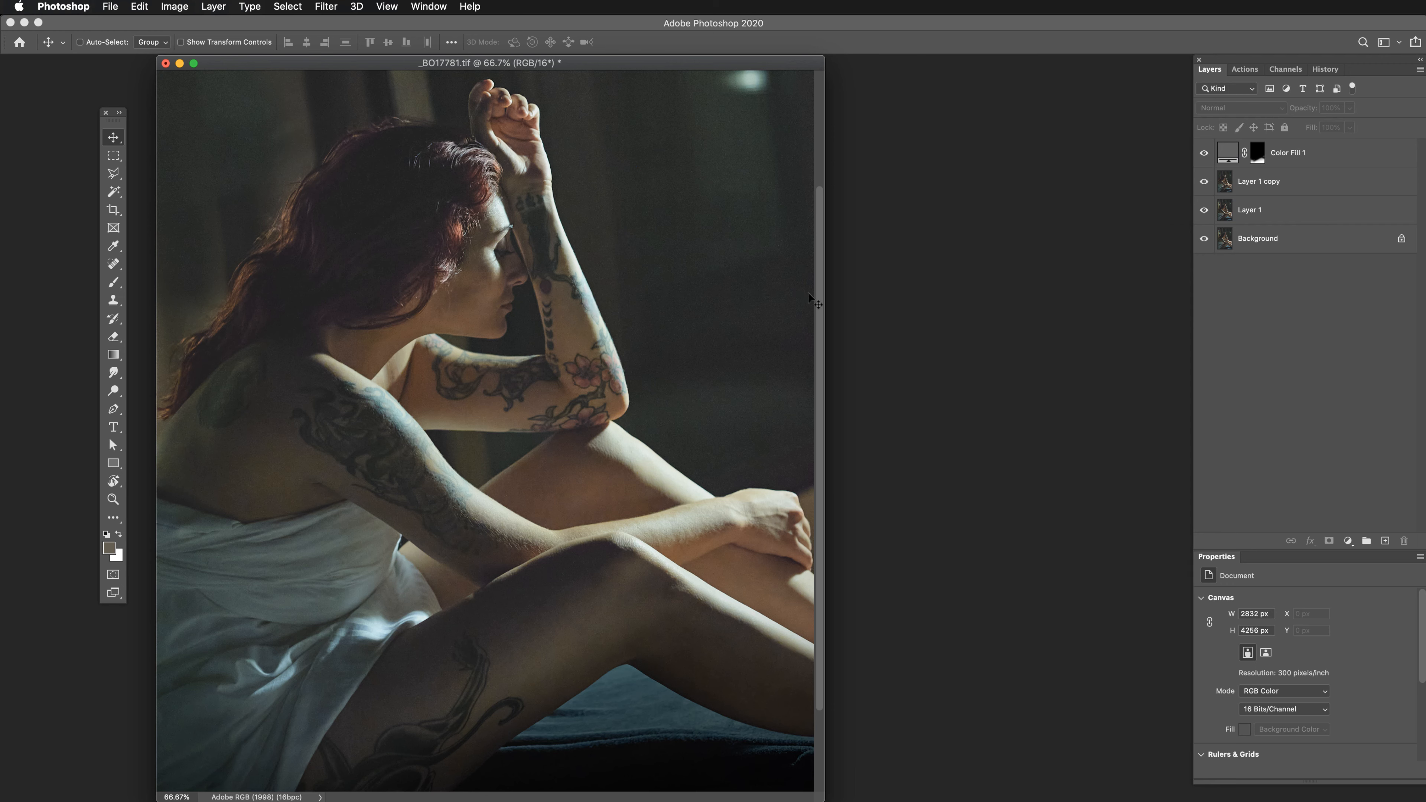
Switch to Capture One 21, select _BO17781.tif in the browser and show its unadjusted Before view
{"action": "left_click_drag", "start_coordinate": [818, 308], "coordinate": [825, 247]}
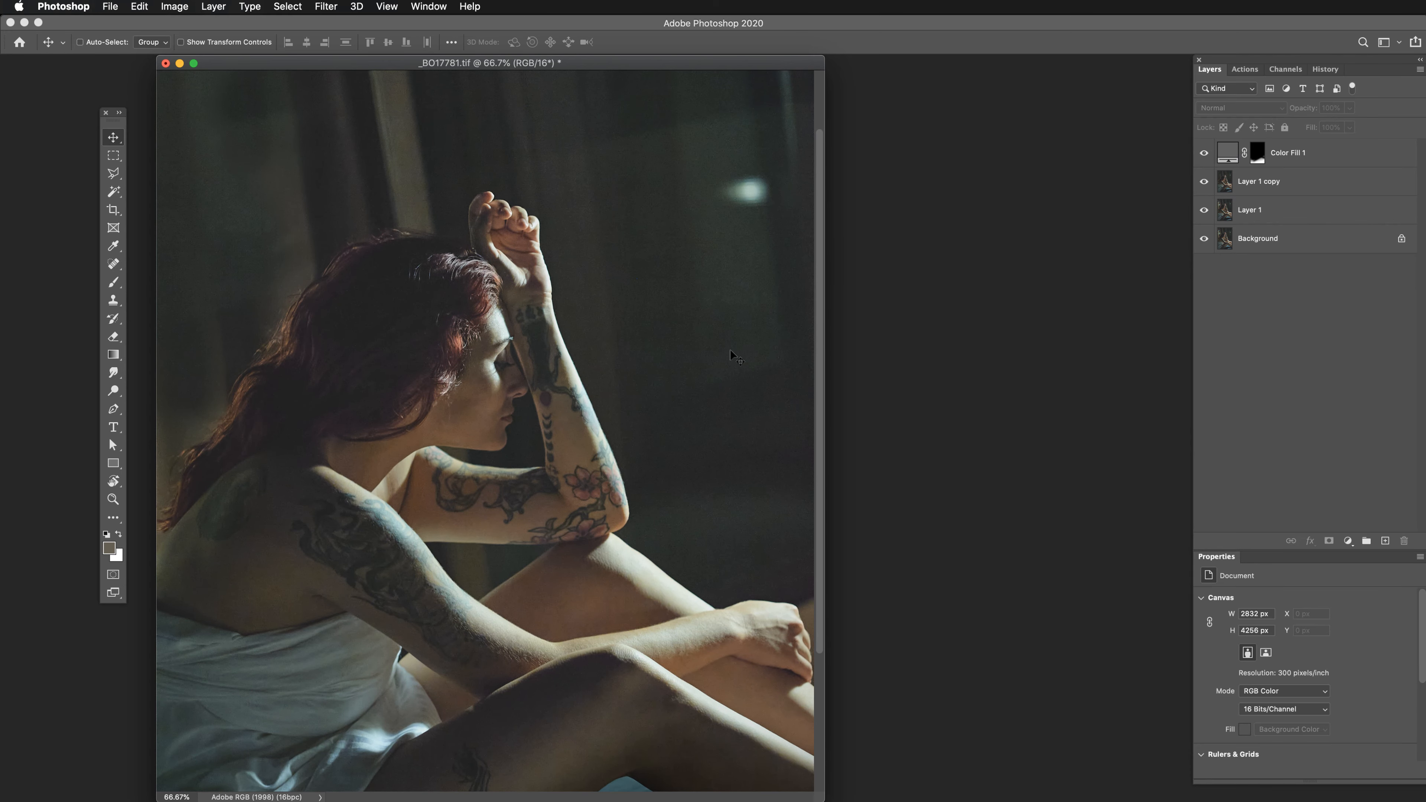
{"action": "key", "text": "super+Tab"}
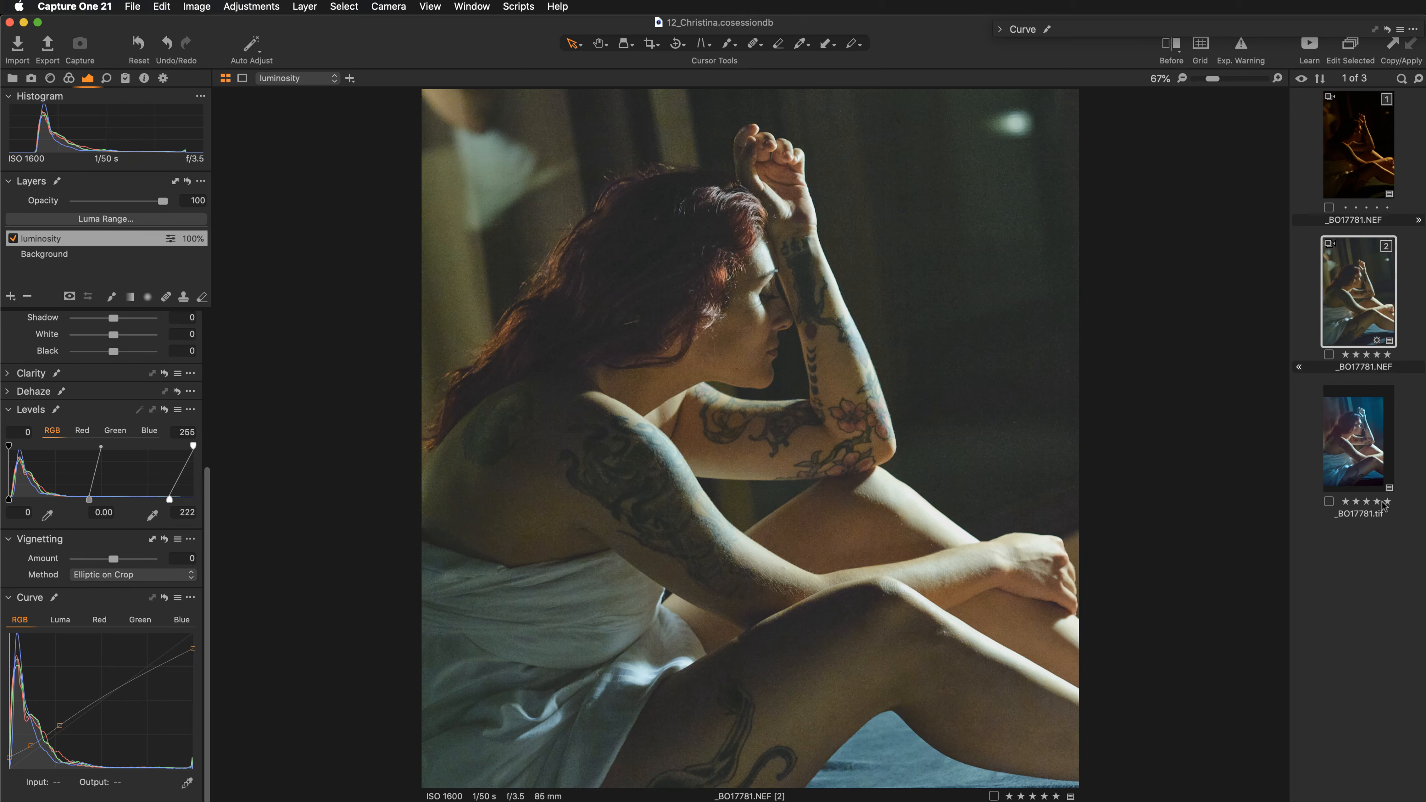
{"action": "left_click", "coordinate": [1357, 442]}
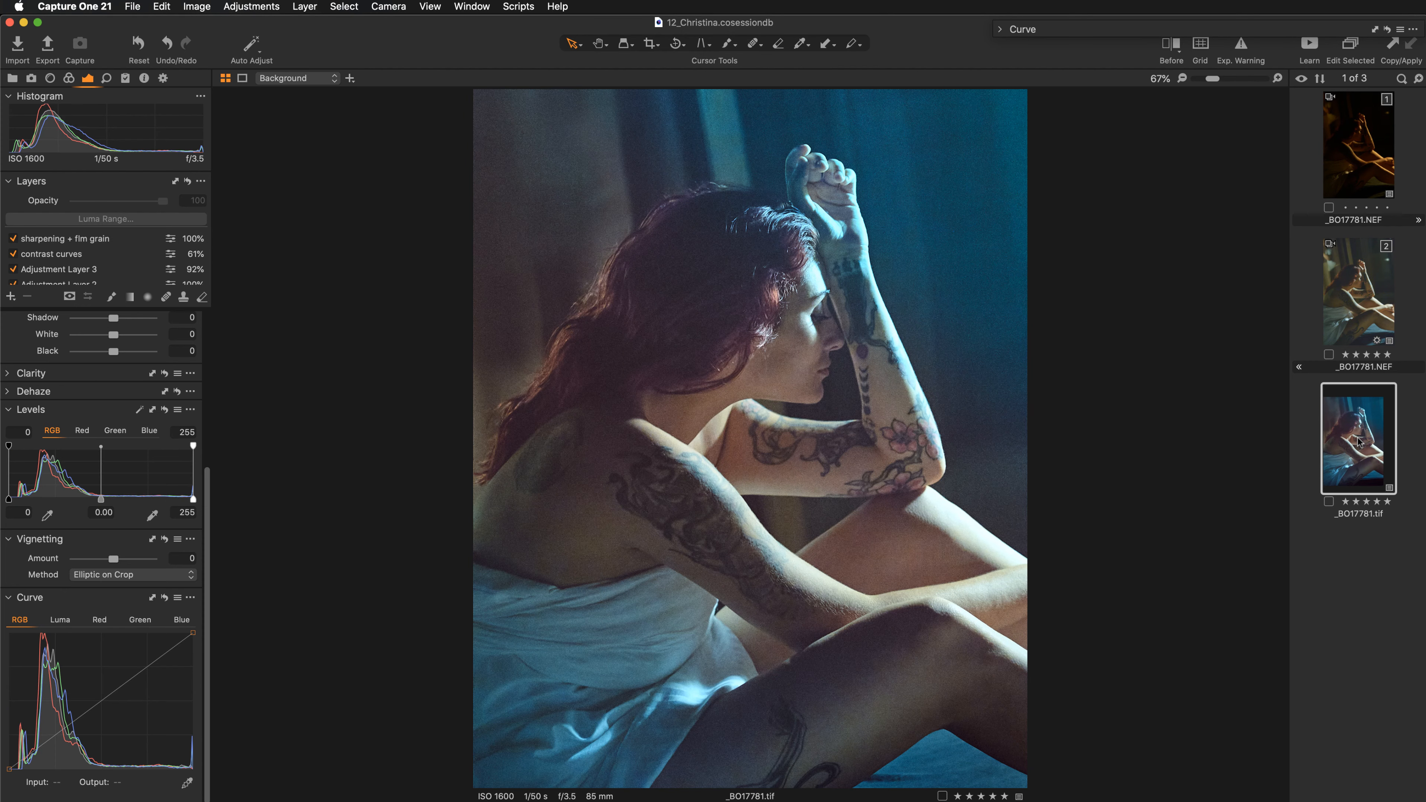
{"action": "key", "text": "y"}
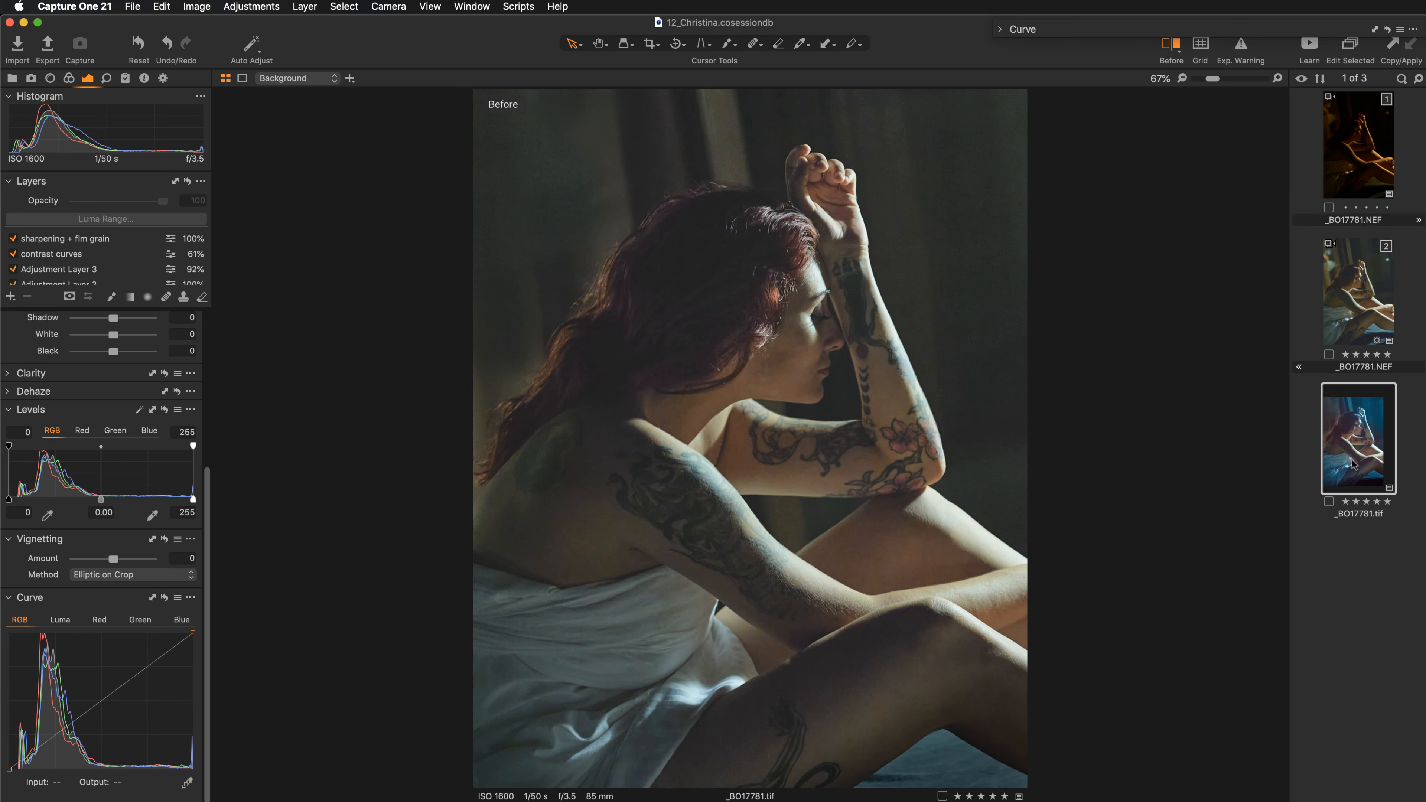
Compare the Photoshop document with the Capture One view of _BO17781.tif, toggling the latter between After and Before
{"action": "key", "text": "super+Tab"}
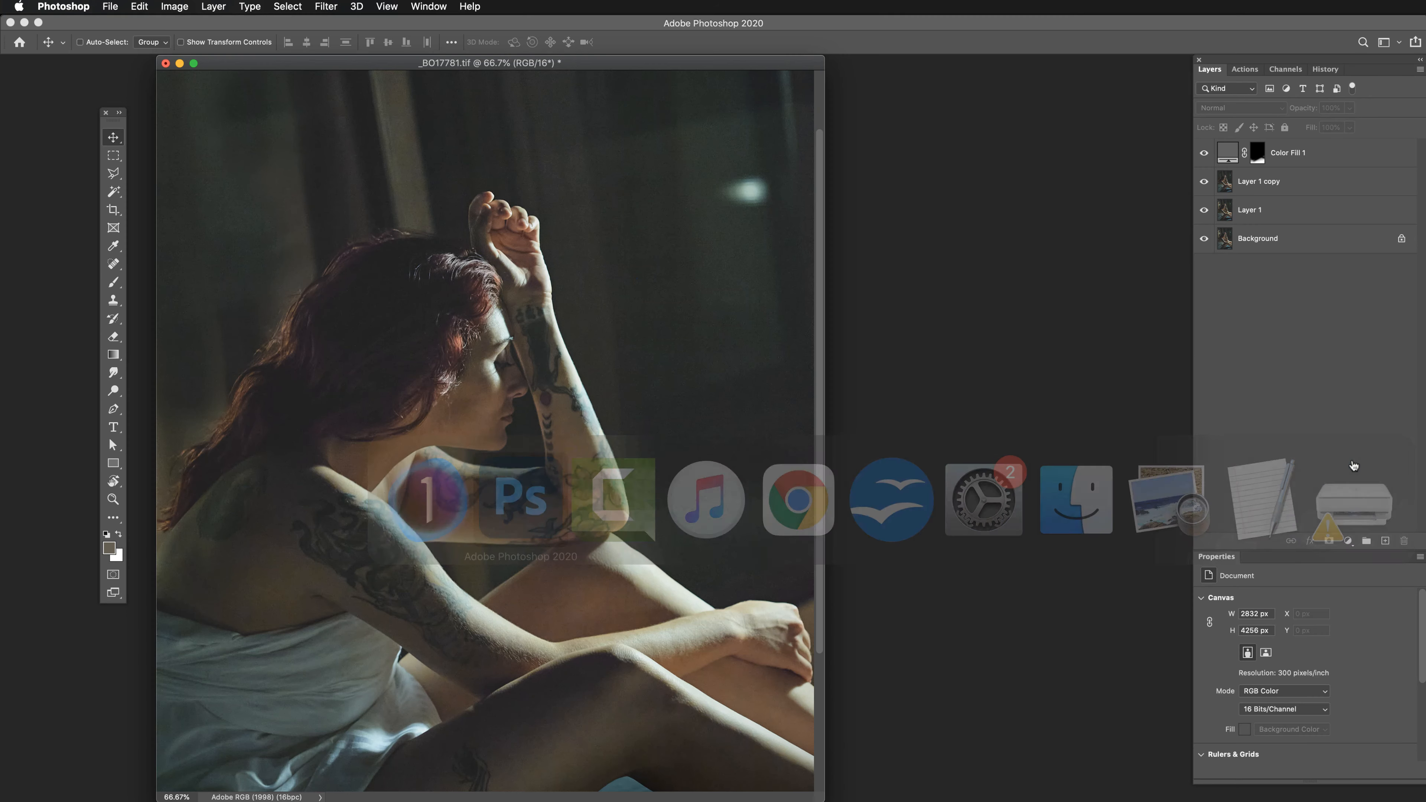
{"action": "left_click_drag", "start_coordinate": [821, 548], "coordinate": [823, 573]}
{"action": "key", "text": "super+Tab"}
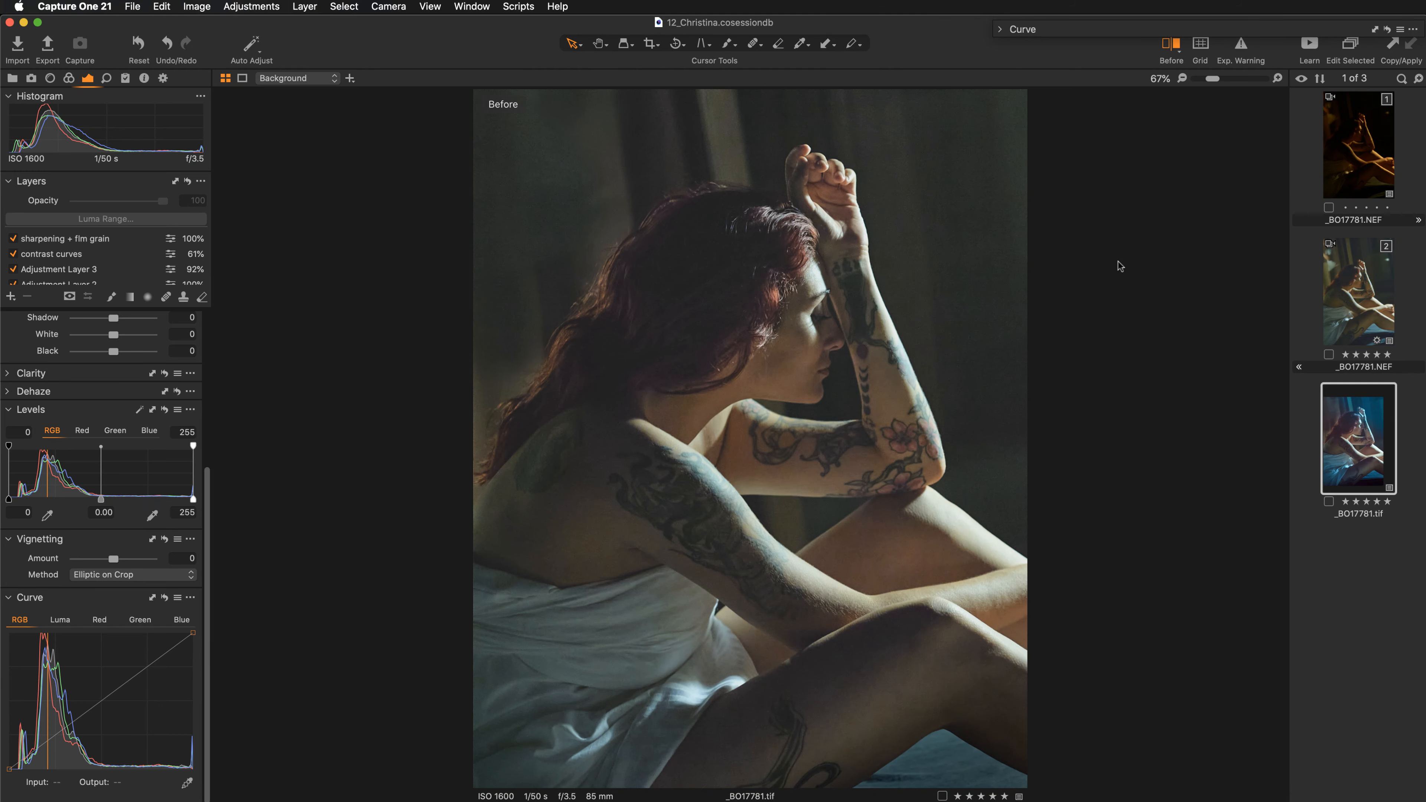
{"action": "key", "text": "y"}
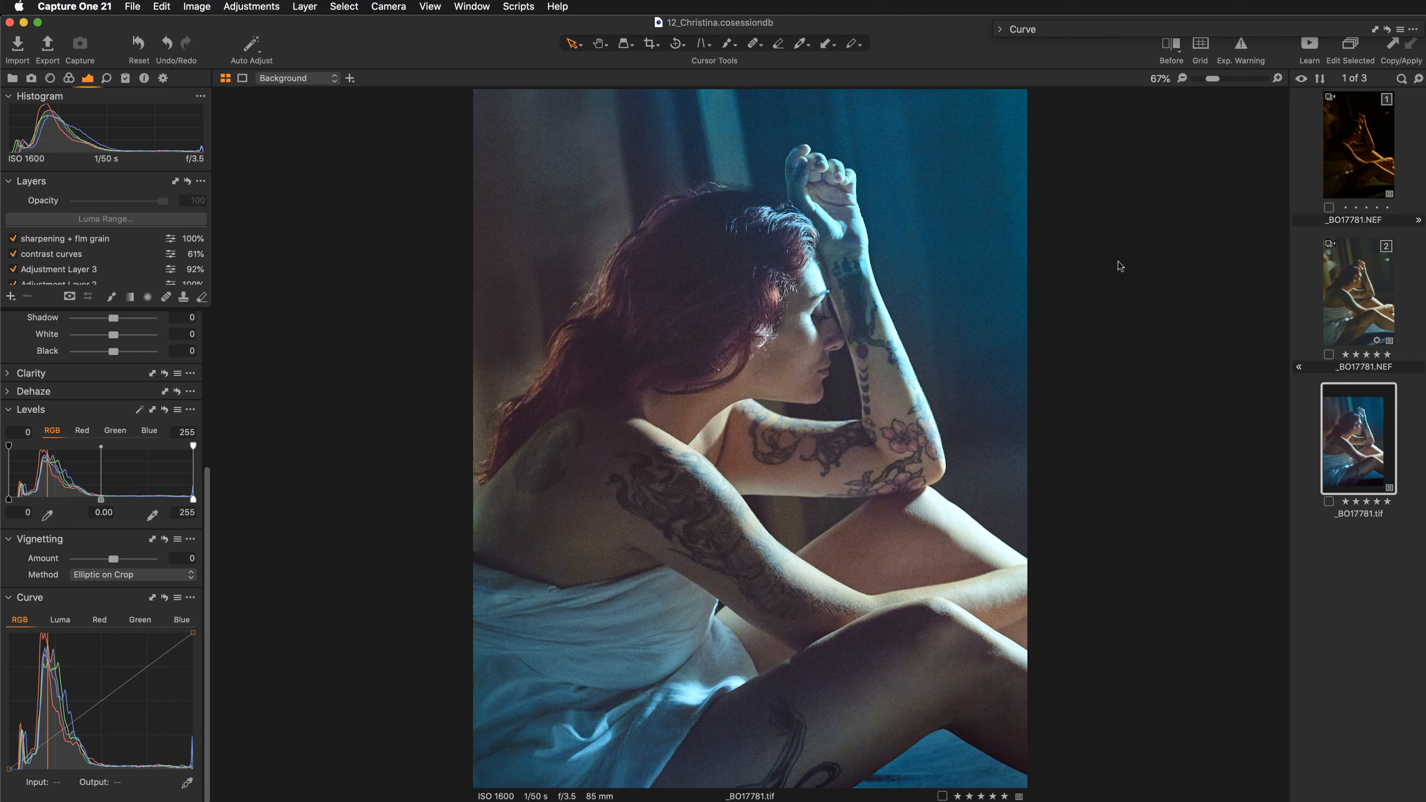
{"action": "key", "text": "y"}
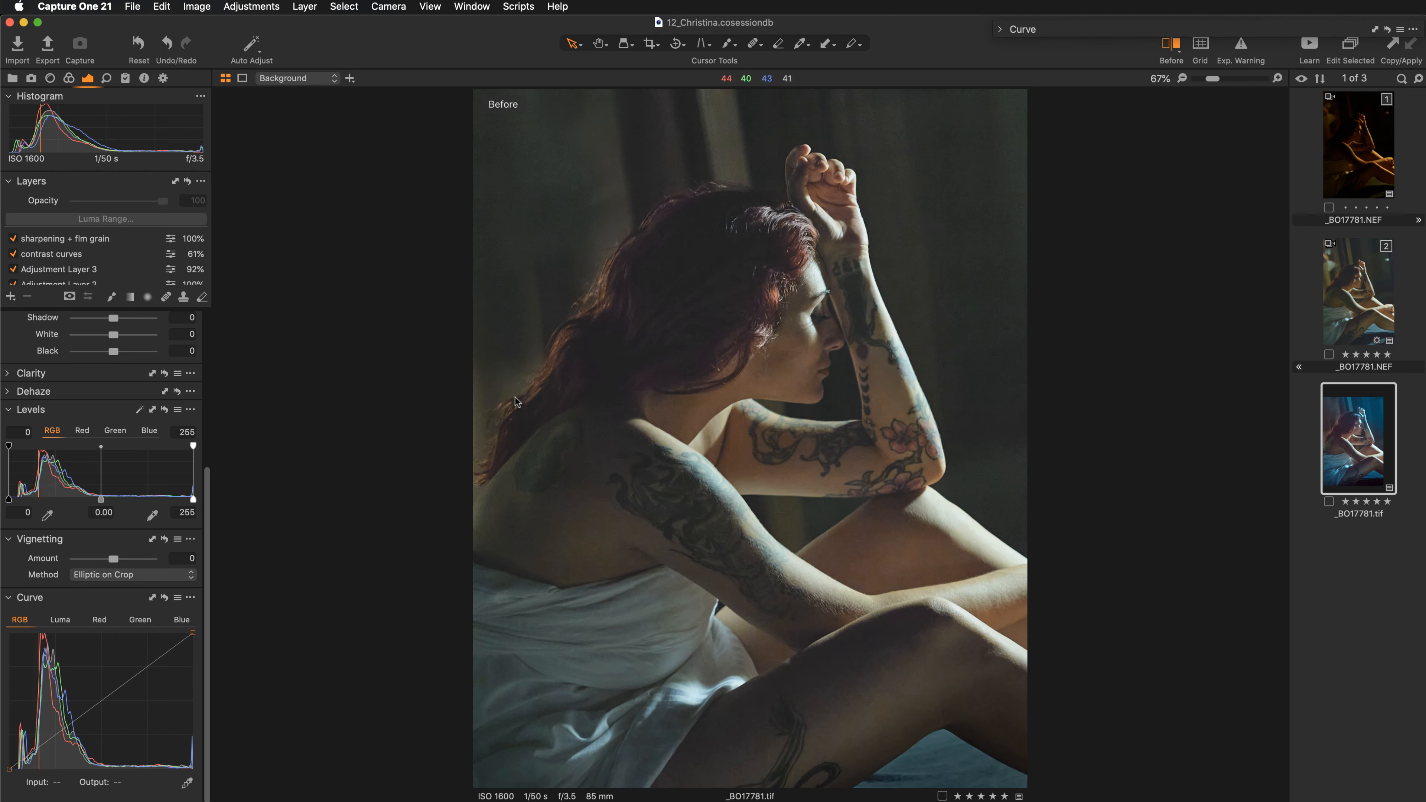
Set the Layers tool to Medium Size and turn off all adjustment layers of _BO17781.tif
{"action": "left_click", "coordinate": [200, 181]}
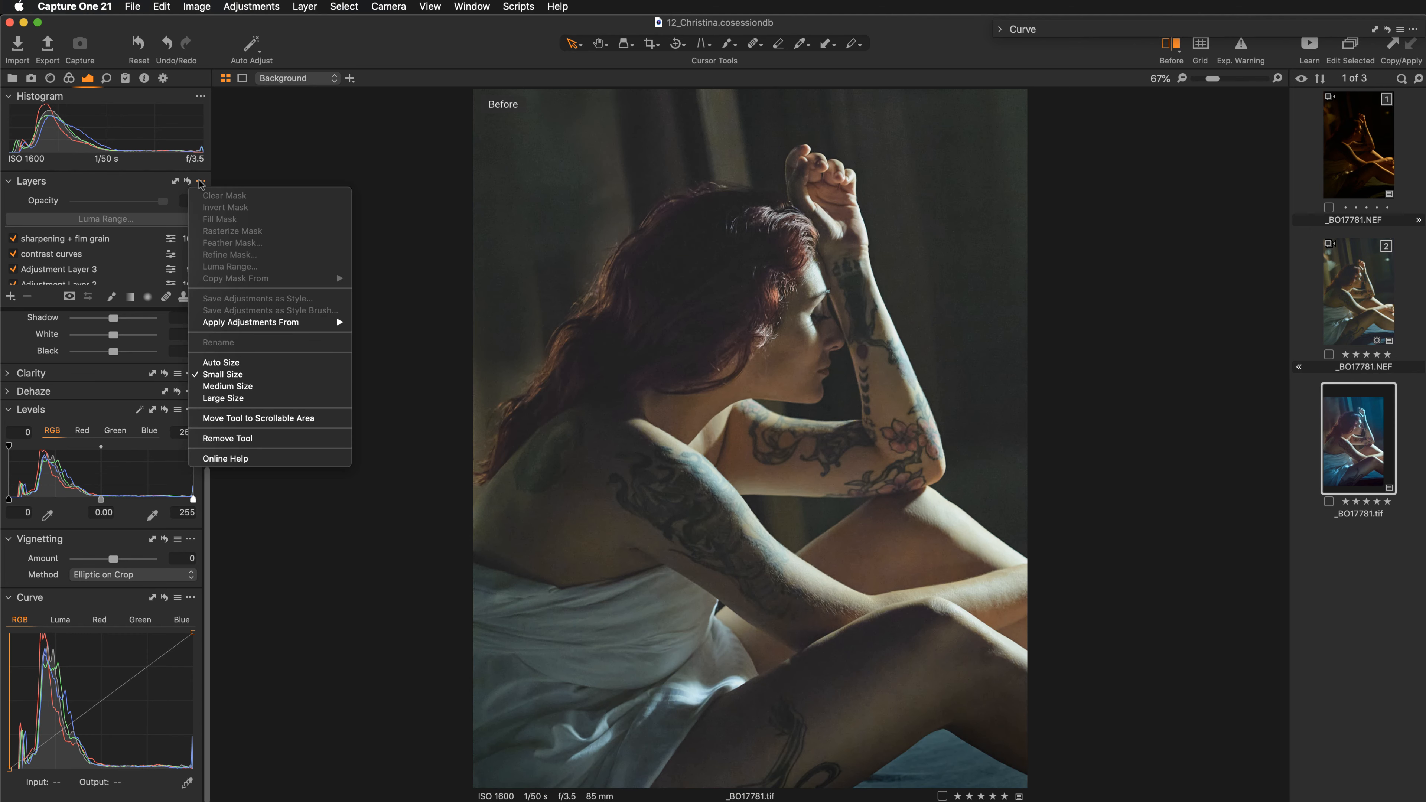
{"action": "left_click", "coordinate": [233, 387]}
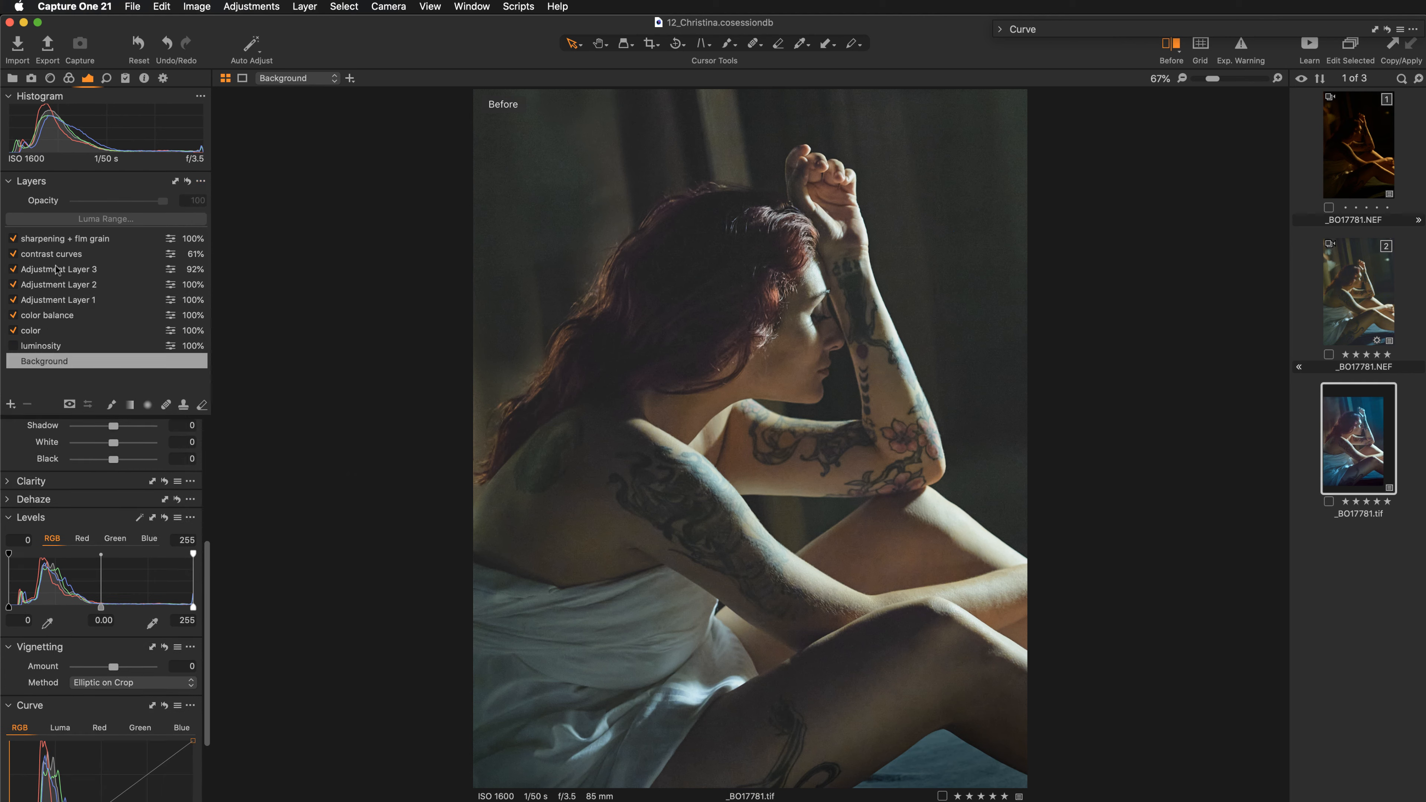
{"action": "left_click", "coordinate": [13, 239]}
{"action": "left_click", "coordinate": [13, 269]}
{"action": "left_click", "coordinate": [13, 284]}
{"action": "left_click", "coordinate": [13, 299]}
{"action": "left_click", "coordinate": [13, 315]}
{"action": "left_click", "coordinate": [12, 330]}
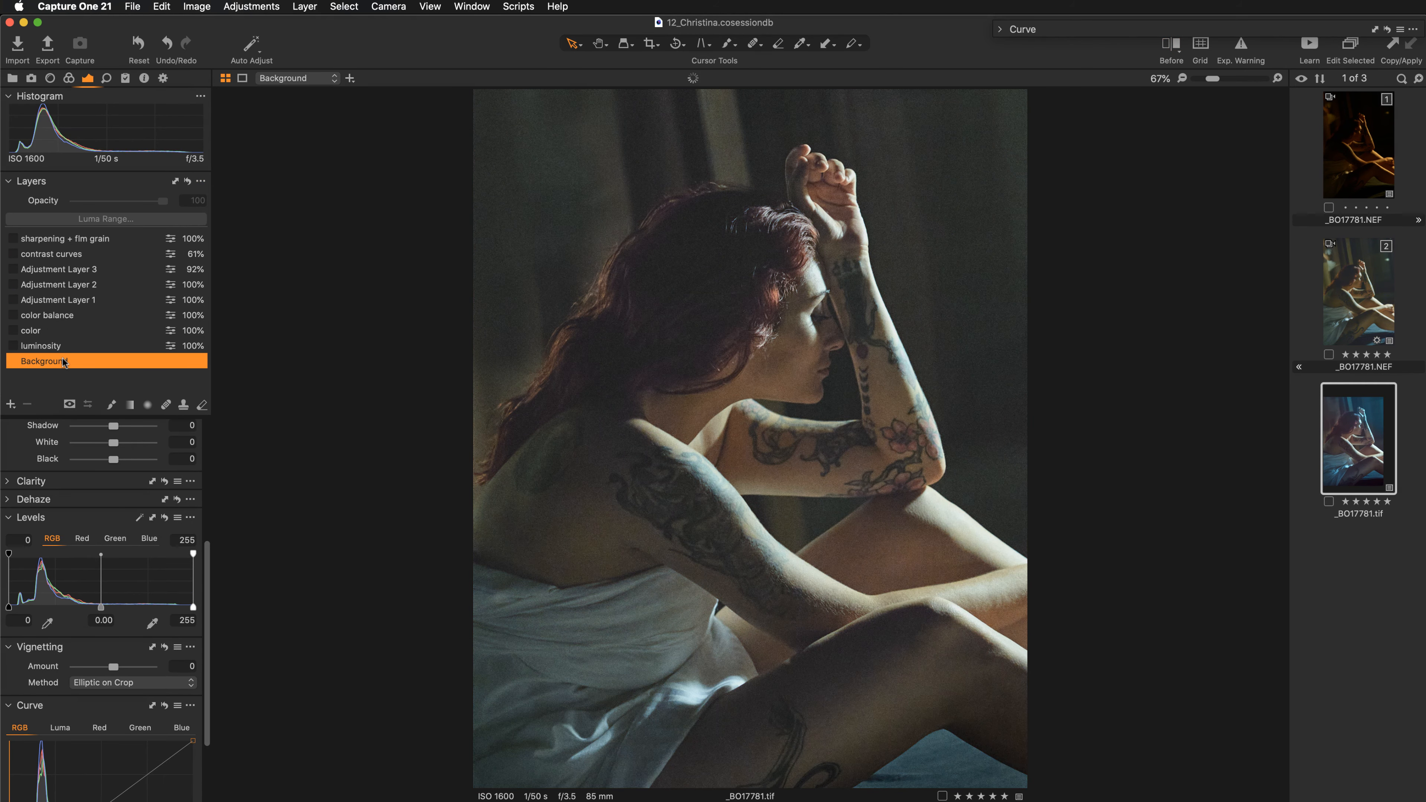
Select the luminosity layer, toggle it on and off to check its effect, and turn on the color layer
{"action": "scroll", "coordinate": [149, 532], "scroll_direction": "up", "scroll_amount": 5}
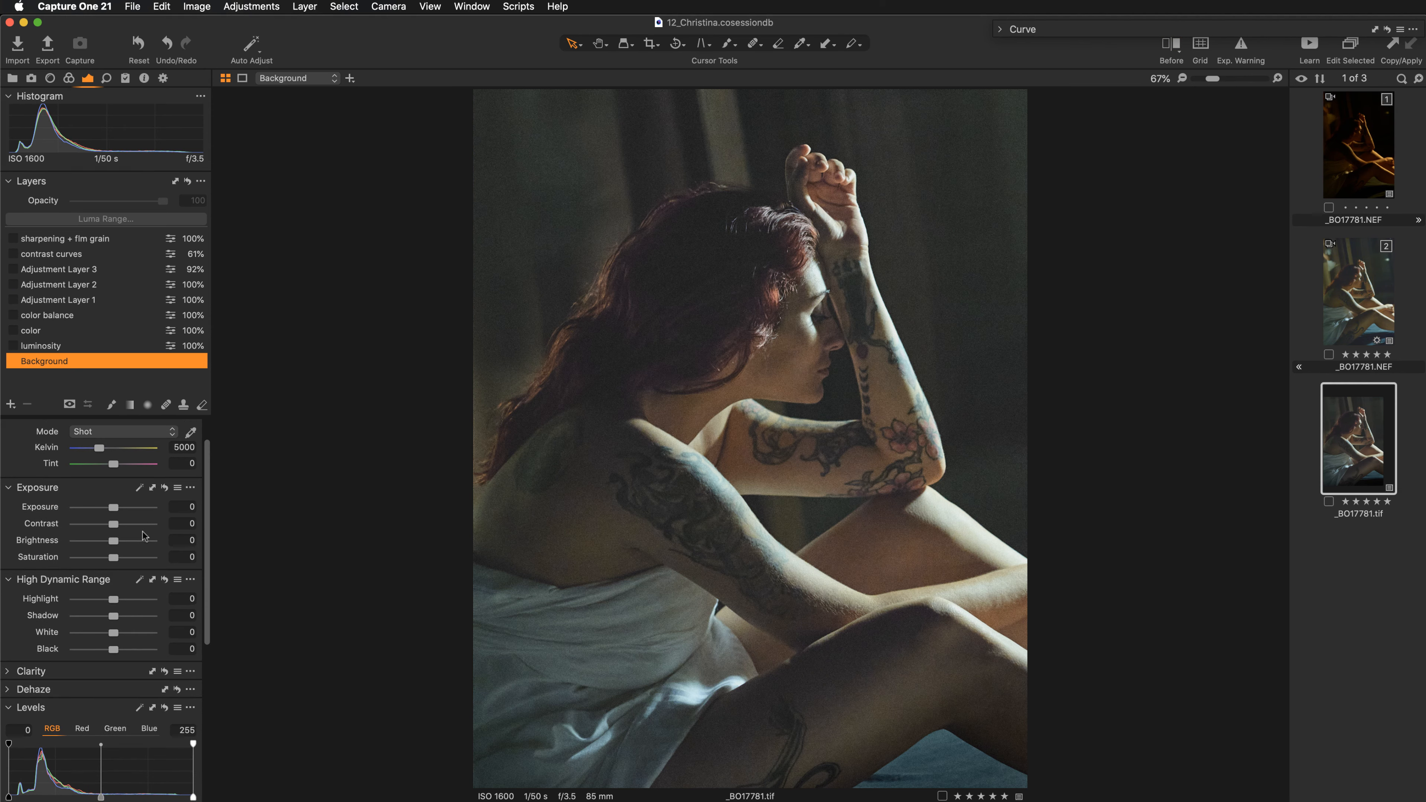
{"action": "left_click", "coordinate": [67, 345]}
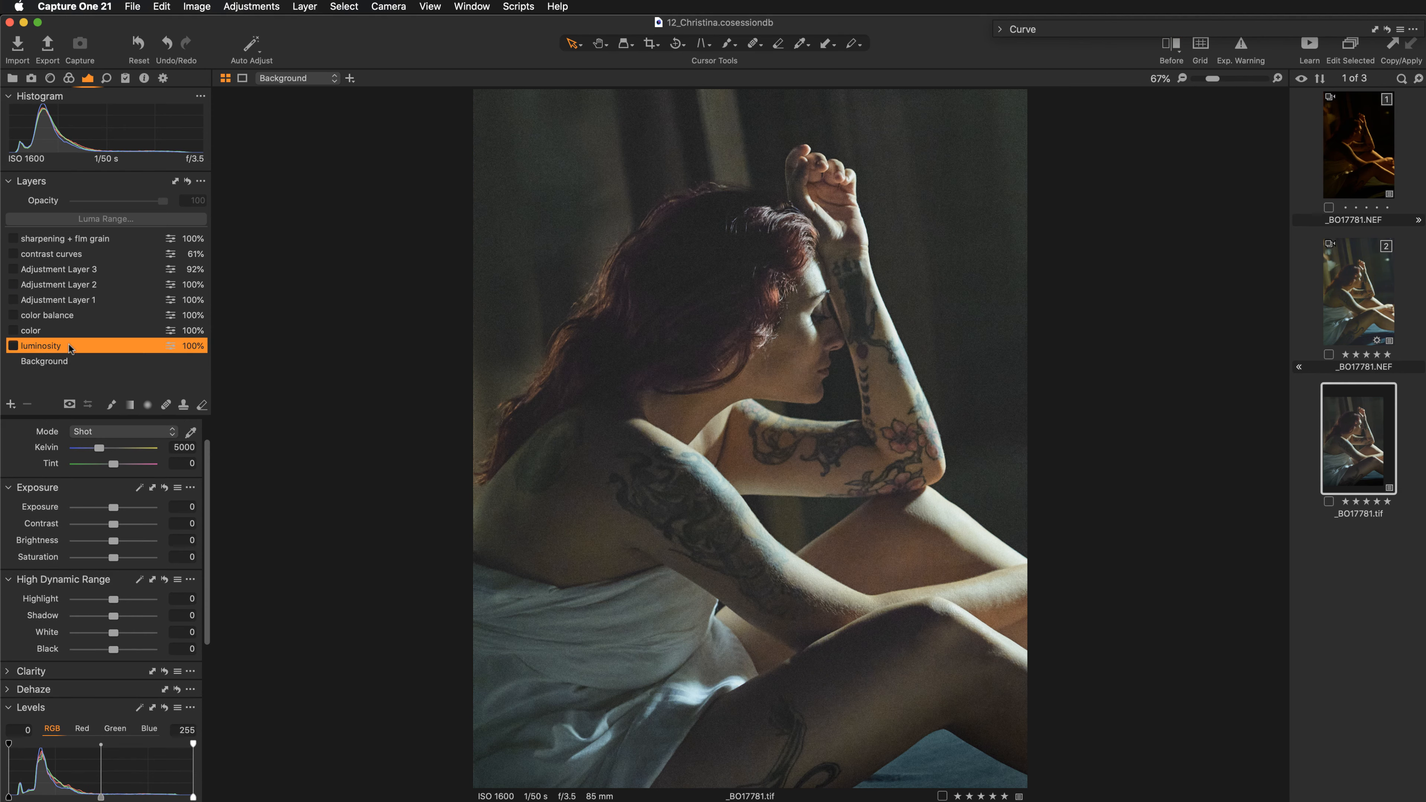
{"action": "left_click", "coordinate": [12, 345]}
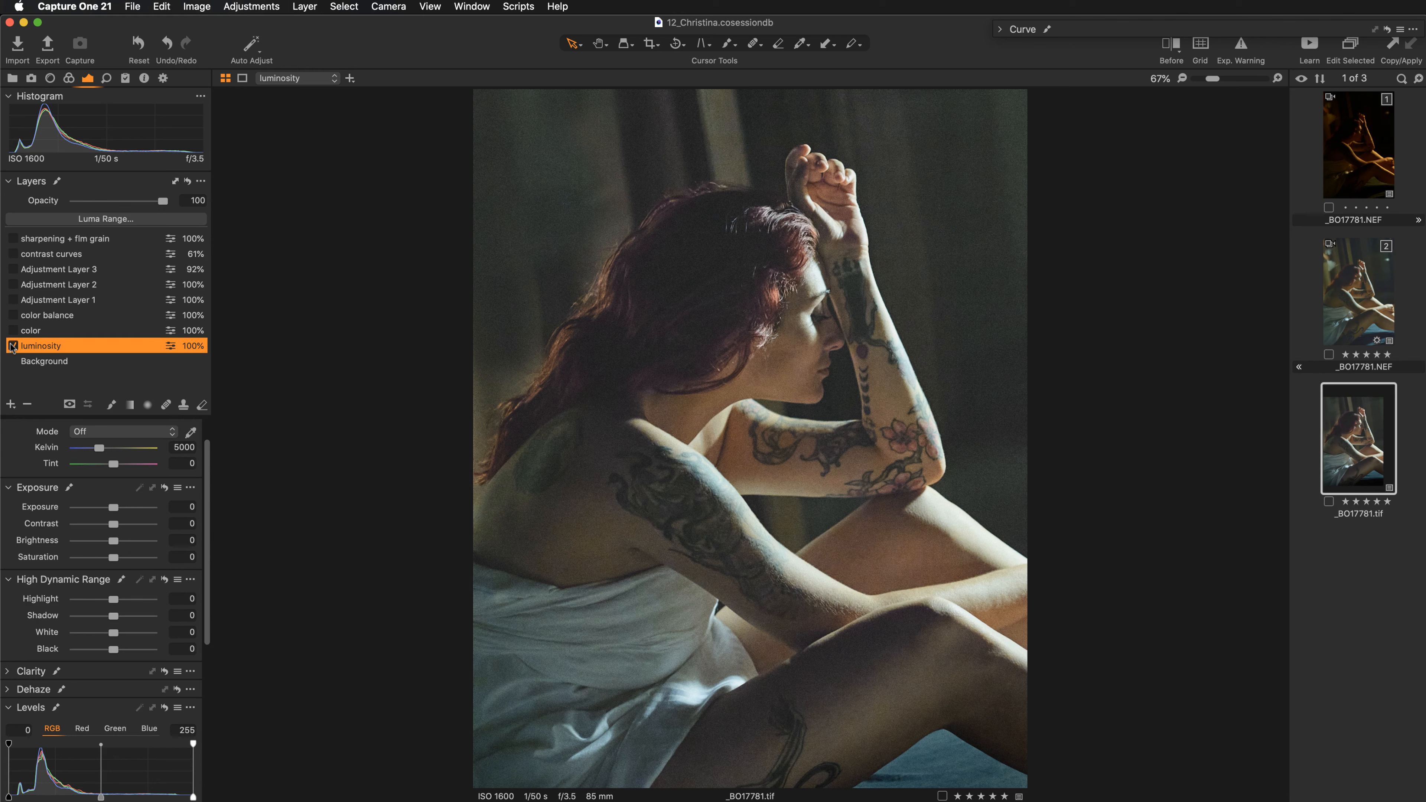
{"action": "left_click", "coordinate": [13, 346]}
{"action": "left_click", "coordinate": [12, 346]}
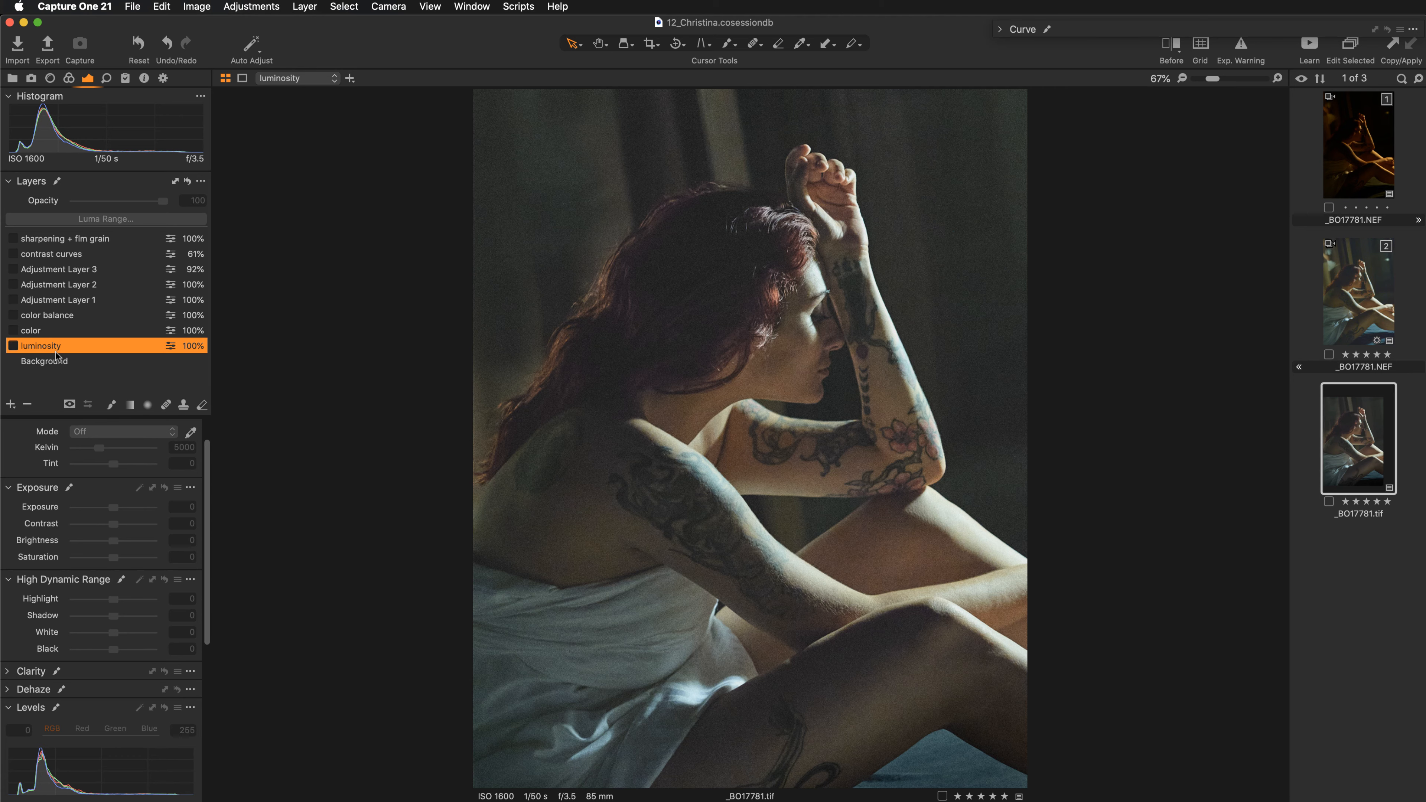
{"action": "left_click", "coordinate": [13, 331]}
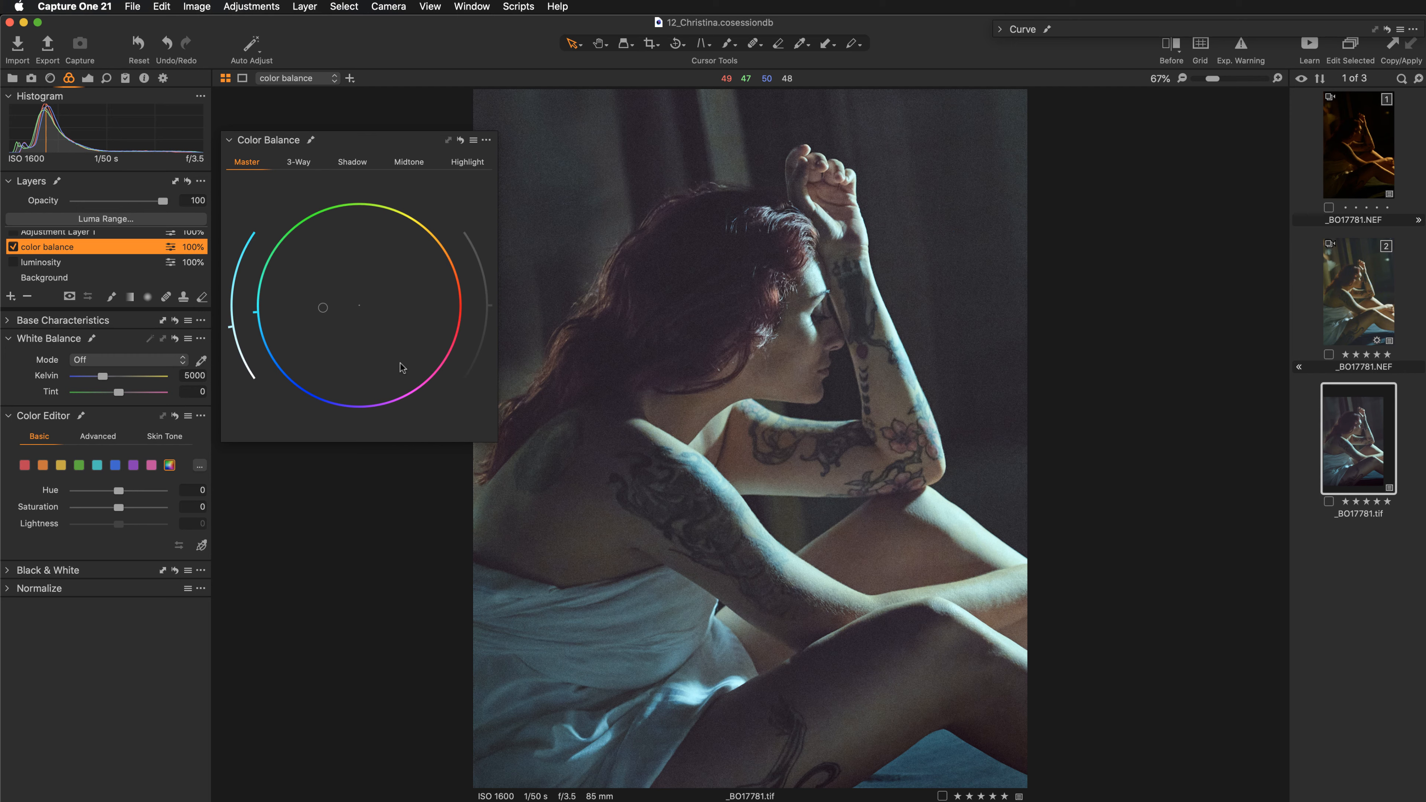
Toggle the color balance layer off and on to compare its effect, and show its Shadow color wheel
{"action": "left_click", "coordinate": [12, 246]}
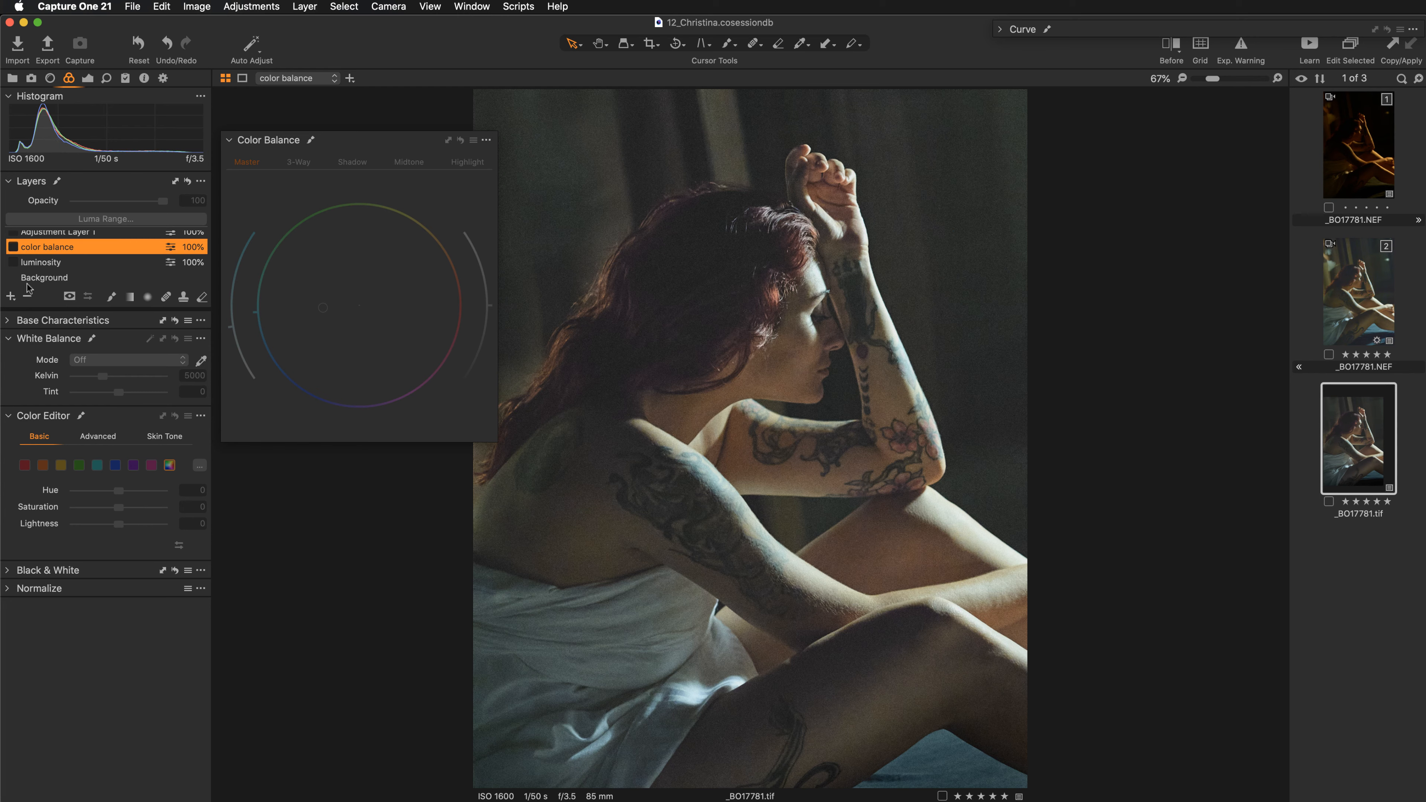
{"action": "left_click", "coordinate": [12, 247]}
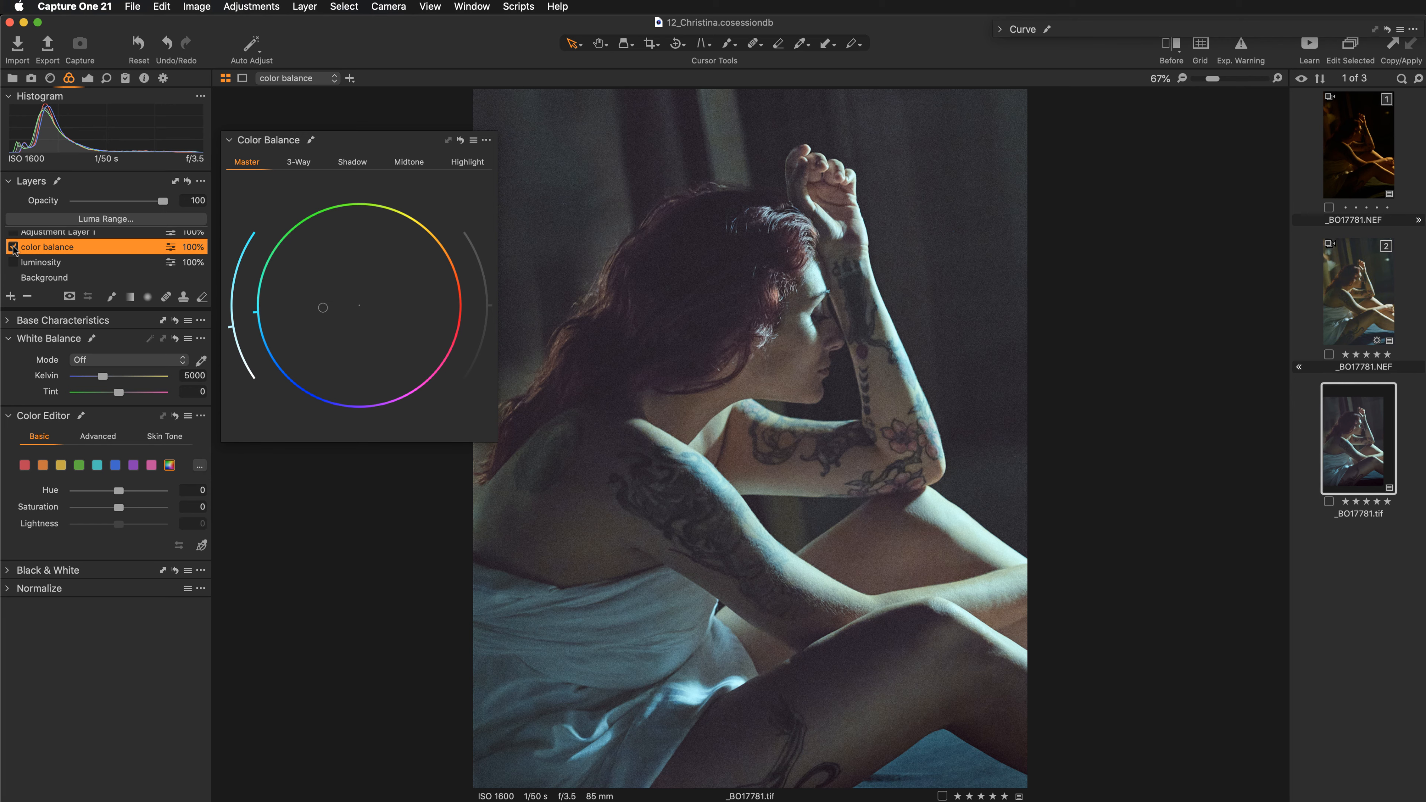
{"action": "left_click", "coordinate": [356, 161]}
{"action": "left_click", "coordinate": [355, 161]}
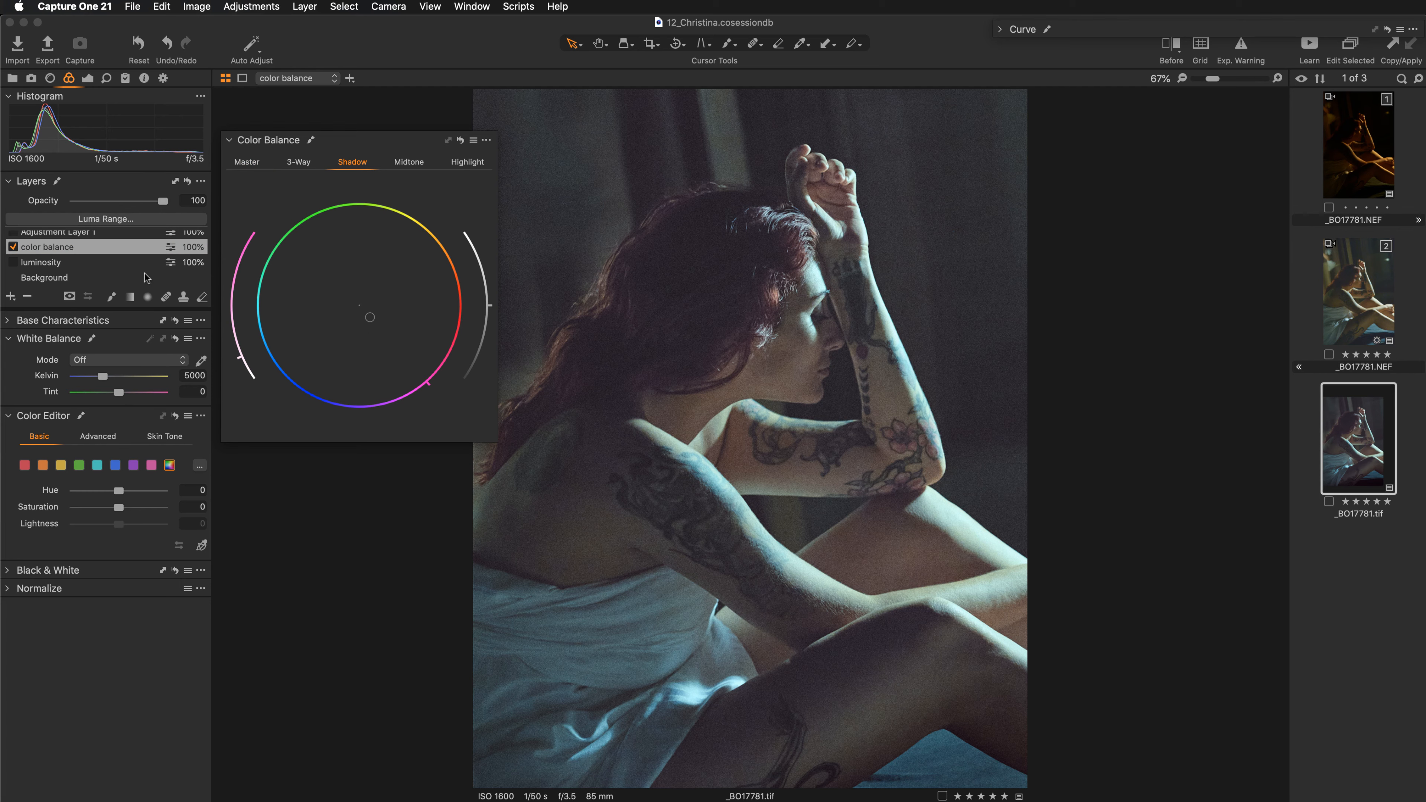
{"action": "left_click", "coordinate": [13, 248]}
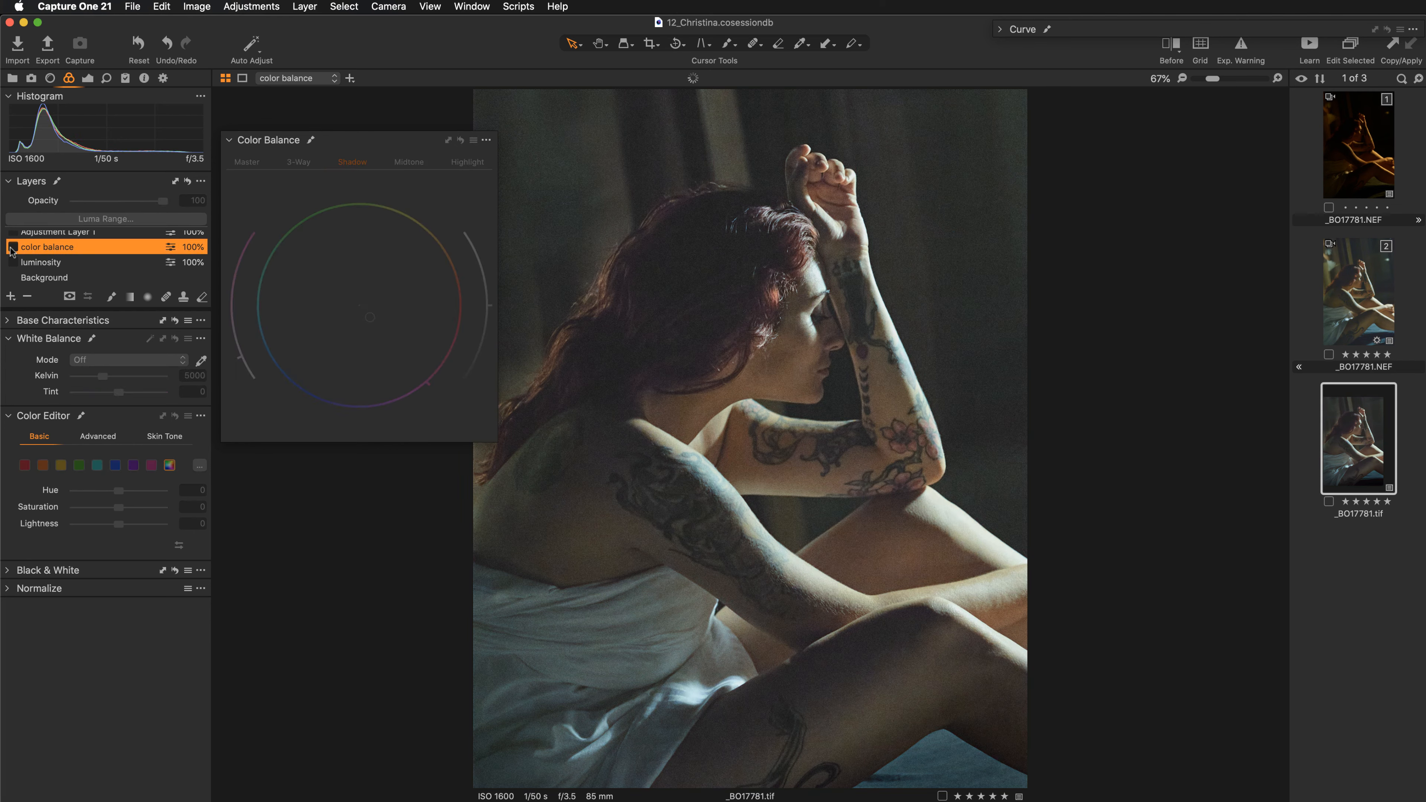
{"action": "left_click", "coordinate": [13, 248]}
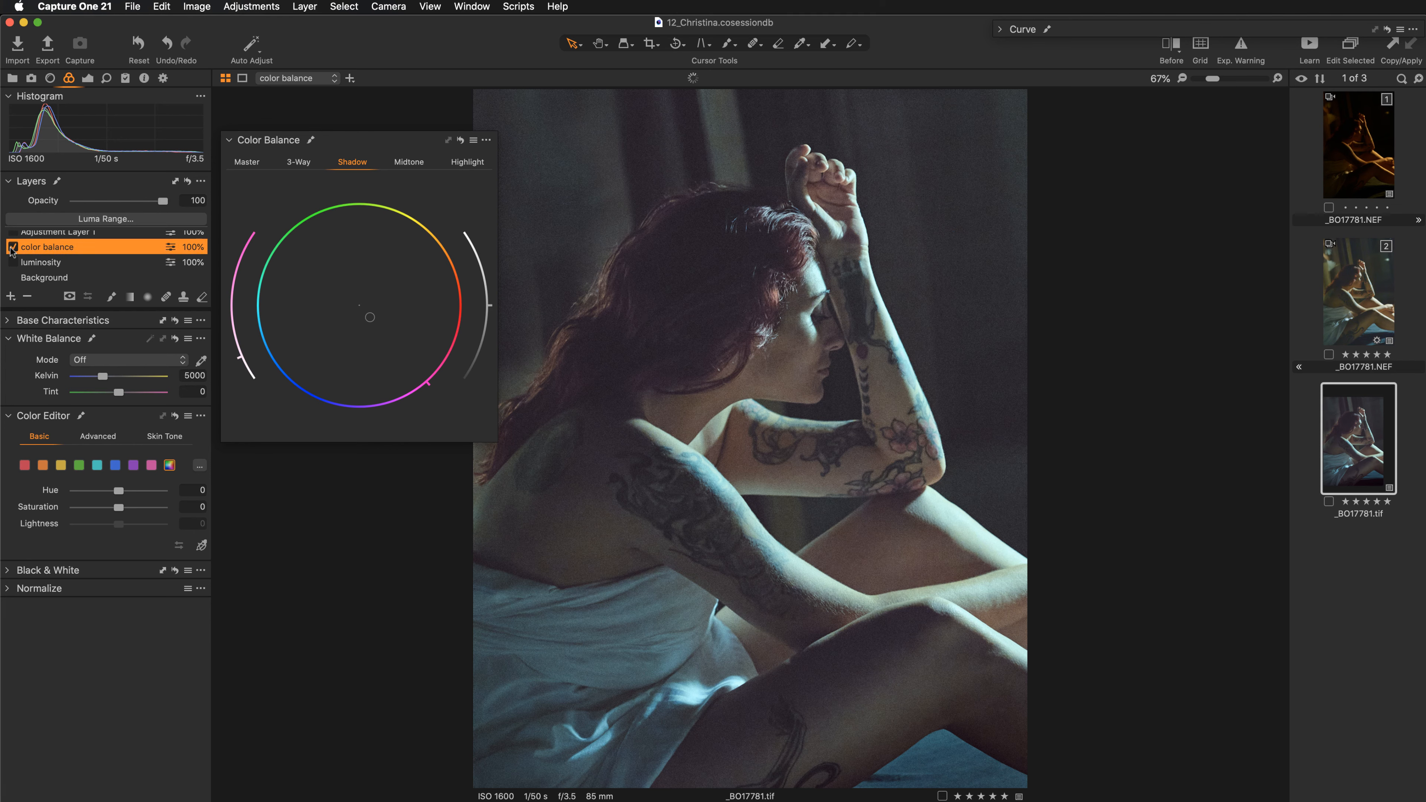
{"action": "left_click", "coordinate": [12, 247]}
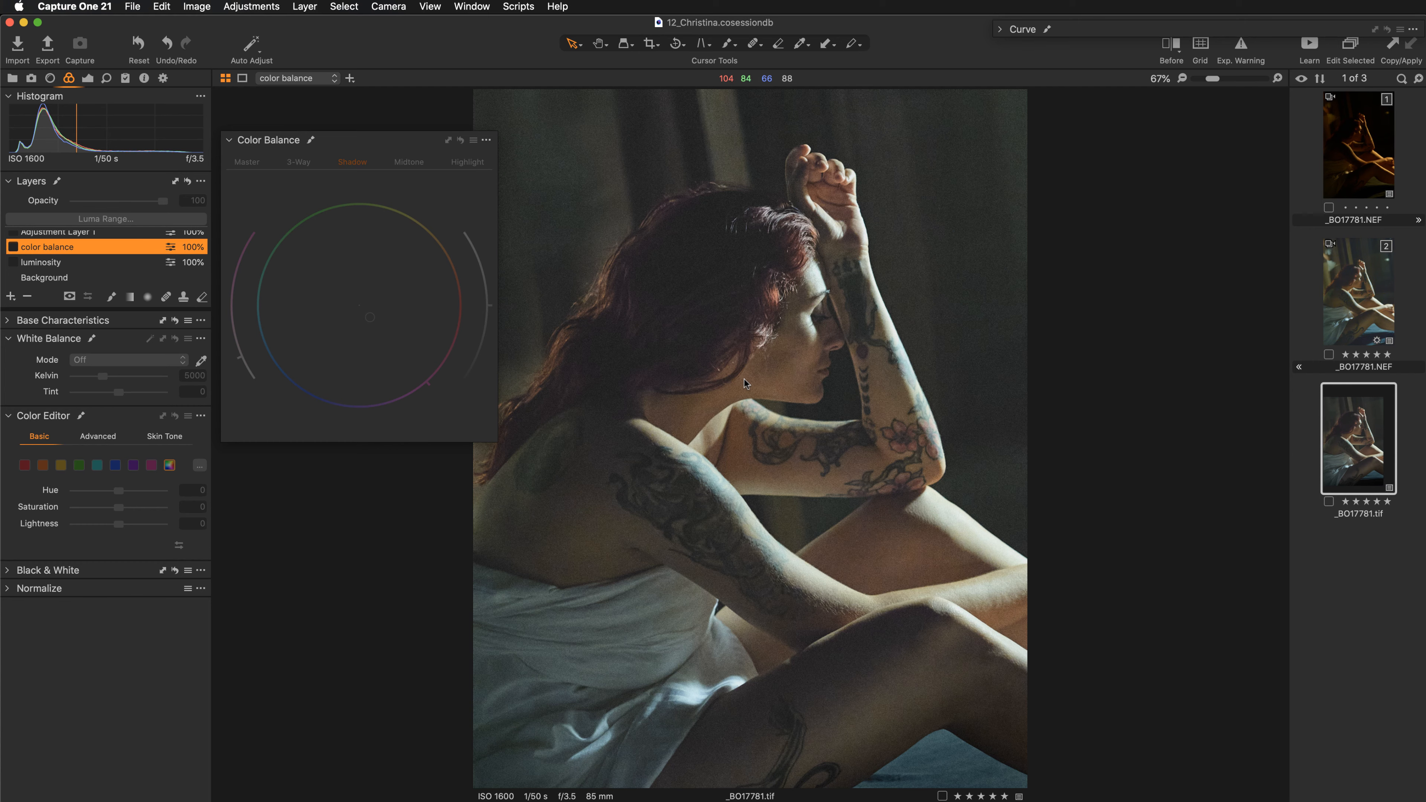
{"action": "left_click", "coordinate": [13, 248]}
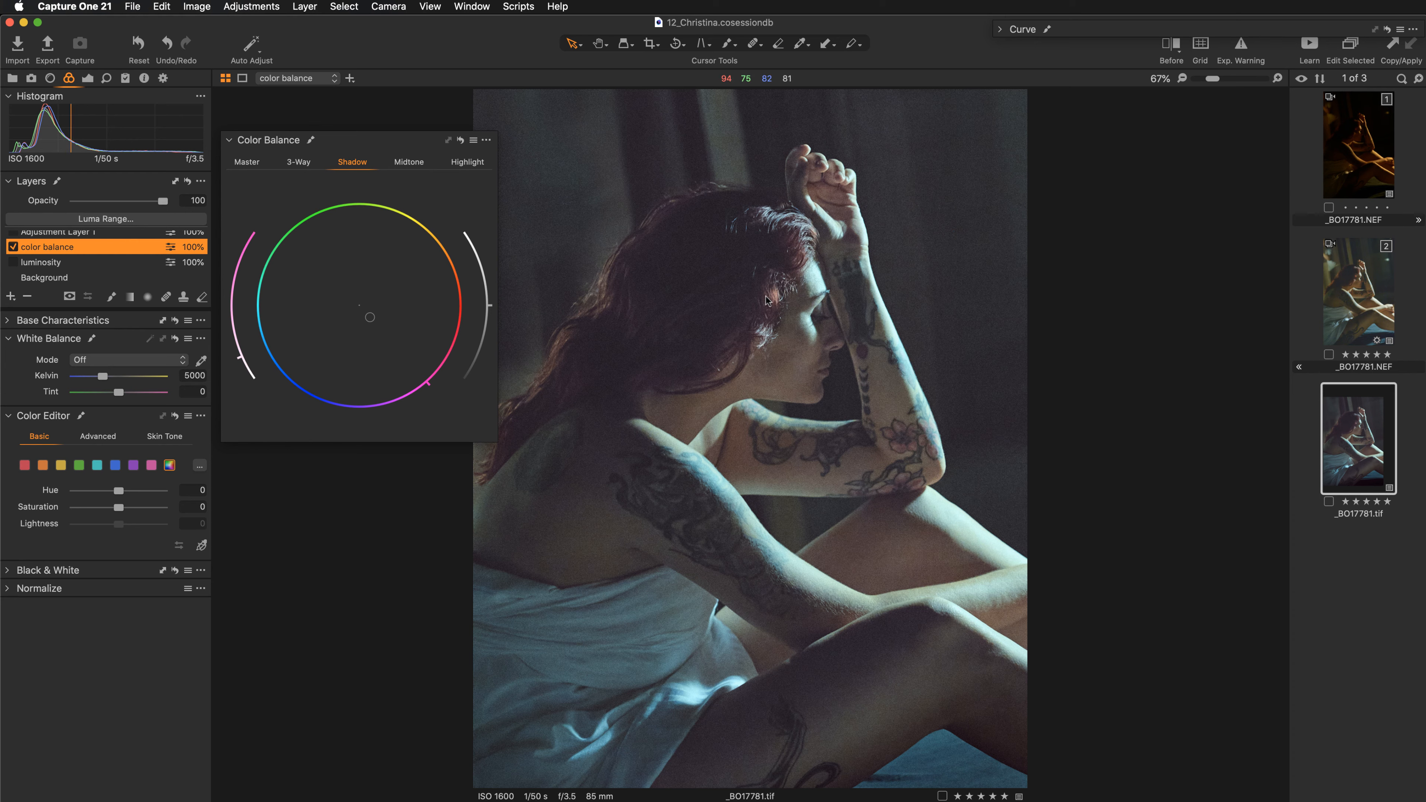
Examine the Midtone and Highlight color wheels of the color balance layer, and return to the Shadow wheel
{"action": "left_click", "coordinate": [397, 163]}
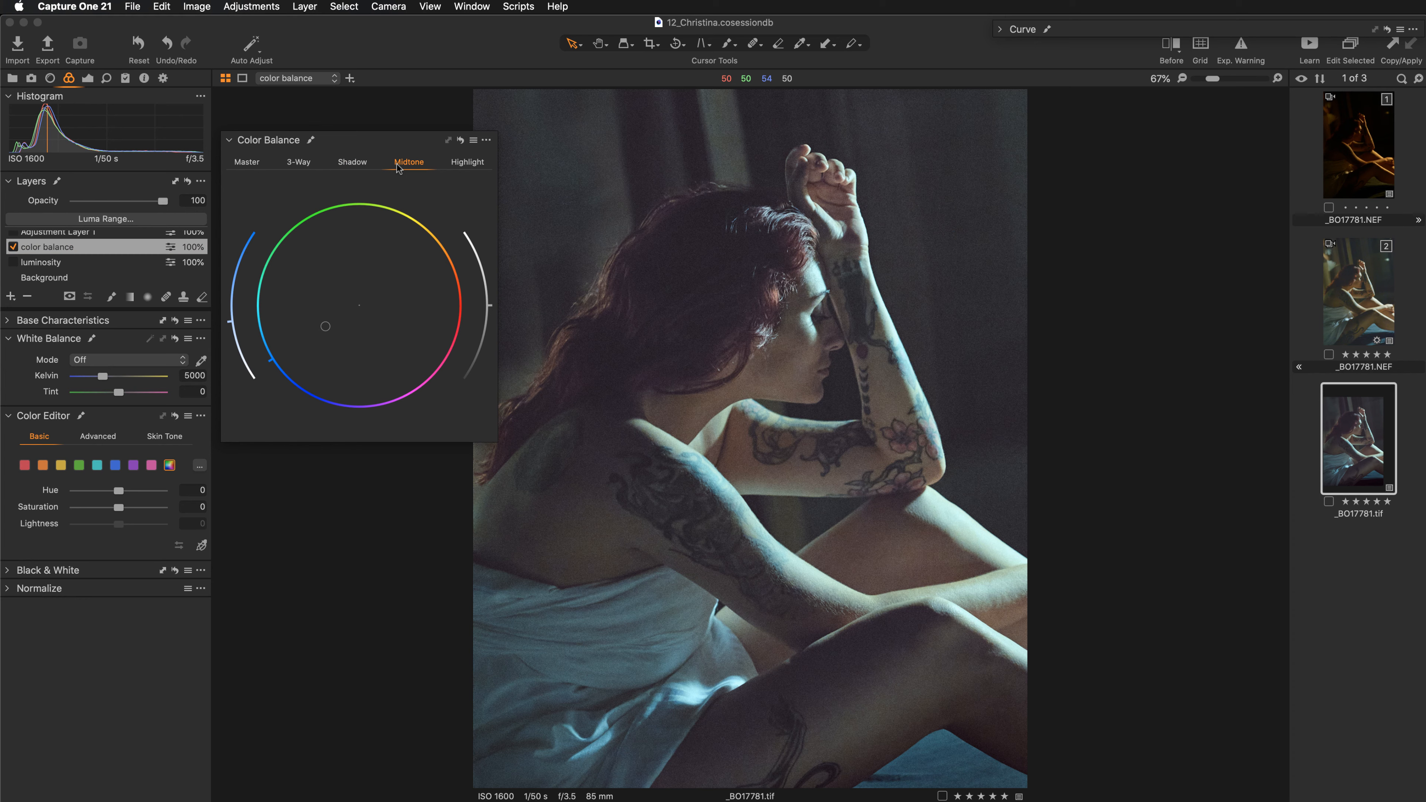
{"action": "left_click", "coordinate": [482, 165]}
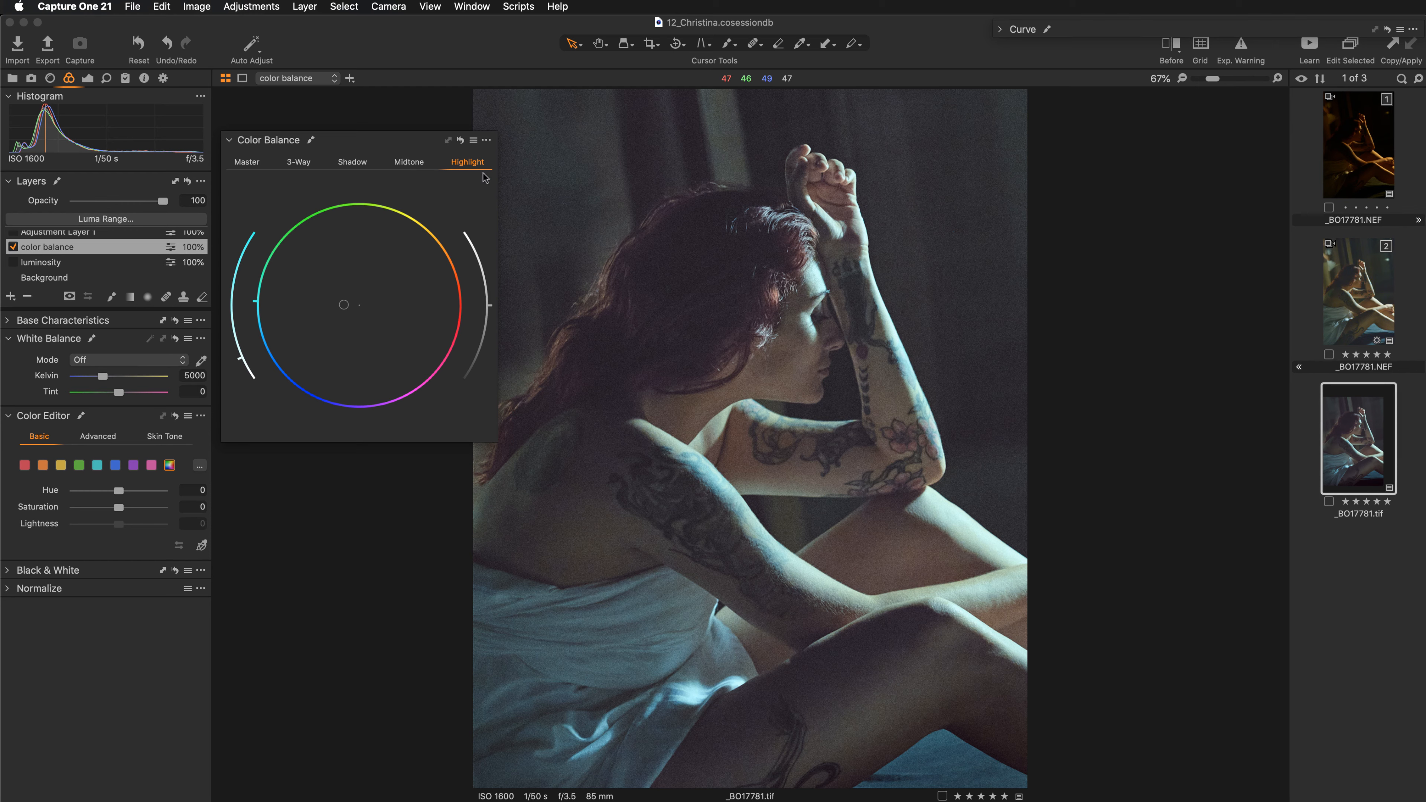
{"action": "left_click", "coordinate": [409, 163]}
{"action": "left_click", "coordinate": [346, 165]}
Dock the floating Color Balance tool above White Balance and set the Layers tool to Medium Size
{"action": "left_click_drag", "start_coordinate": [370, 142], "coordinate": [120, 327]}
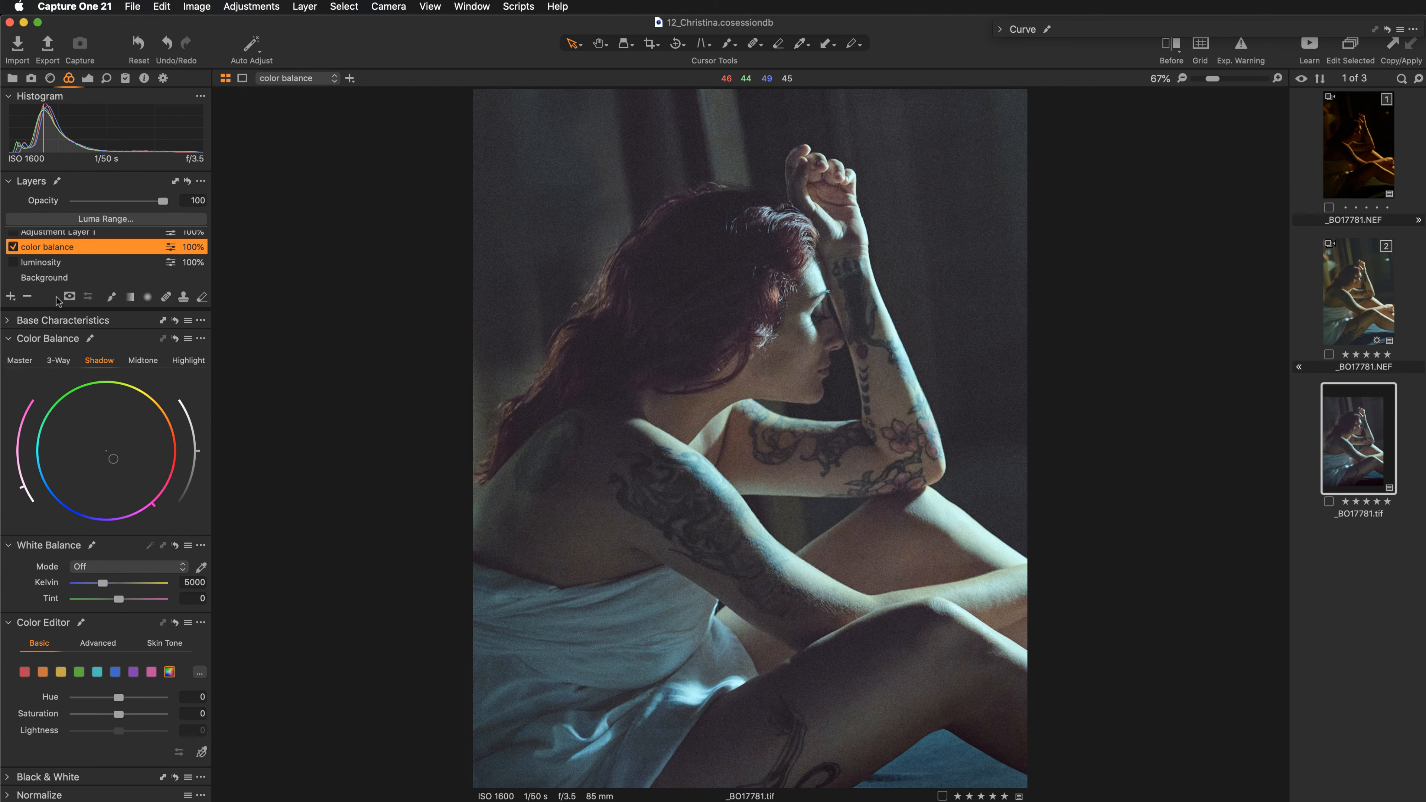
{"action": "left_click", "coordinate": [200, 182]}
{"action": "left_click", "coordinate": [226, 386]}
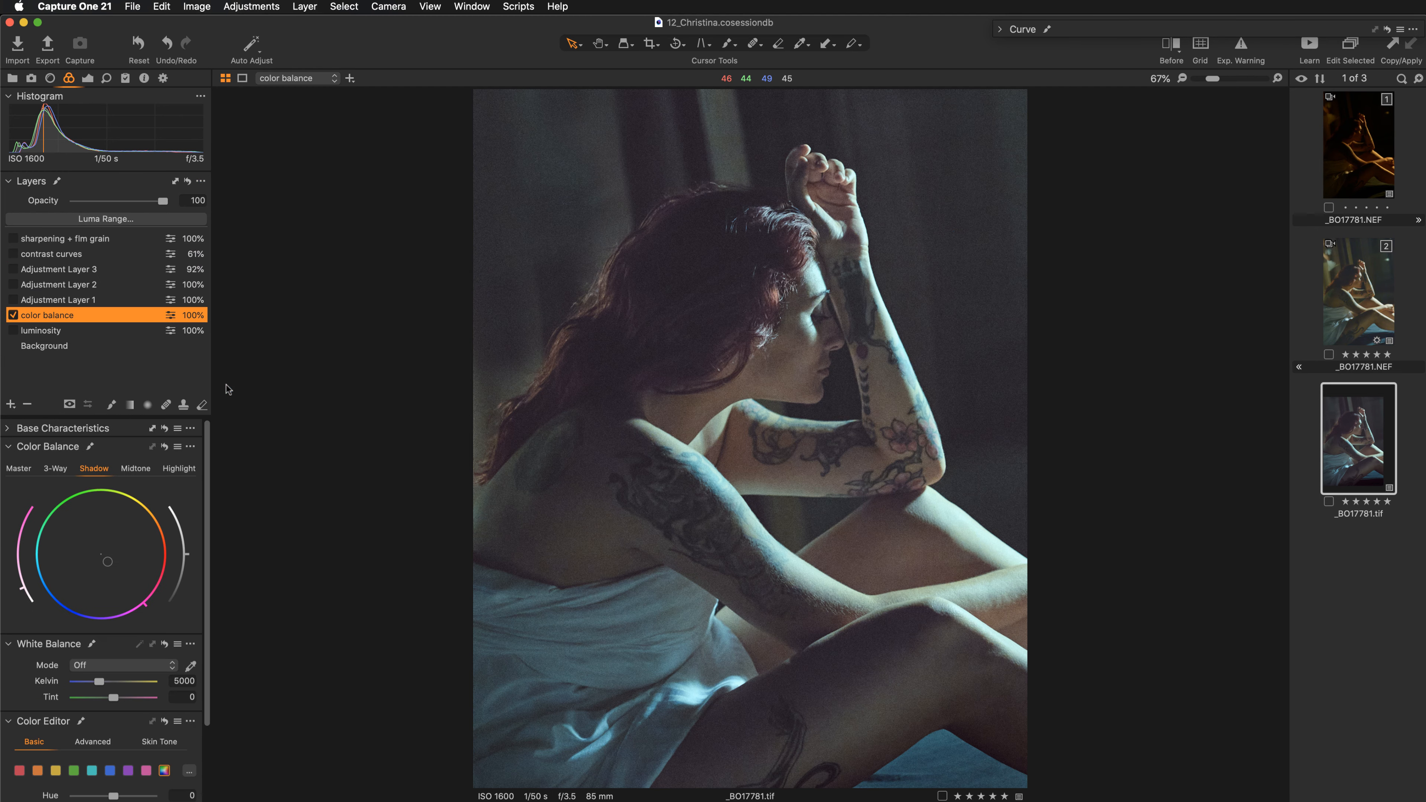
Check the color balance layer by switching it off and on, and select and enable Adjustment Layer 1
{"action": "left_click", "coordinate": [14, 315]}
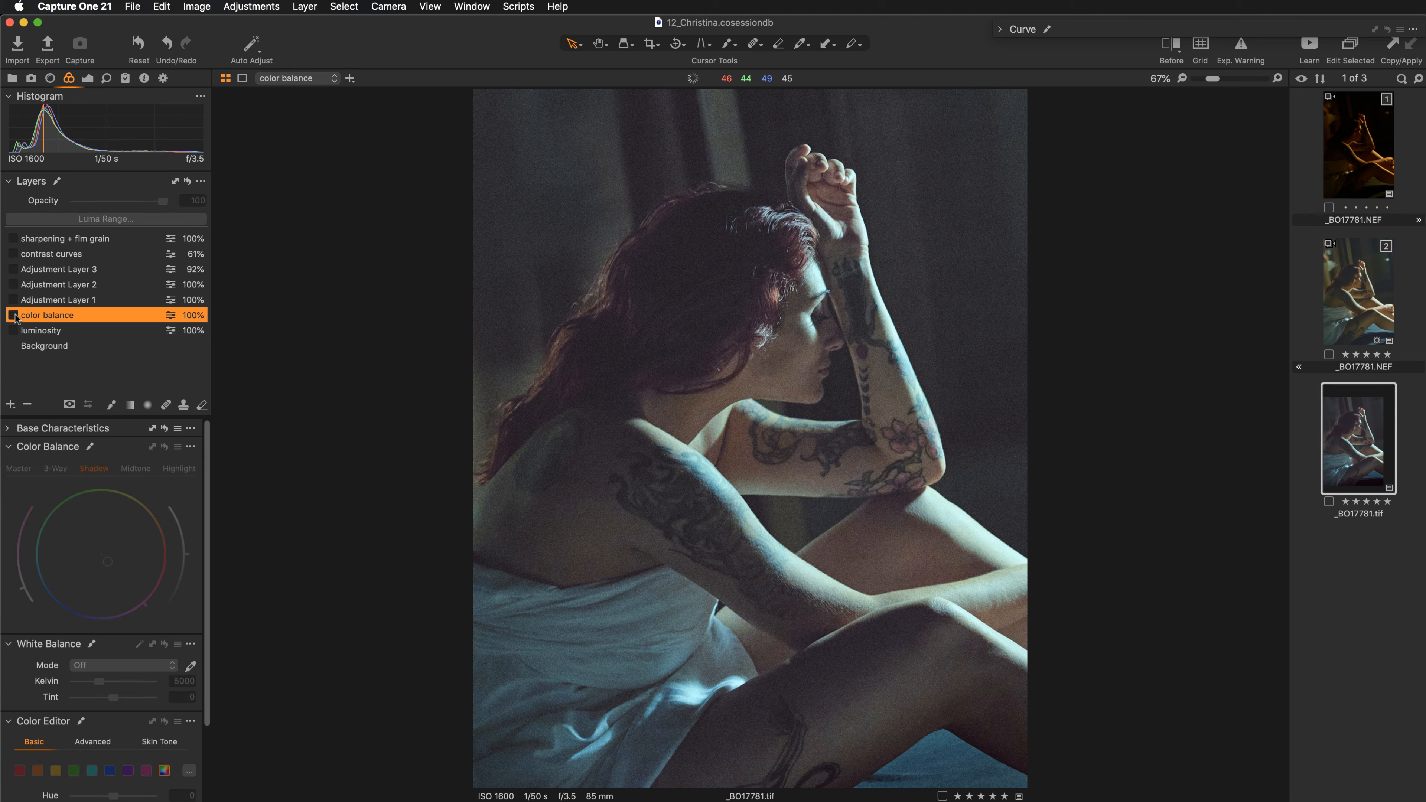
{"action": "left_click", "coordinate": [13, 315]}
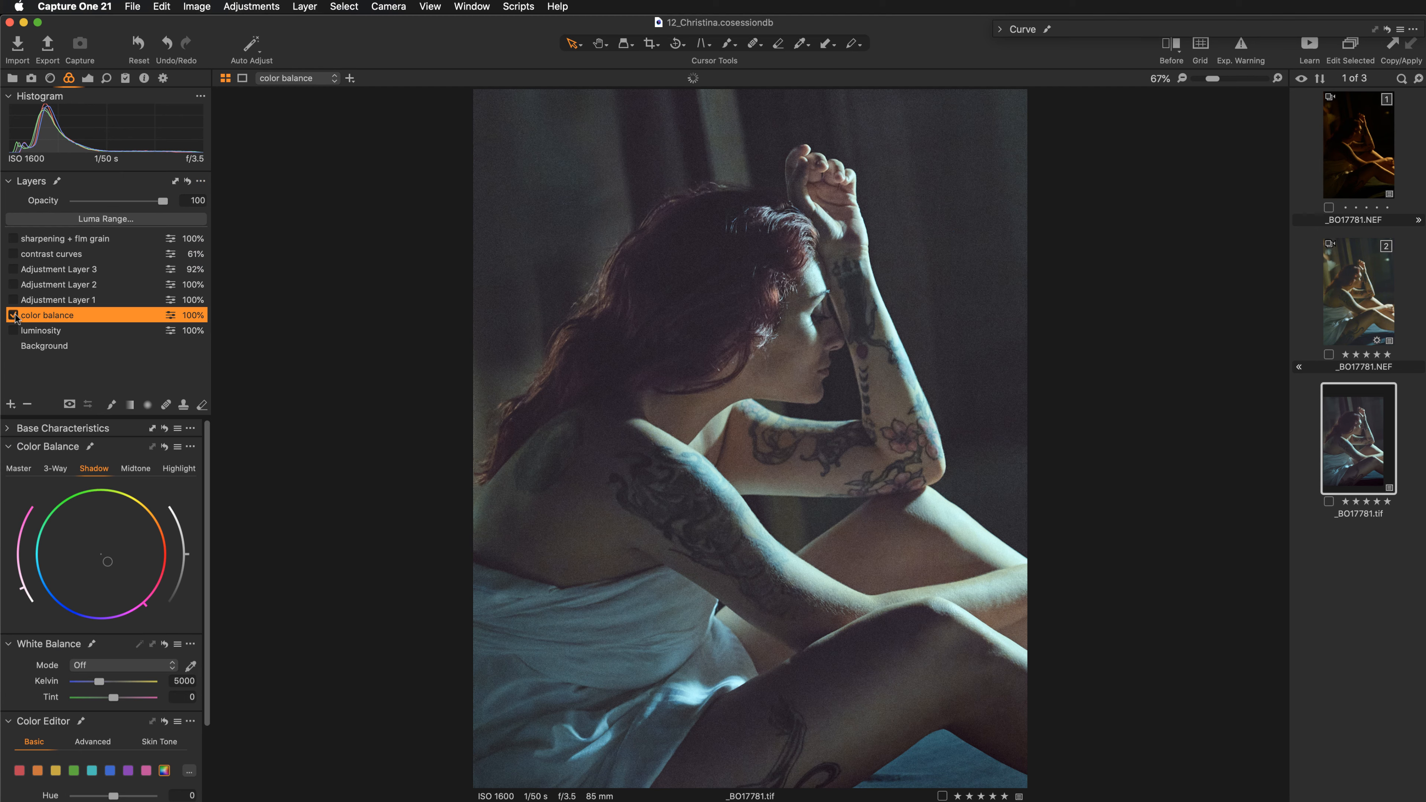
{"action": "left_click", "coordinate": [51, 304]}
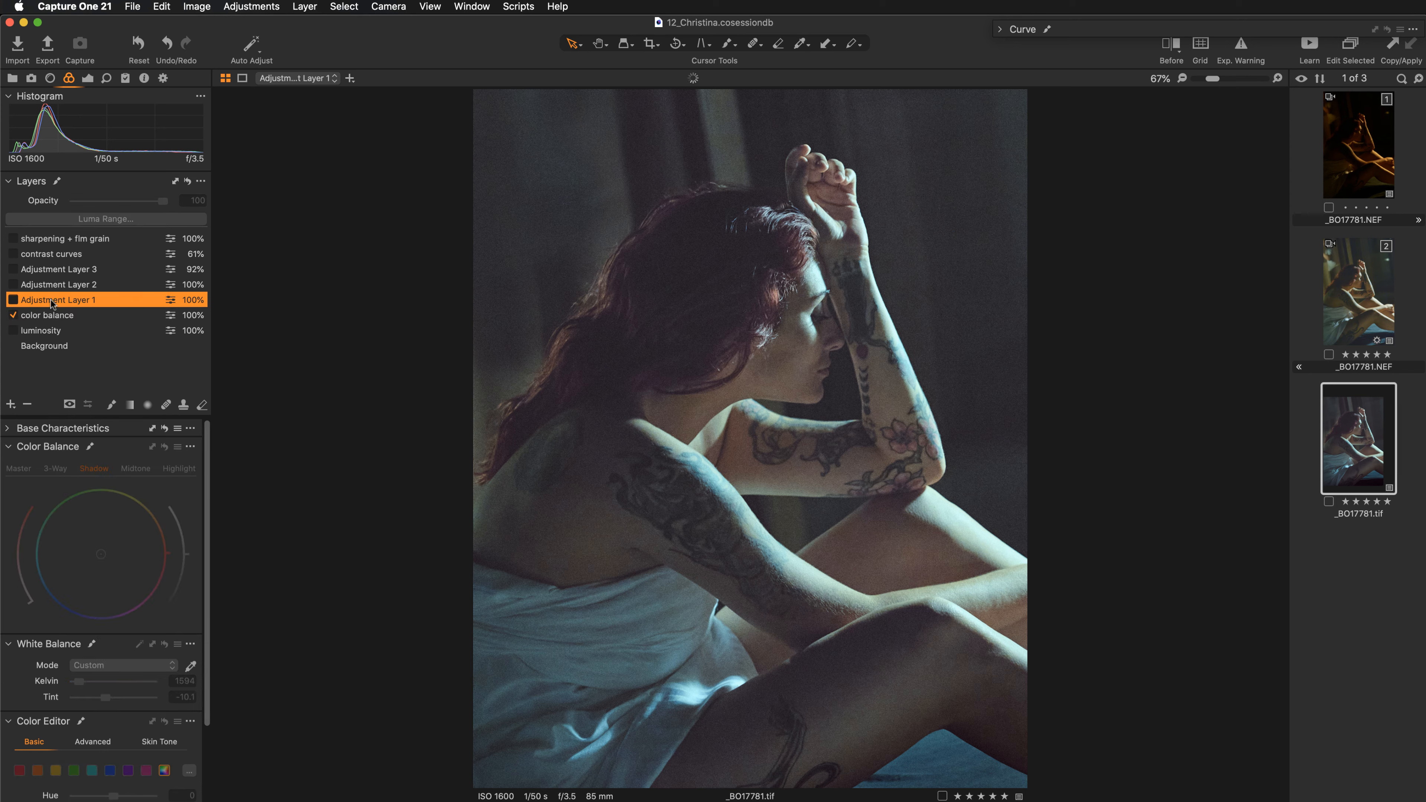
{"action": "left_click", "coordinate": [11, 301]}
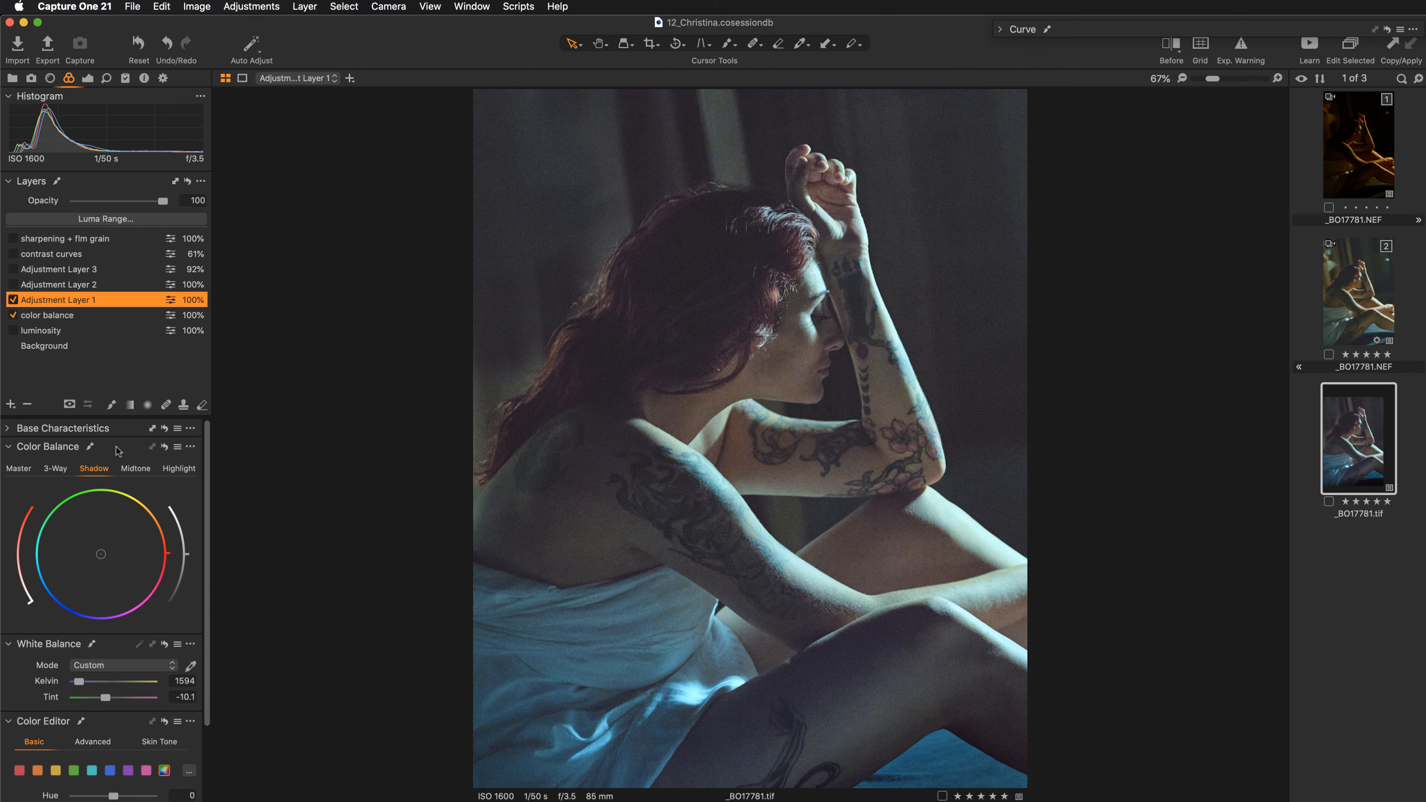
Collapse Color Balance, show and hide Adjustment Layer 1's mask, and reset that layer's White Balance
{"action": "left_click", "coordinate": [130, 453]}
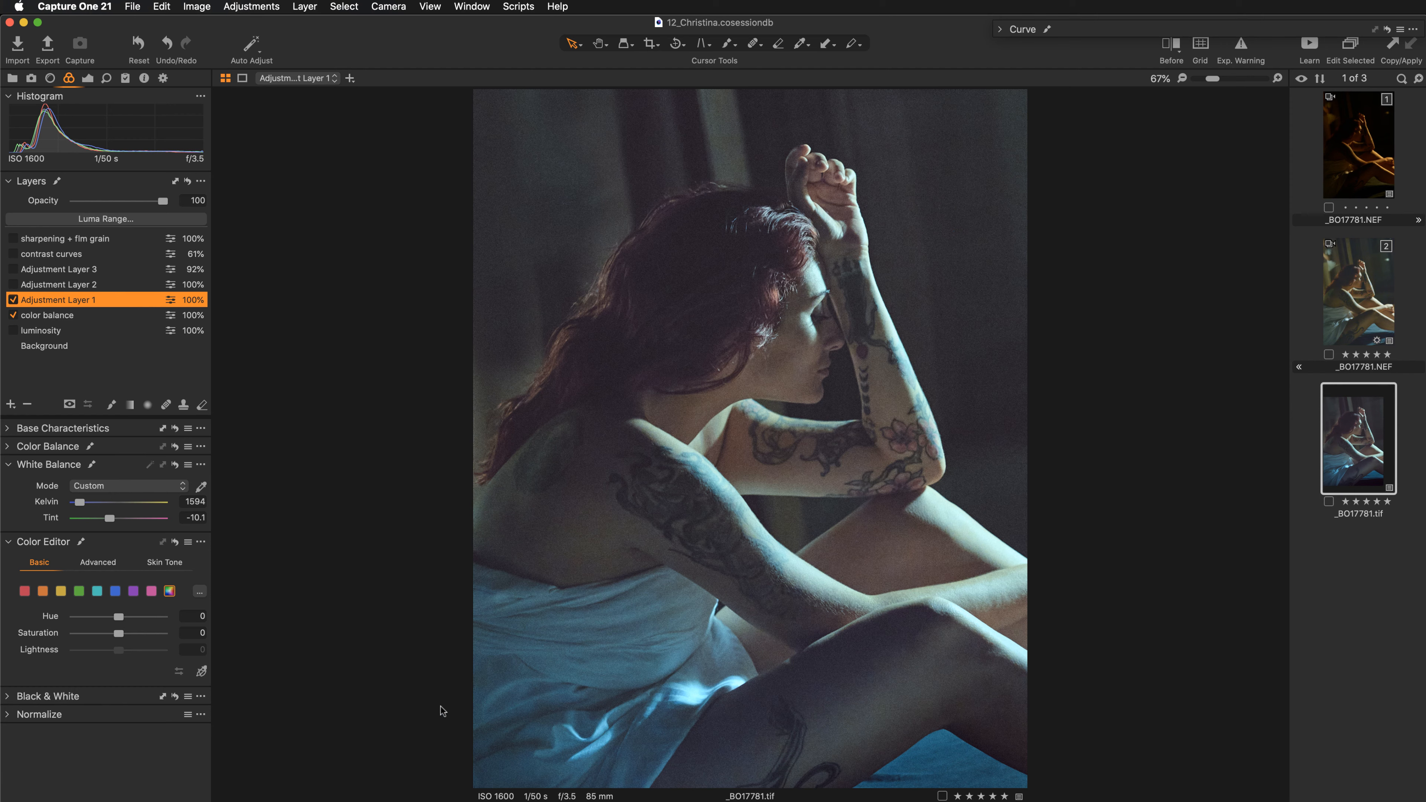
{"action": "key", "text": "m"}
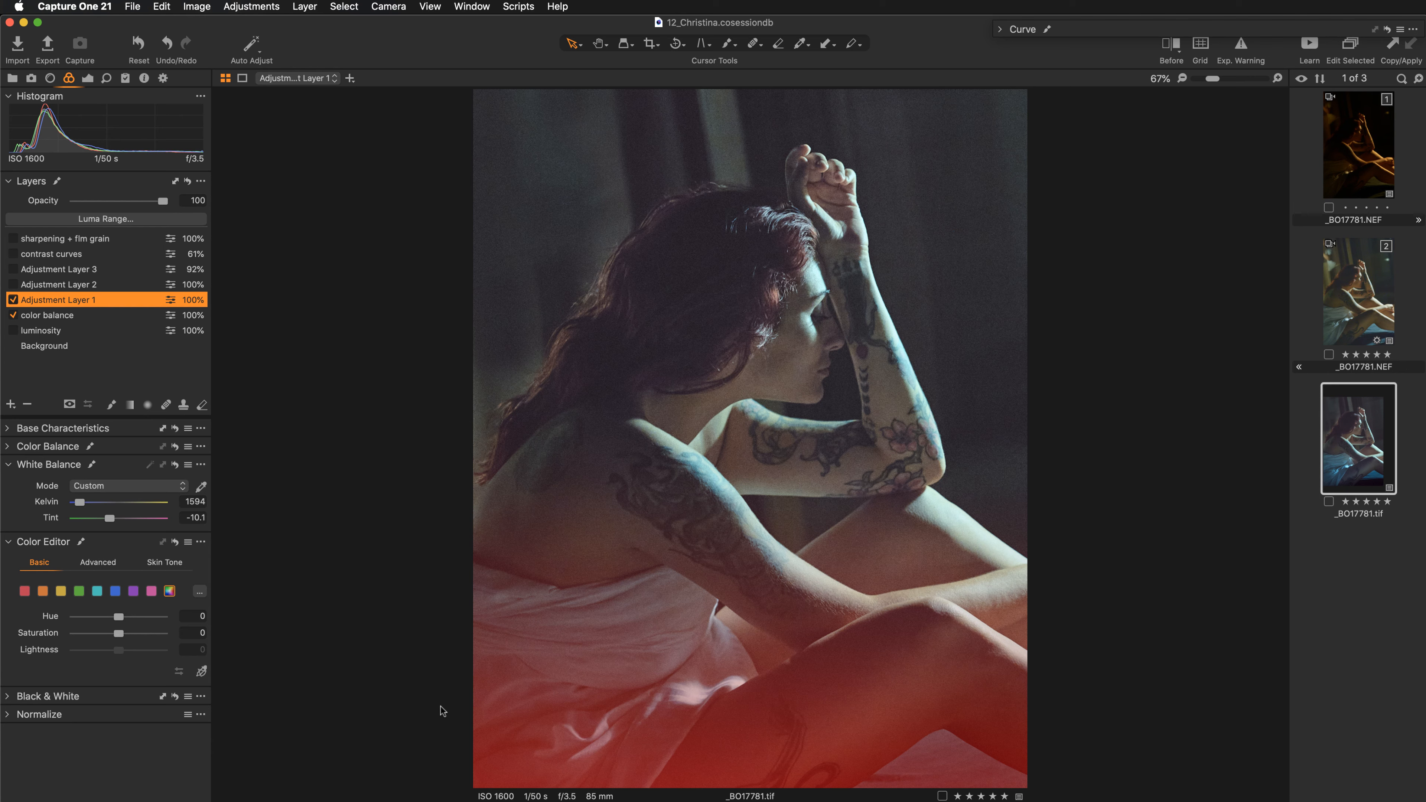
{"action": "key", "text": "m"}
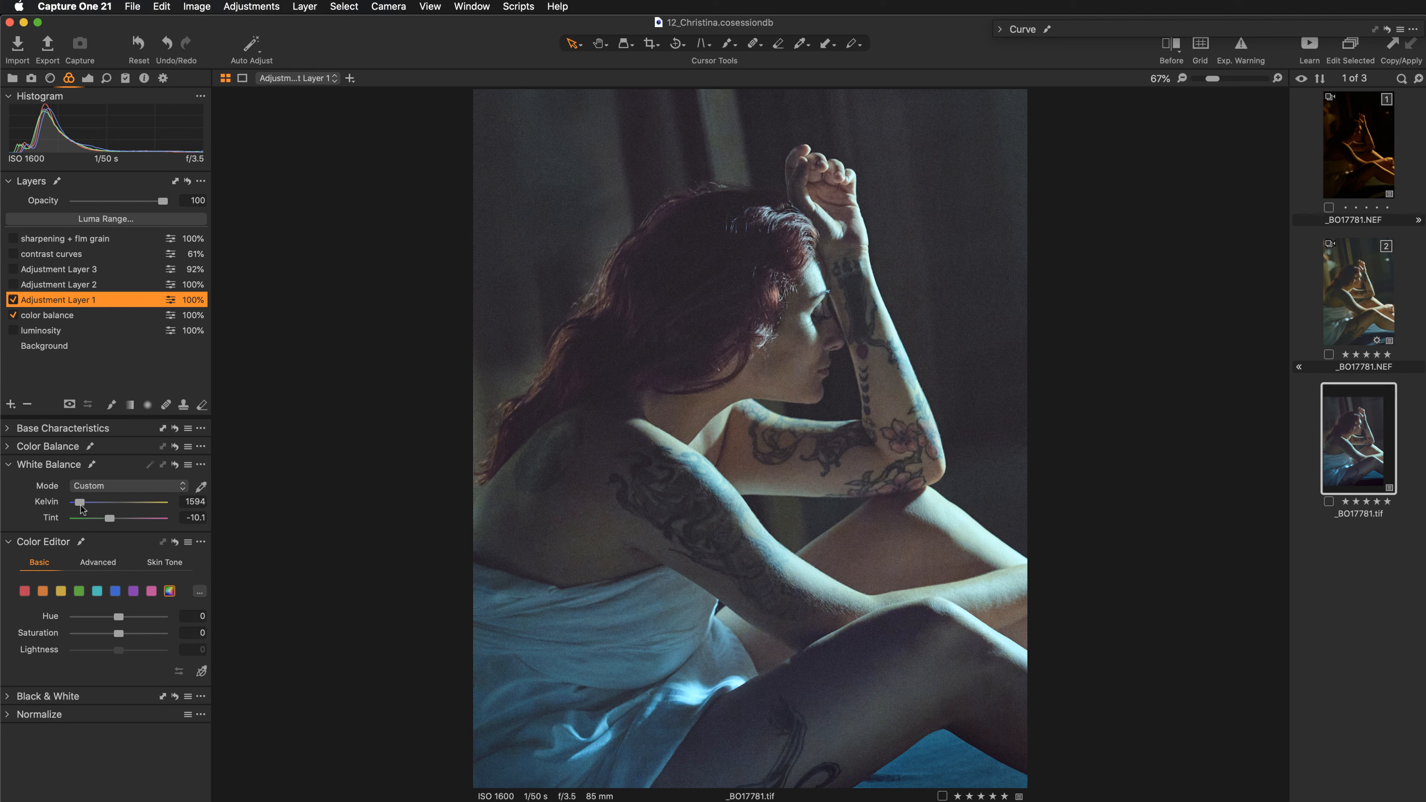
{"action": "left_click", "coordinate": [176, 465]}
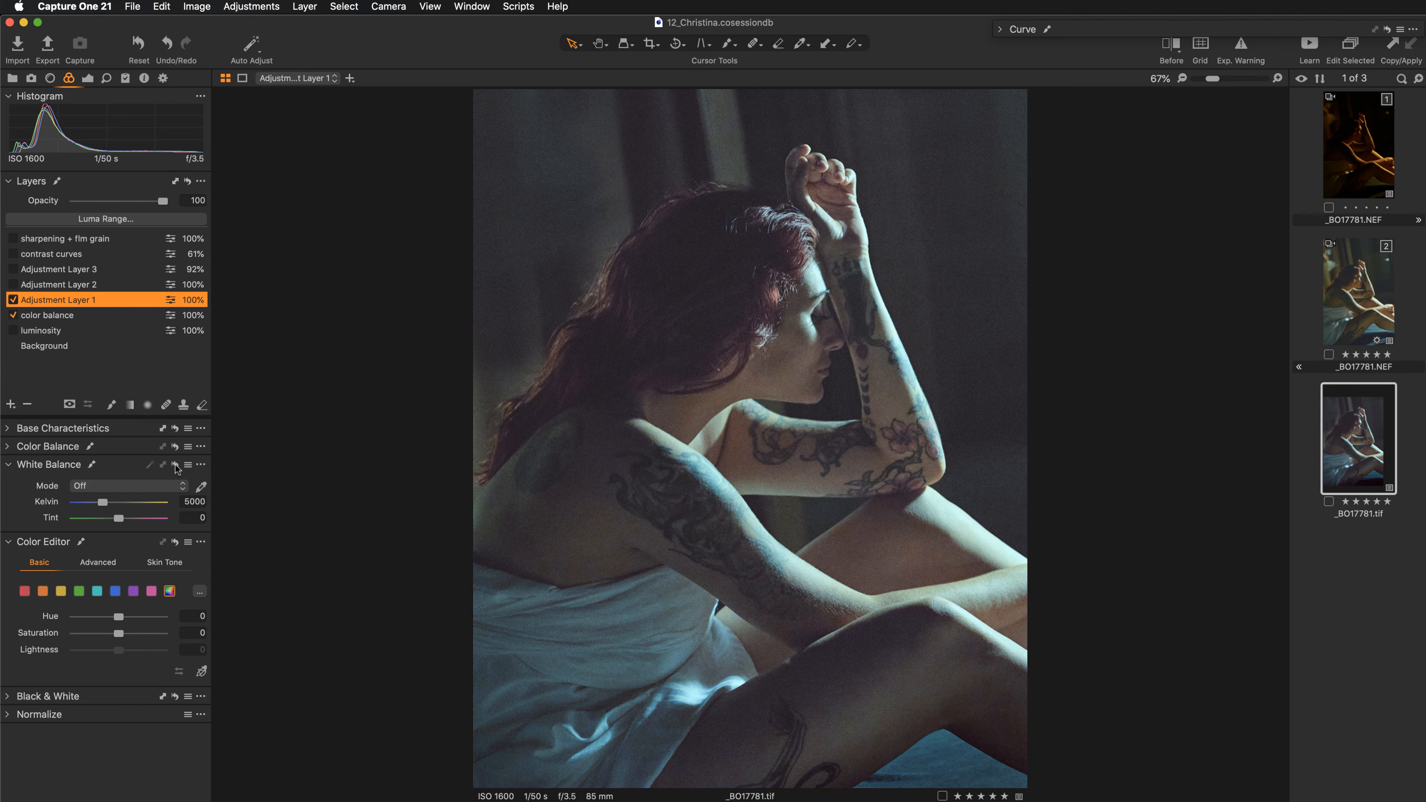
Undo the White Balance reset on Adjustment Layer 1, and select and enable Adjustment Layer 2
{"action": "key", "text": "super+z"}
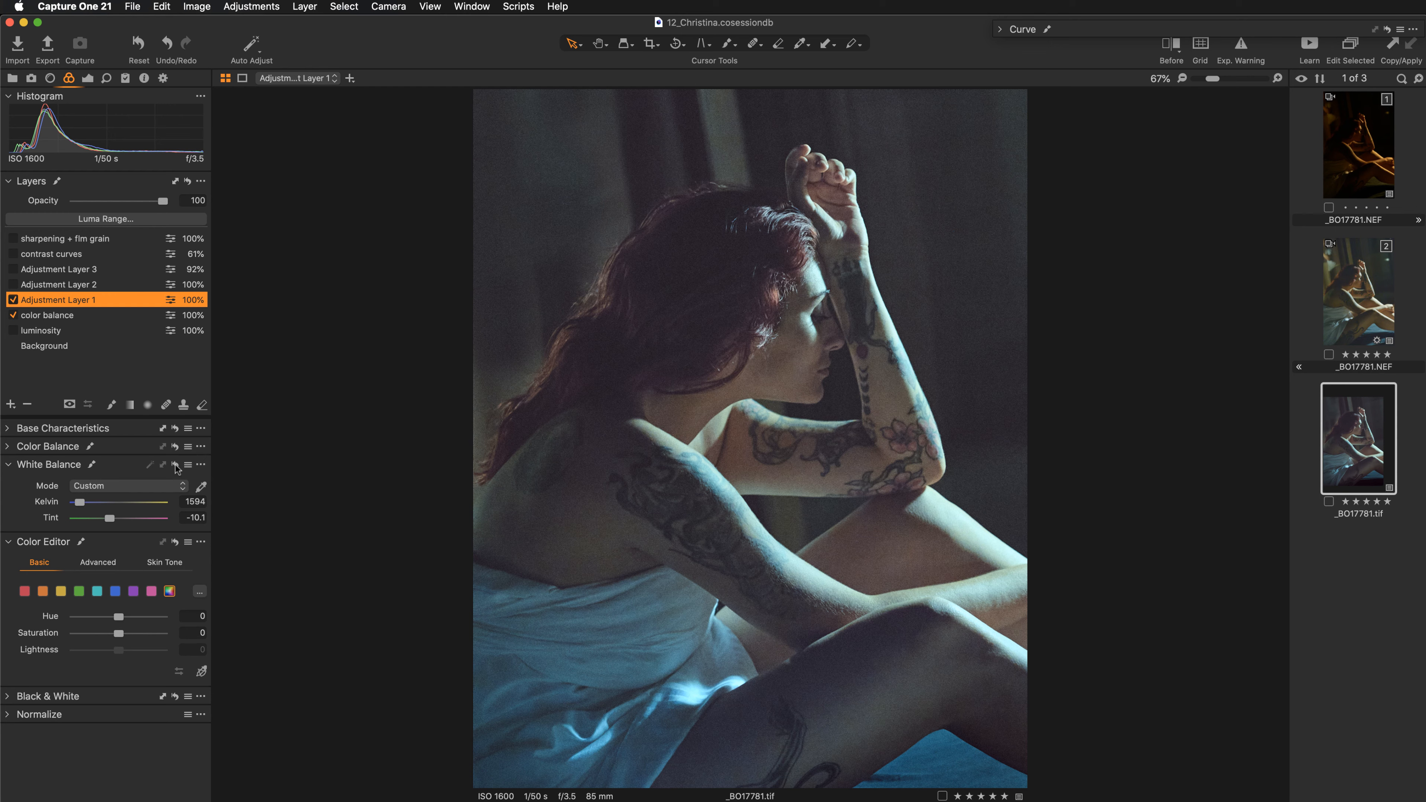
{"action": "left_click", "coordinate": [62, 285]}
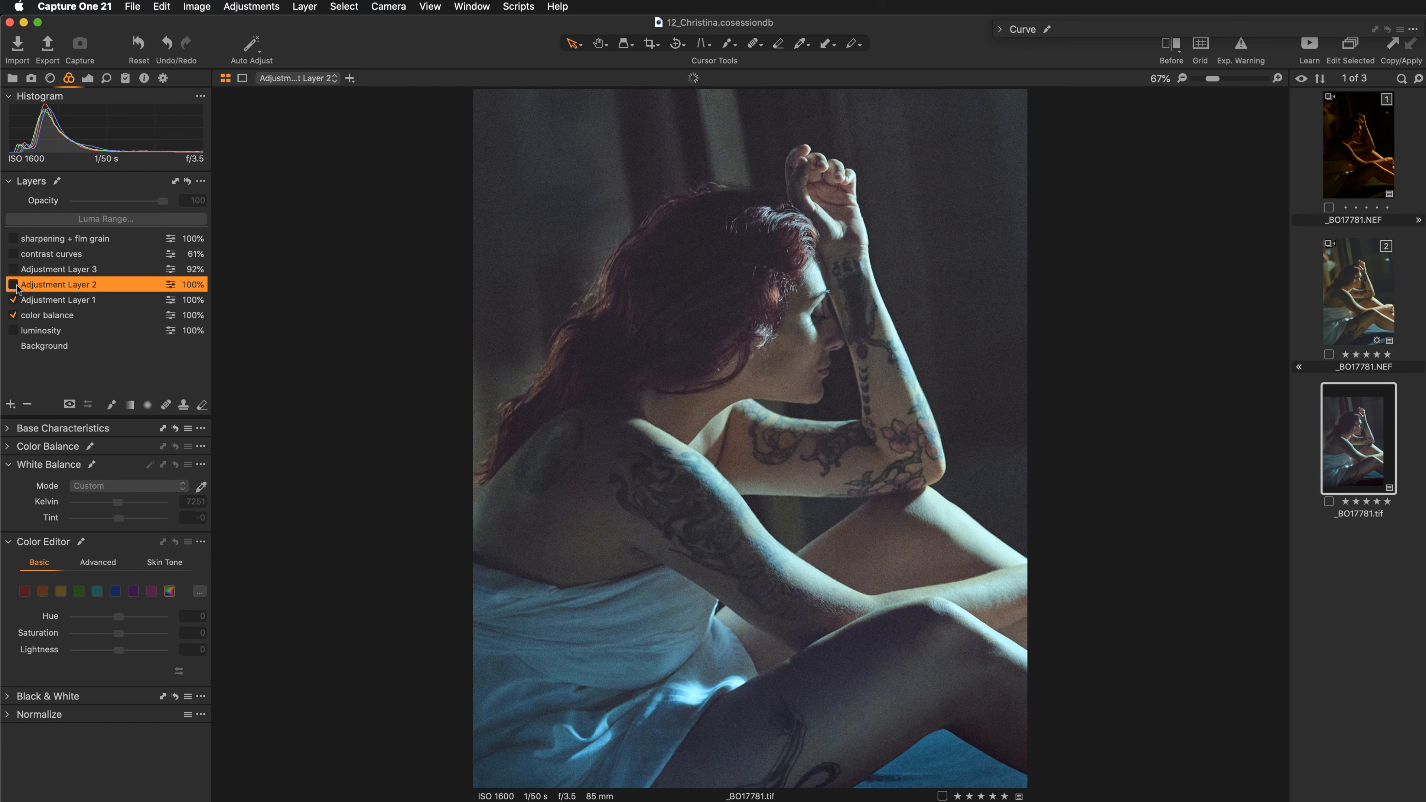
{"action": "left_click", "coordinate": [14, 285]}
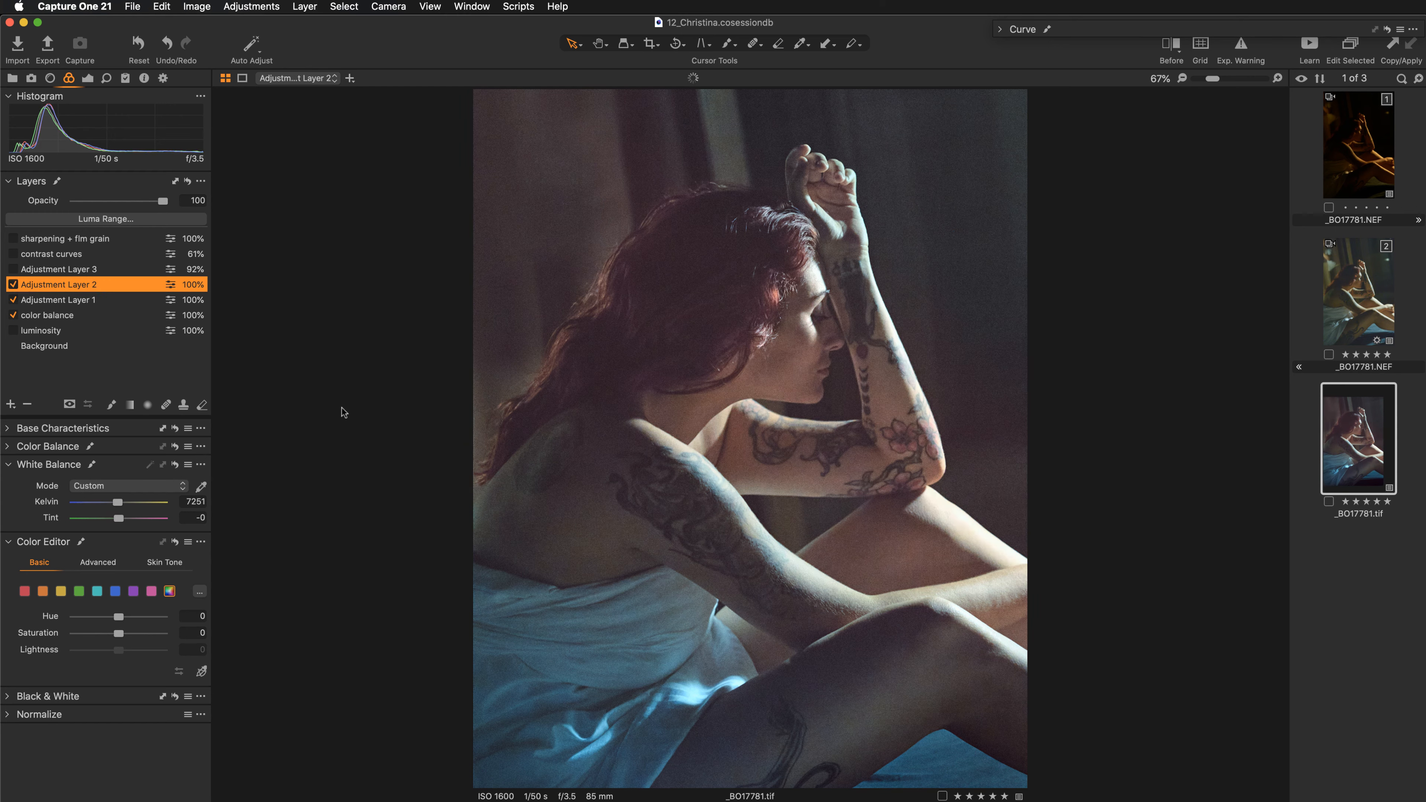
{"action": "key", "text": "super+0"}
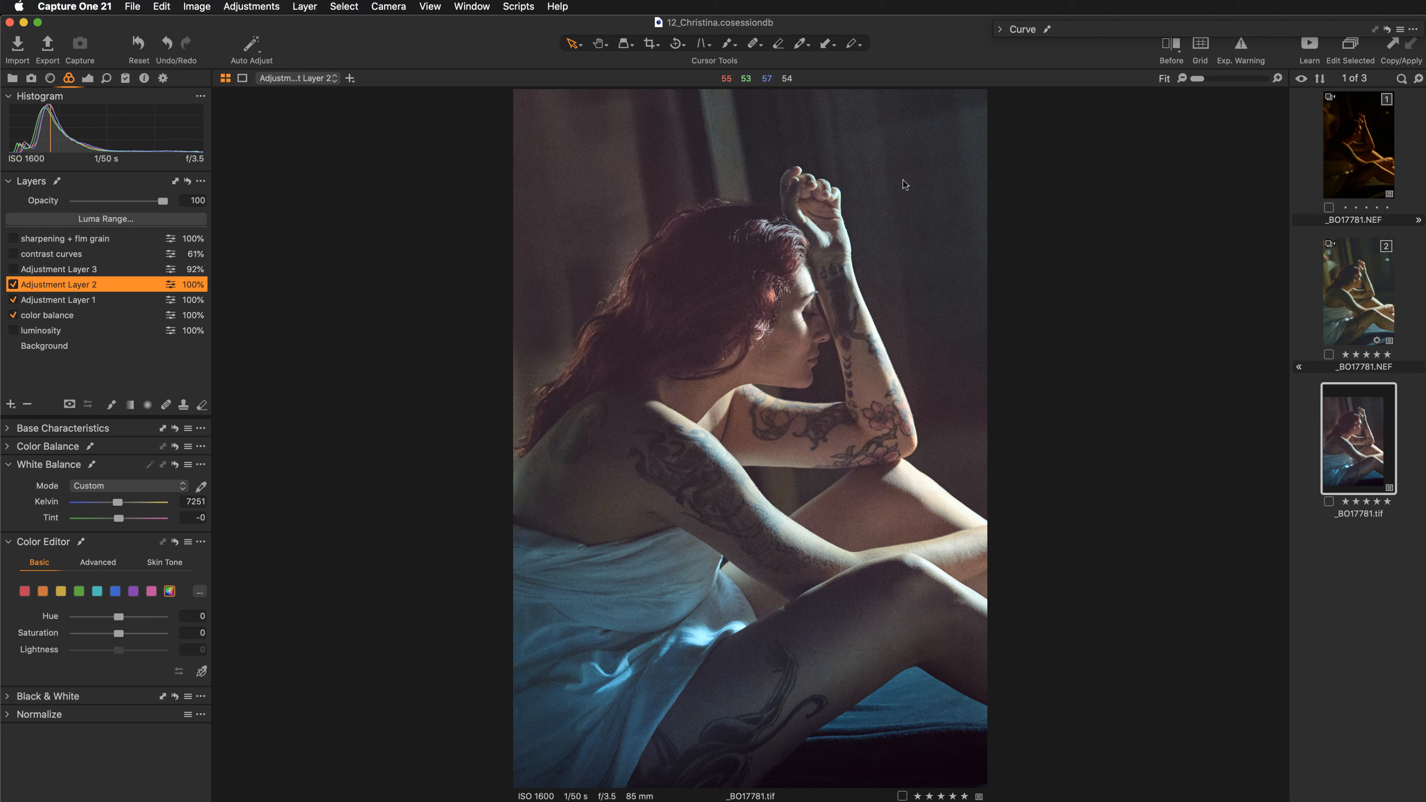
Enable Adjustment Layer 3, show and hide its mask, and compare the portrait with the layer off and on
{"action": "left_click", "coordinate": [13, 271]}
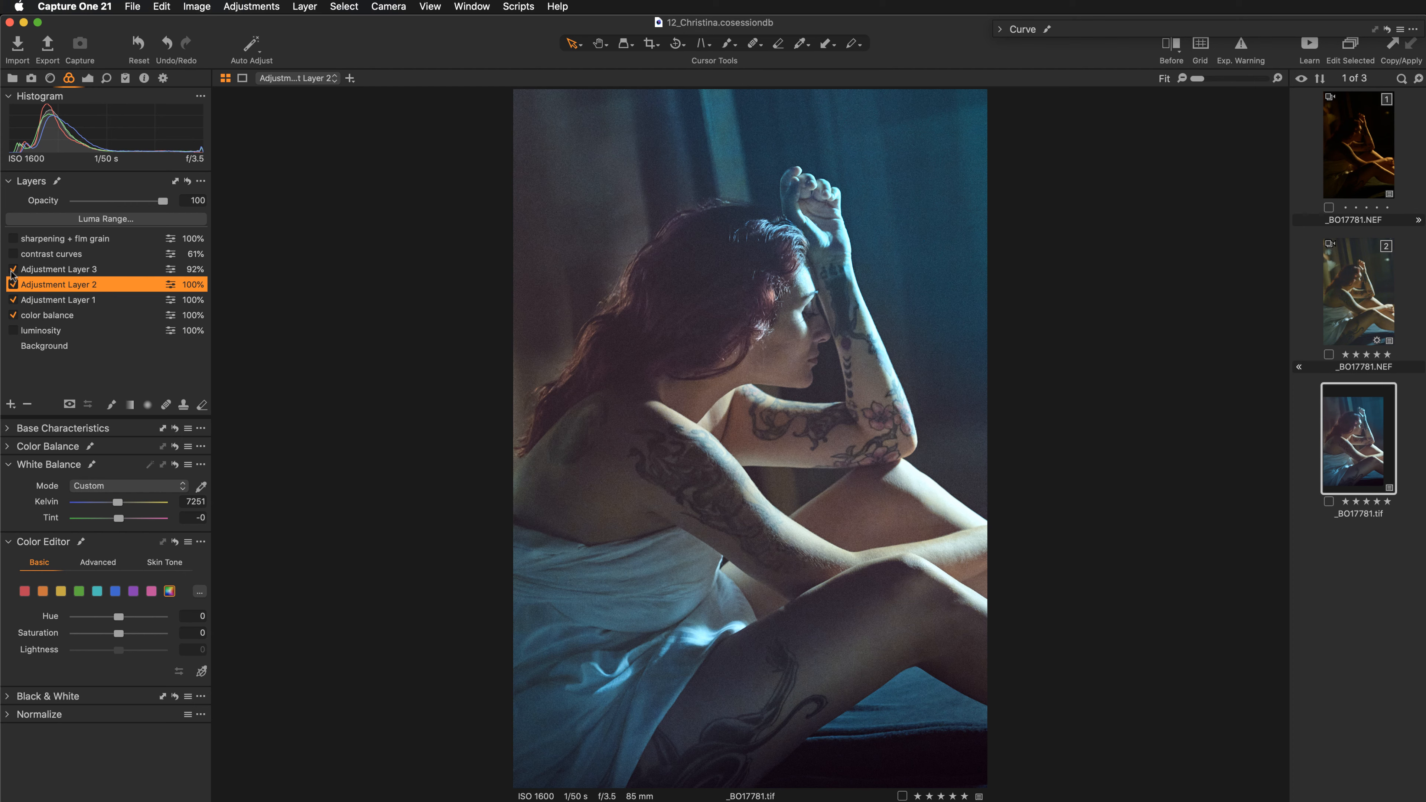
{"action": "left_click", "coordinate": [13, 270]}
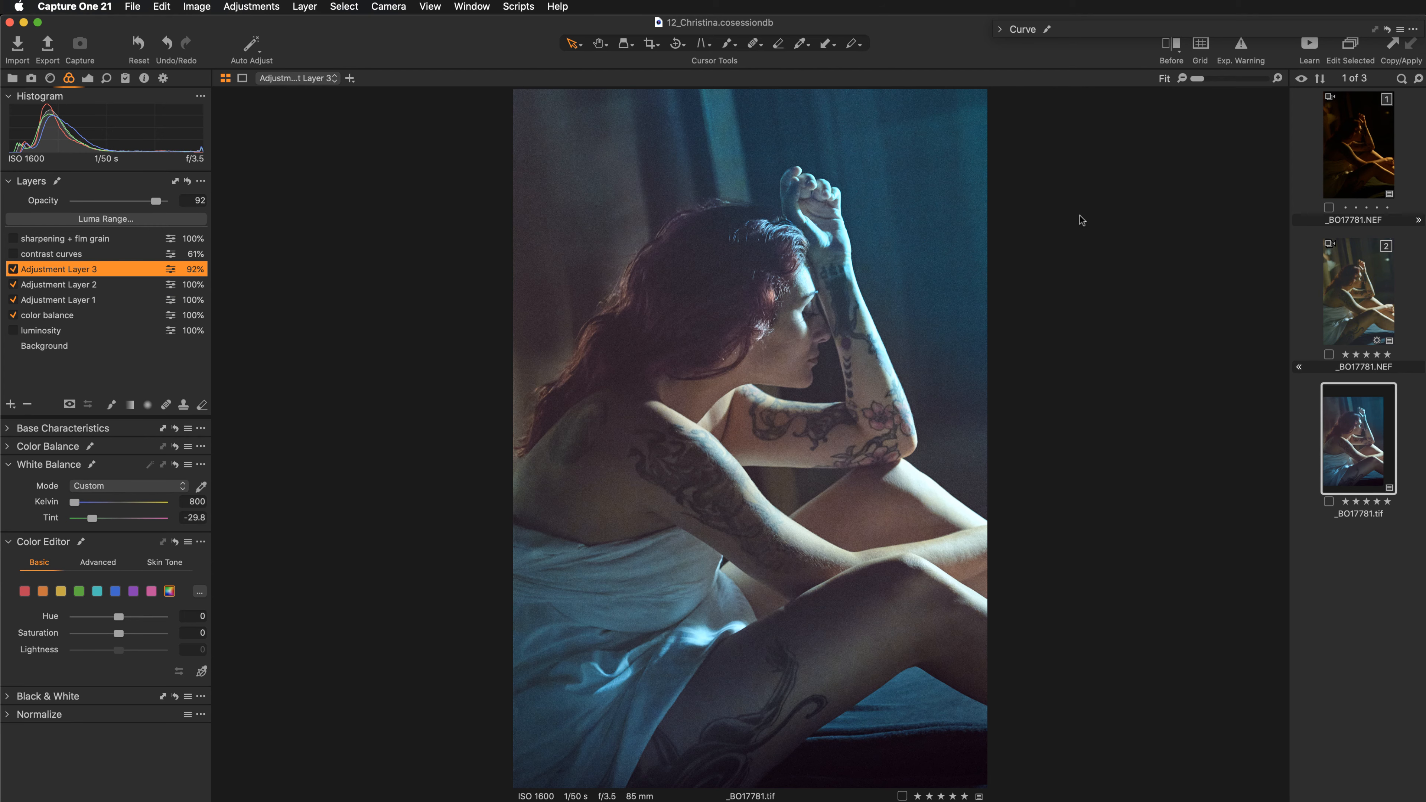
{"action": "key", "text": "m"}
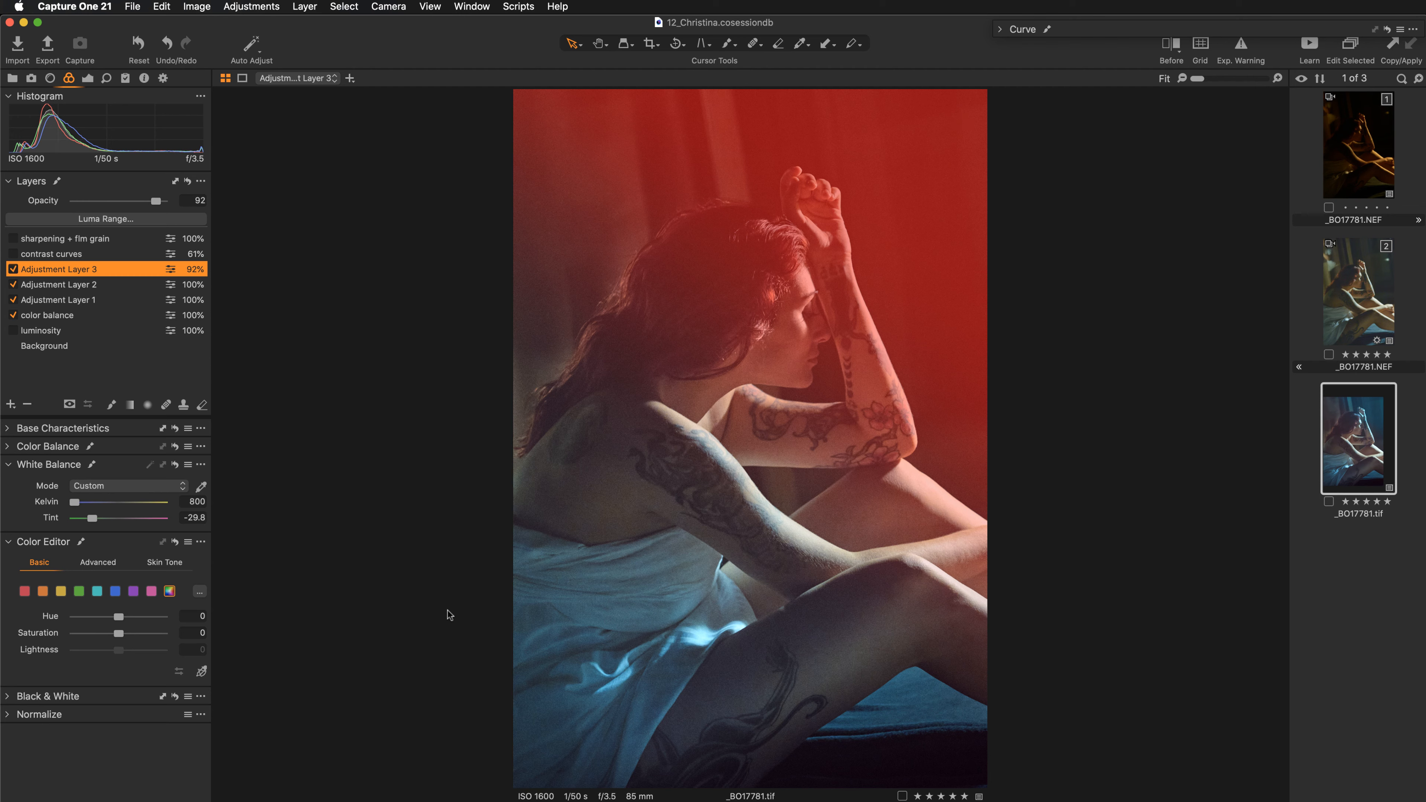
{"action": "key", "text": "m"}
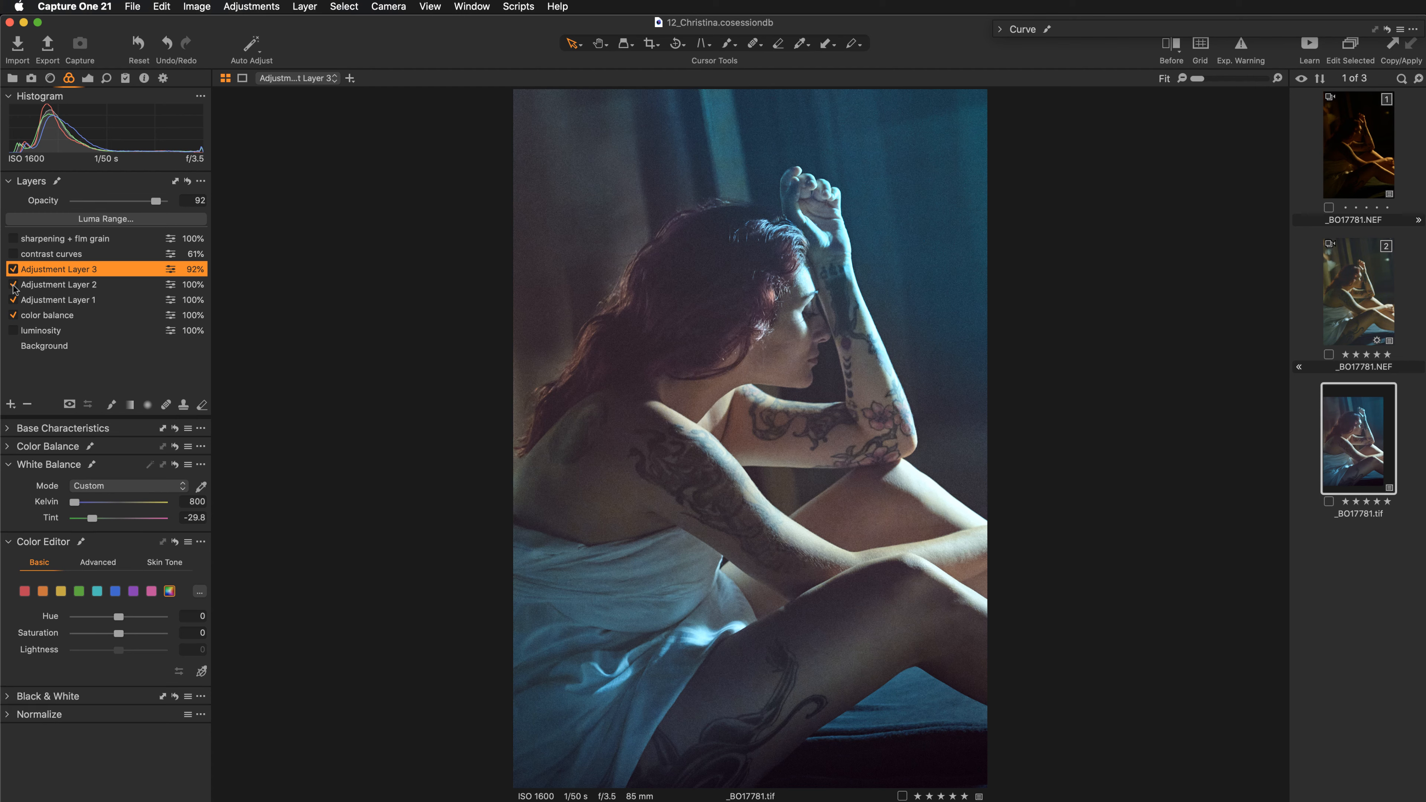
{"action": "left_click", "coordinate": [12, 269]}
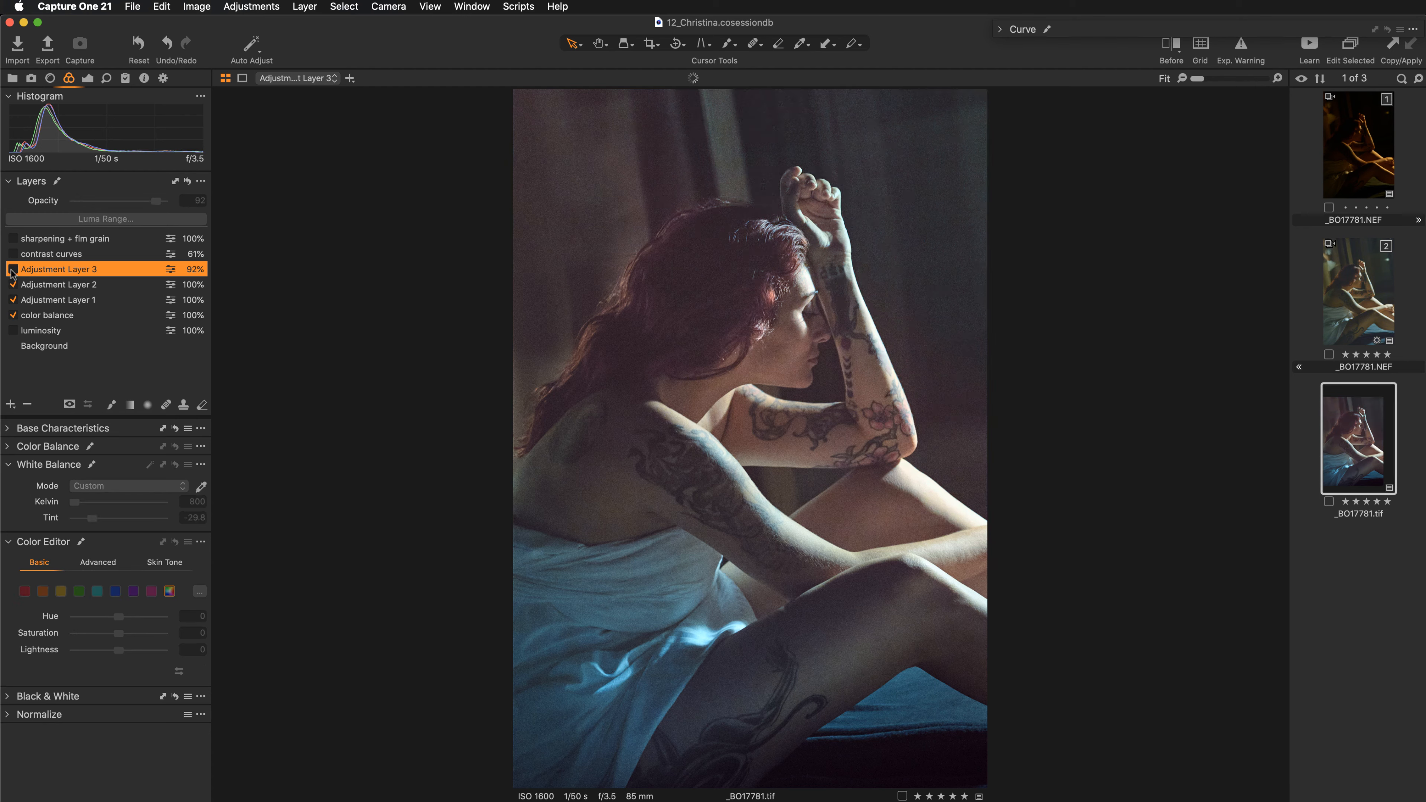
{"action": "left_click", "coordinate": [13, 269]}
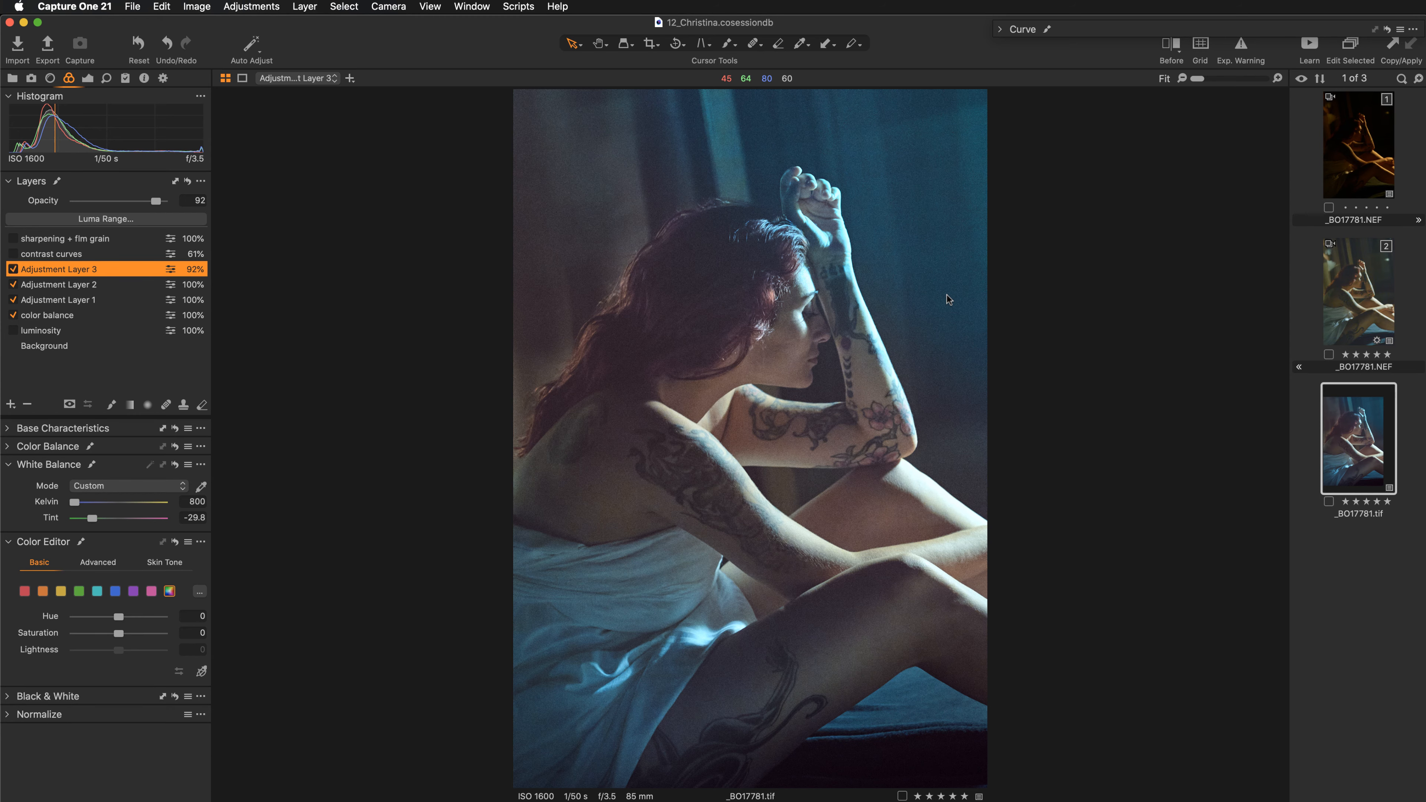
Inspect the face and raised arm at 100% while switching Adjustment Layer 3 off and on
{"action": "key", "text": "z"}
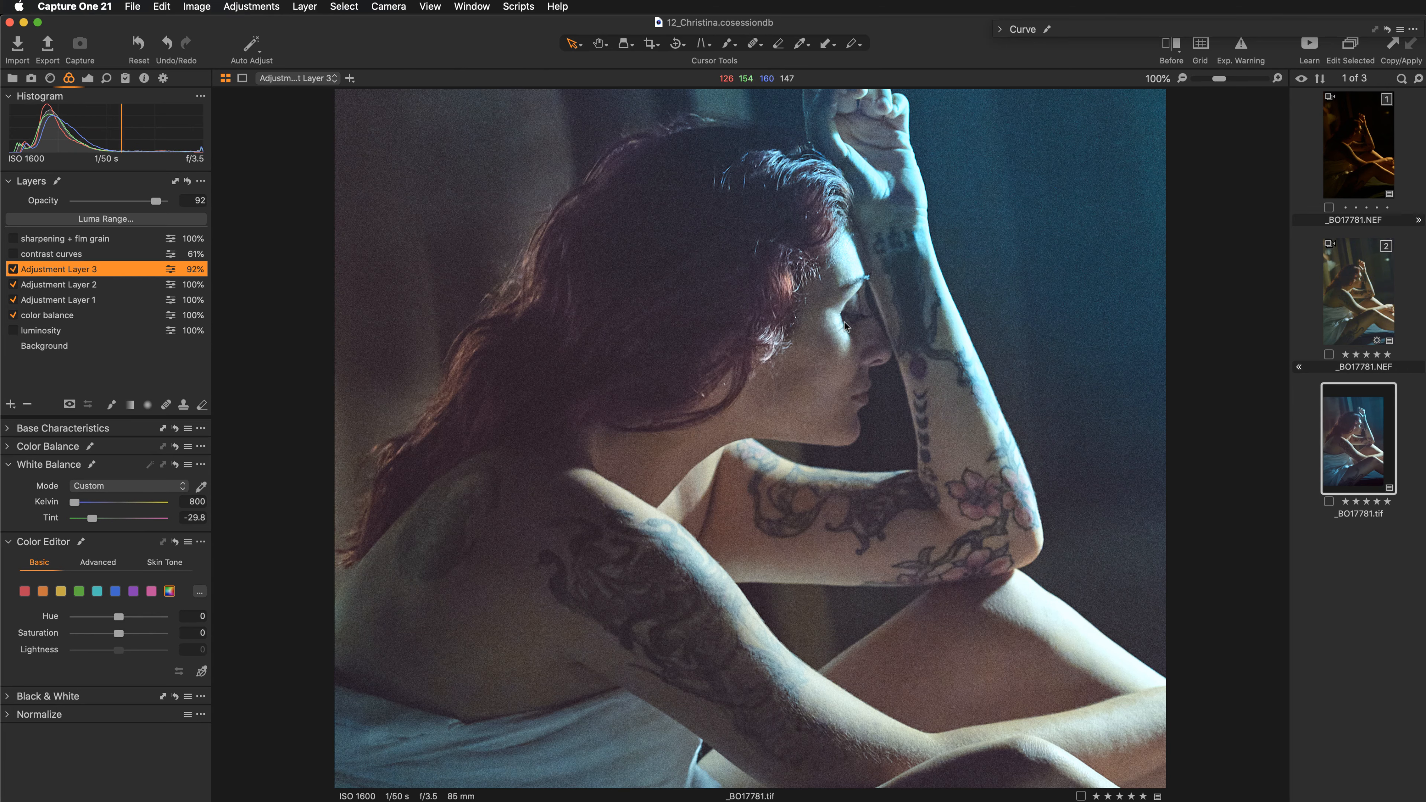
{"action": "left_click", "coordinate": [600, 43]}
{"action": "left_click_drag", "start_coordinate": [765, 248], "coordinate": [764, 324]}
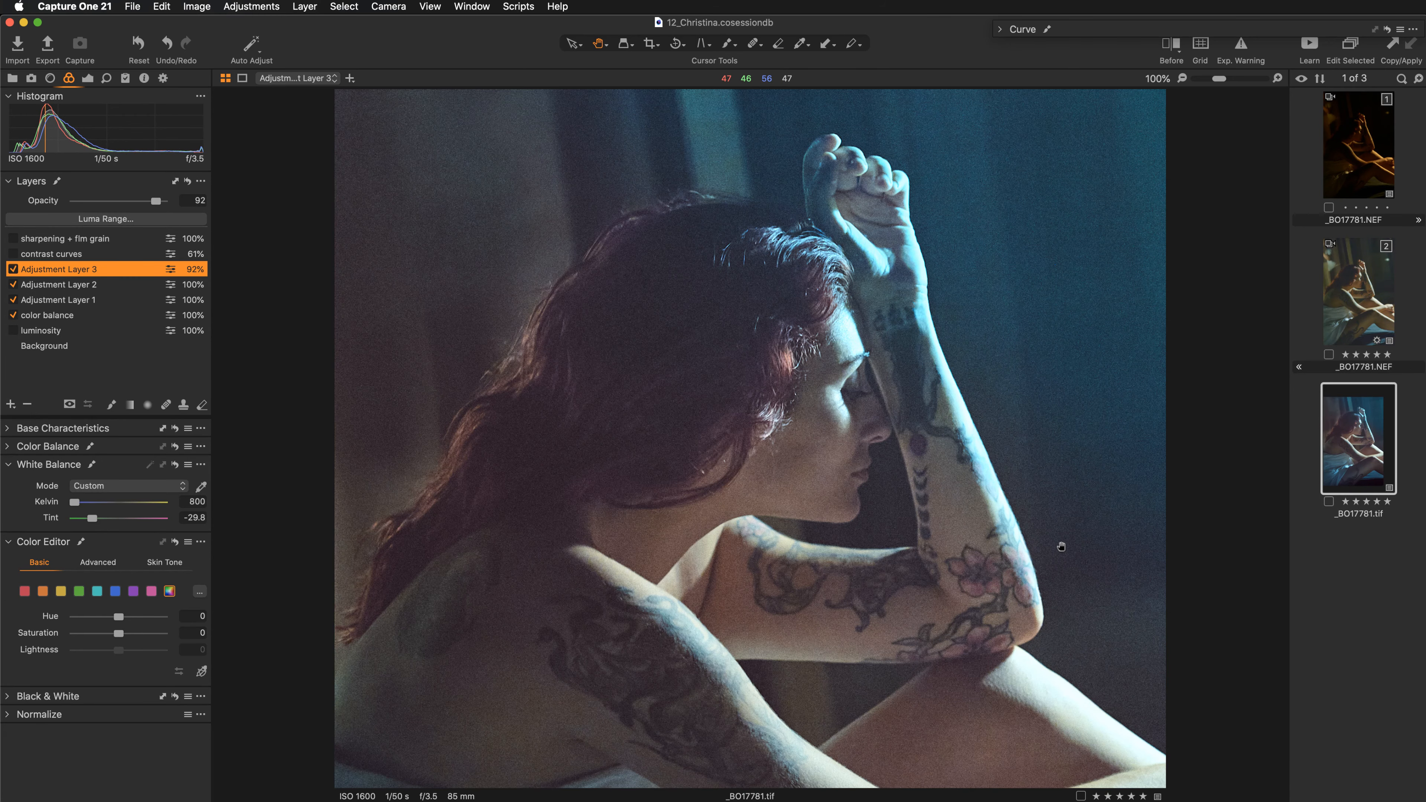
{"action": "scroll", "coordinate": [1042, 362], "scroll_direction": "down", "scroll_amount": 1}
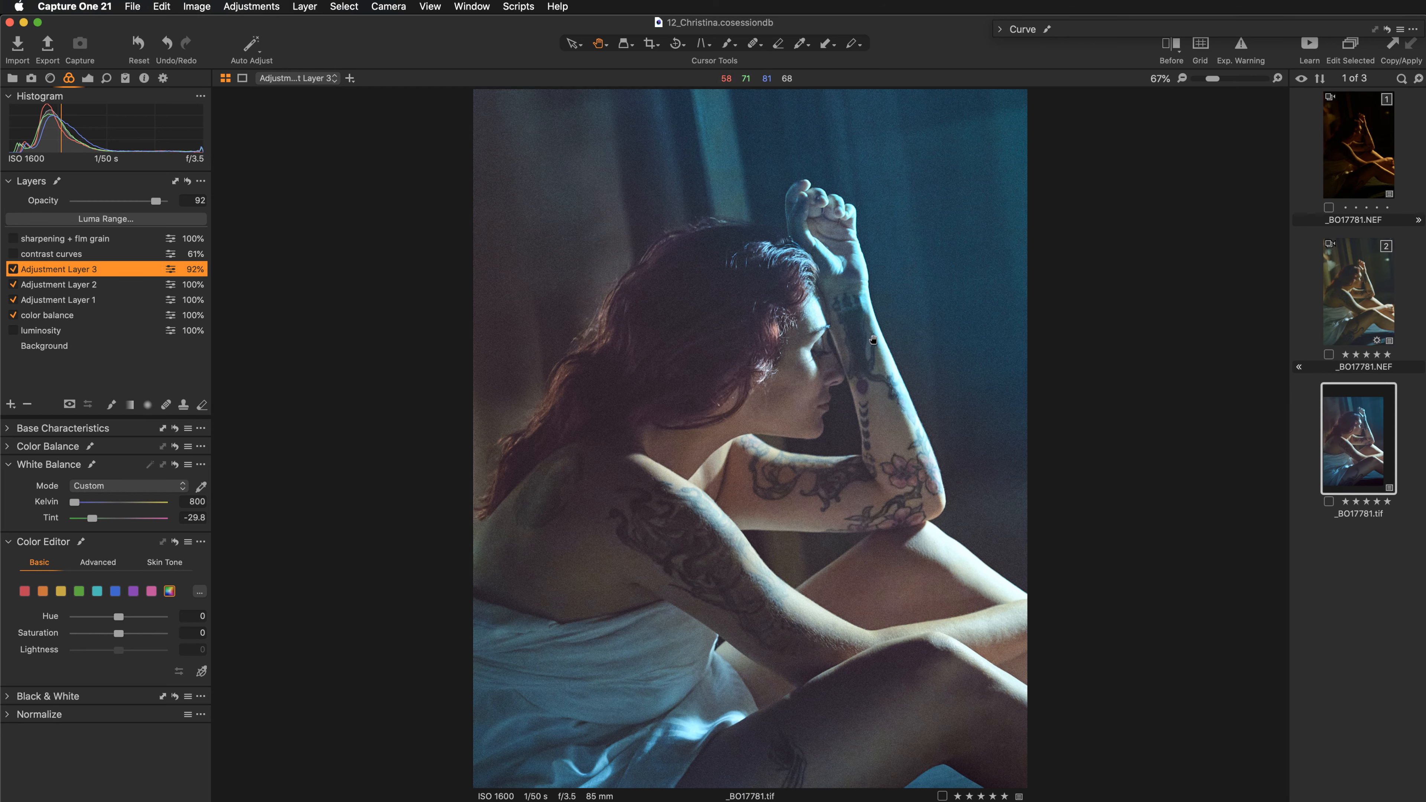
{"action": "scroll", "coordinate": [883, 358], "scroll_direction": "up", "scroll_amount": 1}
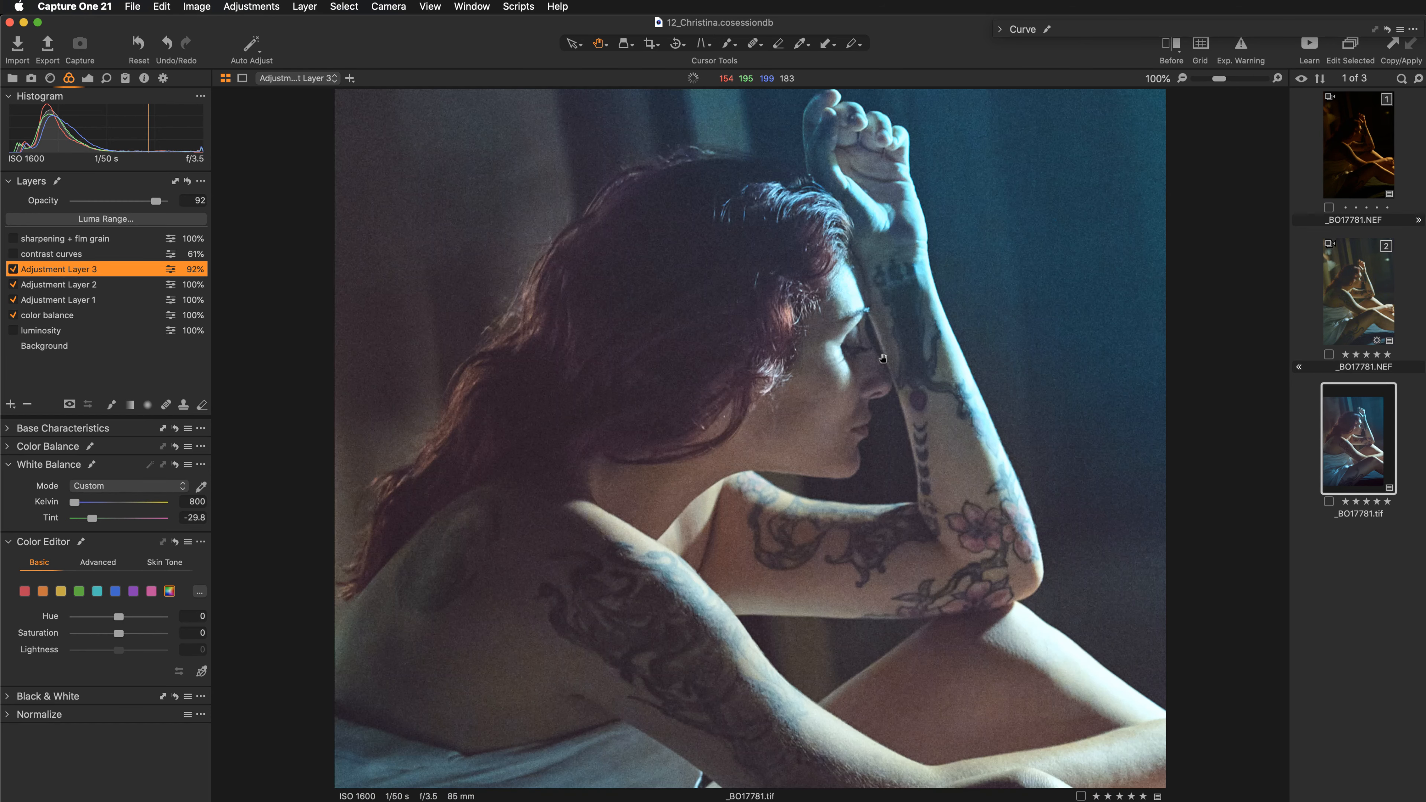
{"action": "left_click", "coordinate": [12, 269]}
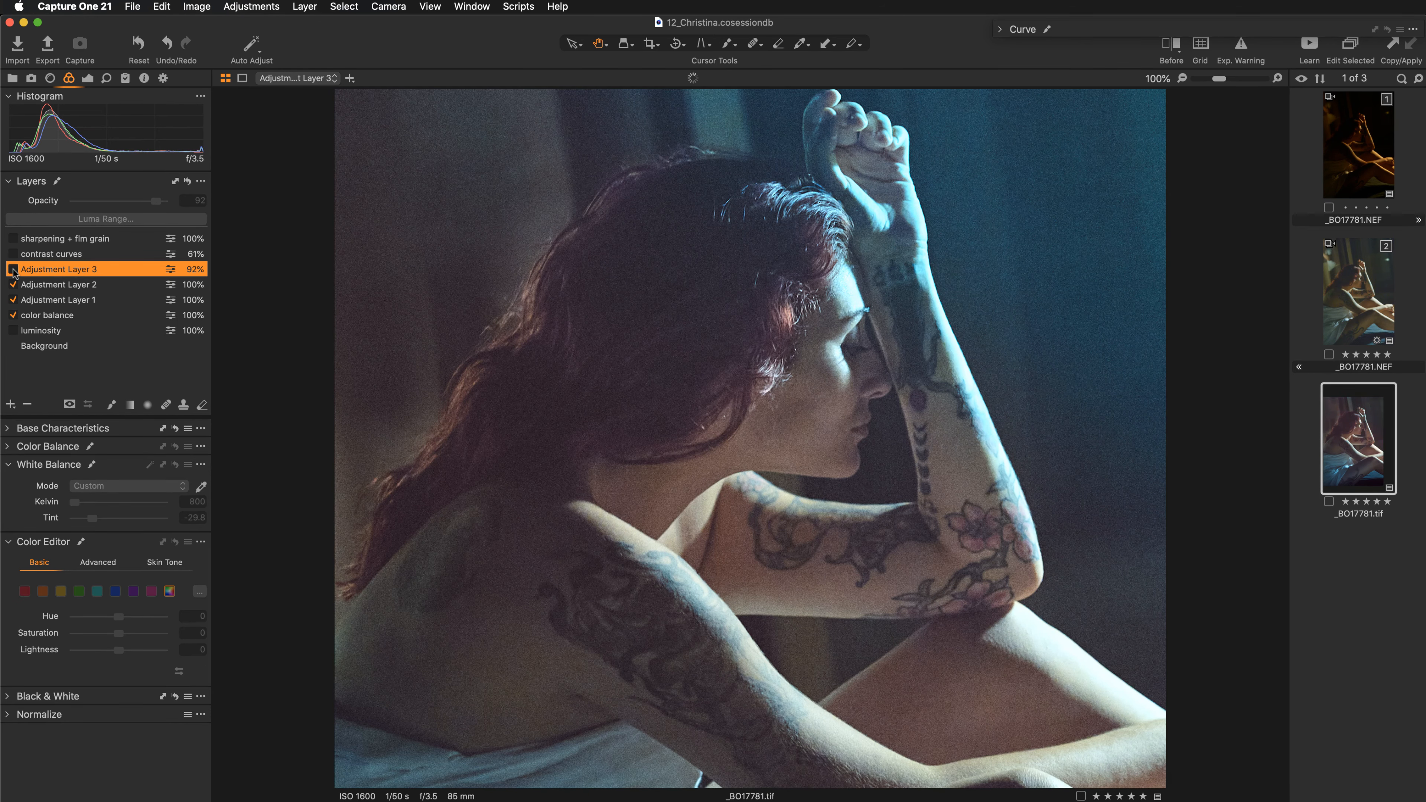
{"action": "left_click", "coordinate": [12, 269]}
{"action": "scroll", "coordinate": [766, 273], "scroll_direction": "down", "scroll_amount": 2}
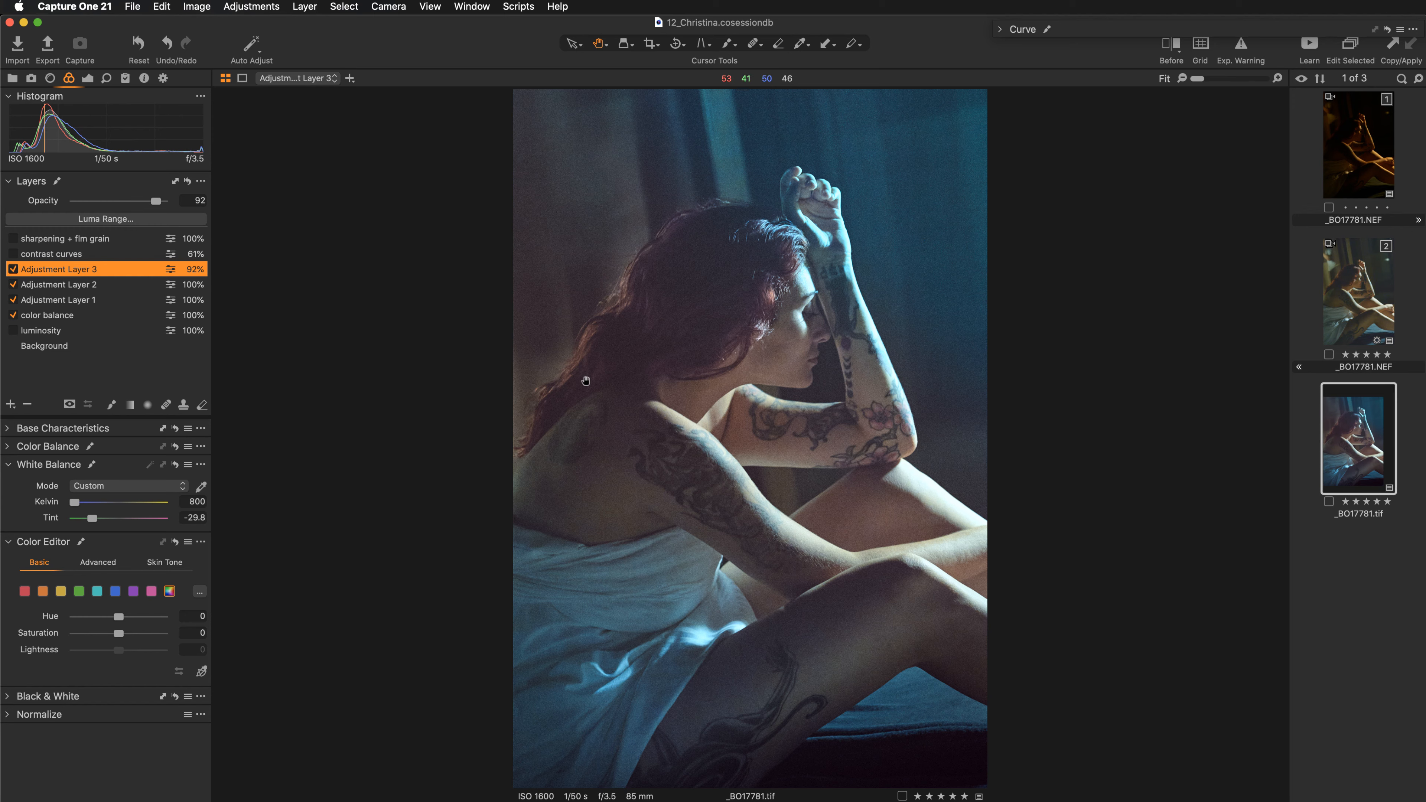
Examine Adjustment Layer 2's mask, hide it, and inspect the warm and cool tones across the portrait up close
{"action": "left_click", "coordinate": [78, 285]}
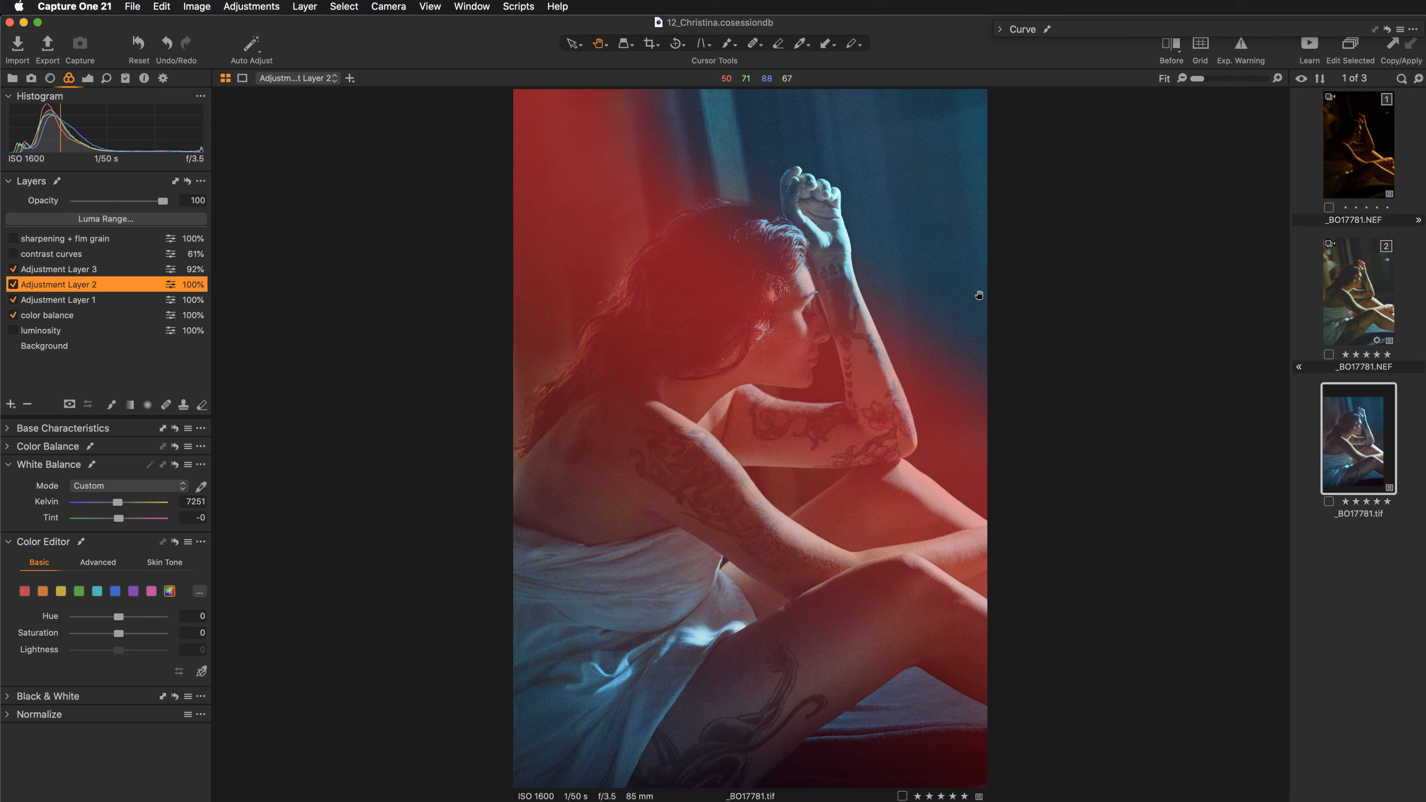
{"action": "key", "text": "m"}
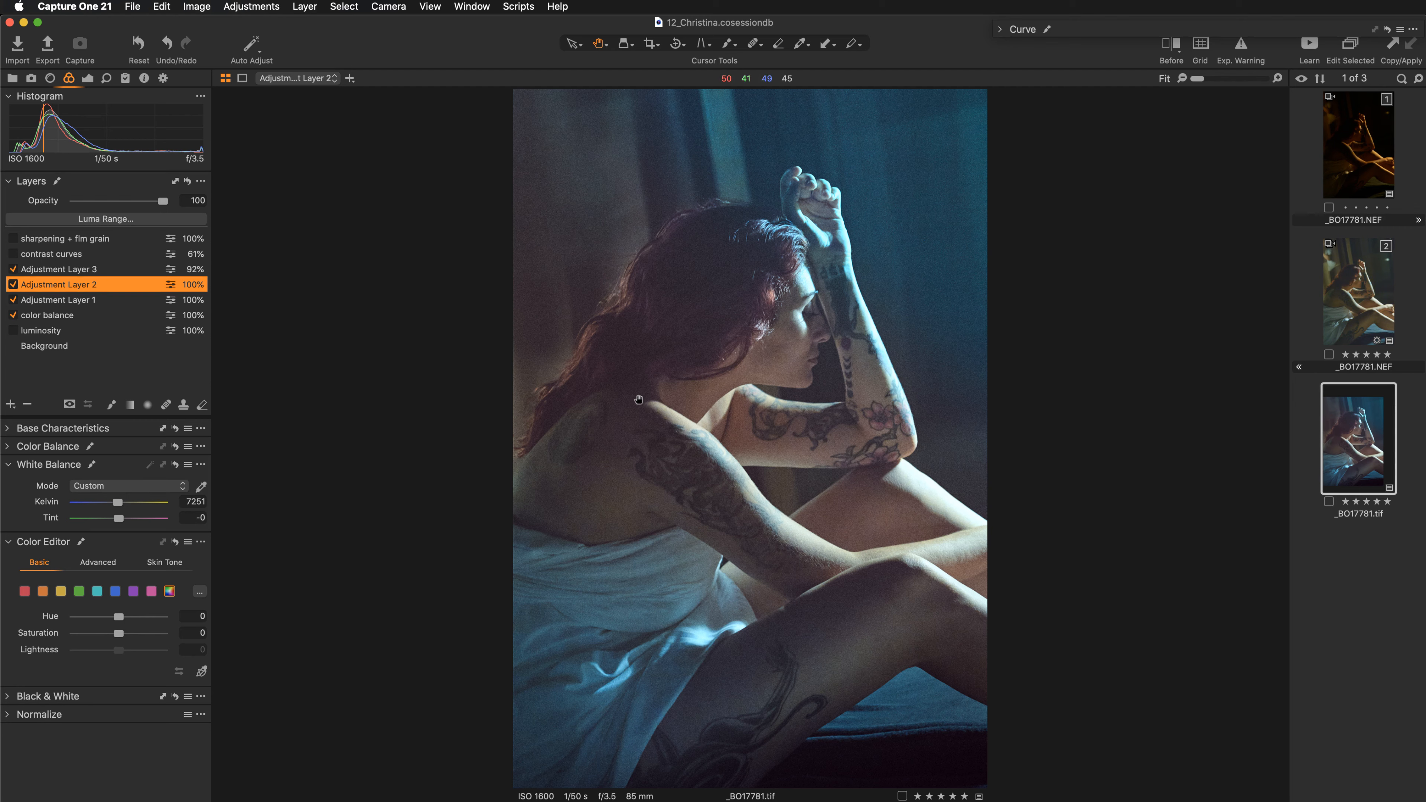
{"action": "left_click", "coordinate": [662, 629]}
{"action": "scroll", "coordinate": [799, 352], "scroll_direction": "up", "scroll_amount": 2}
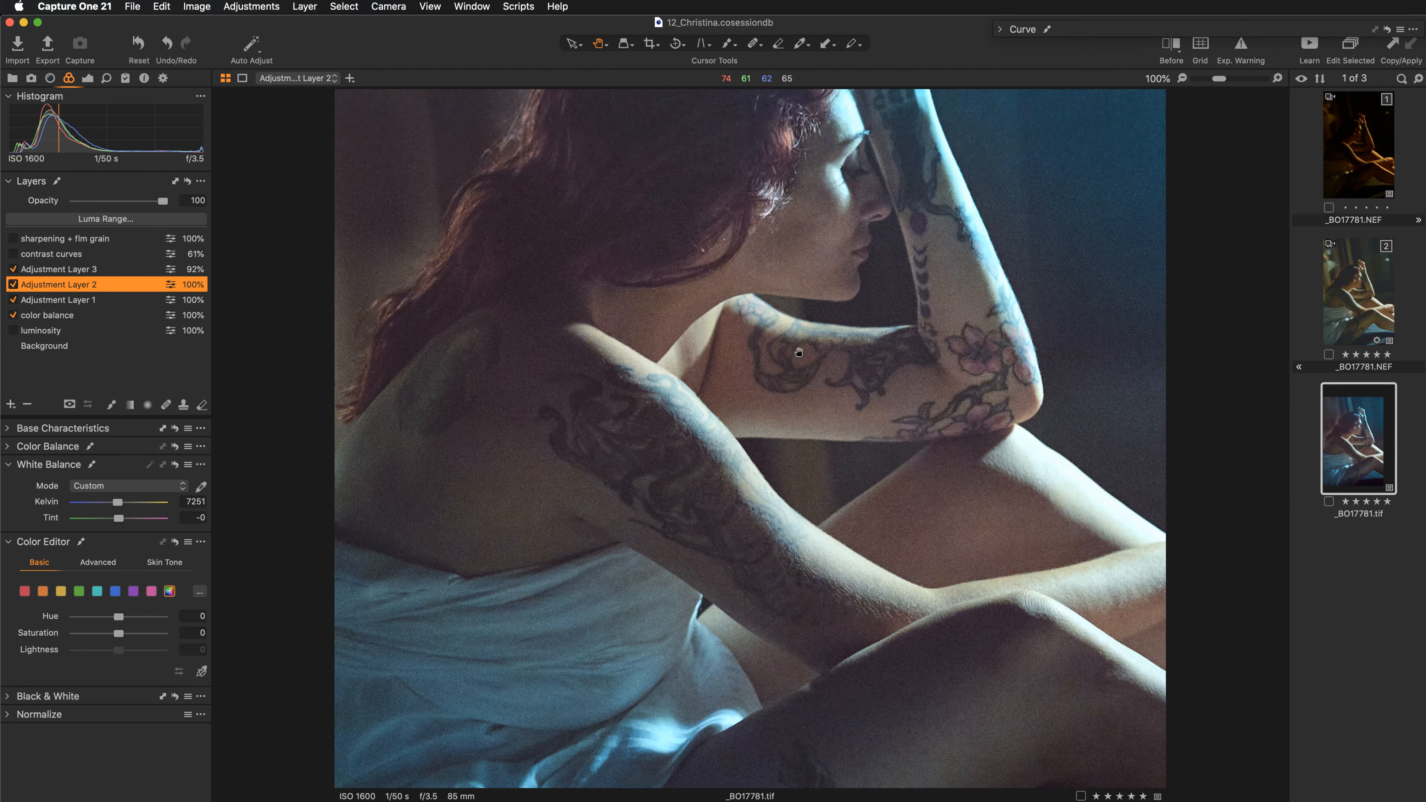
{"action": "scroll", "coordinate": [798, 352], "scroll_direction": "up", "scroll_amount": 5}
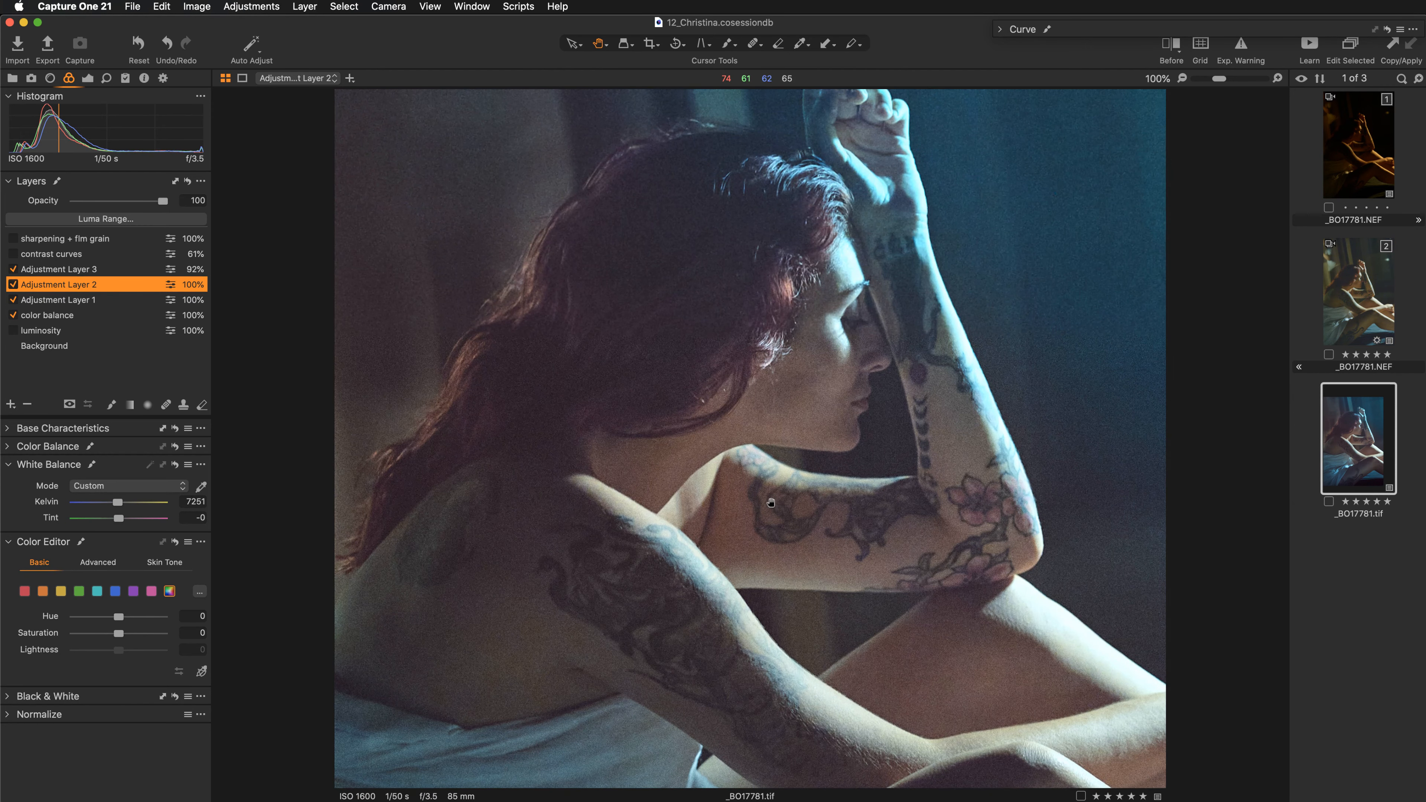
{"action": "left_click", "coordinate": [910, 403]}
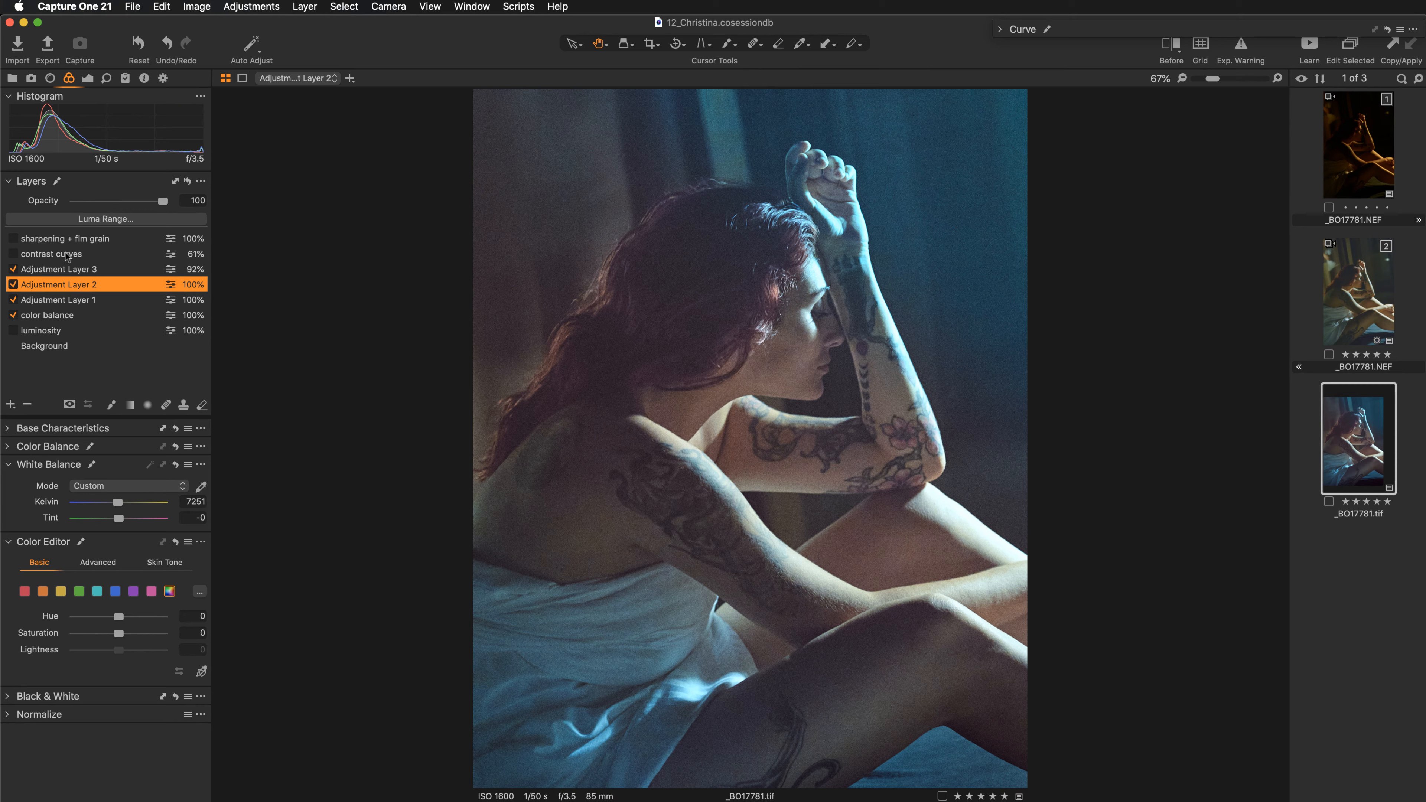
Select and enable the contrast curves layer, and compare the portrait with the layer off and on
{"action": "left_click", "coordinate": [50, 254]}
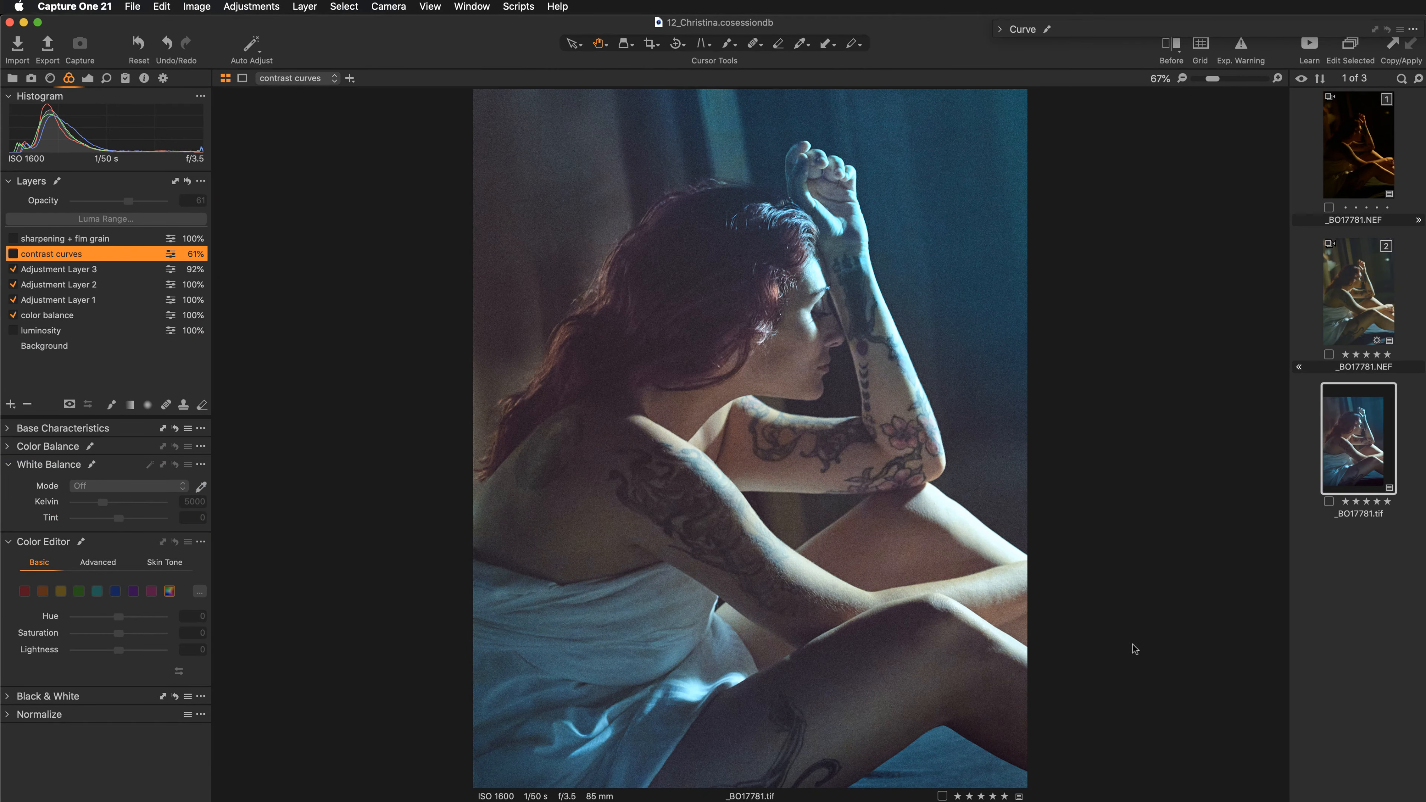
{"action": "left_click", "coordinate": [12, 255]}
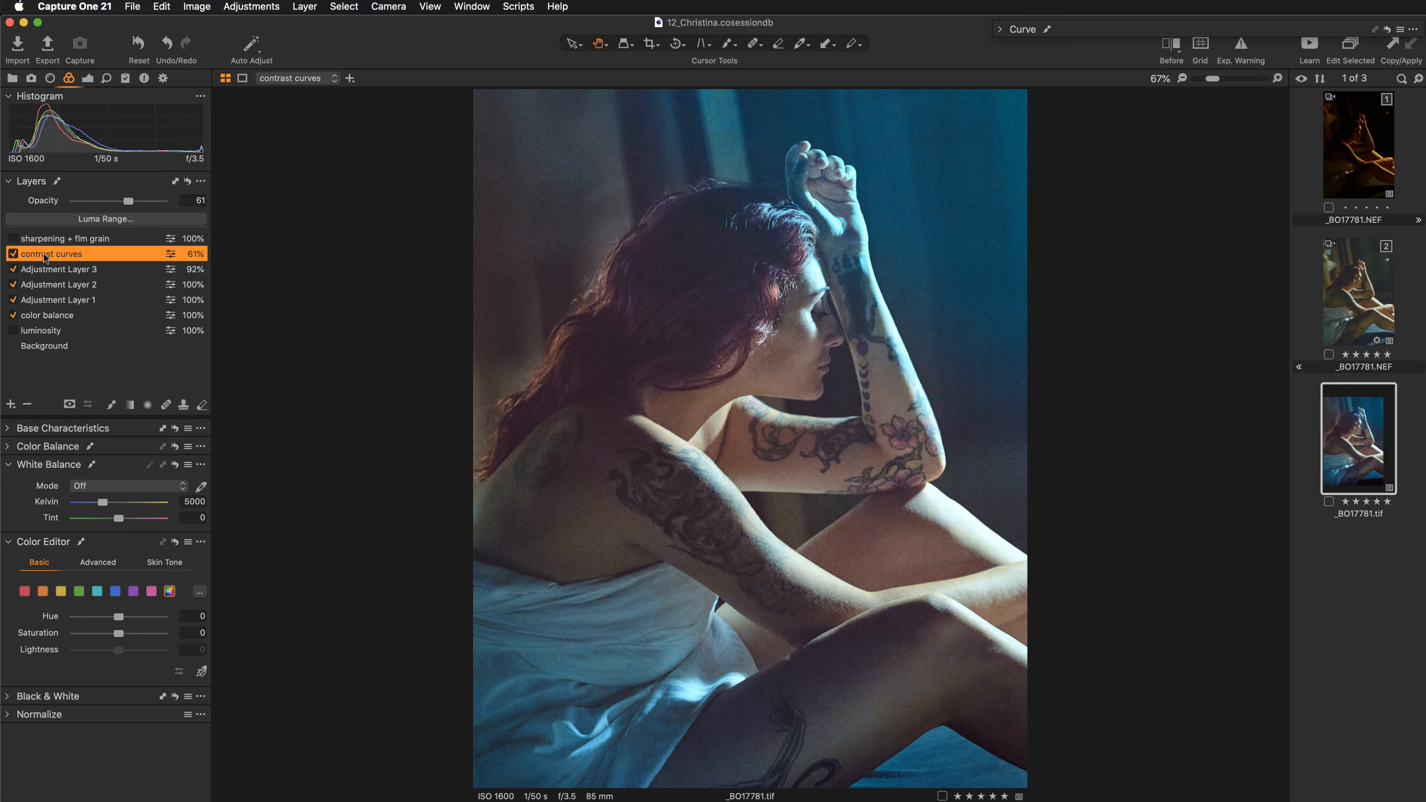
{"action": "left_click", "coordinate": [12, 254]}
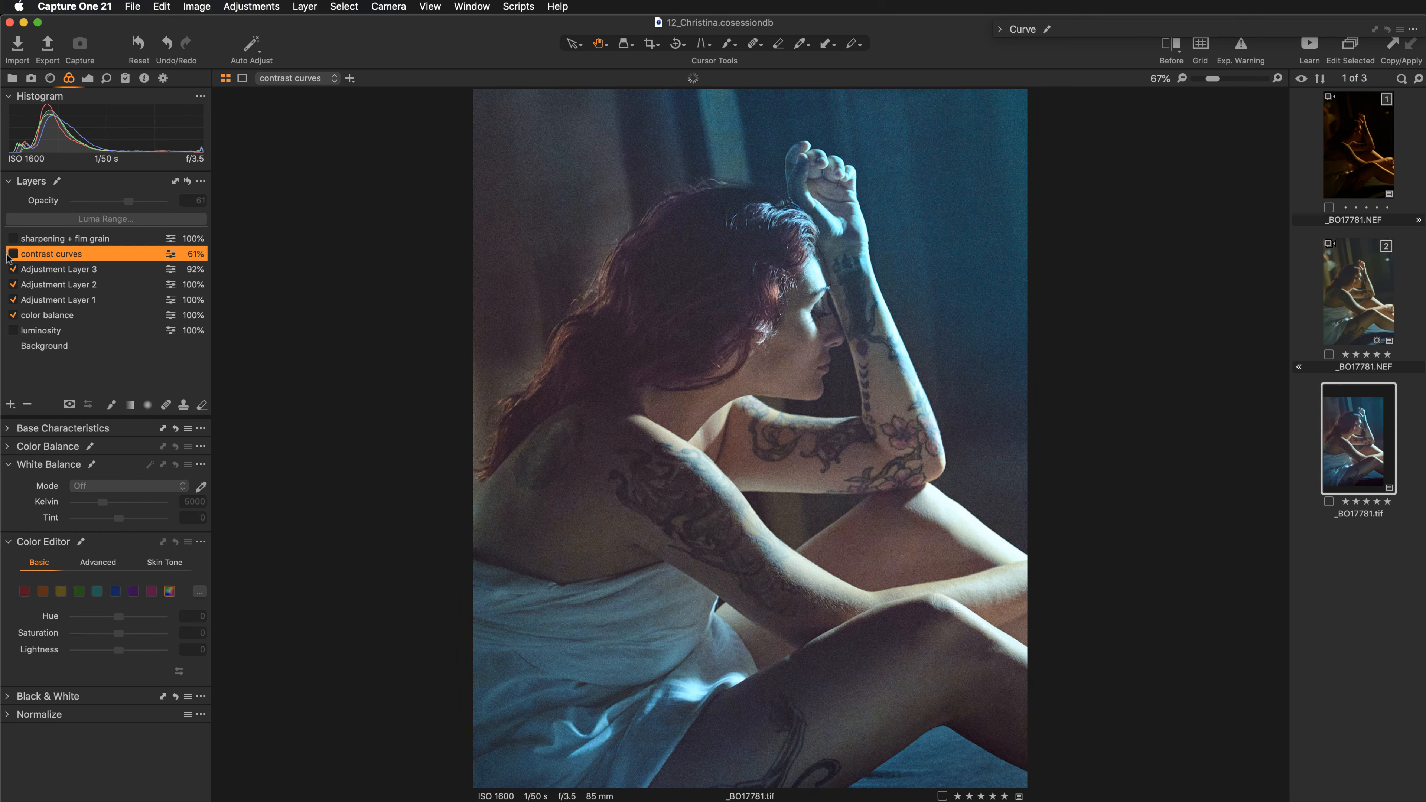
{"action": "left_click", "coordinate": [13, 254]}
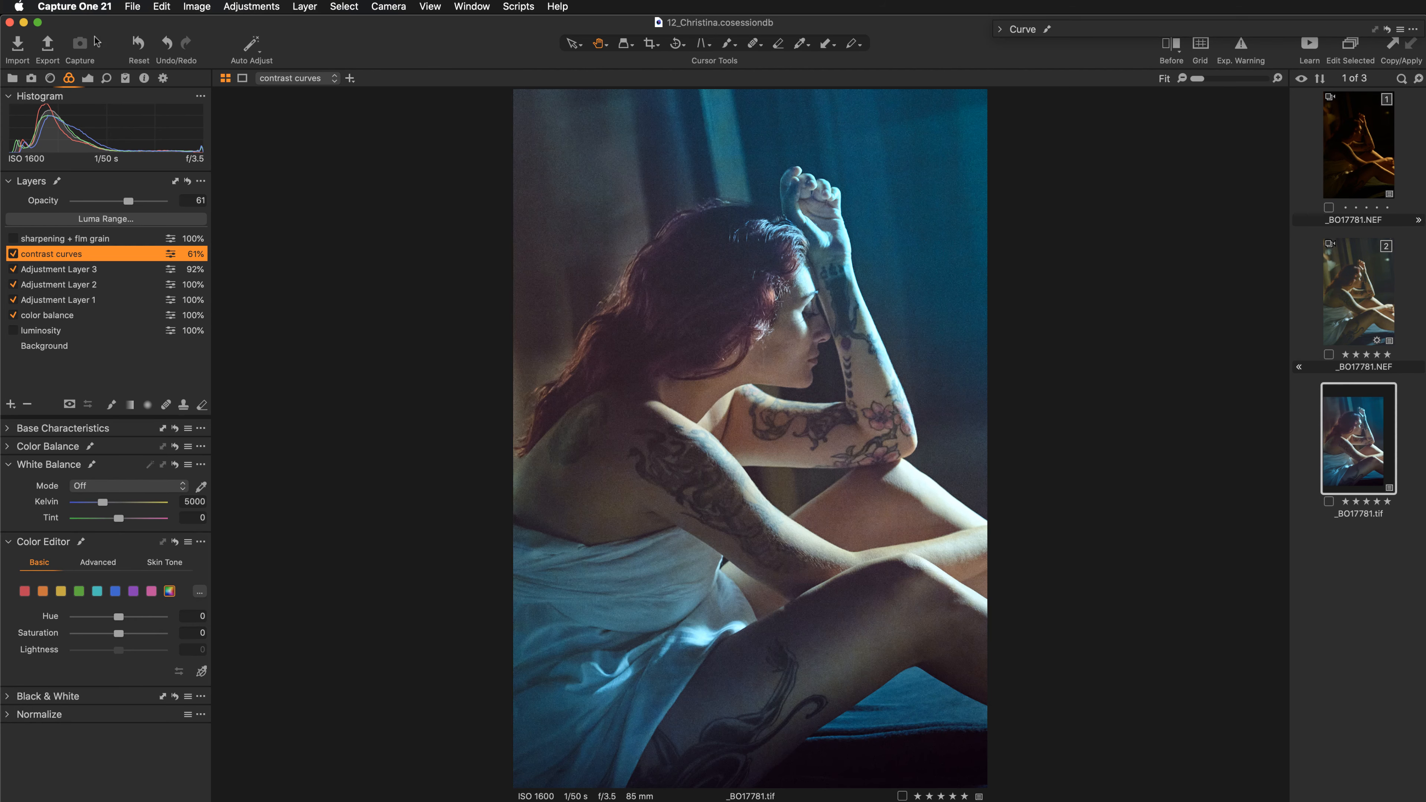
Detach the Curve tool from the exposure tools as a floating window and enlarge it beside the portrait
{"action": "left_click", "coordinate": [88, 78]}
{"action": "scroll", "coordinate": [82, 571], "scroll_direction": "up", "scroll_amount": 2}
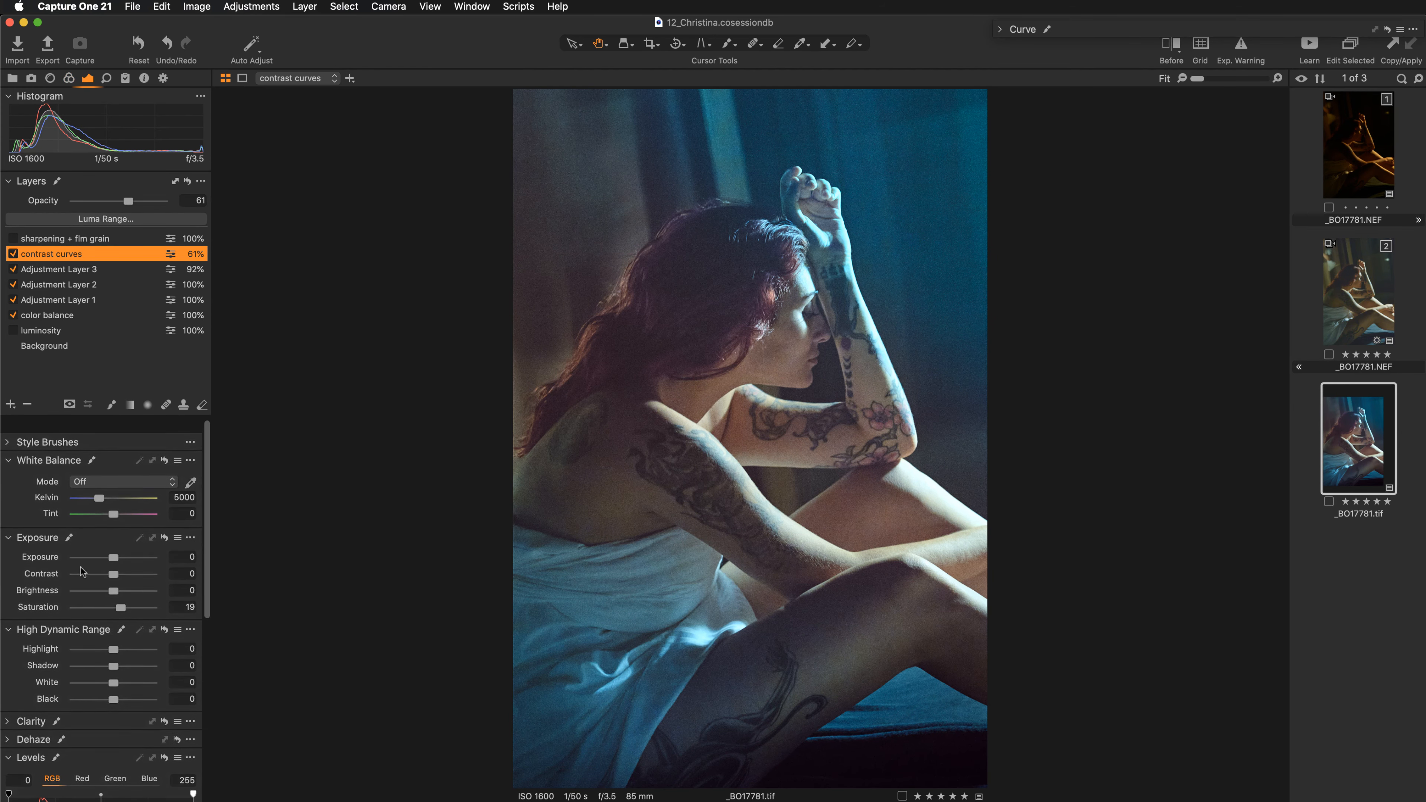
{"action": "scroll", "coordinate": [83, 571], "scroll_direction": "down", "scroll_amount": 10}
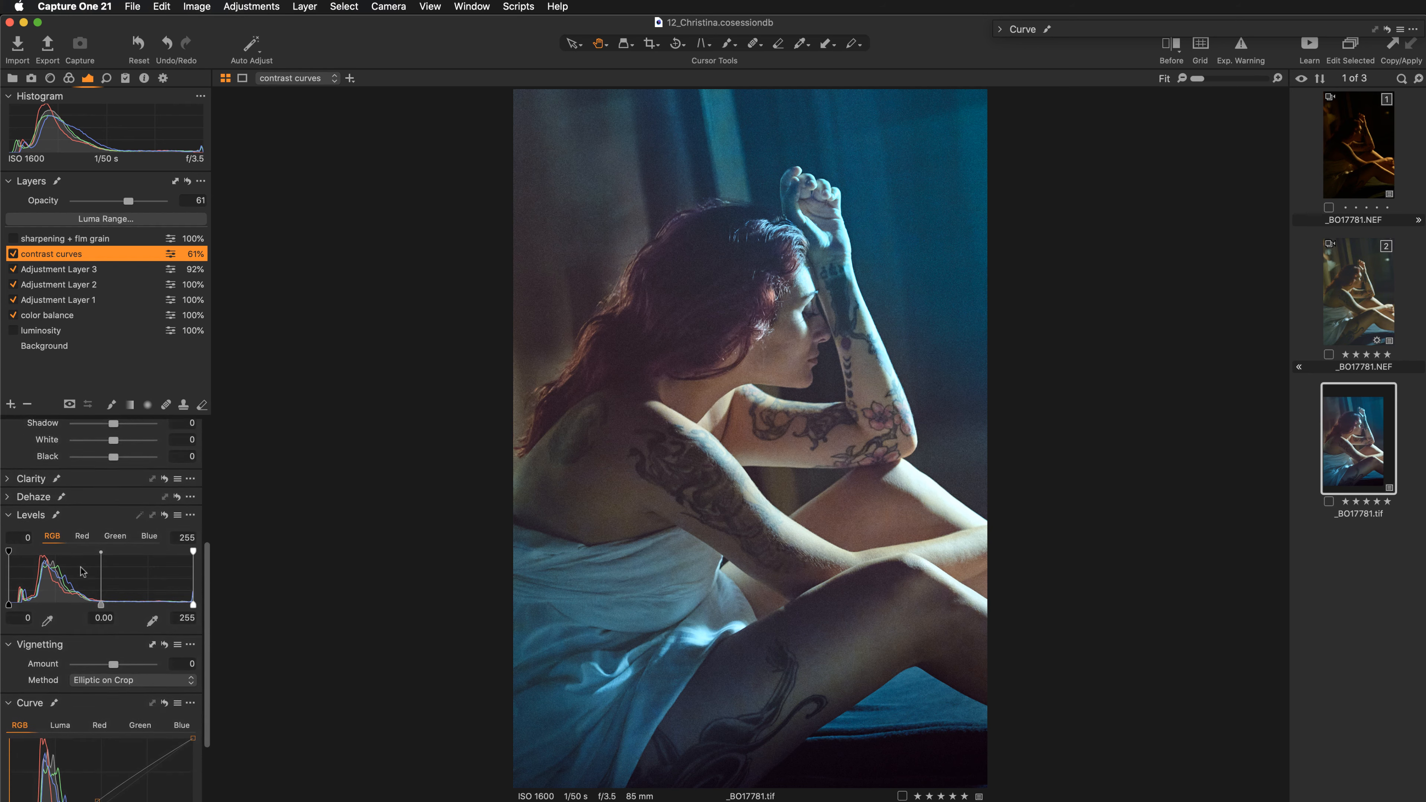
{"action": "scroll", "coordinate": [82, 571], "scroll_direction": "down", "scroll_amount": 5}
{"action": "left_click_drag", "start_coordinate": [97, 597], "coordinate": [331, 48]}
{"action": "left_click_drag", "start_coordinate": [457, 204], "coordinate": [524, 370]}
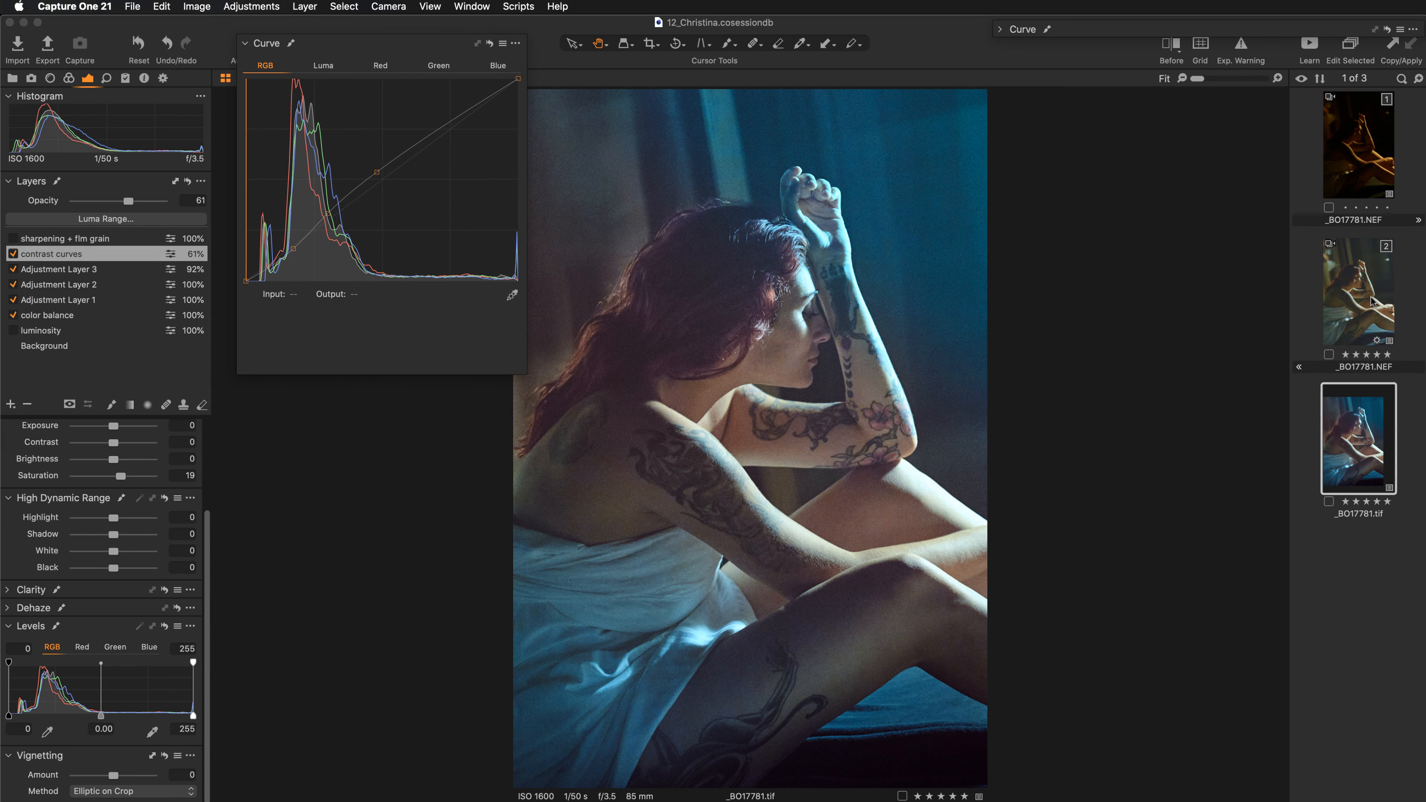
Compare the RGB curve of the brightened raw variant with the TIFF's contrast curves layer, and check that layer's Luma curve
{"action": "left_click", "coordinate": [1351, 300]}
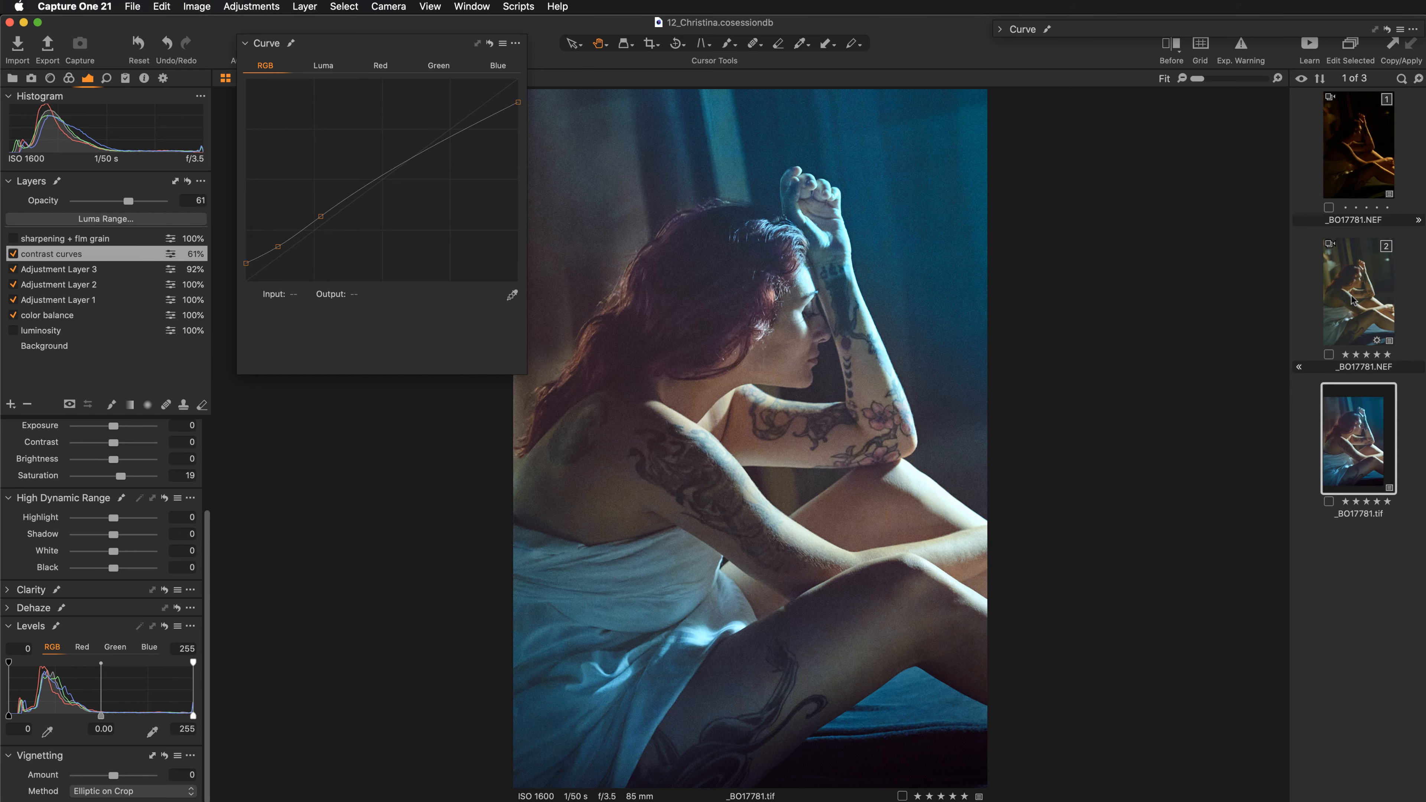
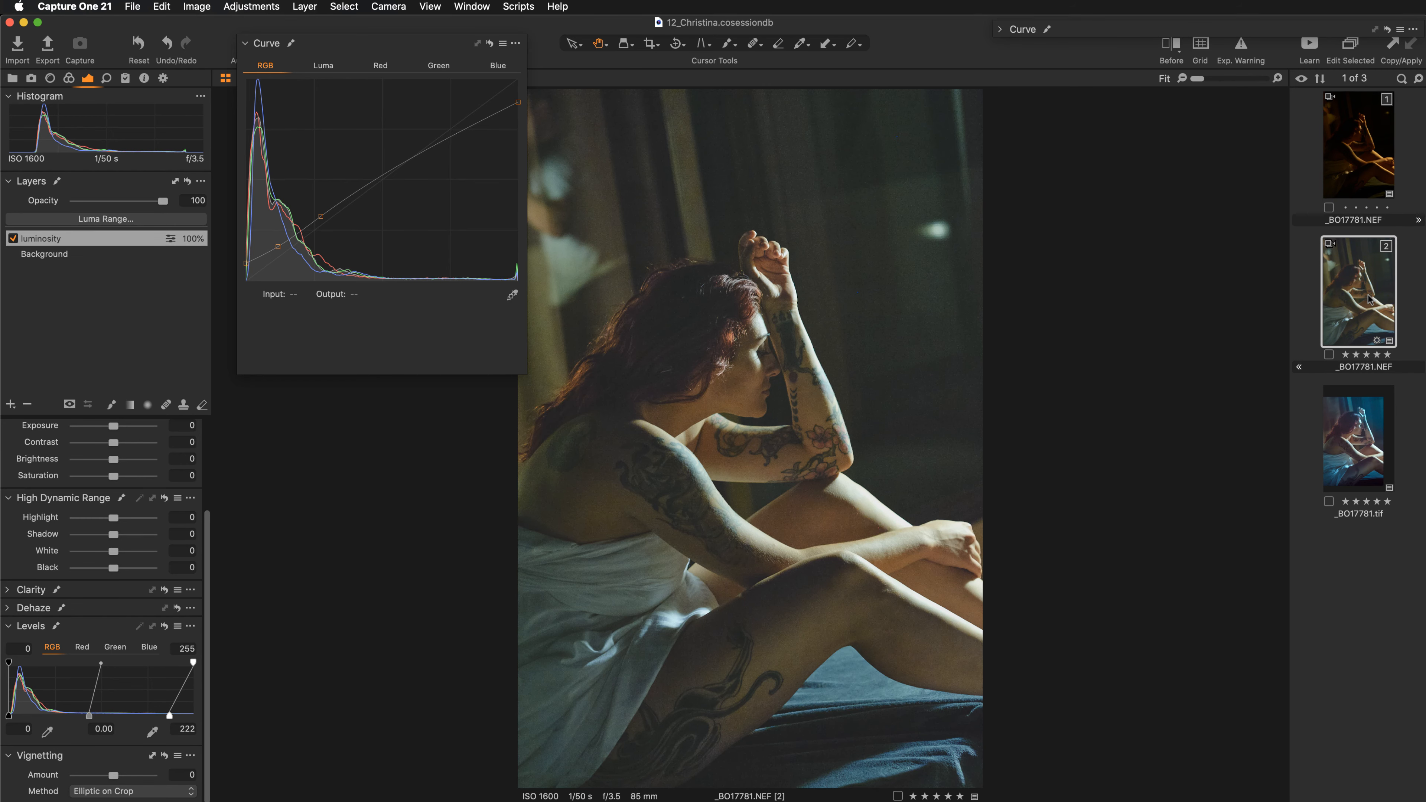
{"action": "left_click", "coordinate": [1364, 431]}
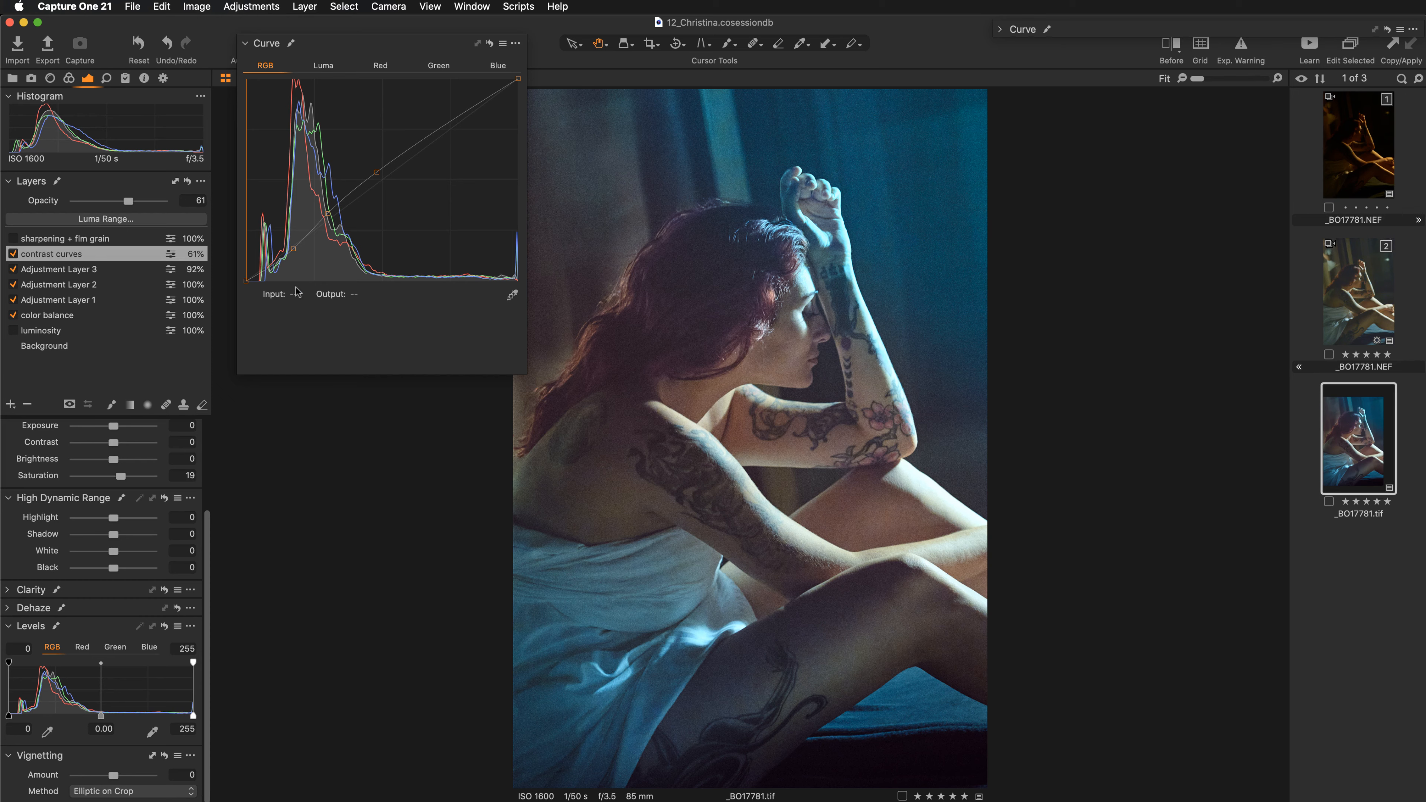
{"action": "left_click", "coordinate": [323, 68]}
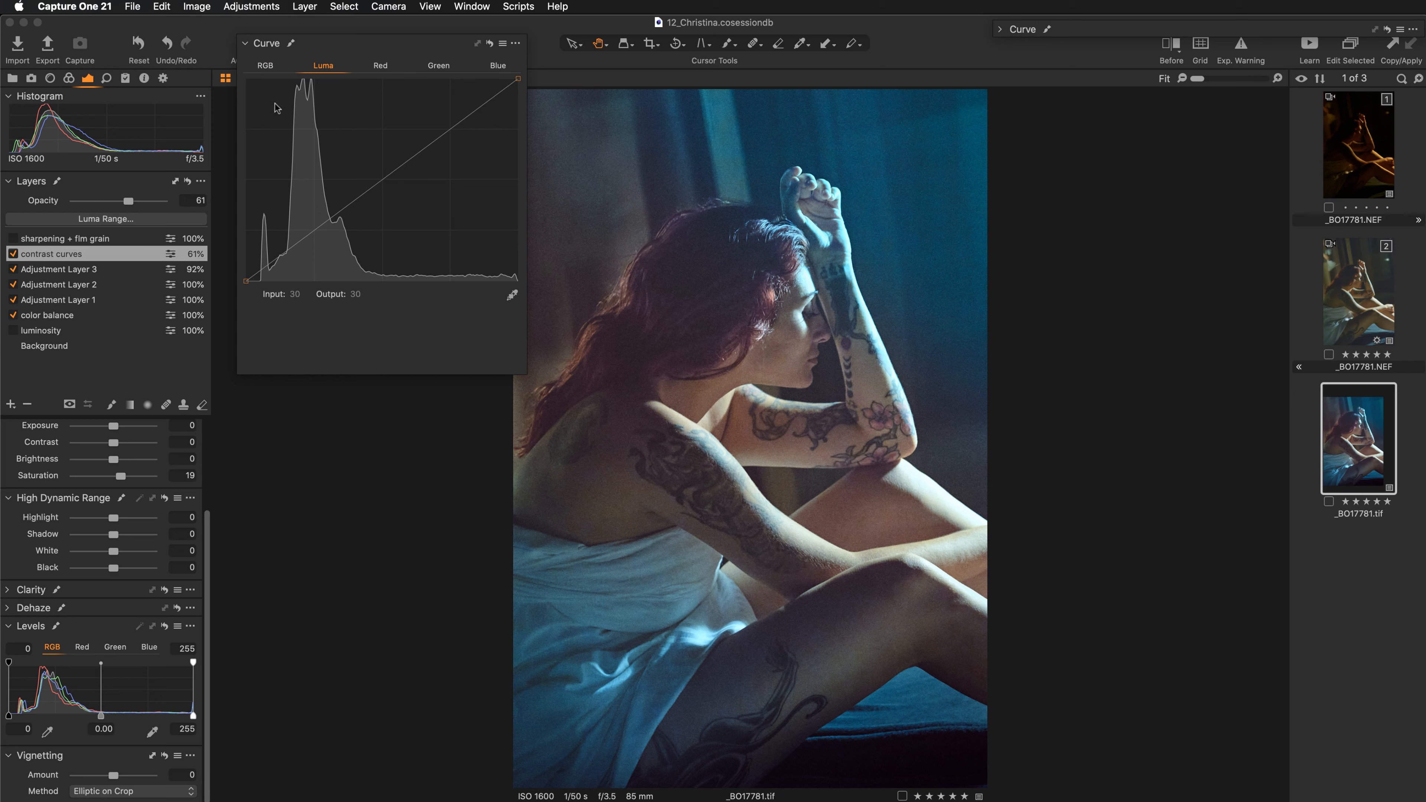
{"action": "left_click", "coordinate": [268, 70]}
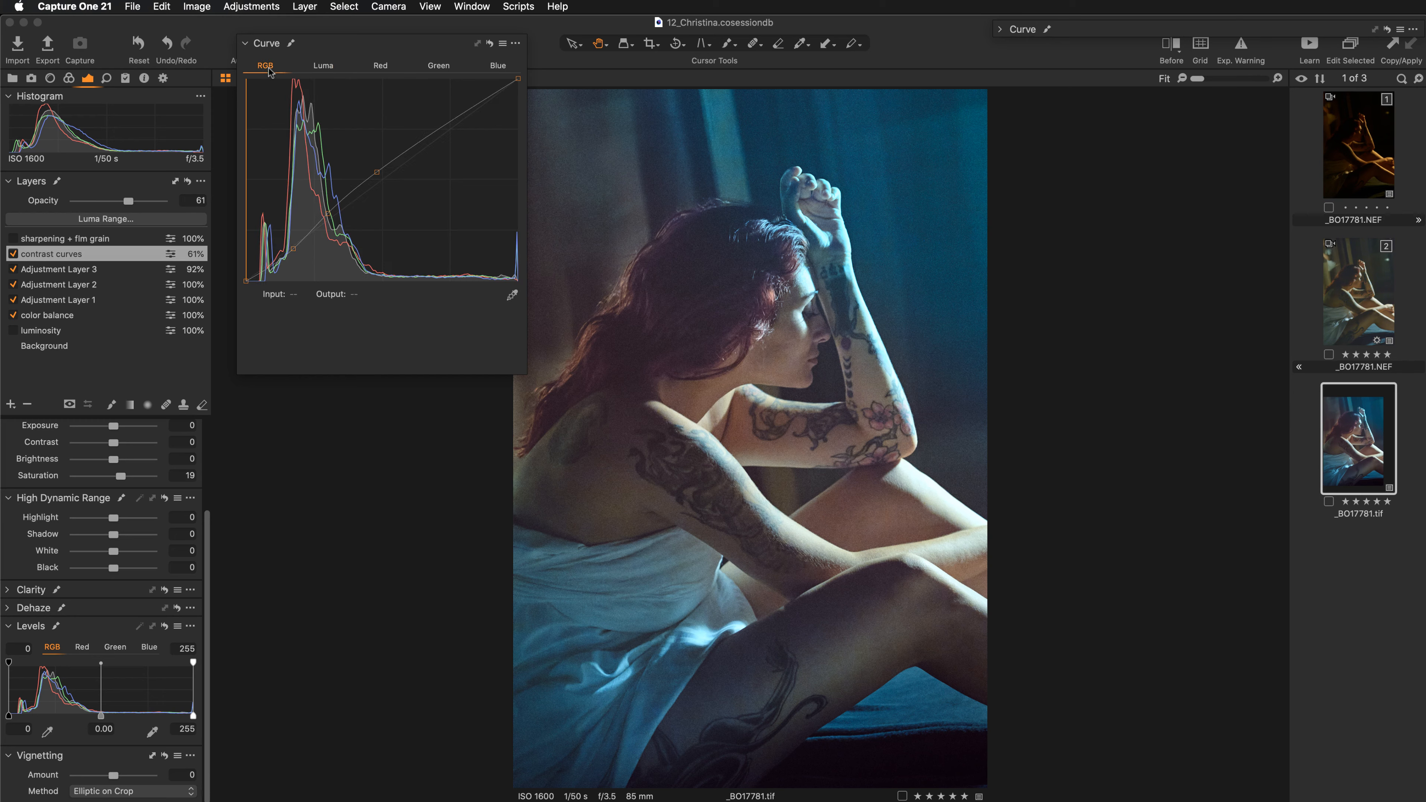
Enable the sharpening + film grain layer and show its sharpening and grain settings, with the floating Curve window collapsed
{"action": "left_click", "coordinate": [13, 254]}
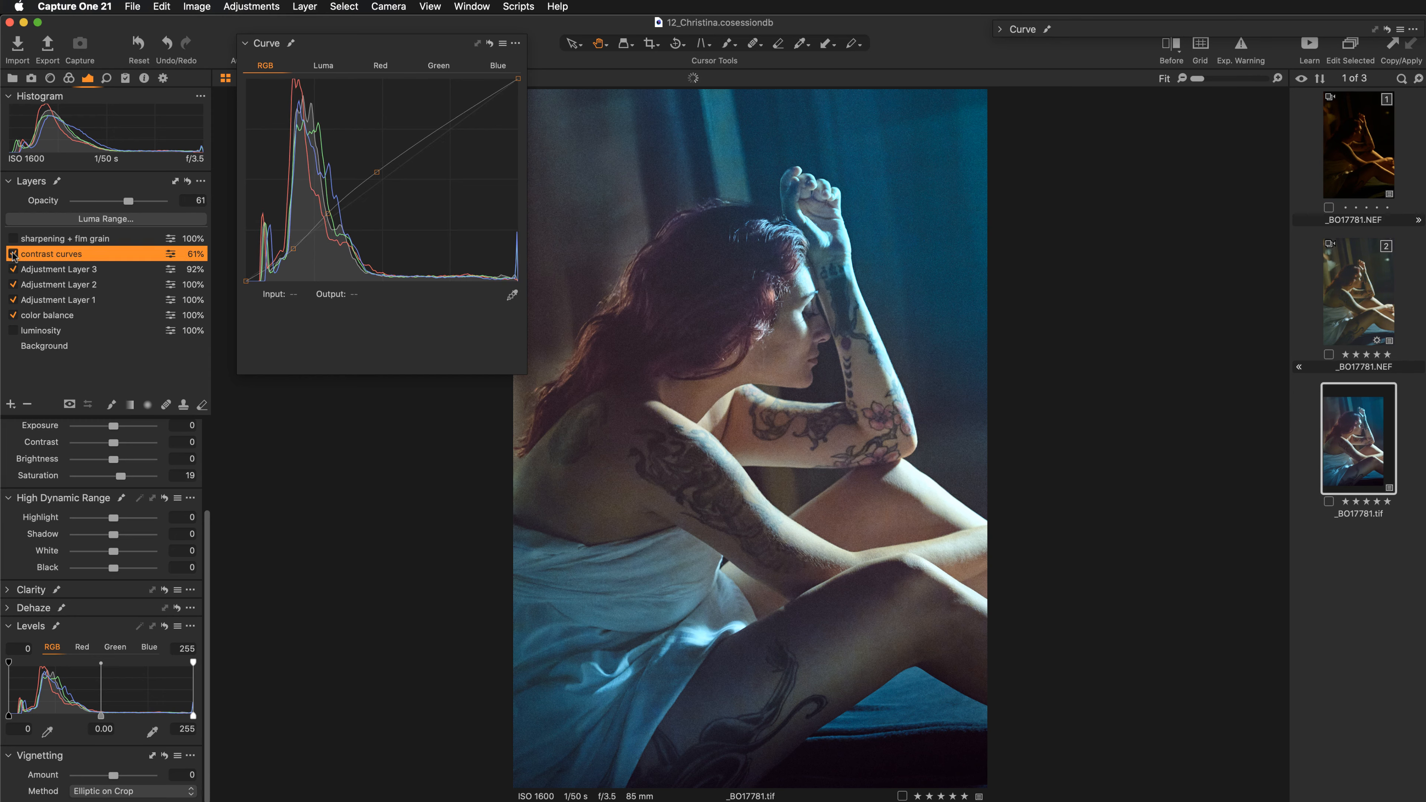
{"action": "left_click", "coordinate": [36, 241]}
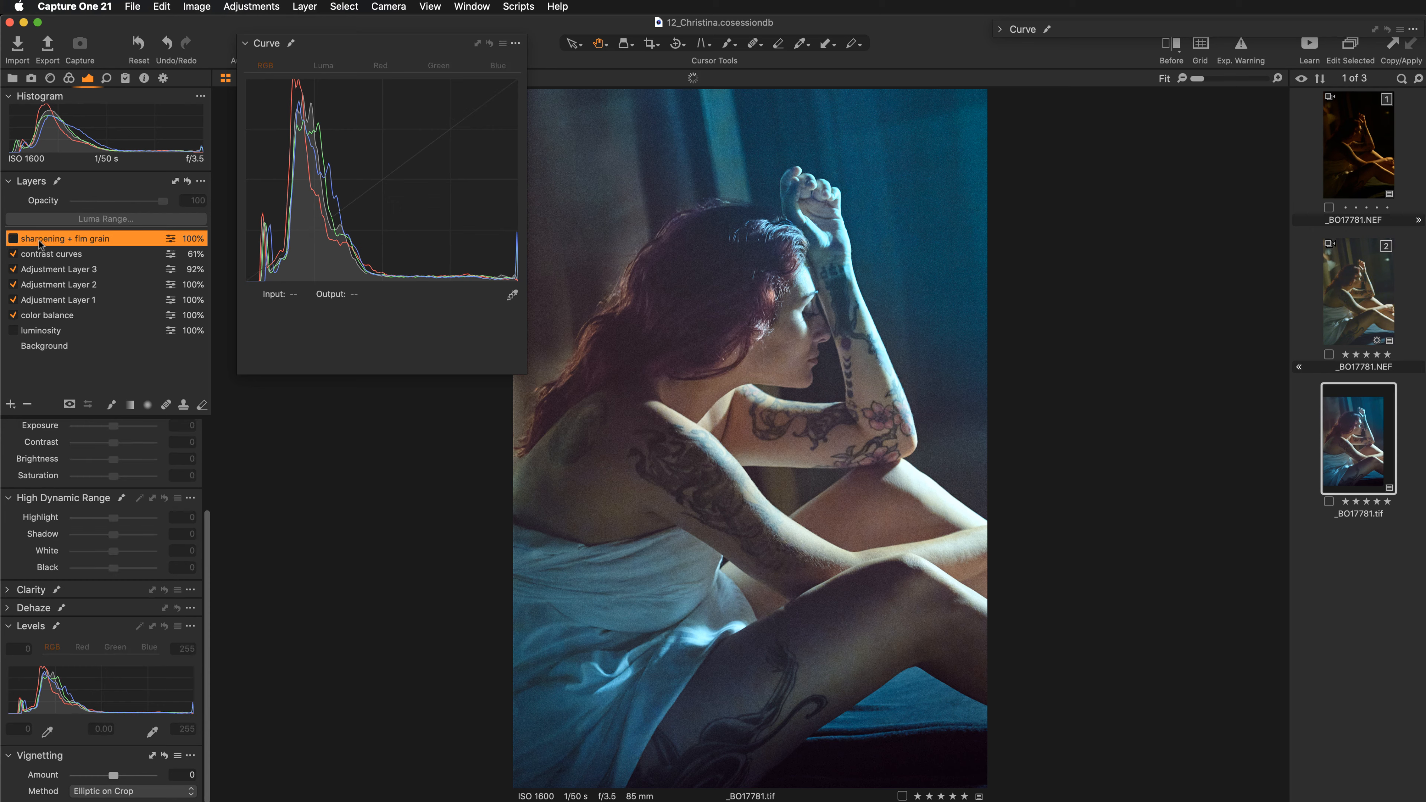
{"action": "left_click", "coordinate": [12, 238]}
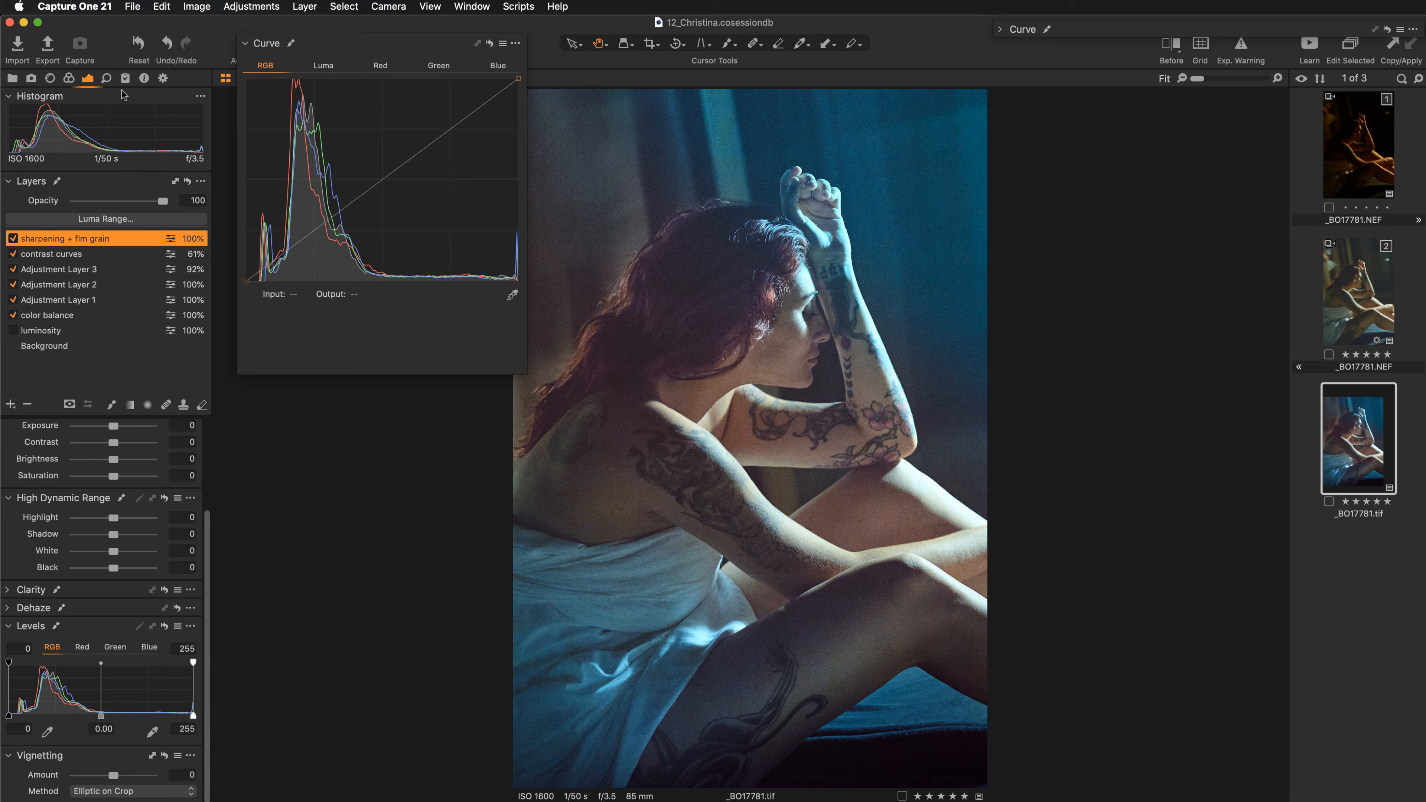
{"action": "left_click", "coordinate": [106, 78]}
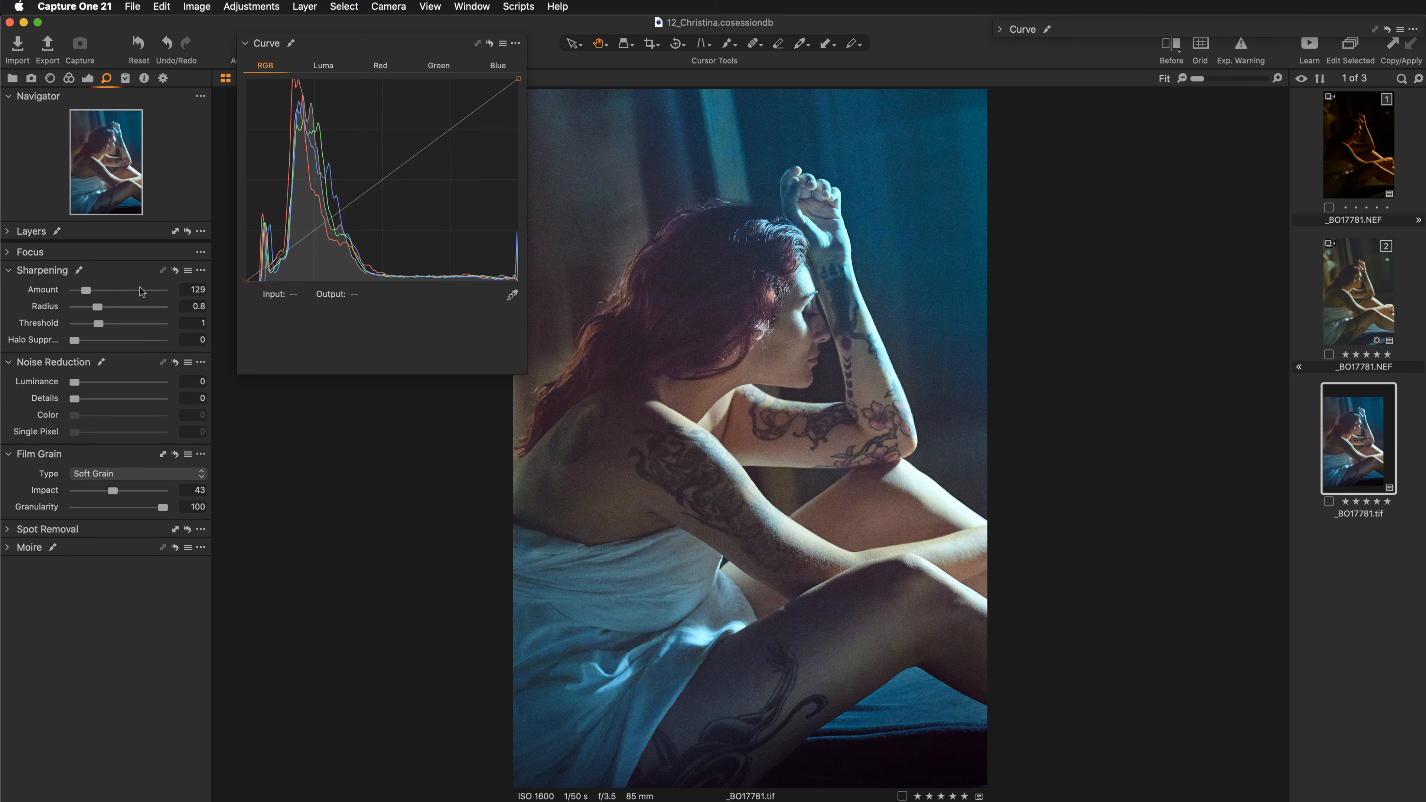
{"action": "double_click", "coordinate": [426, 44]}
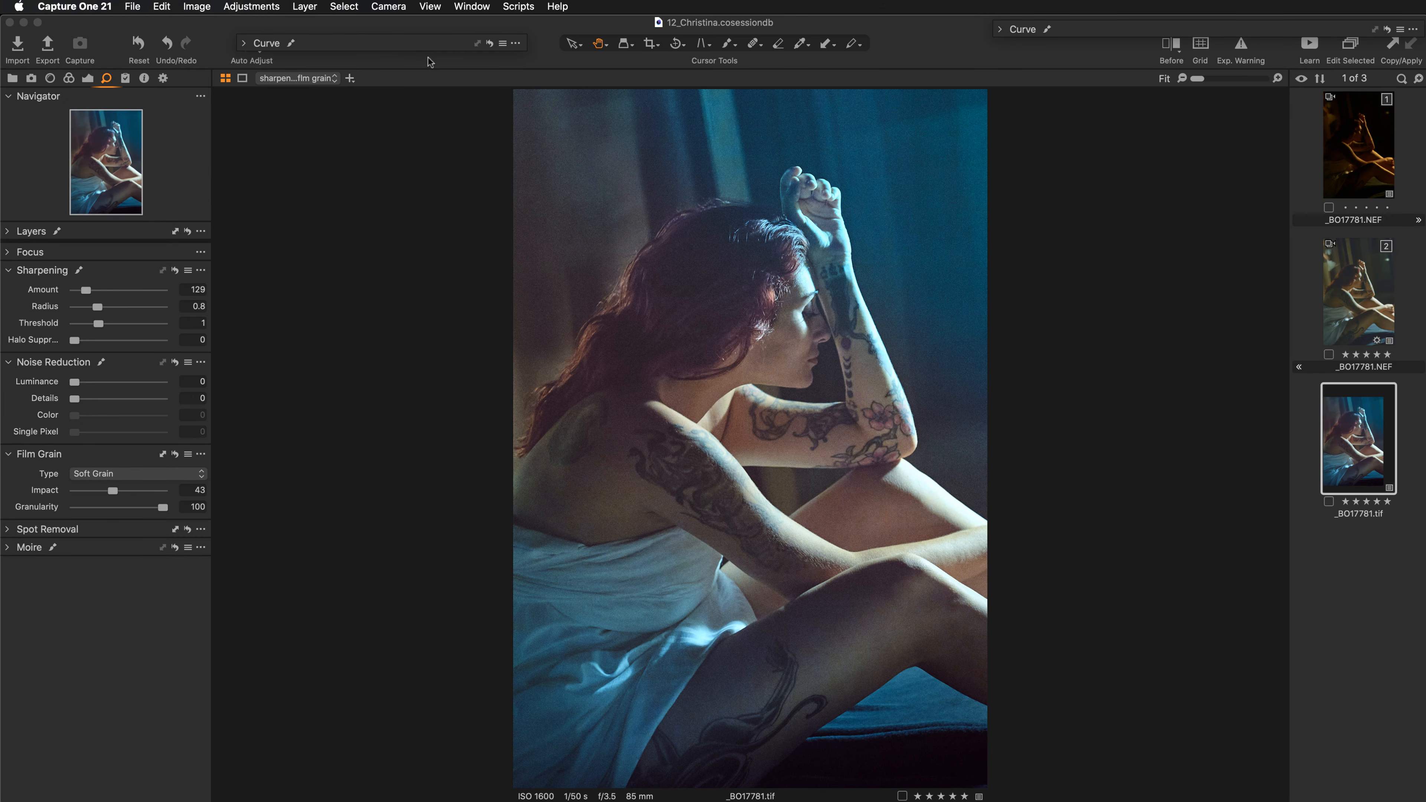
Inspect the sharpening and soft film grain on the hair, face and raised arm at 100% and 200%
{"action": "left_click", "coordinate": [790, 328]}
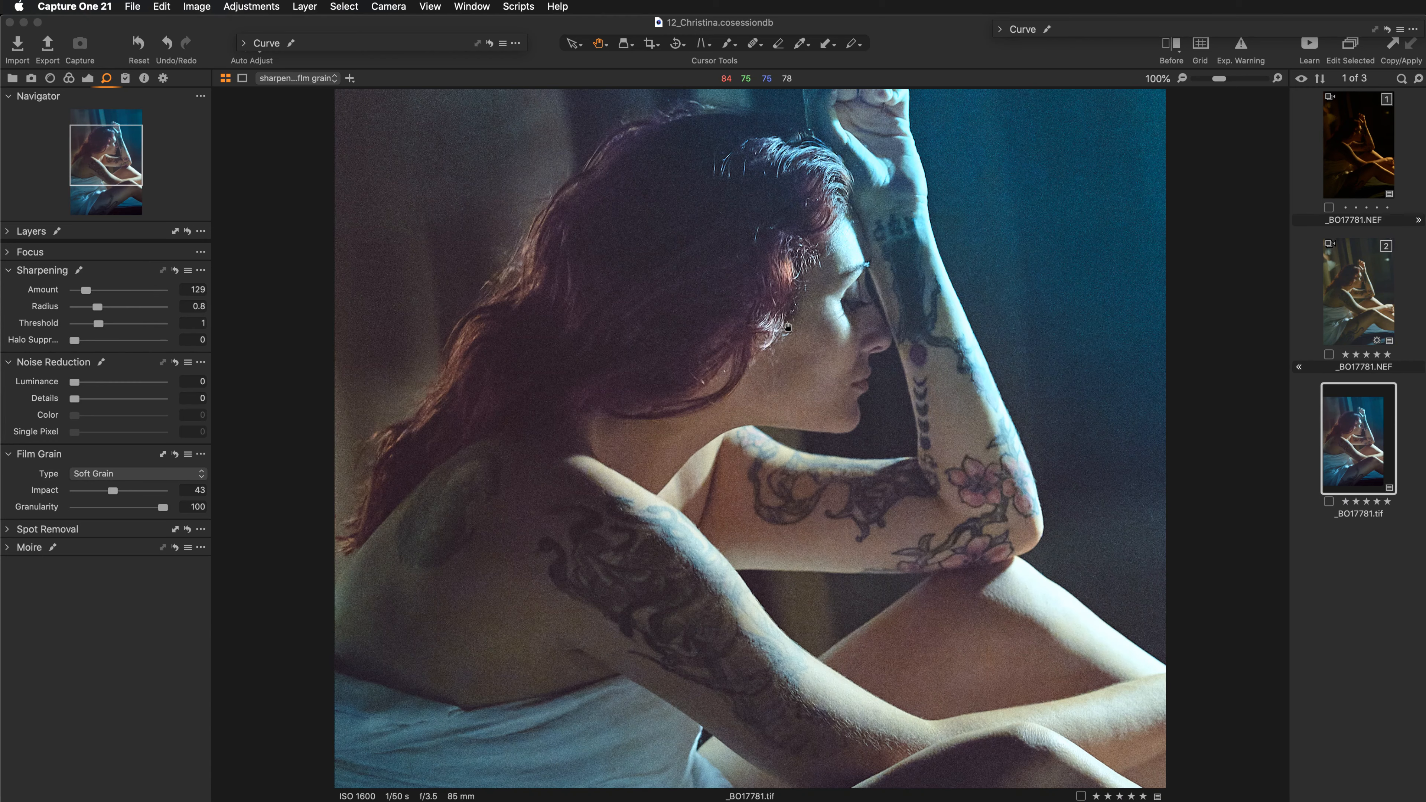
{"action": "left_click_drag", "start_coordinate": [962, 226], "coordinate": [953, 297]}
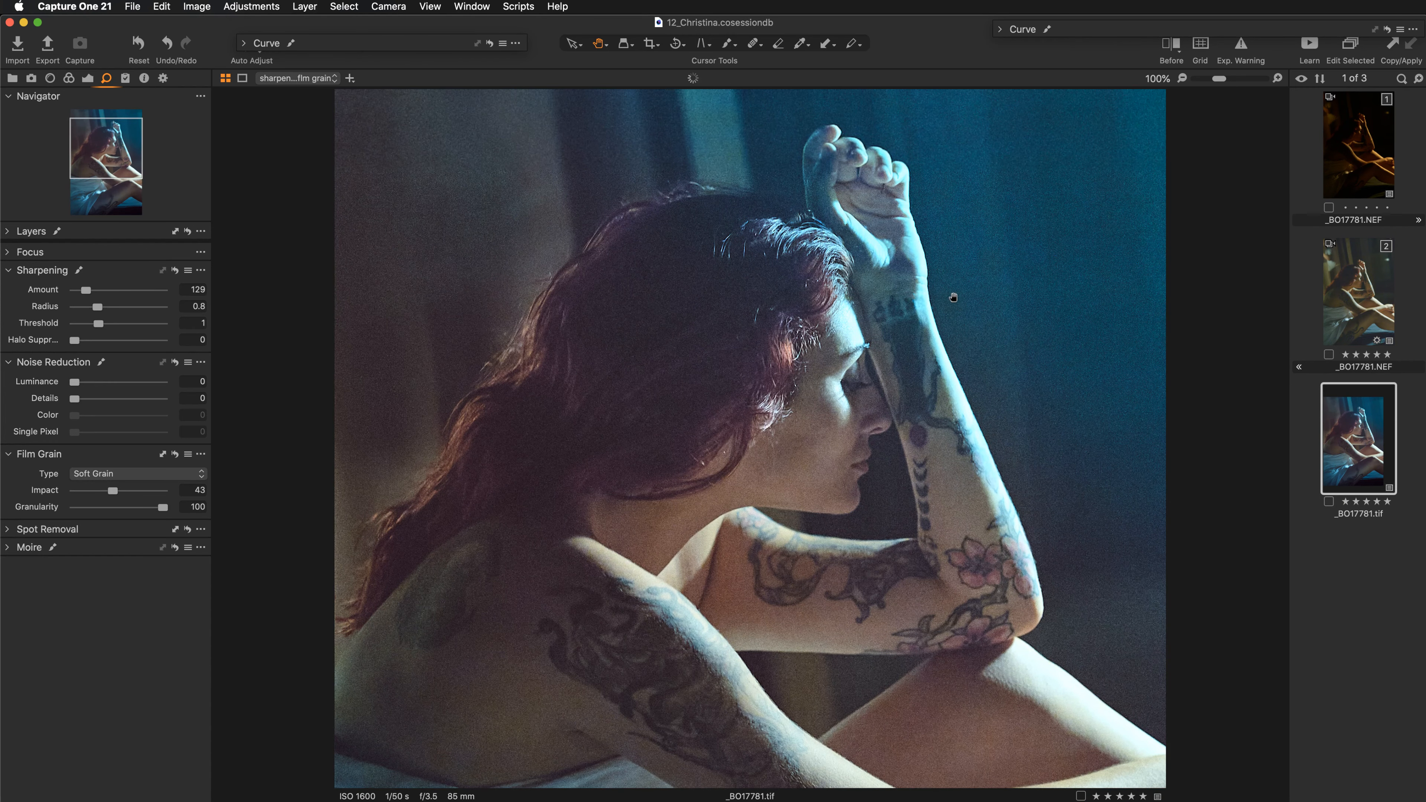
{"action": "left_click_drag", "start_coordinate": [1021, 528], "coordinate": [1027, 512]}
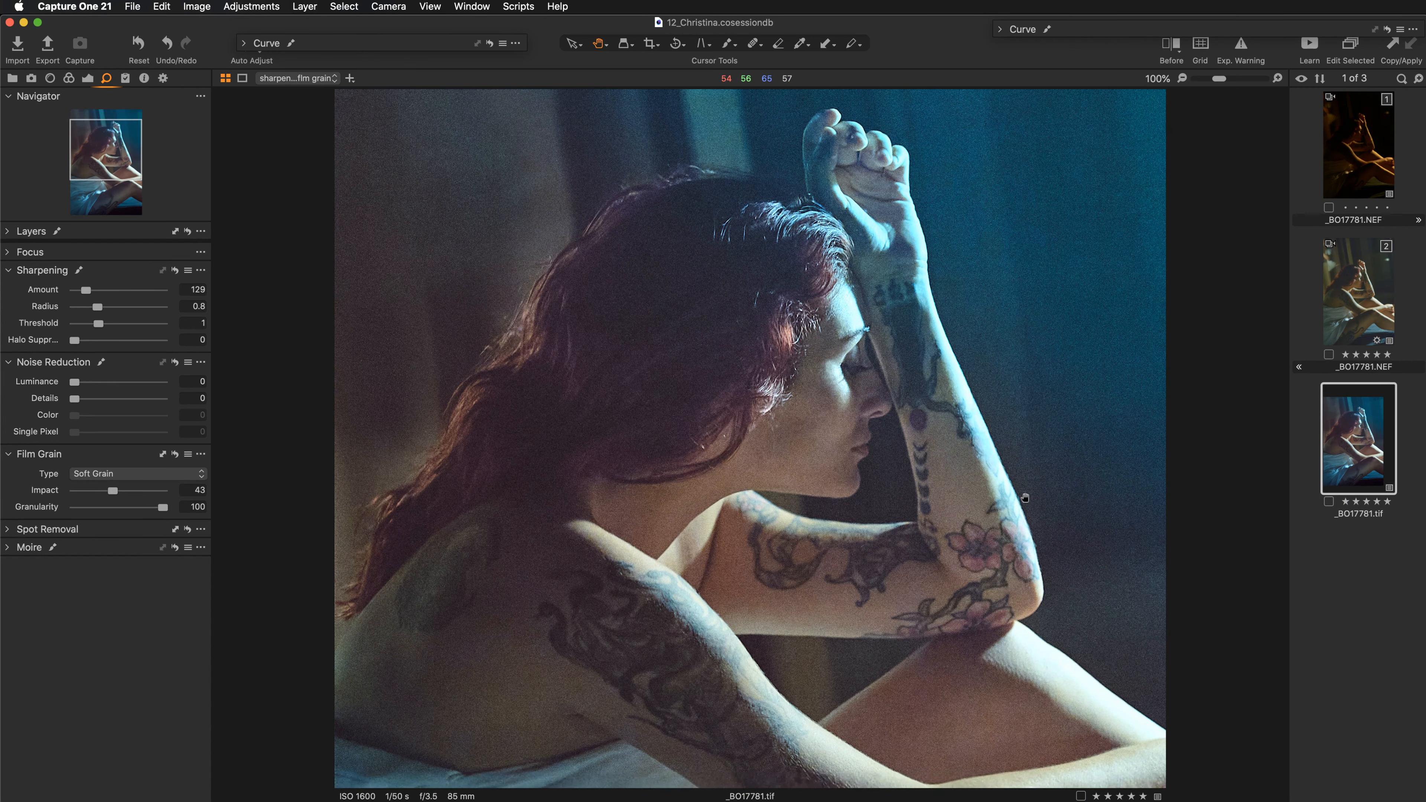
{"action": "scroll", "coordinate": [1091, 335], "scroll_direction": "up", "scroll_amount": 1}
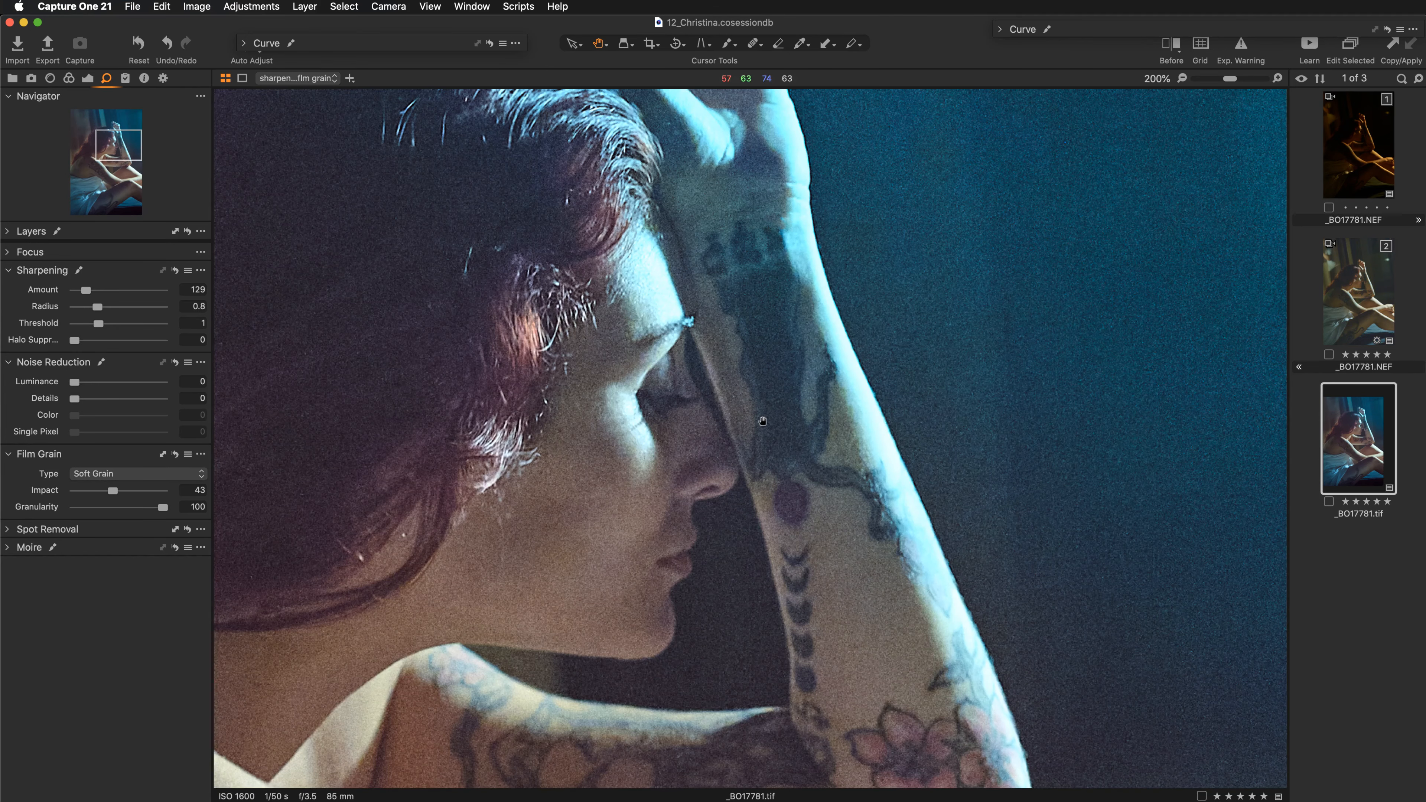
{"action": "left_click_drag", "start_coordinate": [754, 418], "coordinate": [1185, 414]}
{"action": "left_click_drag", "start_coordinate": [1142, 507], "coordinate": [1007, 469]}
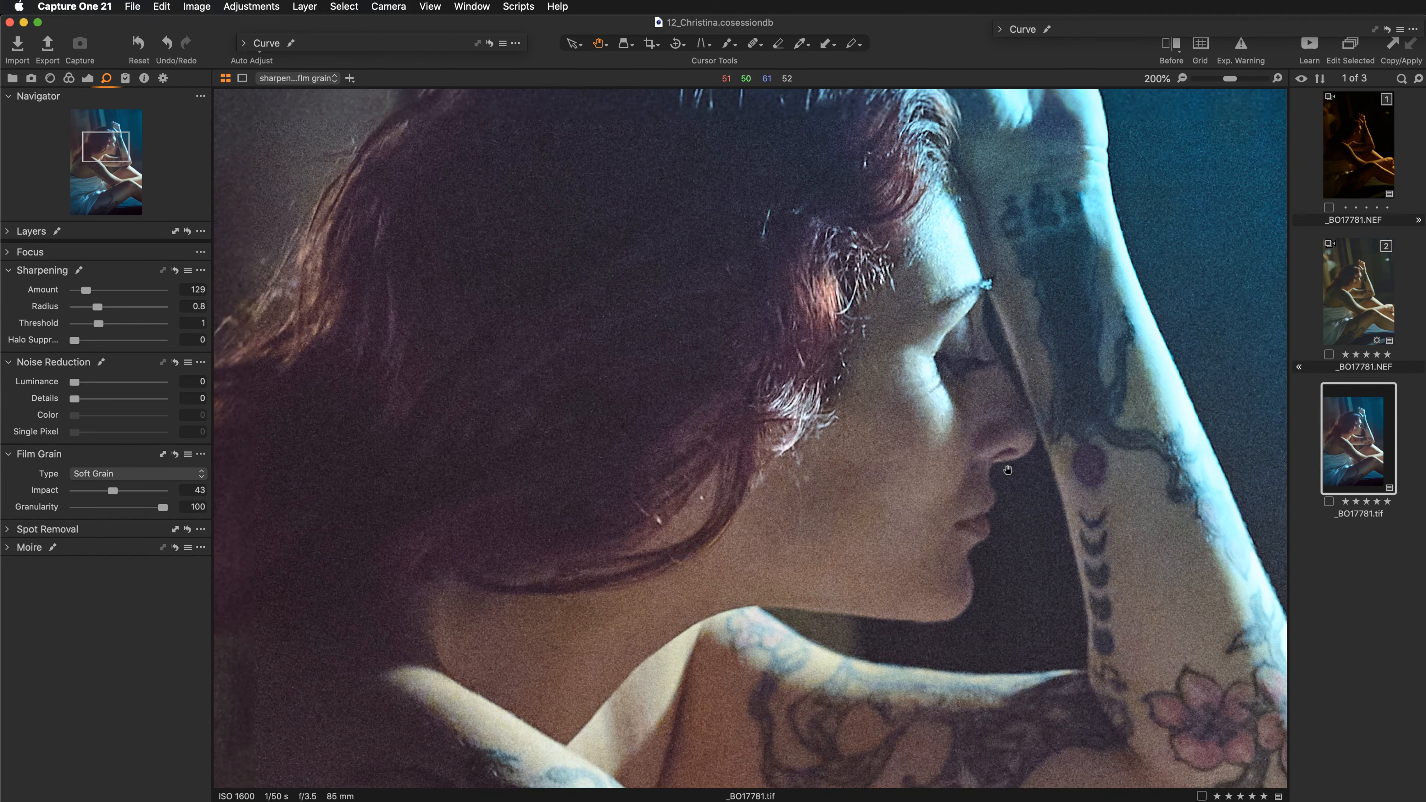
{"action": "left_click_drag", "start_coordinate": [1039, 349], "coordinate": [804, 414]}
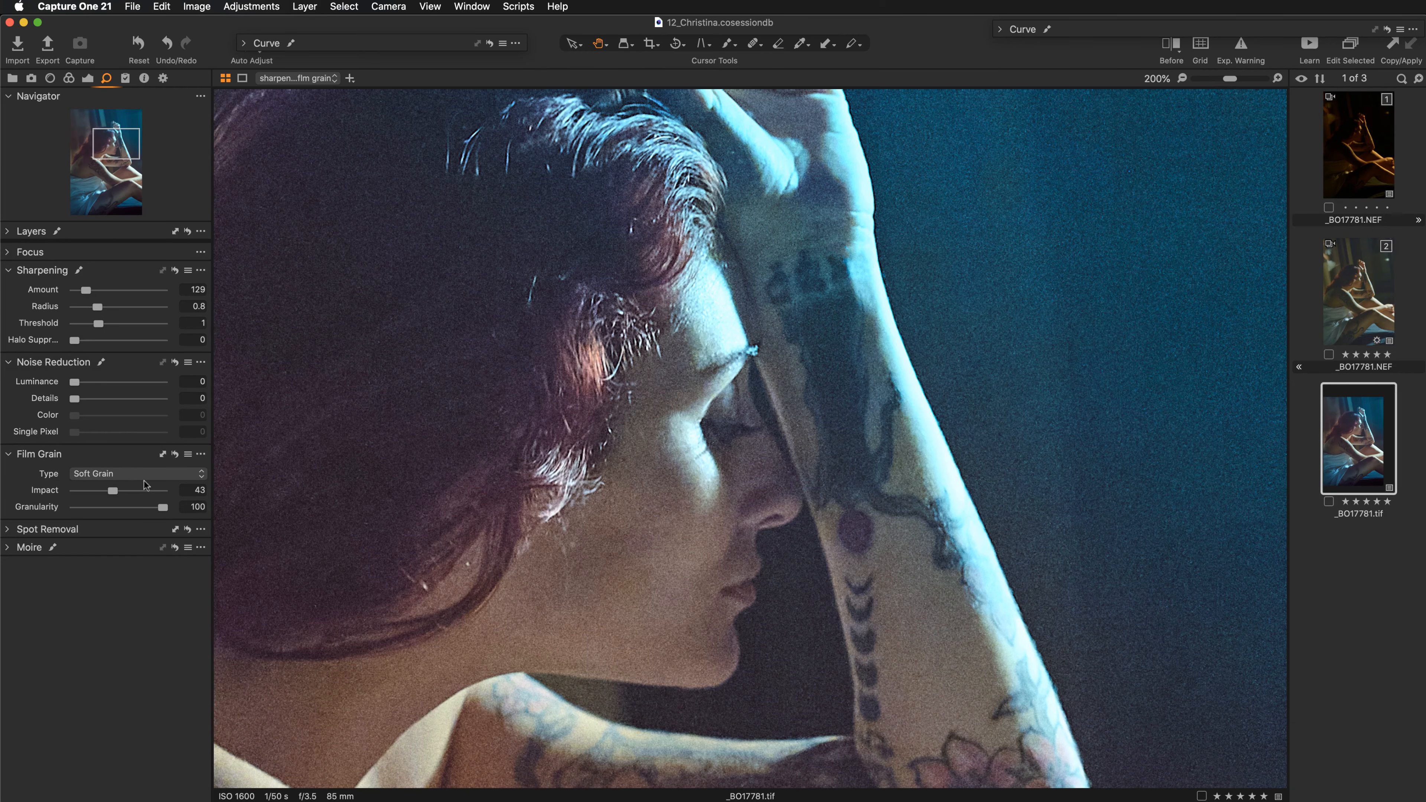
Reset the Film Grain settings of the sharpening + film grain layer to their defaults
{"action": "left_click", "coordinate": [175, 455]}
{"action": "left_click", "coordinate": [87, 79]}
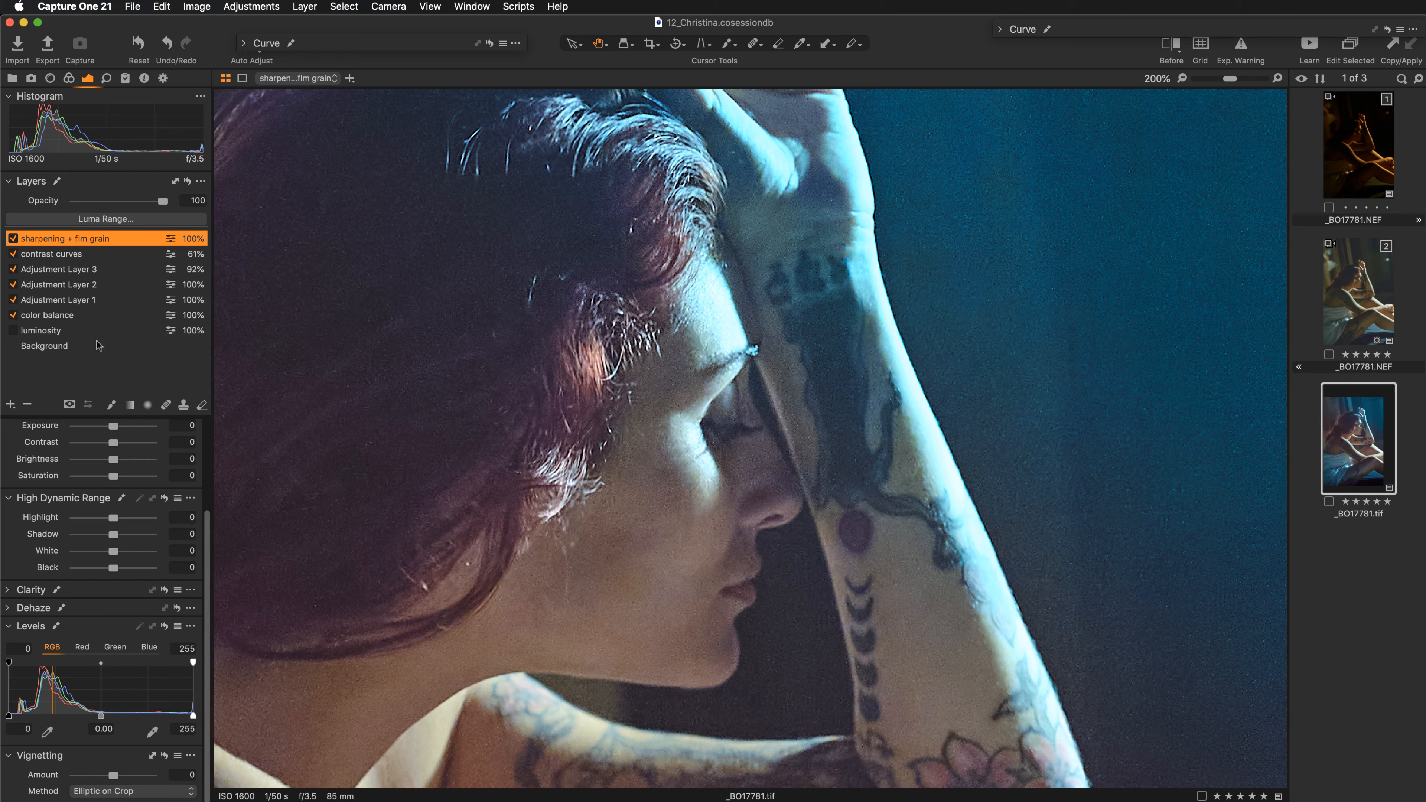
{"action": "left_click", "coordinate": [106, 78]}
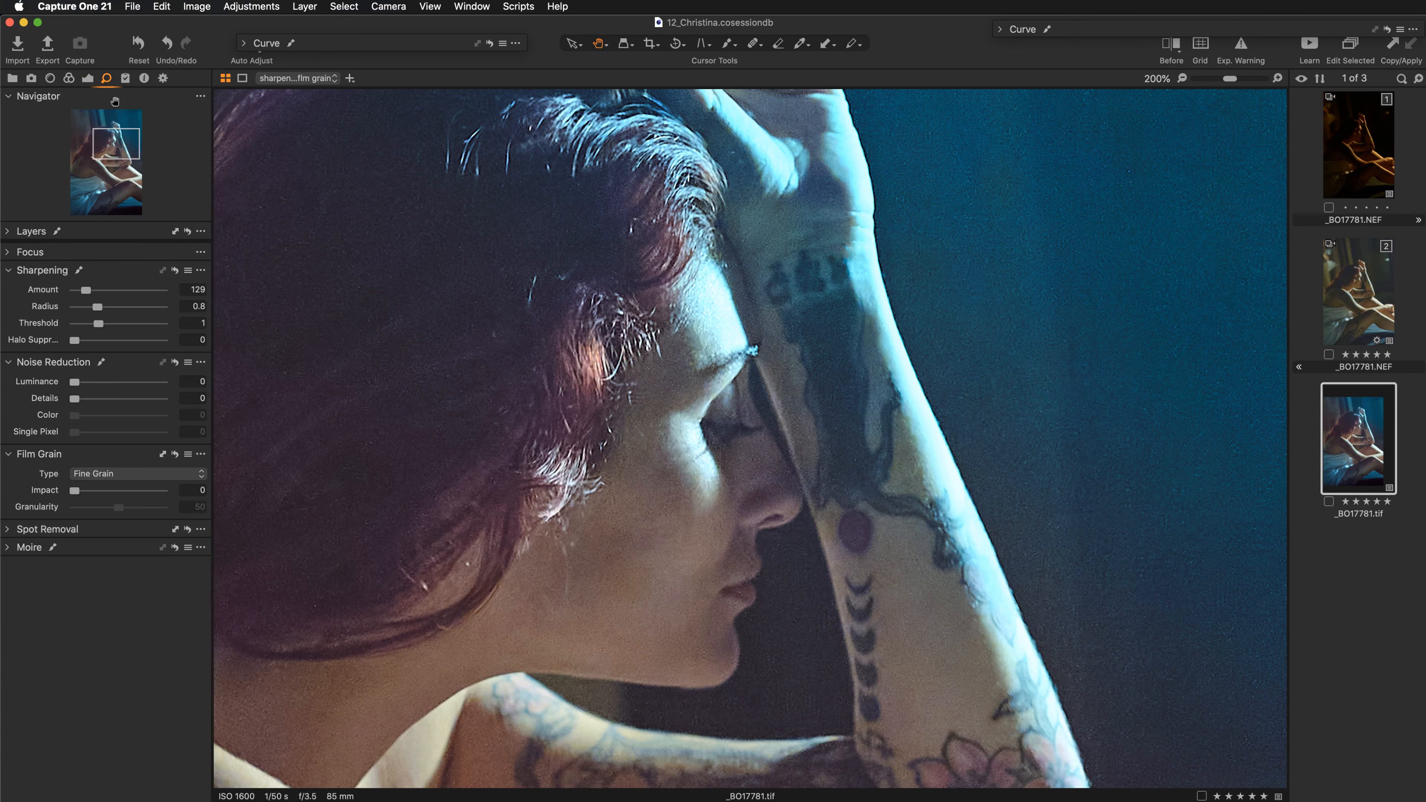
{"action": "double_click", "coordinate": [43, 295]}
{"action": "double_click", "coordinate": [43, 295]}
Examine the sharpened portrait without added grain at 200%, covering the face, hair, tattooed arms and legs
{"action": "left_click_drag", "start_coordinate": [623, 320], "coordinate": [666, 453]}
{"action": "left_click_drag", "start_coordinate": [774, 563], "coordinate": [753, 322]}
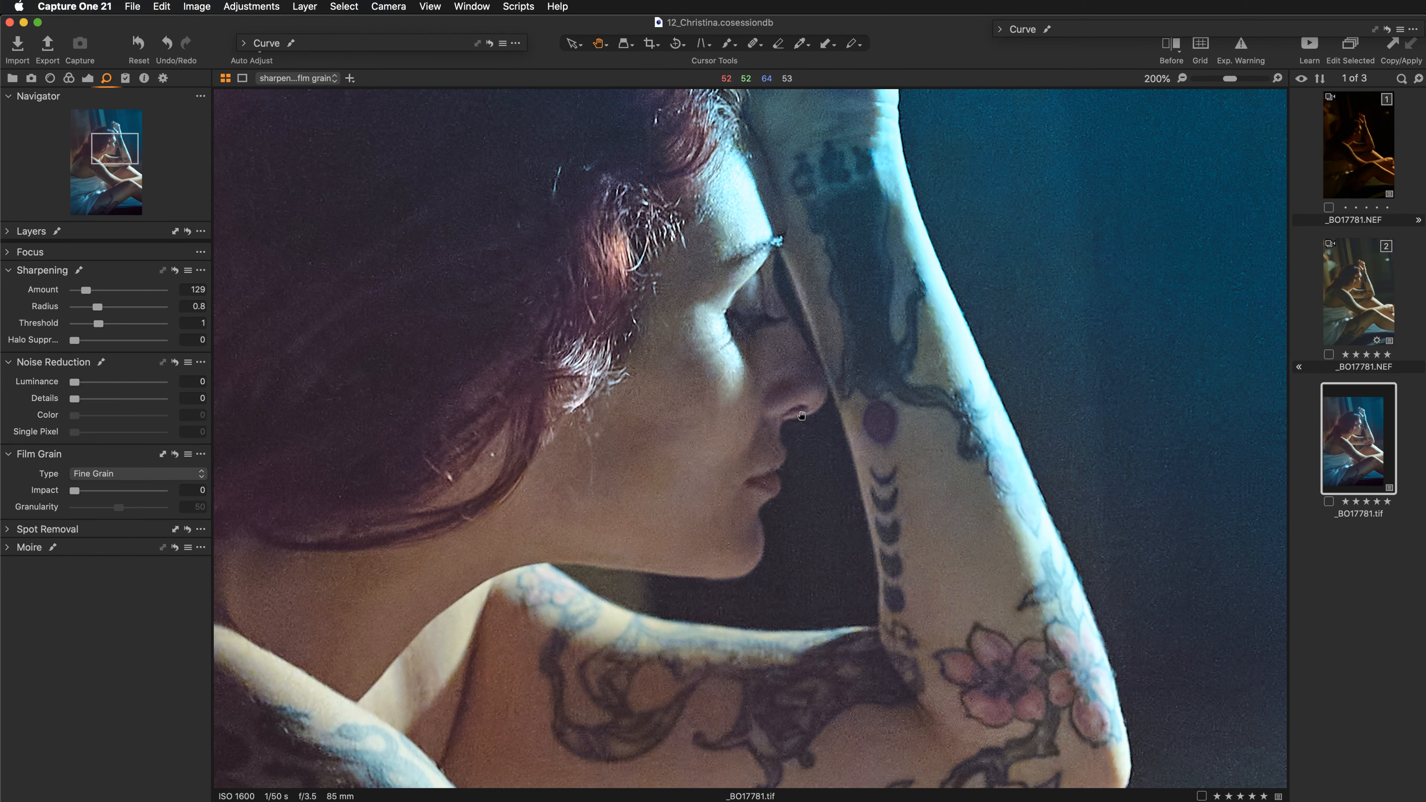
{"action": "left_click_drag", "start_coordinate": [825, 561], "coordinate": [813, 314]}
{"action": "left_click_drag", "start_coordinate": [850, 651], "coordinate": [771, 420]}
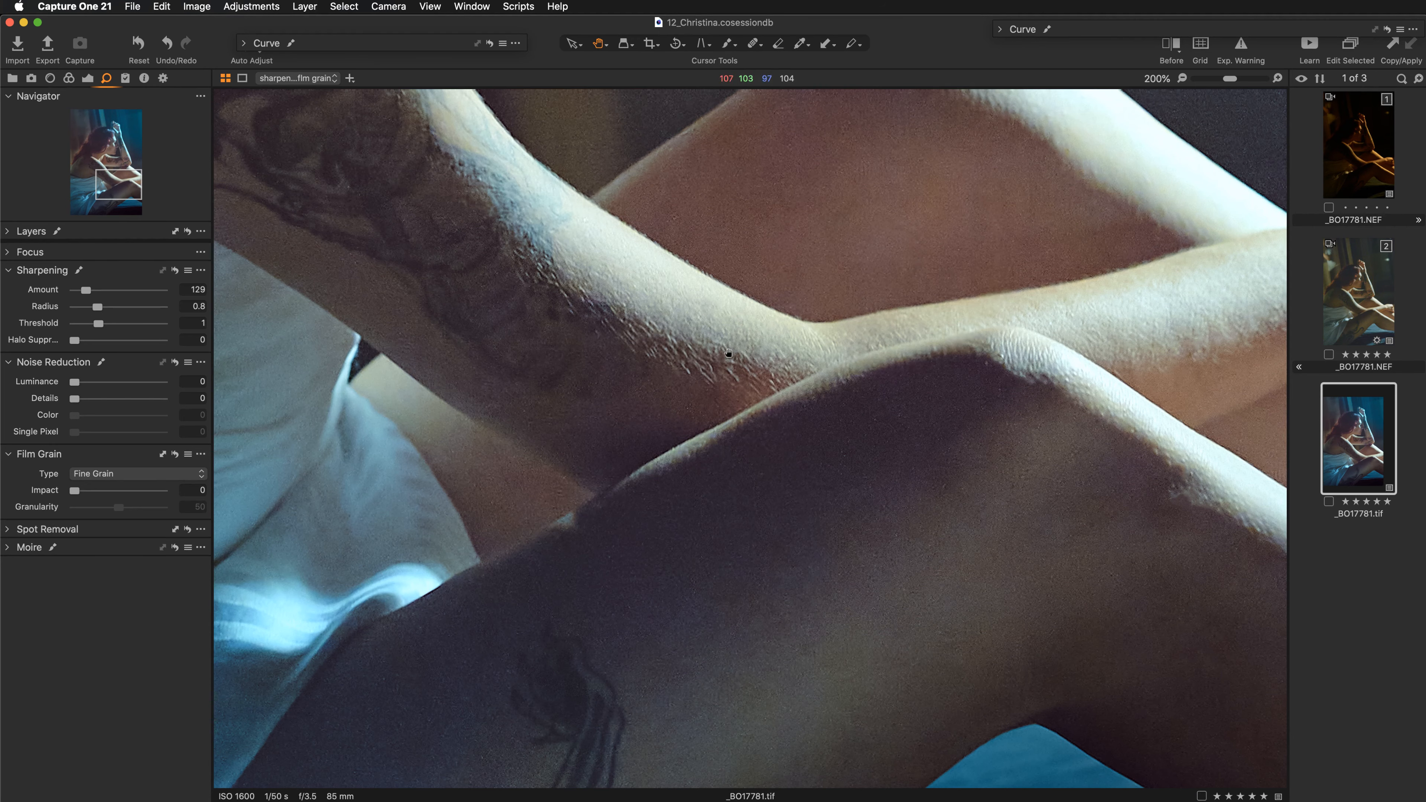
{"action": "left_click_drag", "start_coordinate": [636, 228], "coordinate": [694, 389]}
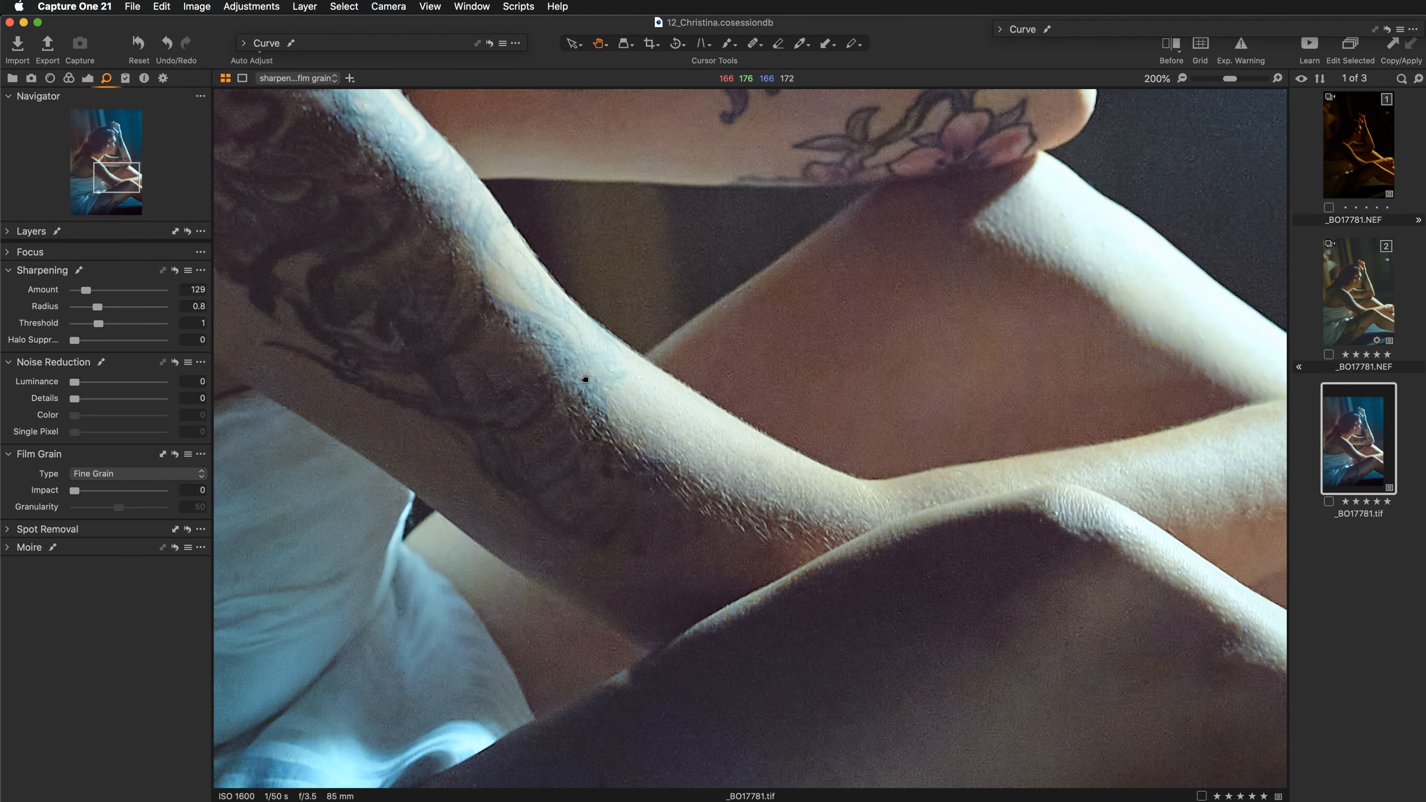
{"action": "left_click_drag", "start_coordinate": [767, 192], "coordinate": [849, 549]}
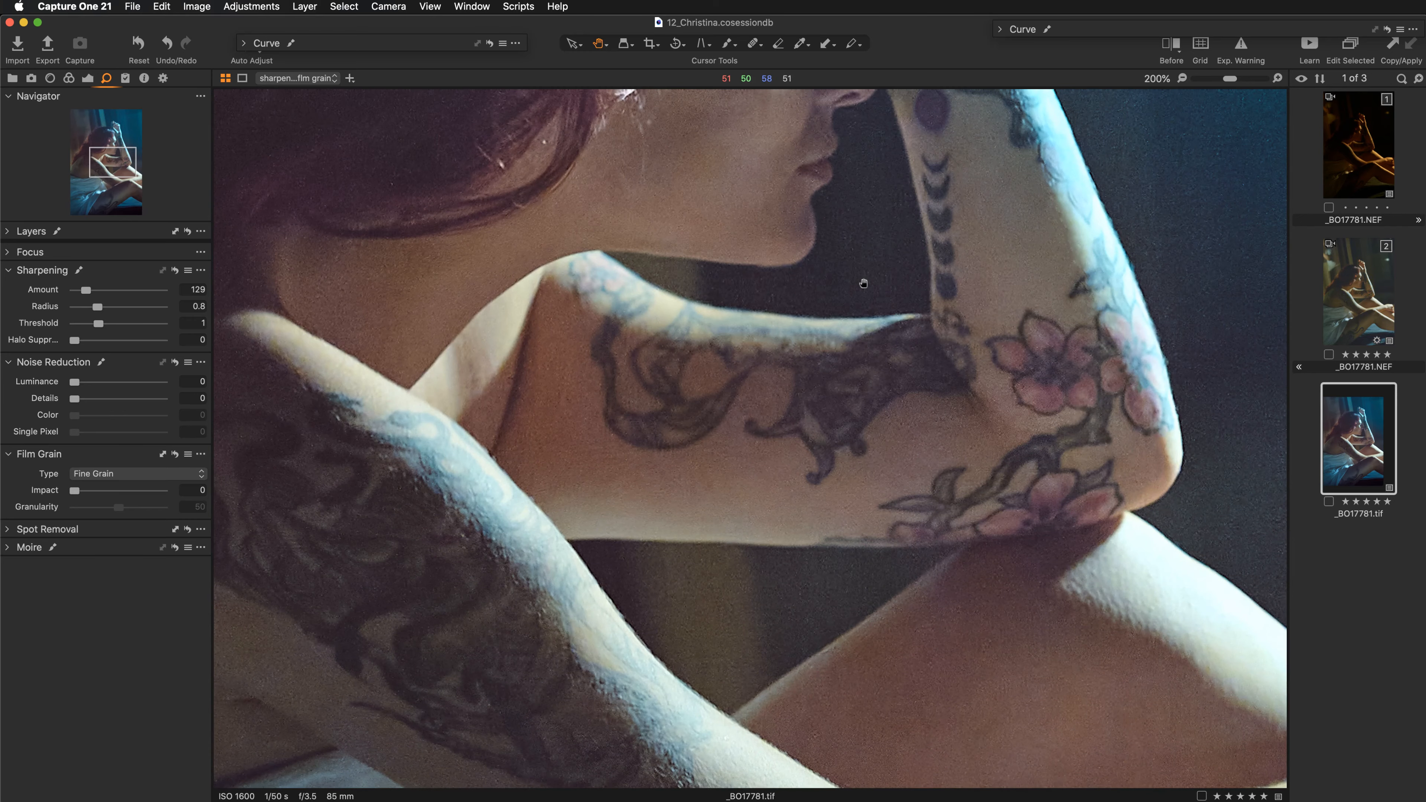
{"action": "left_click_drag", "start_coordinate": [877, 107], "coordinate": [952, 468]}
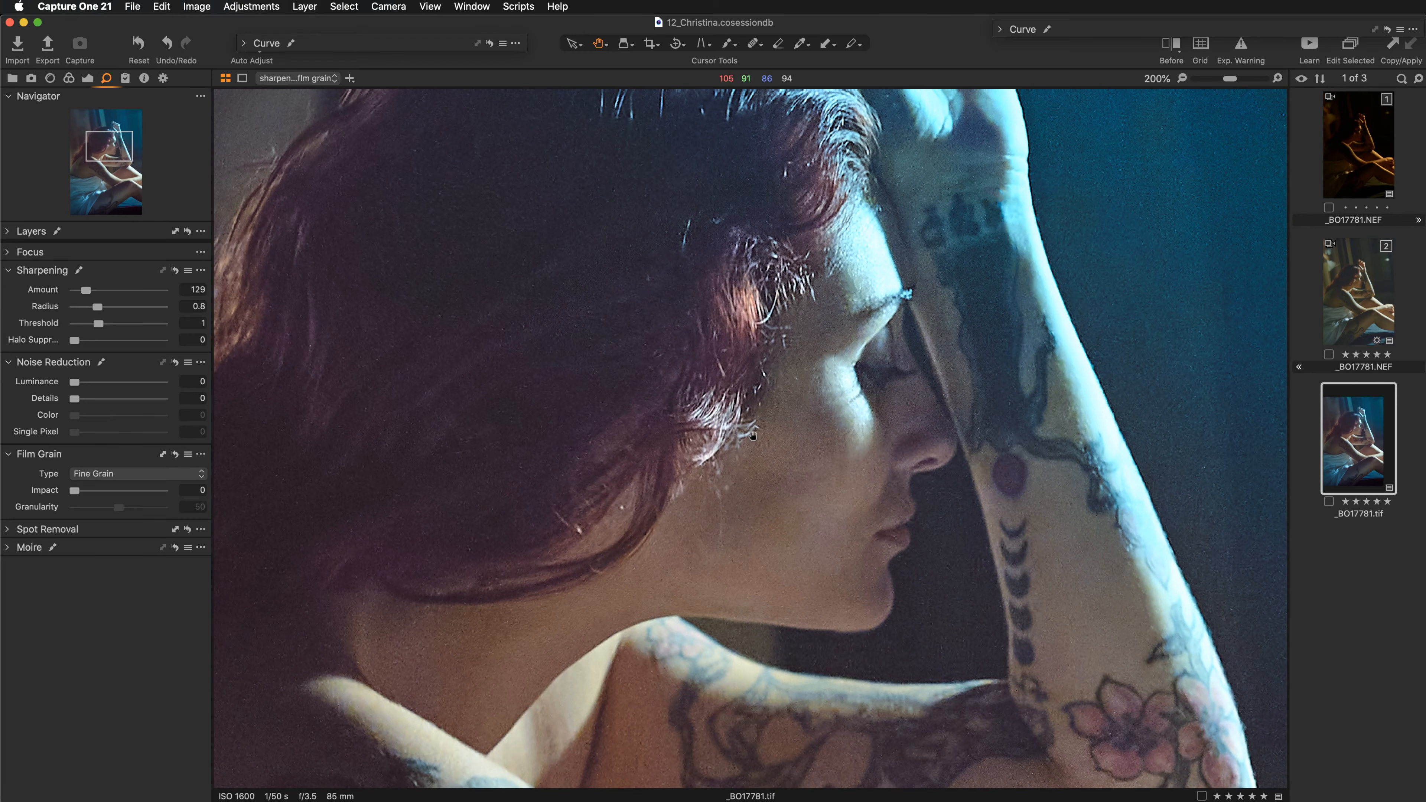
{"action": "left_click_drag", "start_coordinate": [811, 323], "coordinate": [829, 266]}
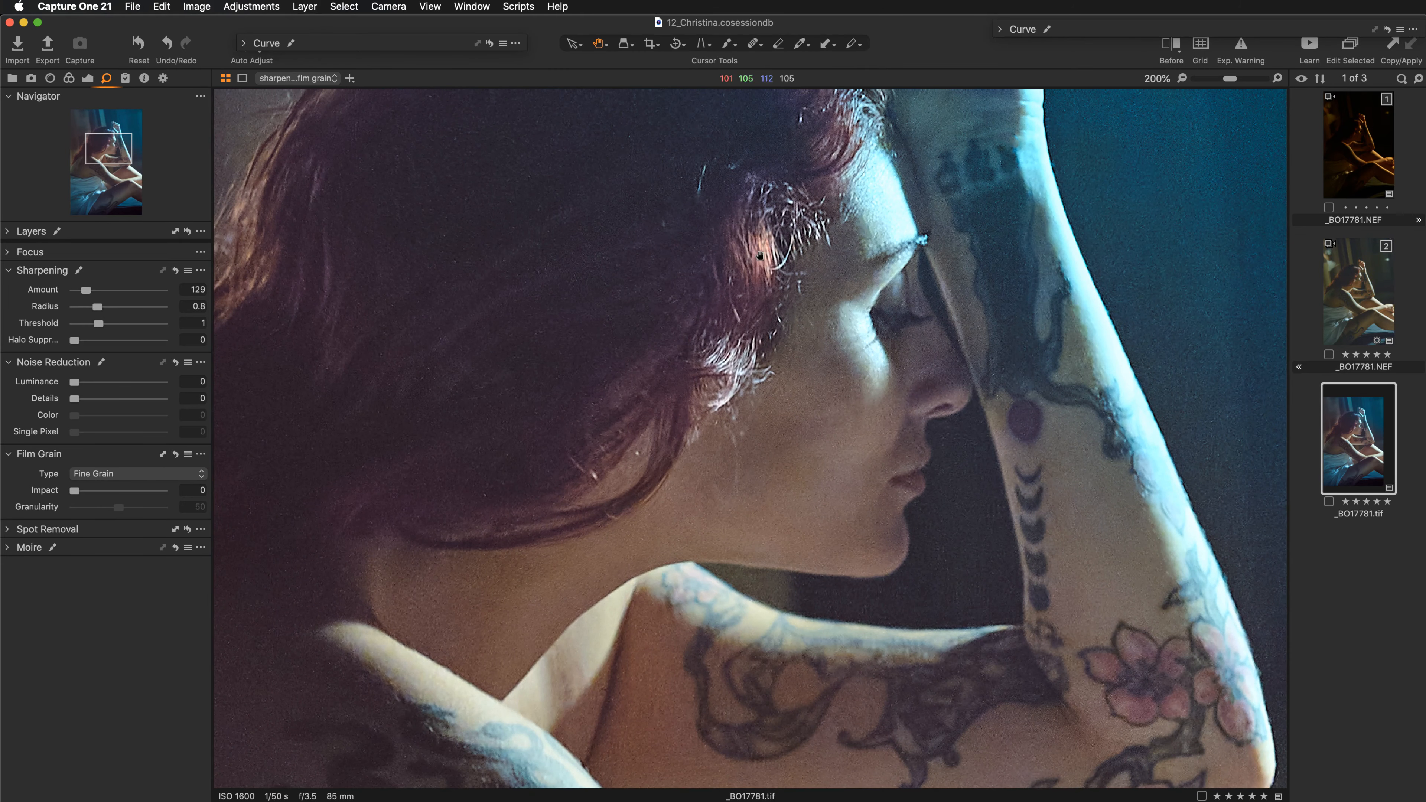
{"action": "left_click_drag", "start_coordinate": [703, 541], "coordinate": [662, 506]}
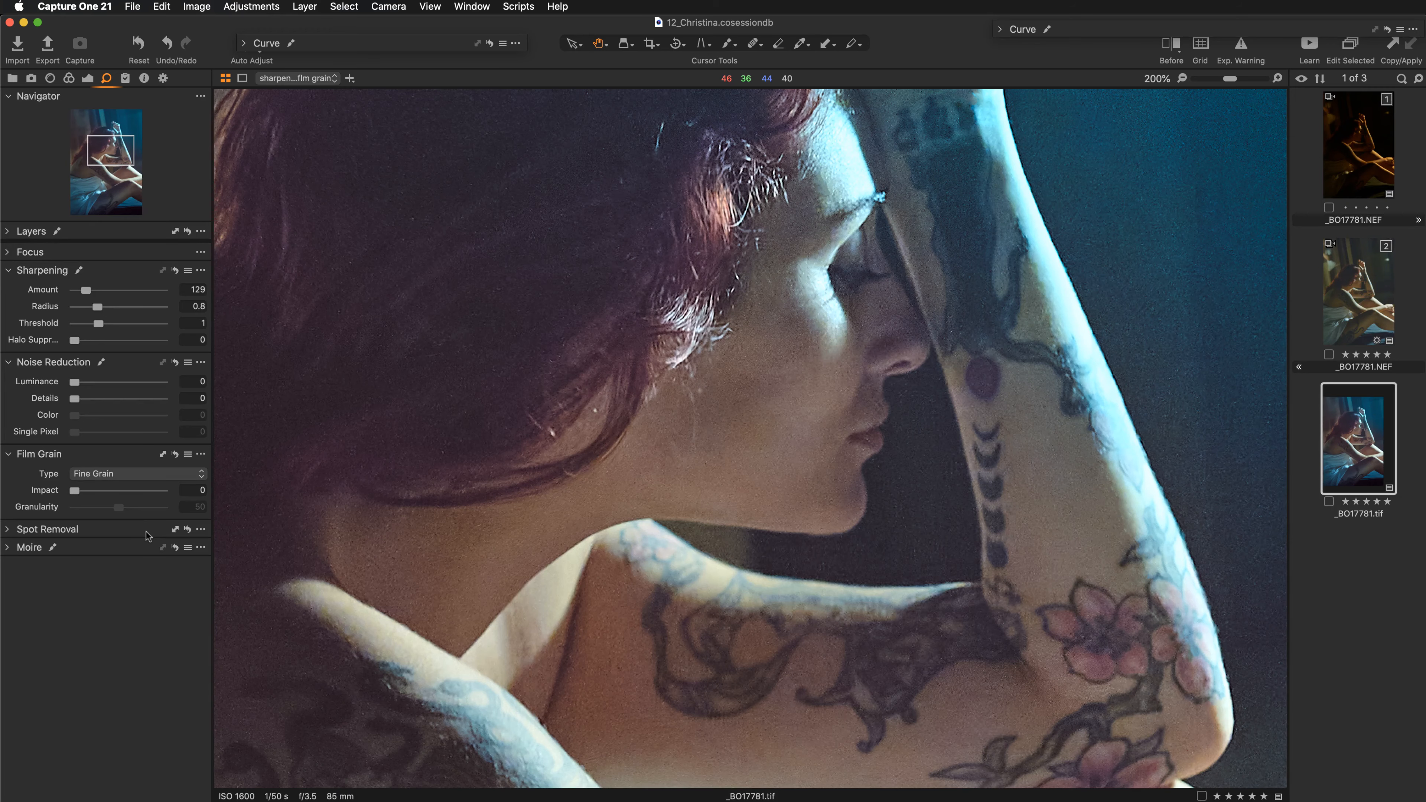
{"action": "left_click_drag", "start_coordinate": [489, 320], "coordinate": [568, 361]}
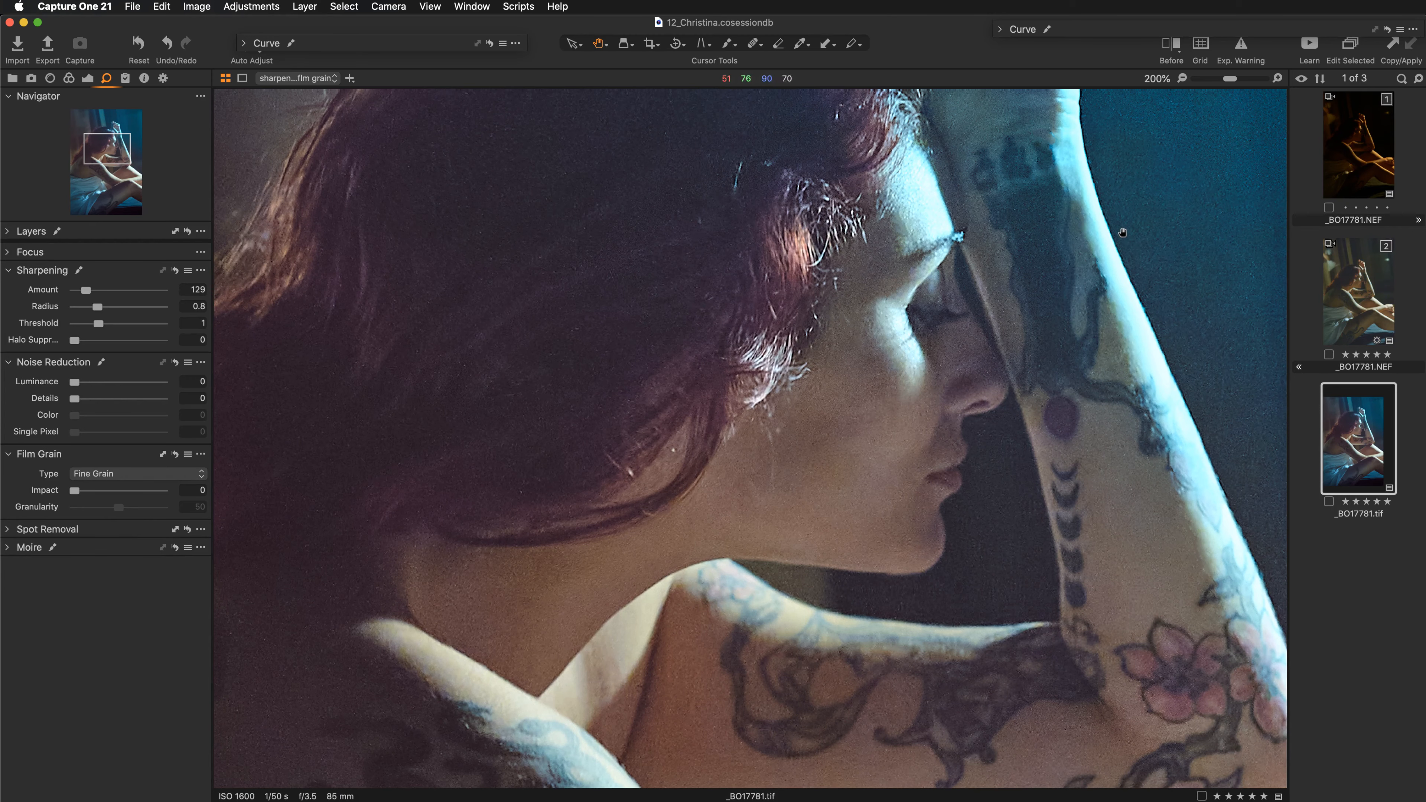
{"action": "mouse_move", "coordinate": [869, 180]}
{"action": "left_mouse_down"}
{"action": "mouse_move", "coordinate": [947, 421]}
{"action": "mouse_move", "coordinate": [870, 192]}
{"action": "left_mouse_up"}
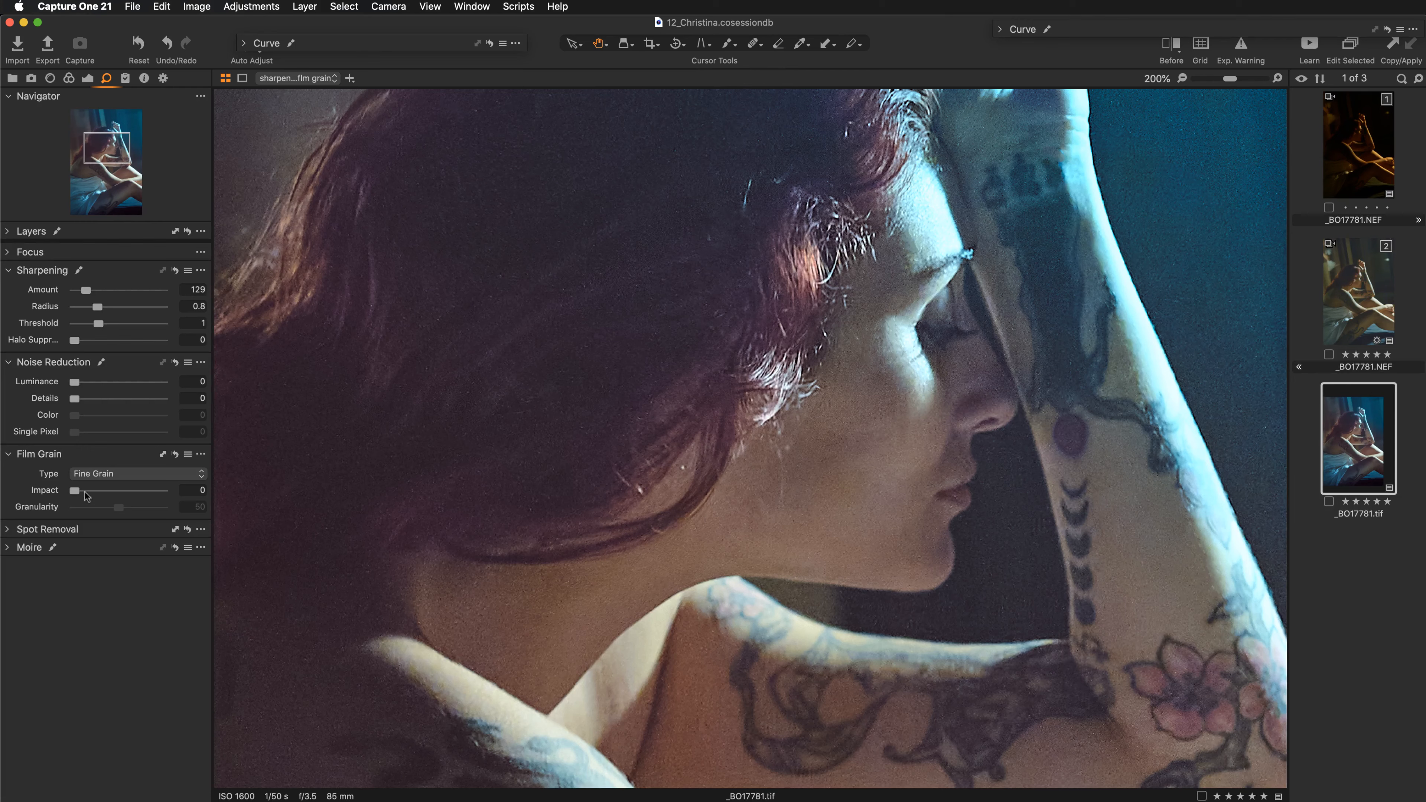
Set the film grain to Silver Rich with an impact of 73 and a granularity of 55
{"action": "left_click", "coordinate": [108, 478]}
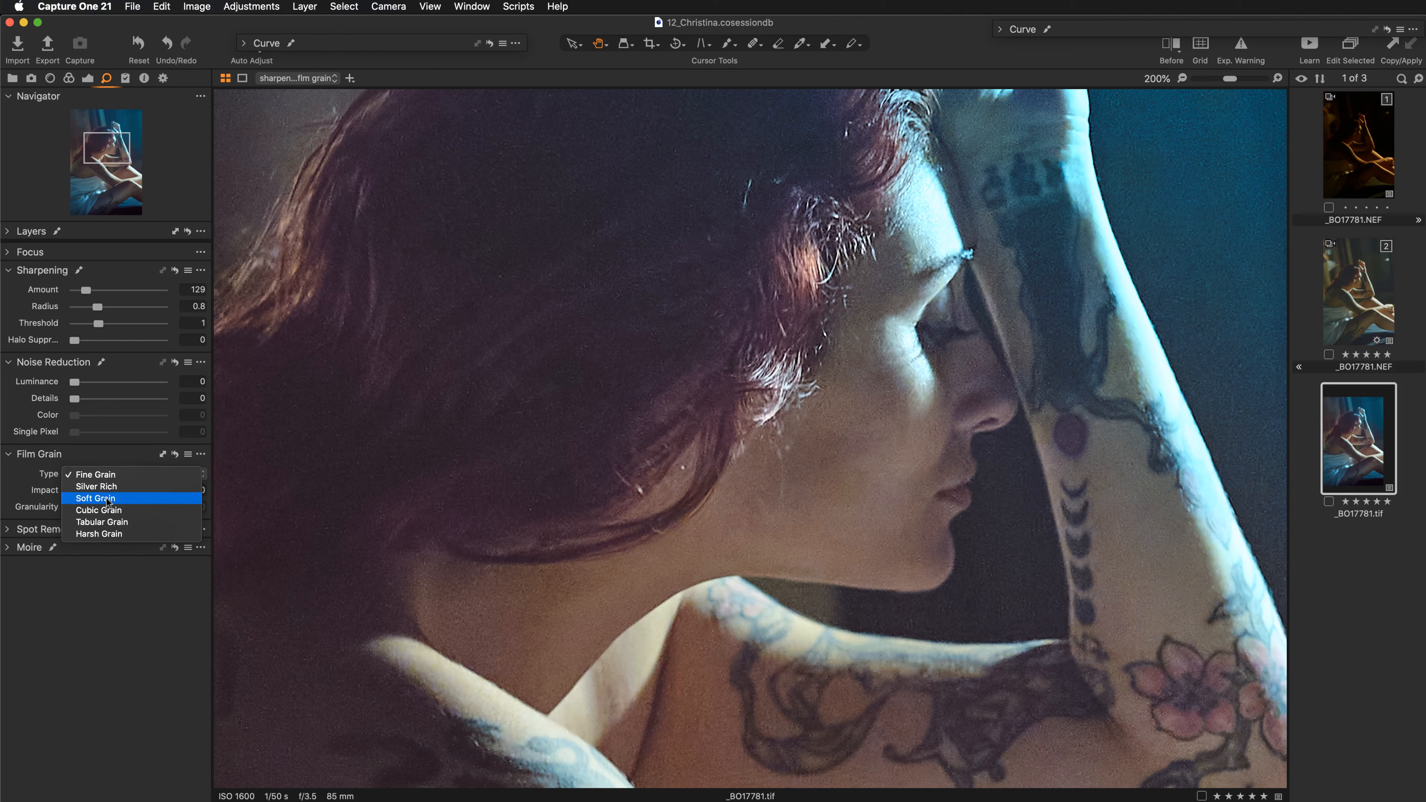
{"action": "left_click", "coordinate": [101, 486]}
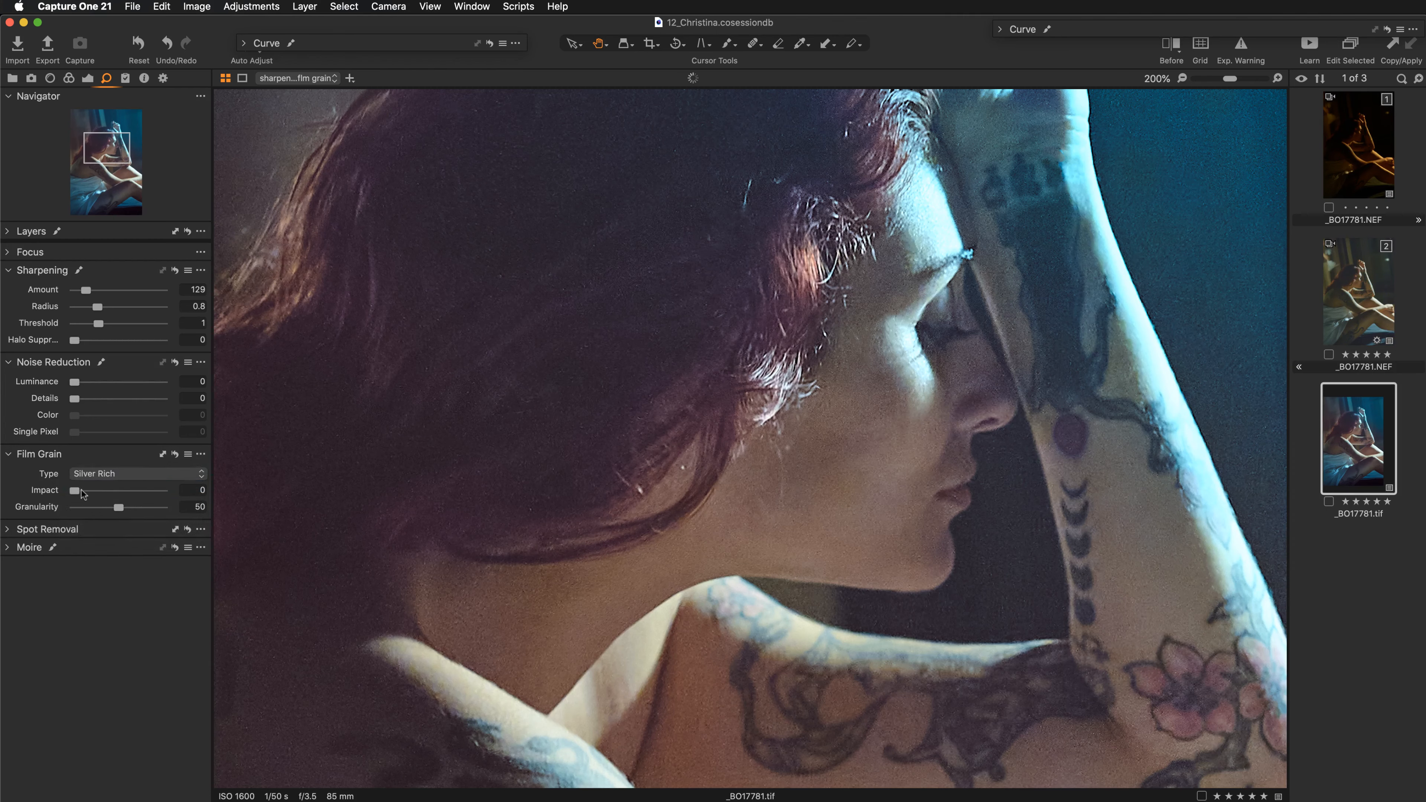
{"action": "left_click_drag", "start_coordinate": [75, 490], "coordinate": [163, 508]}
{"action": "left_click_drag", "start_coordinate": [167, 508], "coordinate": [119, 508]}
{"action": "left_click_drag", "start_coordinate": [119, 508], "coordinate": [123, 510]}
Try the Harsh Grain film grain type, and settle on Tabular Grain instead
{"action": "left_click", "coordinate": [117, 475]}
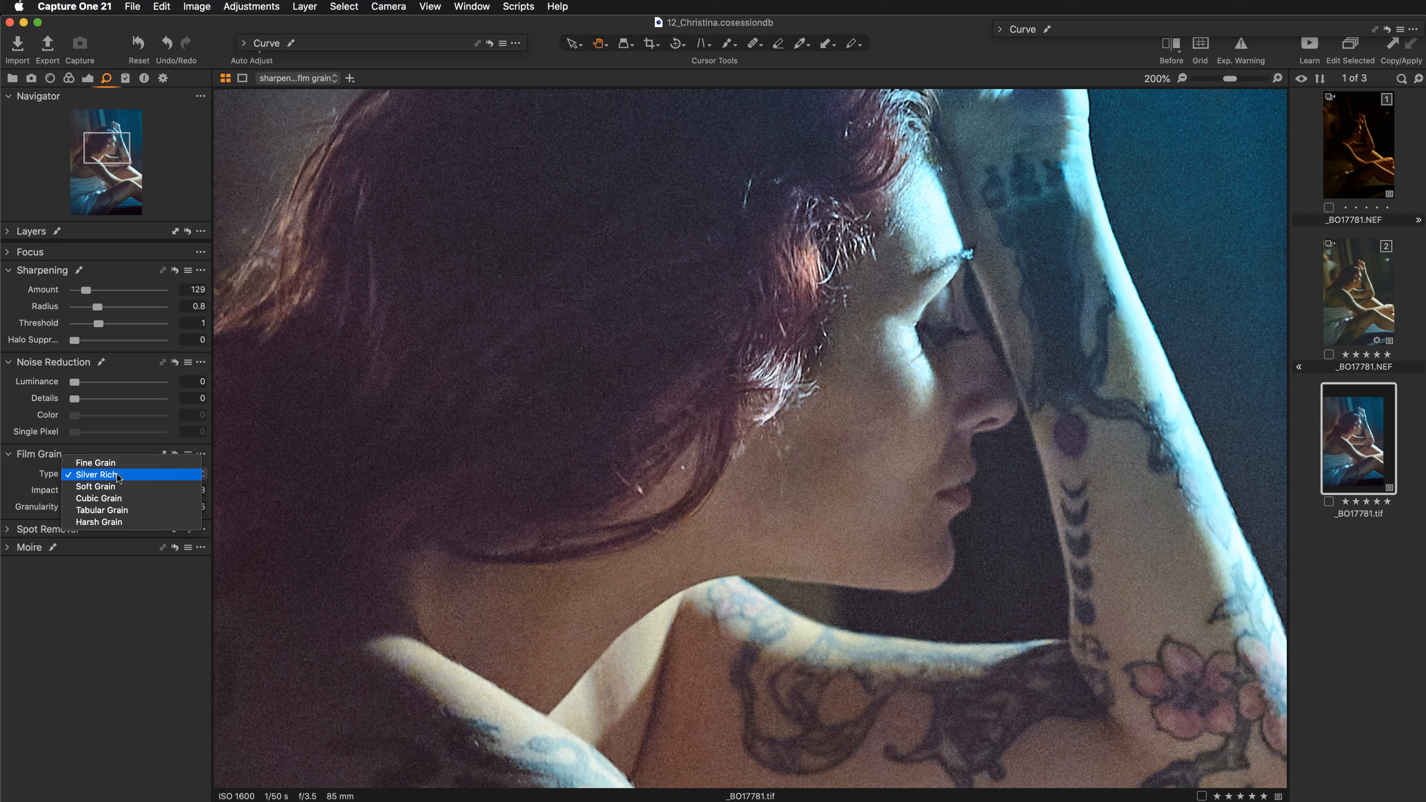
{"action": "left_click", "coordinate": [120, 523]}
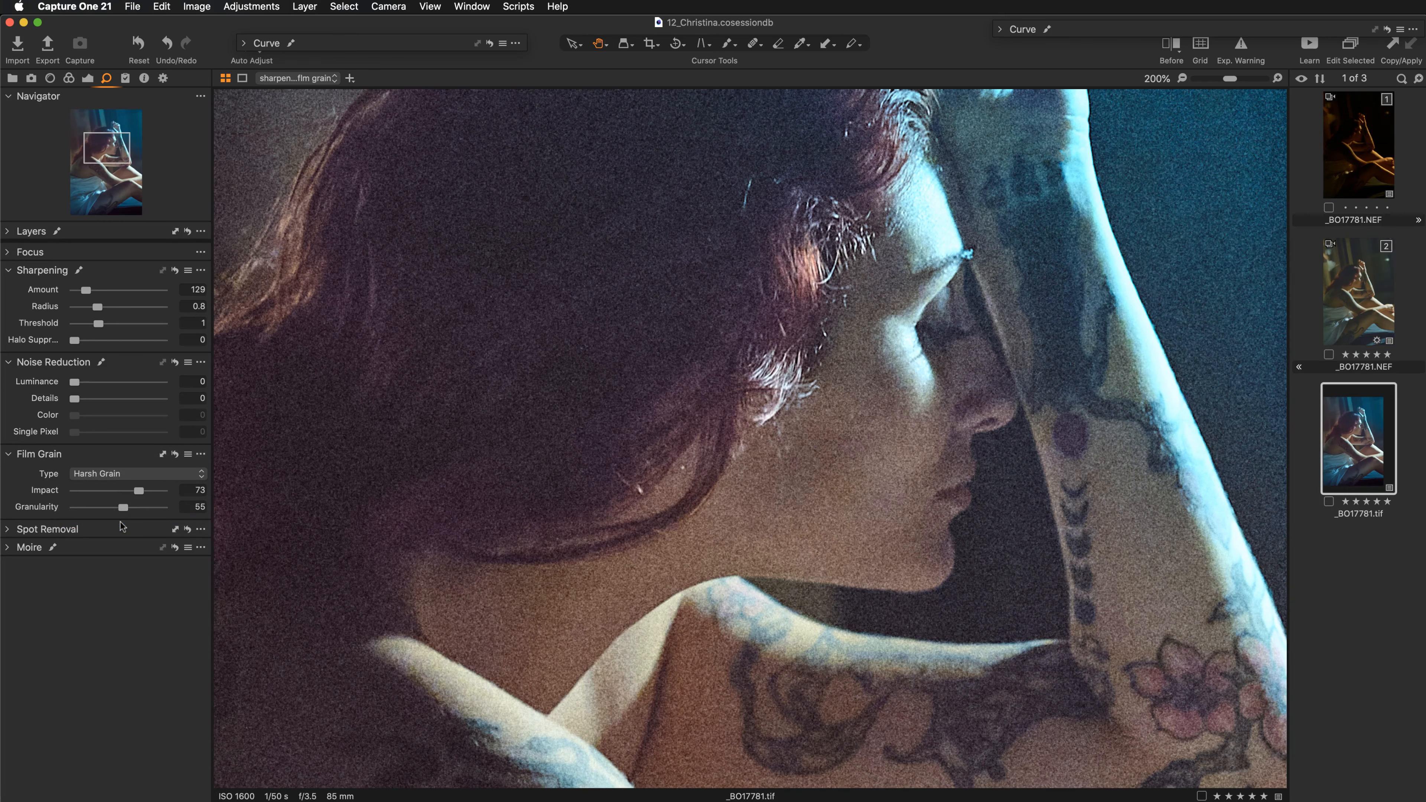
{"action": "left_click", "coordinate": [129, 475]}
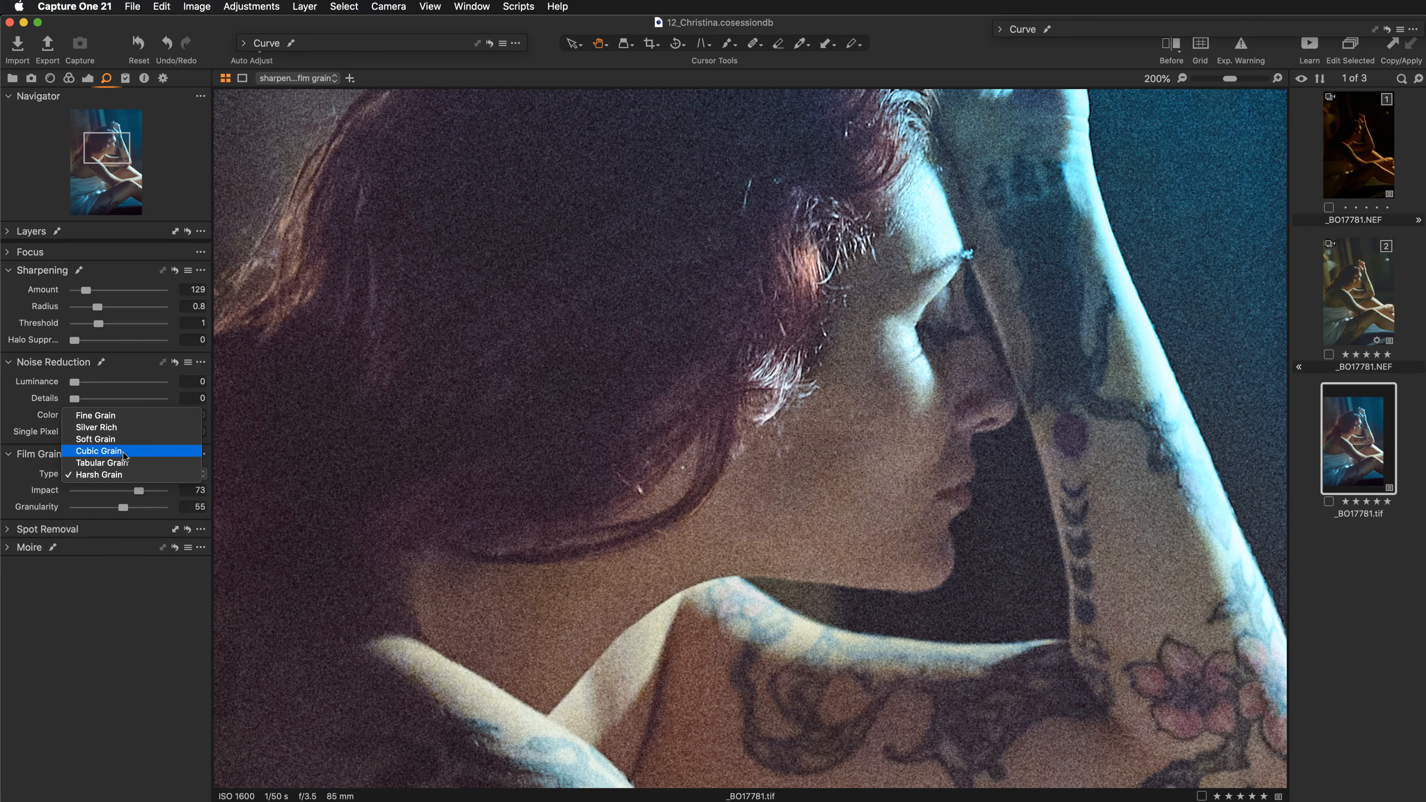
{"action": "left_click", "coordinate": [126, 462]}
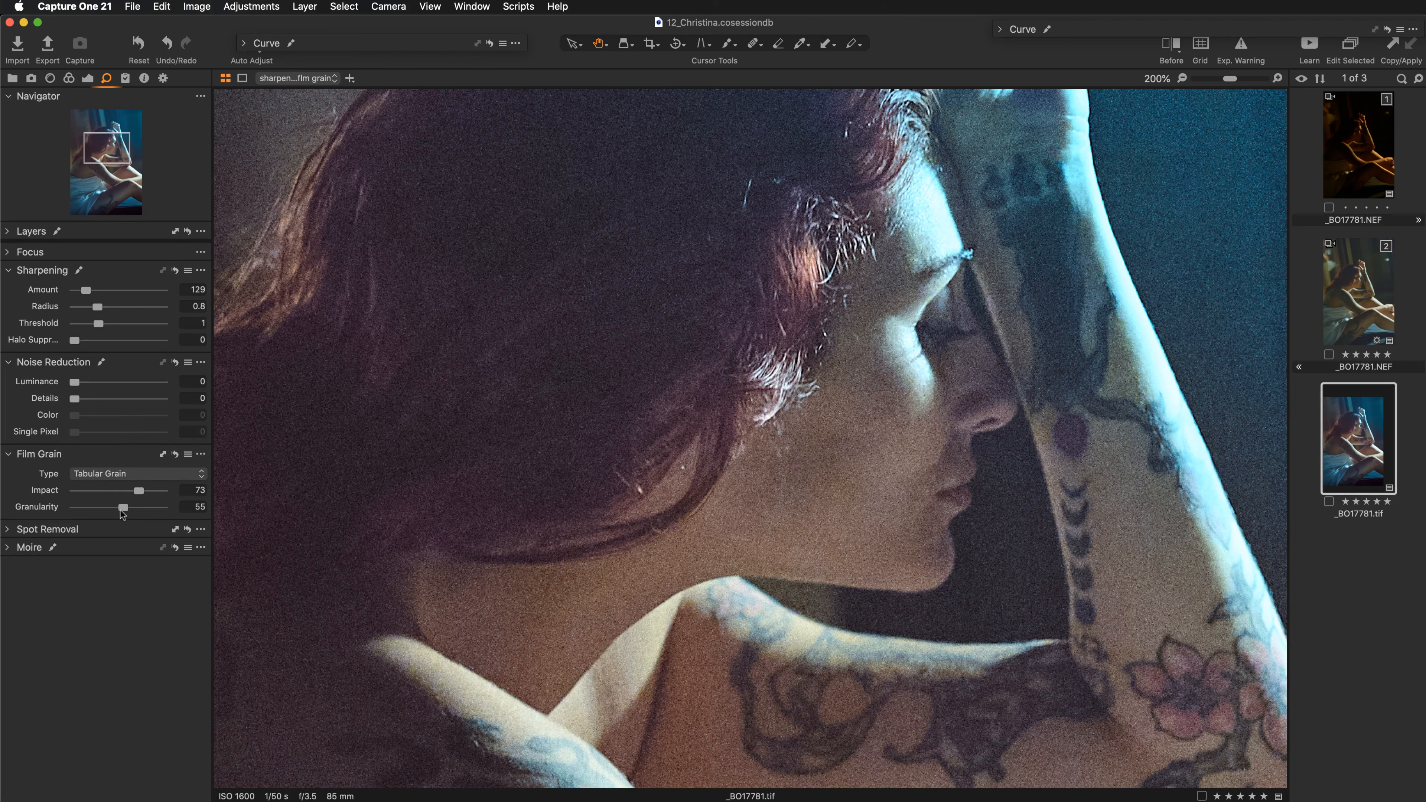
Set the film grain impact to 60 and check the grain across the portrait at 100%
{"action": "double_click", "coordinate": [135, 489]}
{"action": "left_click_drag", "start_coordinate": [81, 495], "coordinate": [130, 493]}
{"action": "key", "text": "super+minus"}
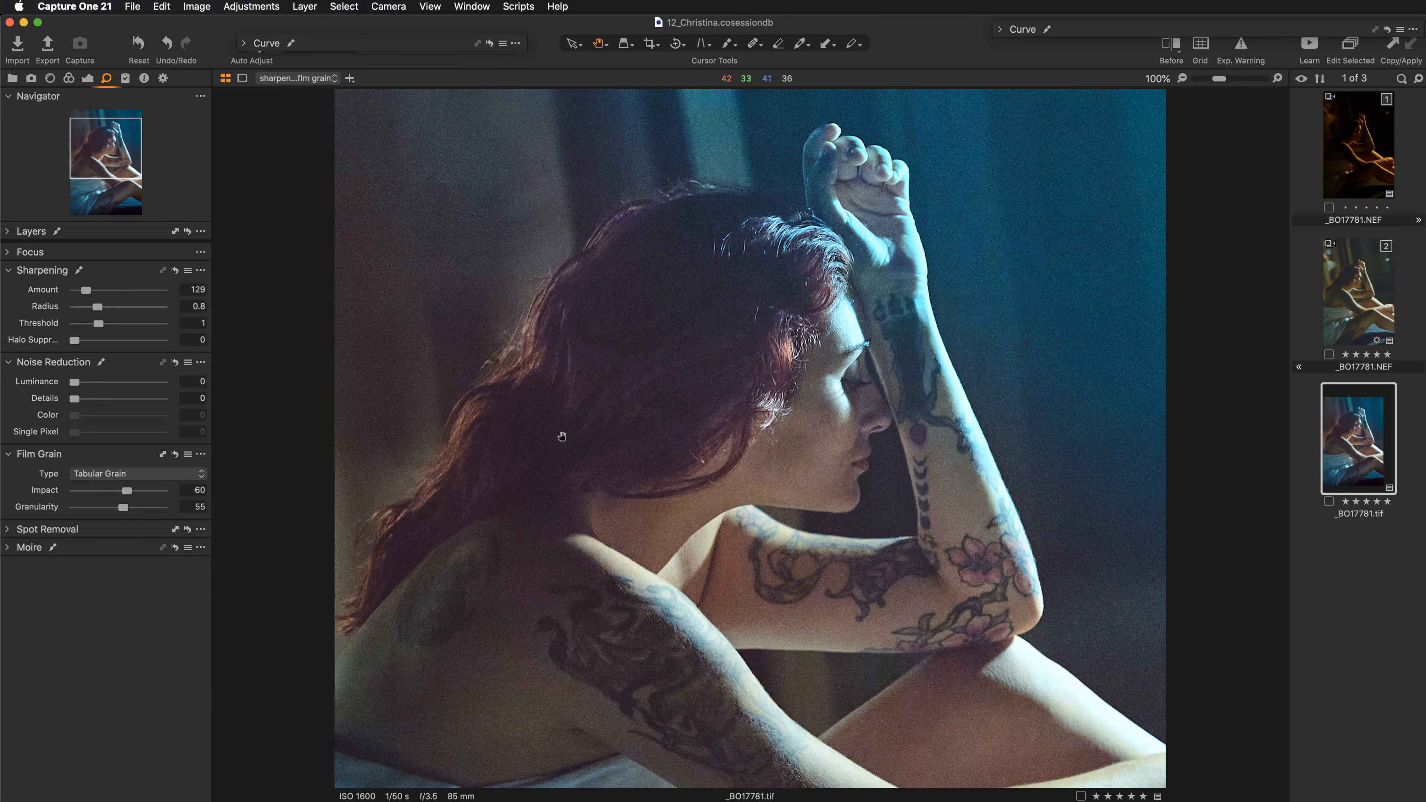
{"action": "left_click", "coordinate": [92, 78]}
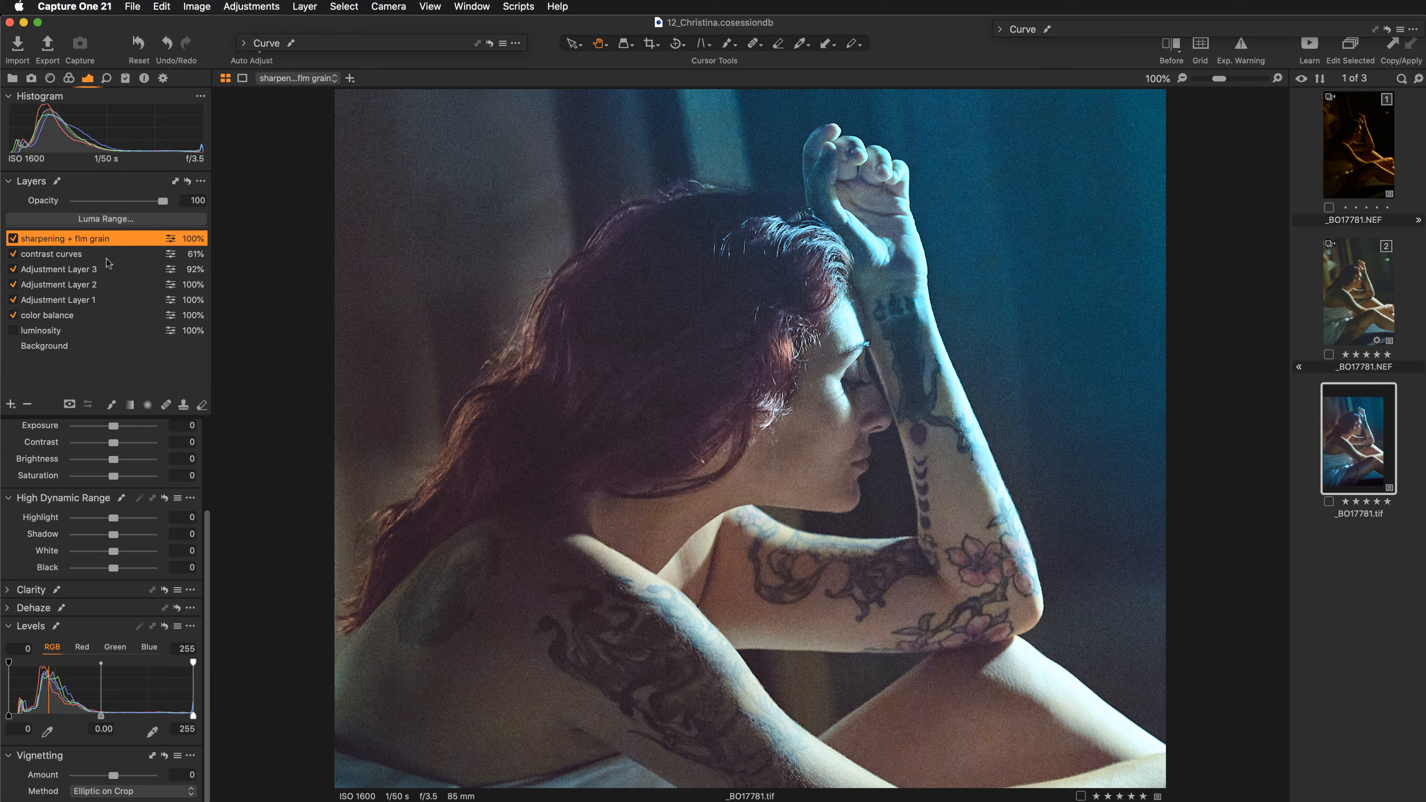
{"action": "left_click_drag", "start_coordinate": [562, 515], "coordinate": [563, 496]}
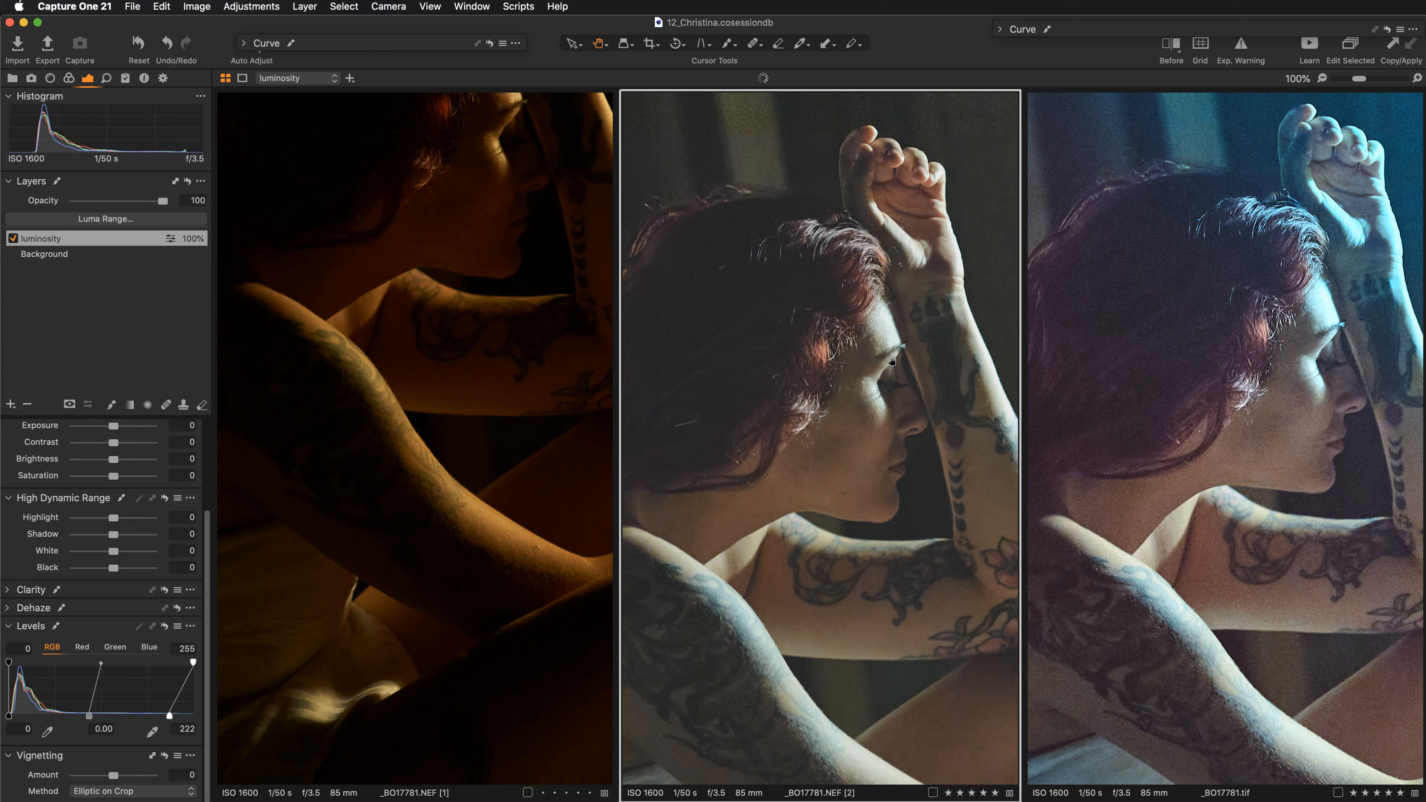
Compare the original raw, the brightened raw and the graded TIFF side by side, hiding the tools and aligning the same area
{"action": "left_click", "coordinate": [493, 299]}
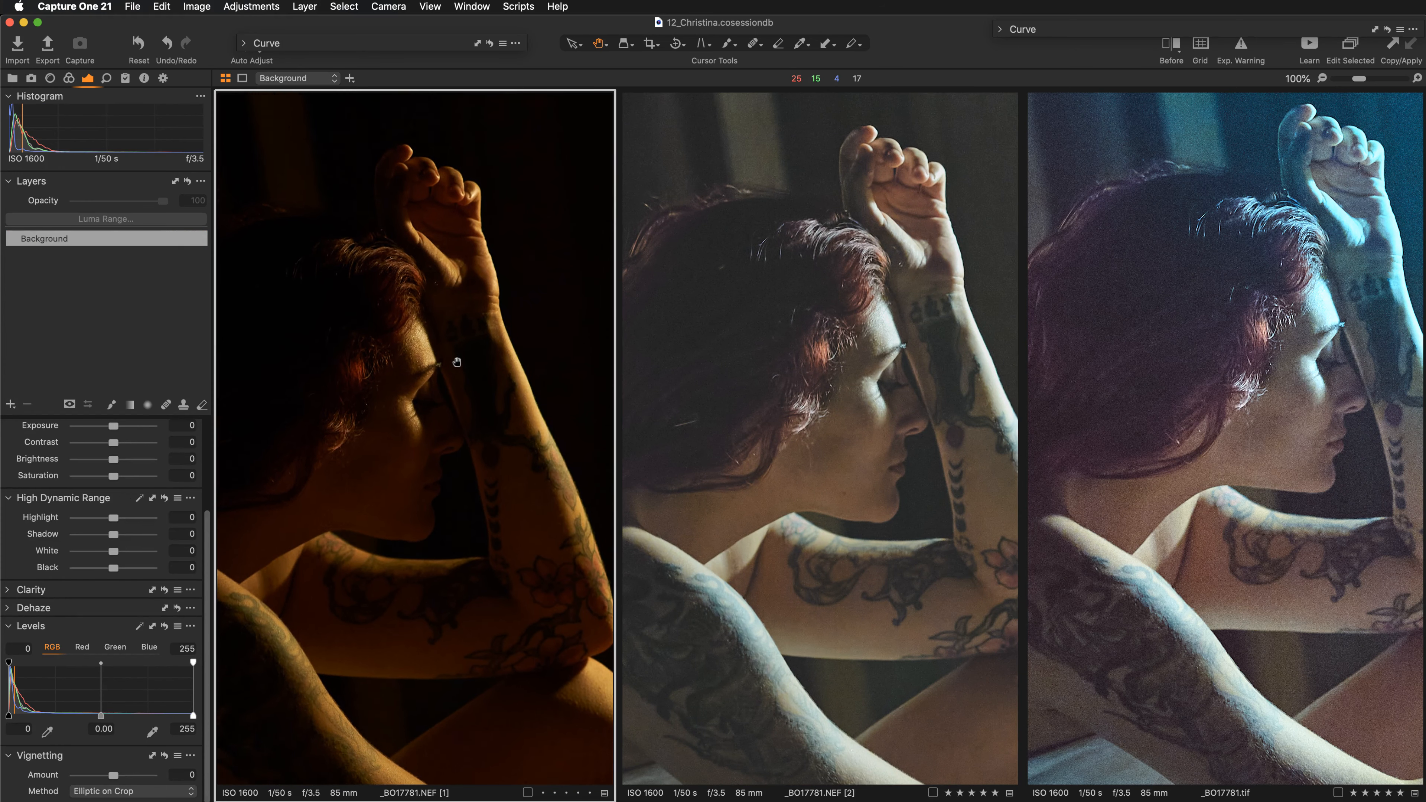
{"action": "left_click", "coordinate": [811, 418]}
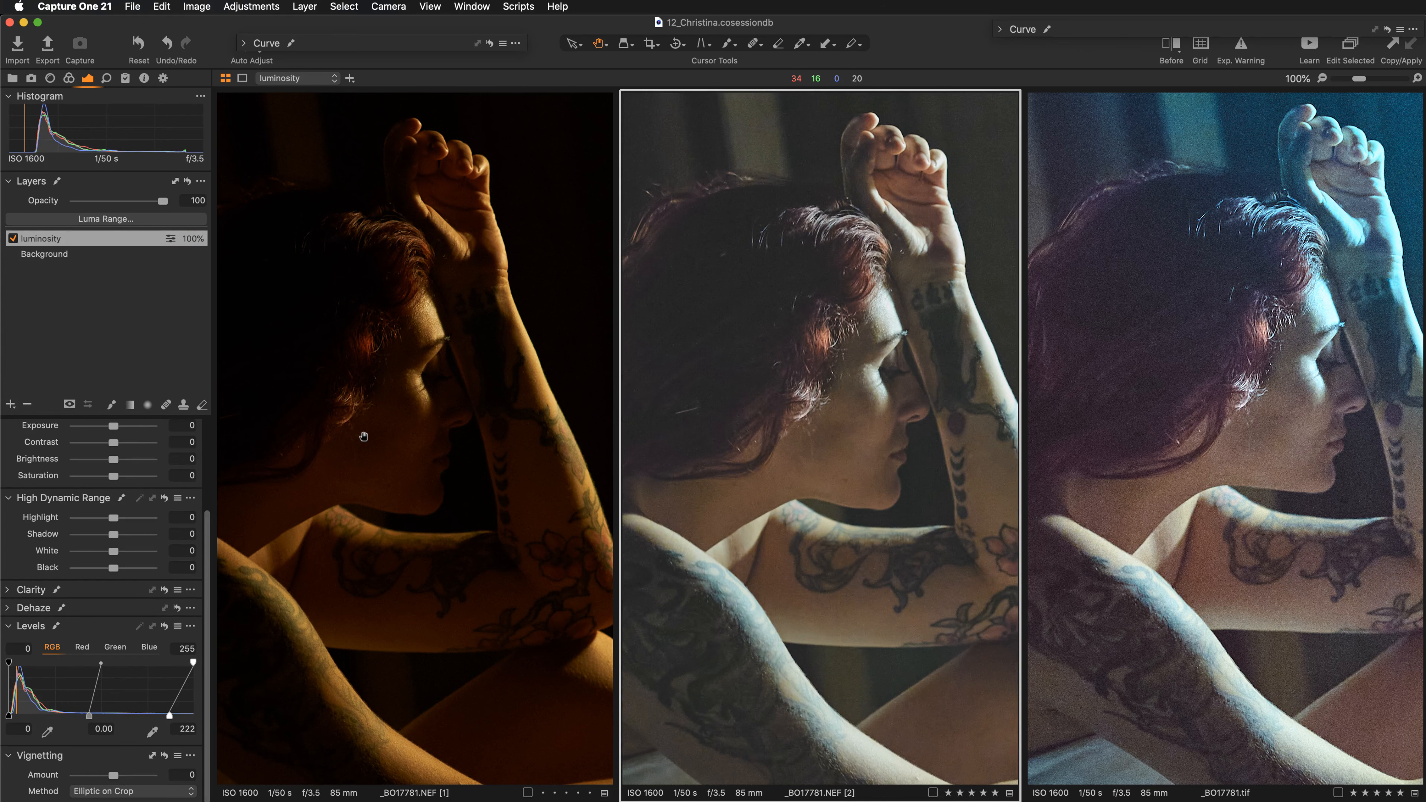
{"action": "key", "text": "super+t"}
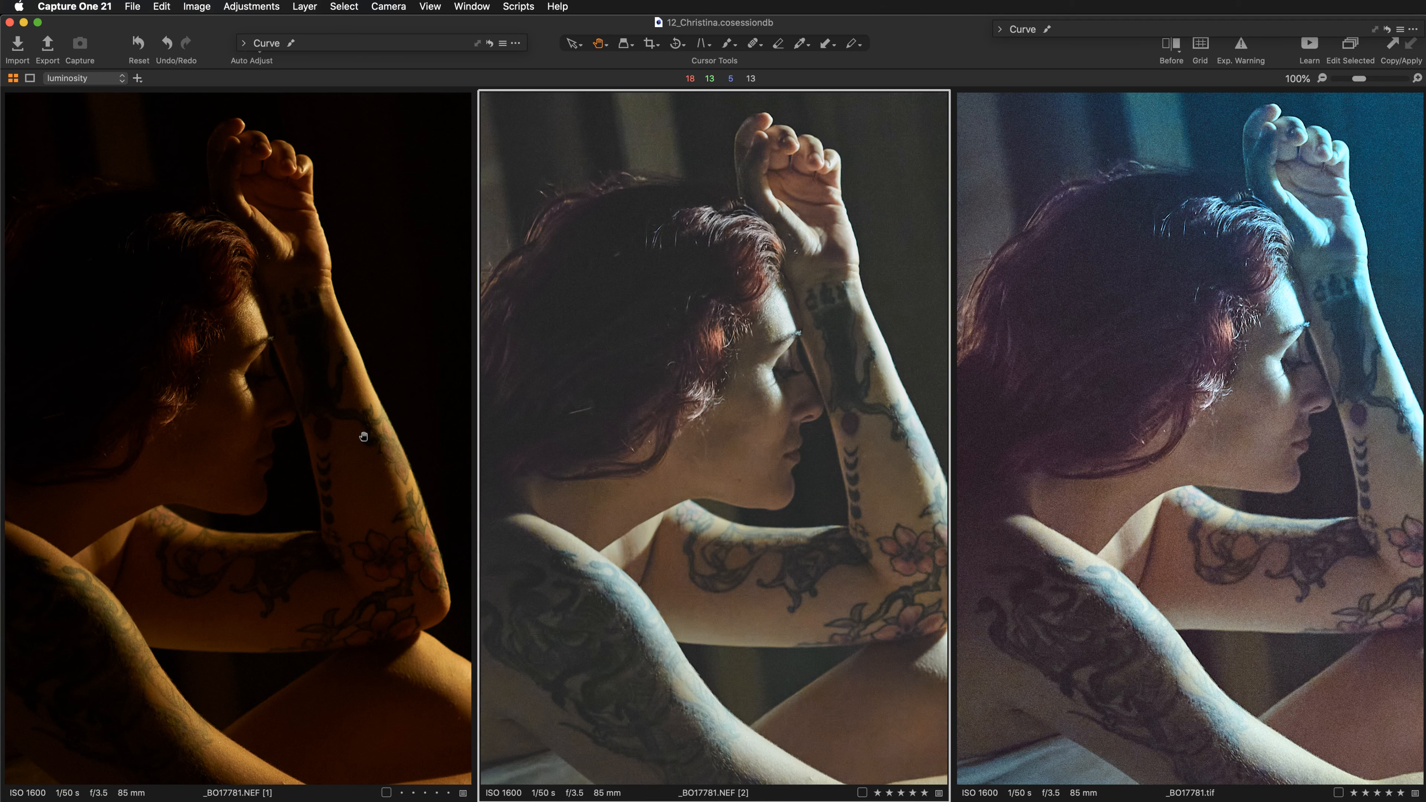
{"action": "left_click_drag", "start_coordinate": [837, 484], "coordinate": [793, 489]}
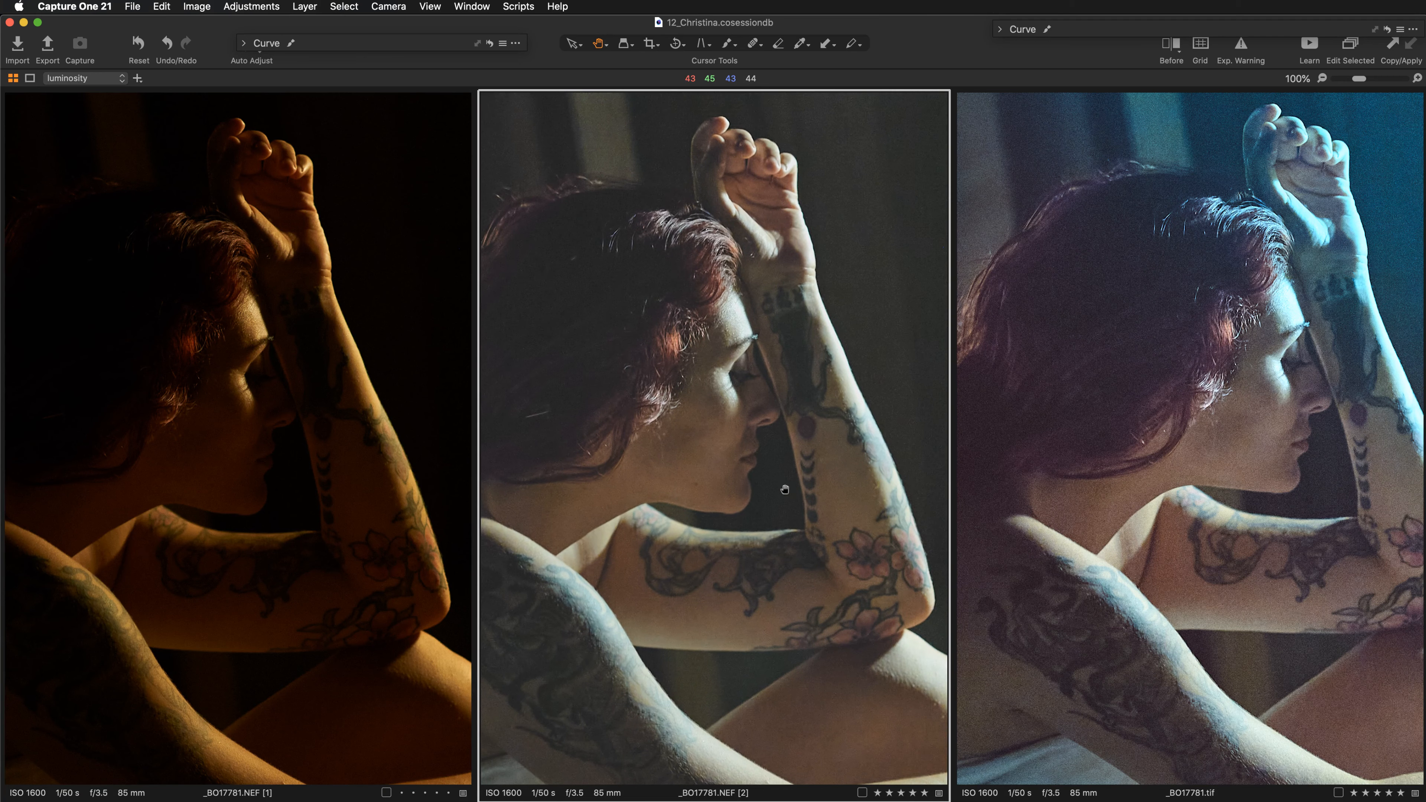
{"action": "left_click_drag", "start_coordinate": [1359, 510], "coordinate": [1296, 529]}
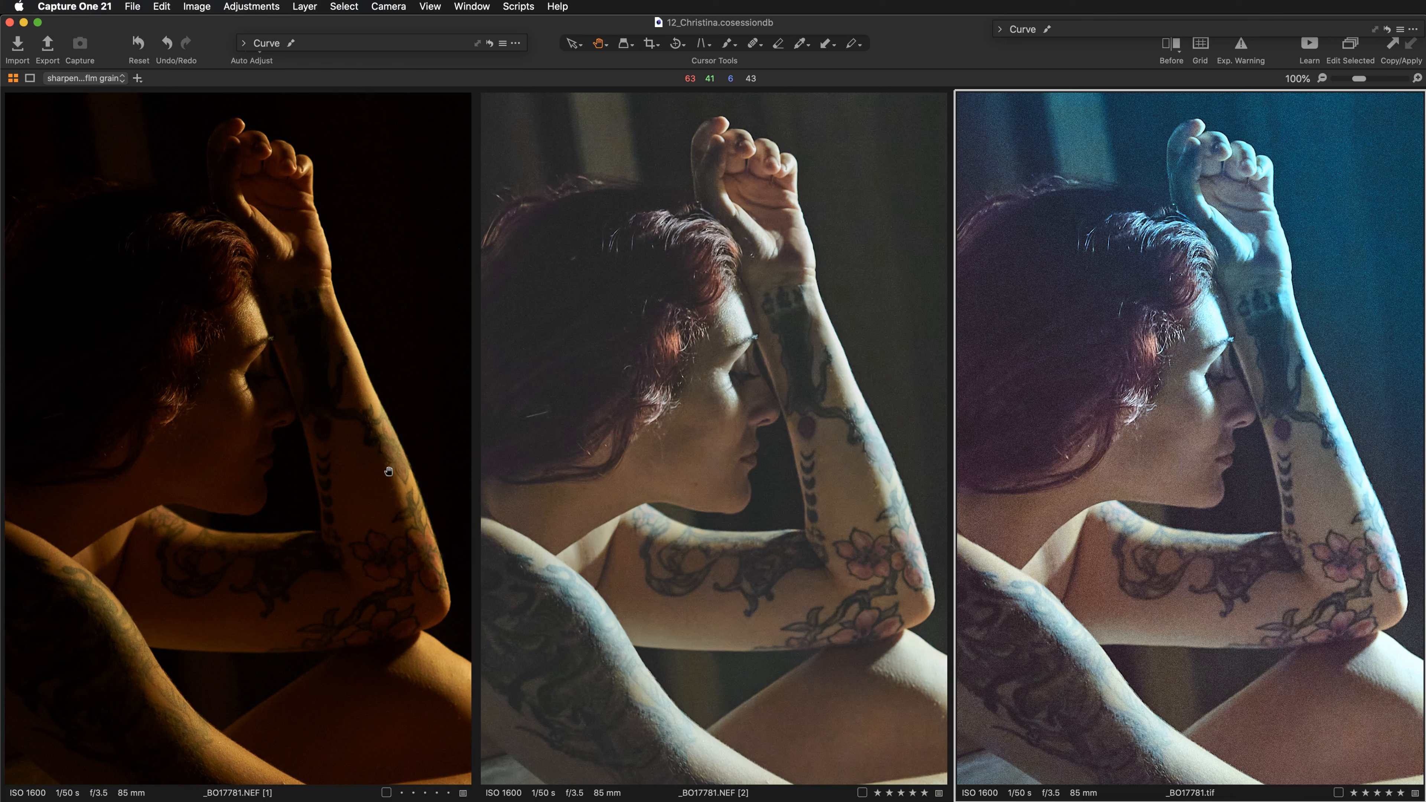
Show the thumbnail browser again and view only the graded _BO17781.tif at 100%
{"action": "key", "text": "super+b"}
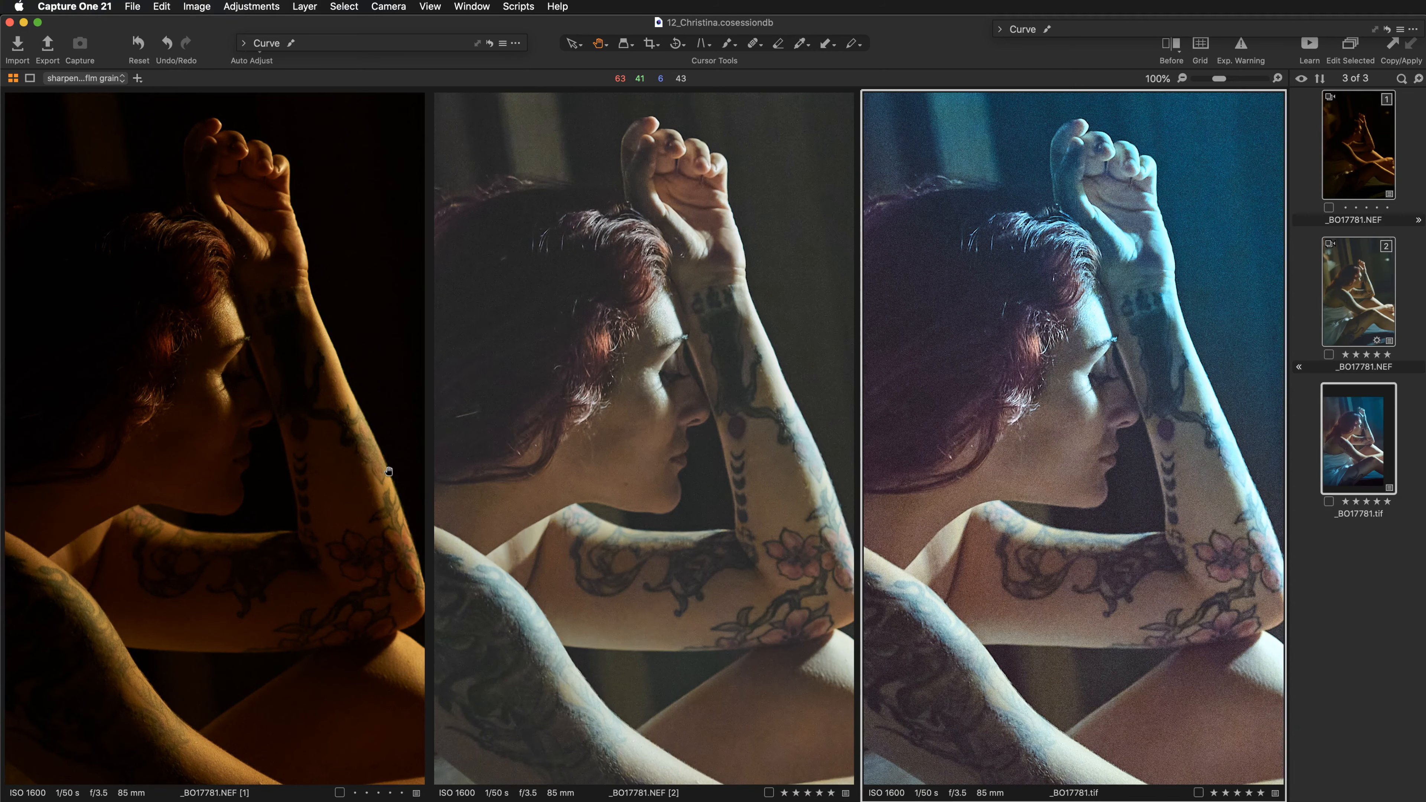
{"action": "left_click", "coordinate": [1350, 541]}
{"action": "left_click", "coordinate": [1356, 472]}
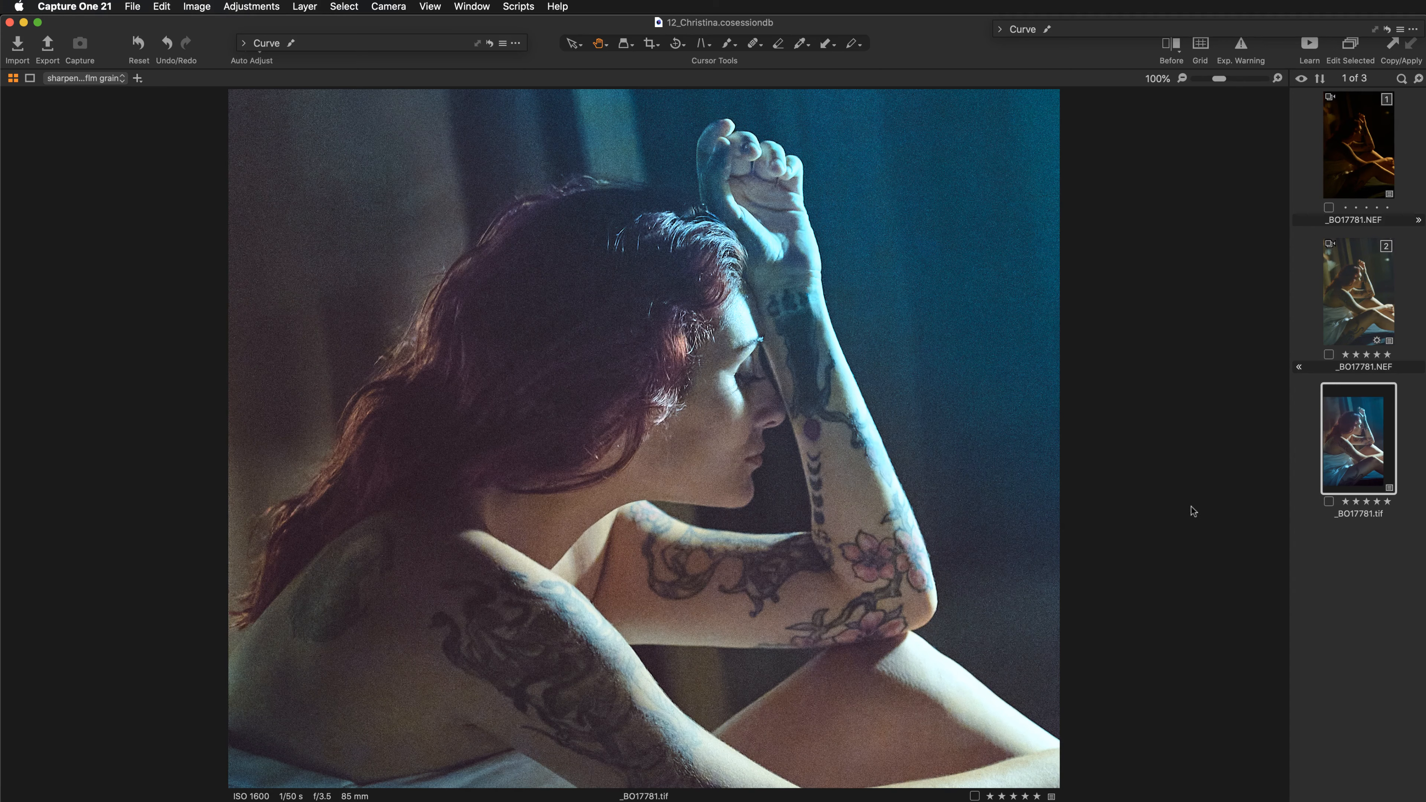
{"action": "left_click_drag", "start_coordinate": [981, 500], "coordinate": [981, 484]}
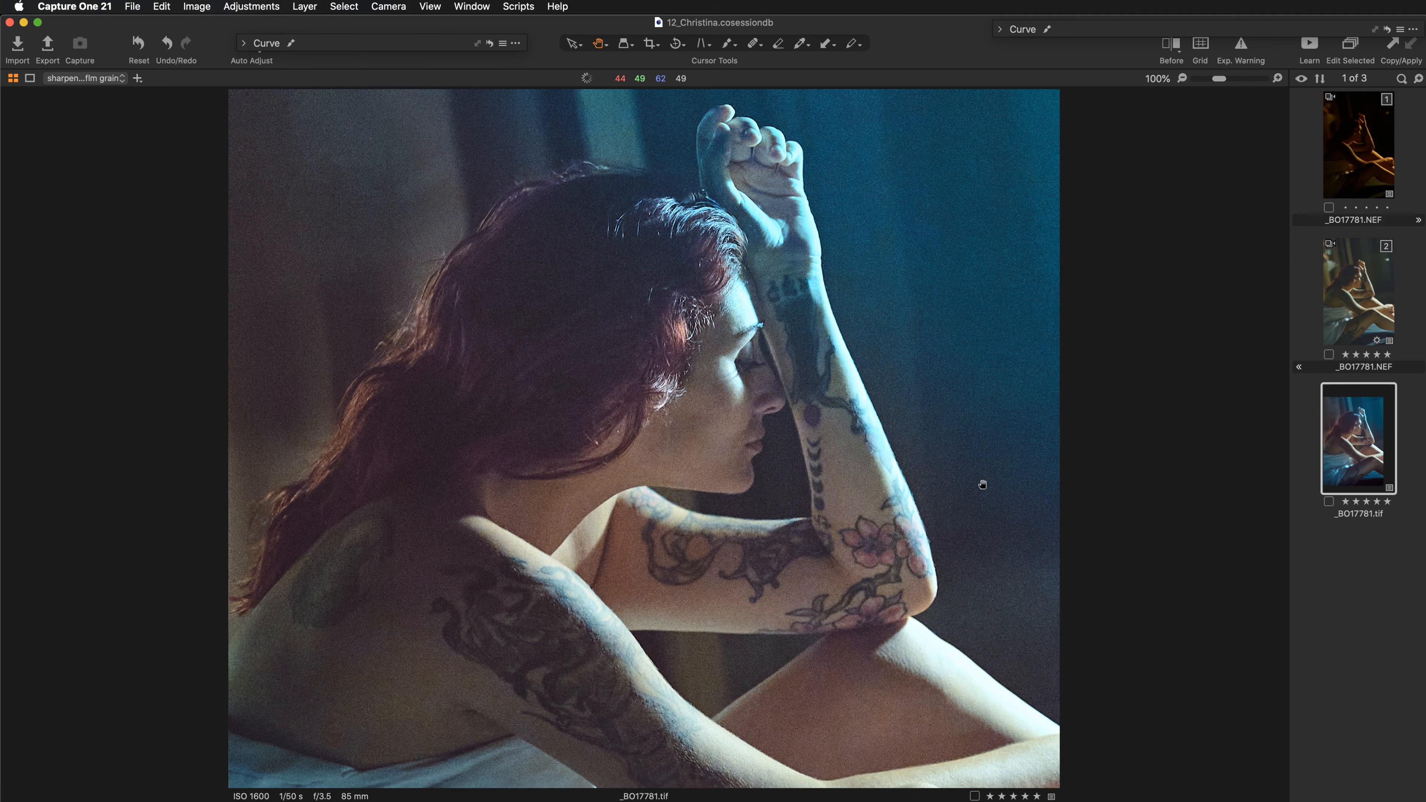